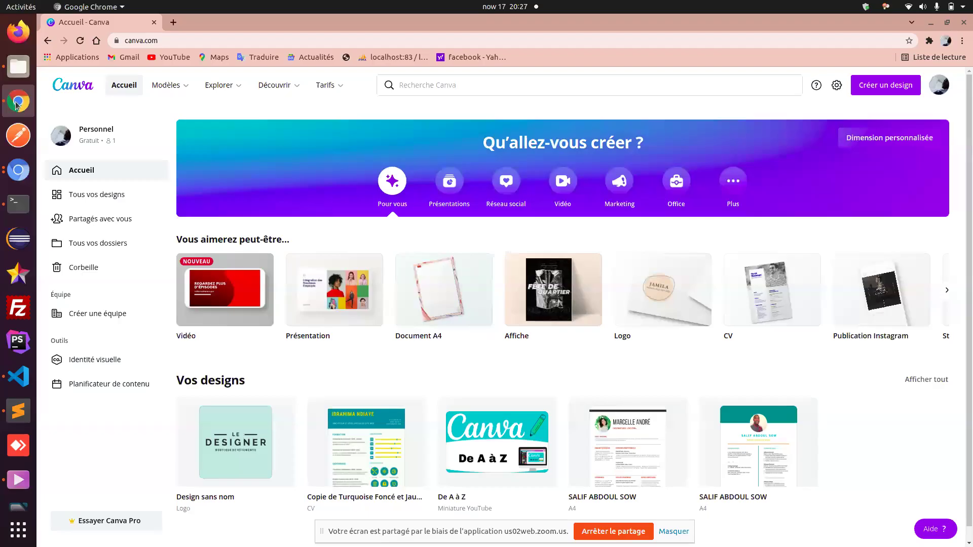
# - Open the Explorer menu from Modèles to show photo, icon, printed-product and app categories
pyautogui.moveTo(175, 83)
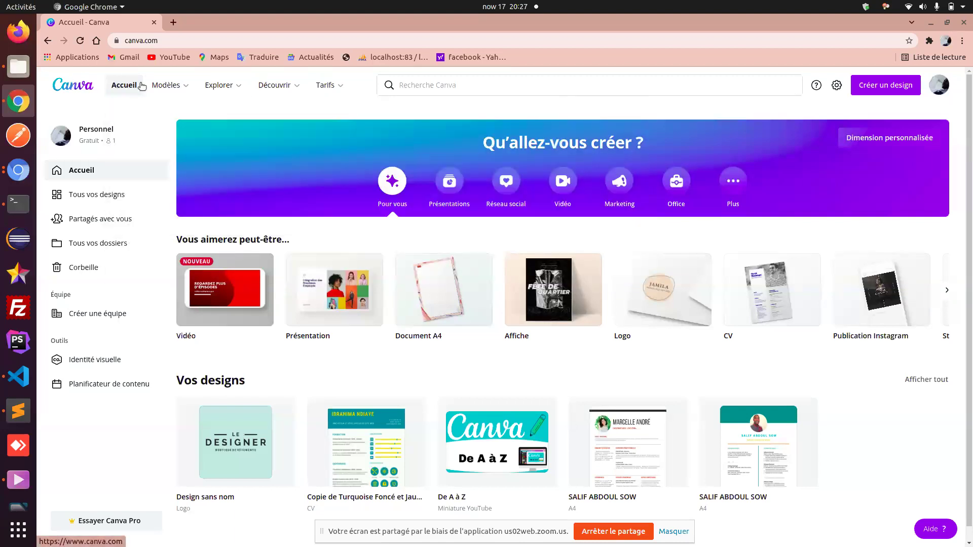
pyautogui.moveTo(238, 87)
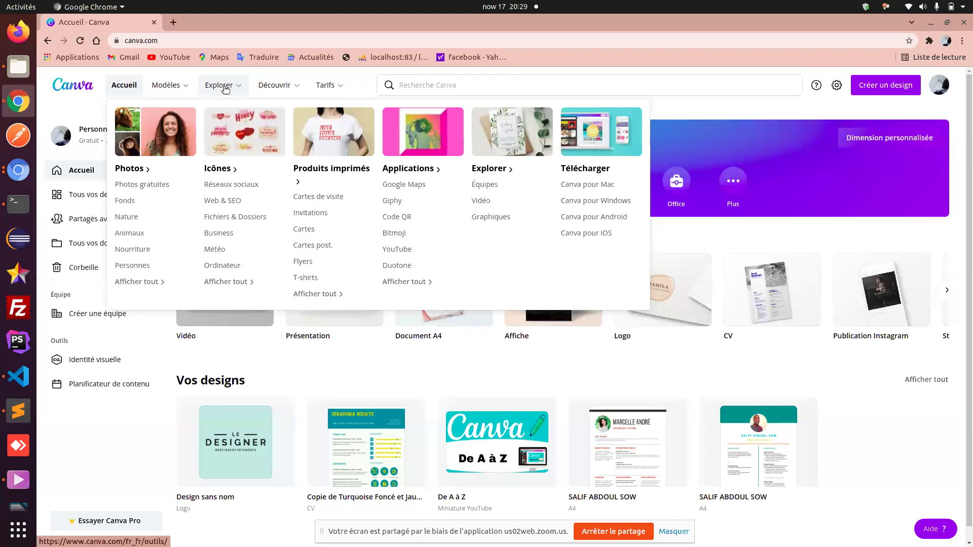
# - Open Photos gratuites and scroll through the Photos à la une grid, returning to the top
pyautogui.click(148, 189)
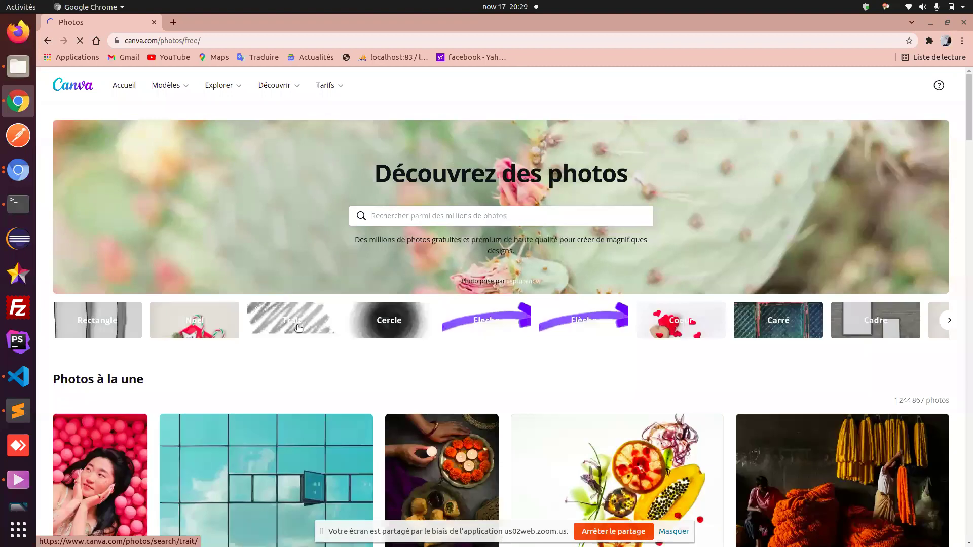
pyautogui.scroll(-6, 473, 400)
pyautogui.scroll(-4, 473, 400)
pyautogui.scroll(6, 462, 390)
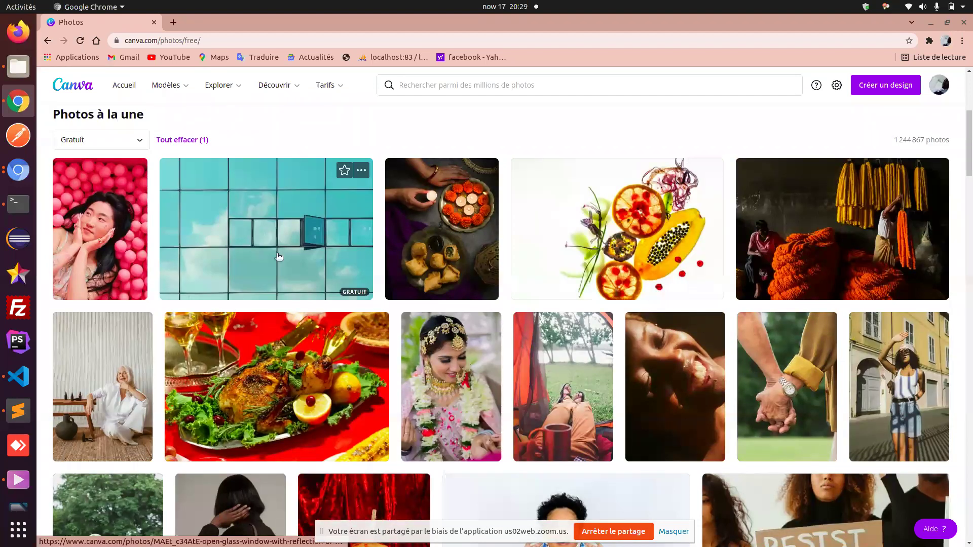
pyautogui.scroll(-9, 279, 257)
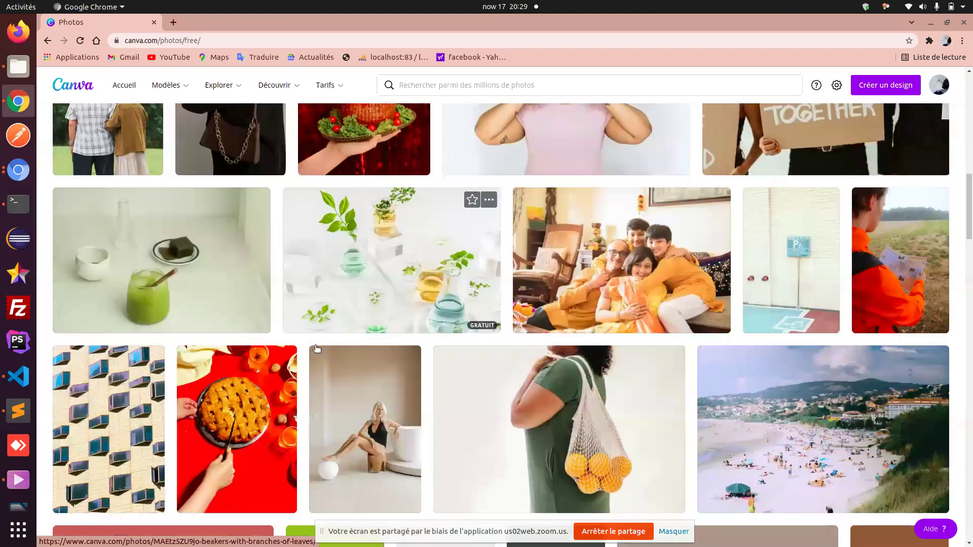
pyautogui.scroll(15, 529, 405)
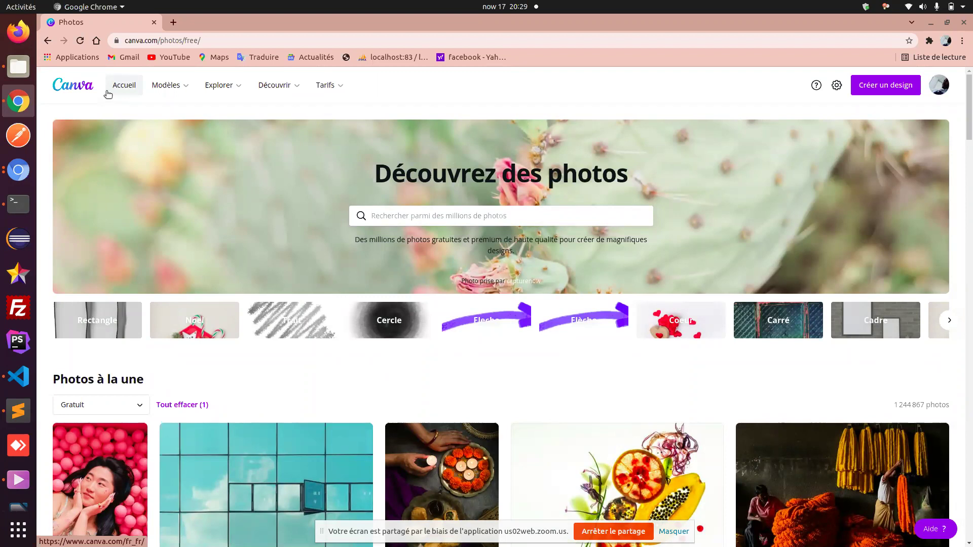
# - Return to the Accueil home page, then look over the Découvrir and Tarifs menus
pyautogui.click(106, 91)
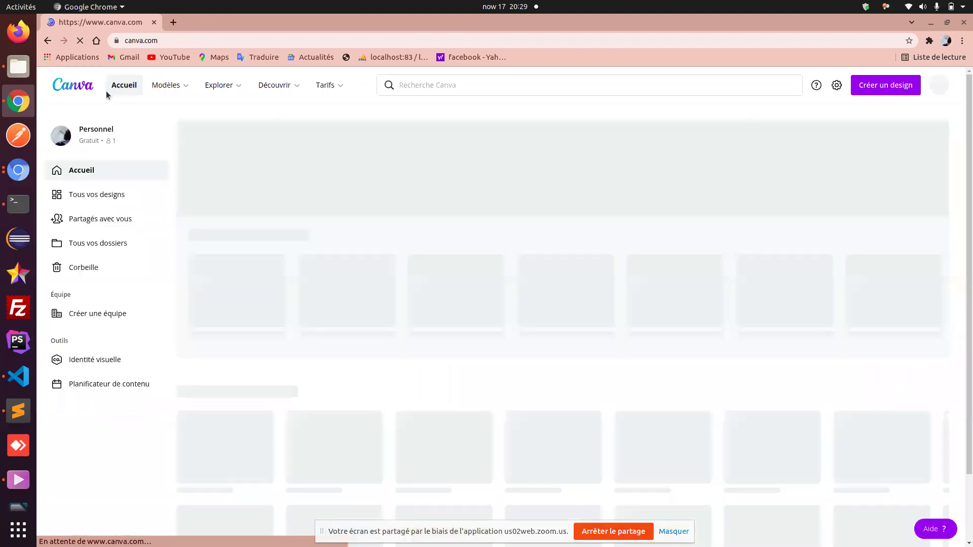
pyautogui.moveTo(287, 87)
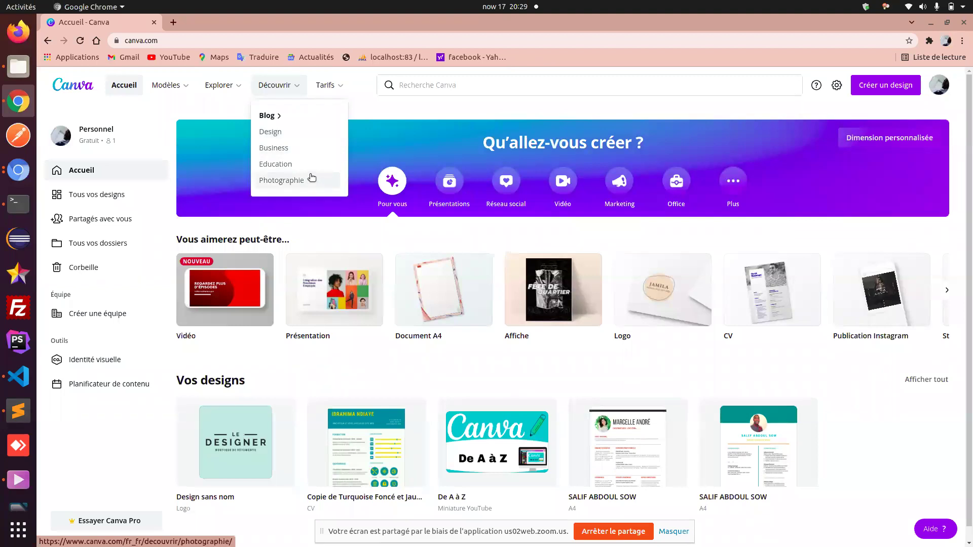
pyautogui.moveTo(327, 86)
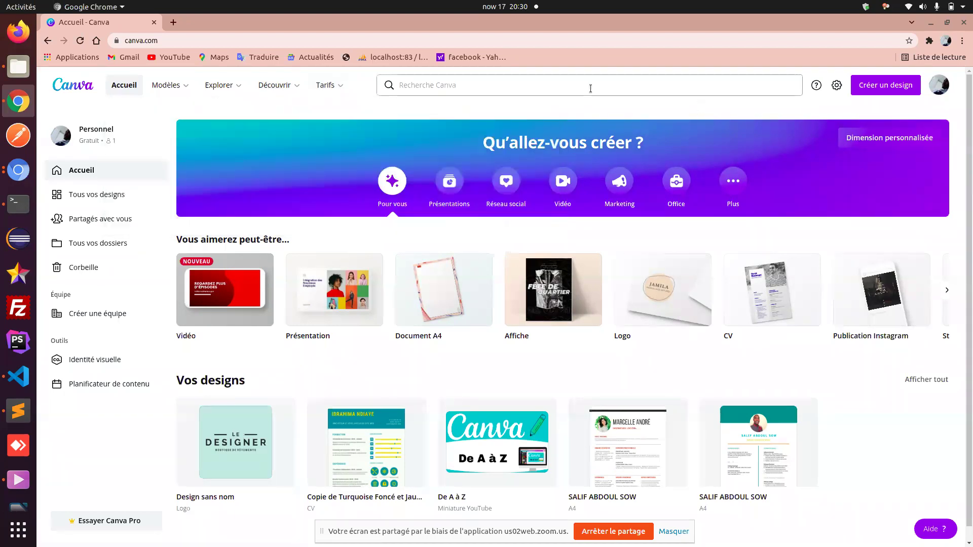
pyautogui.click(589, 88)
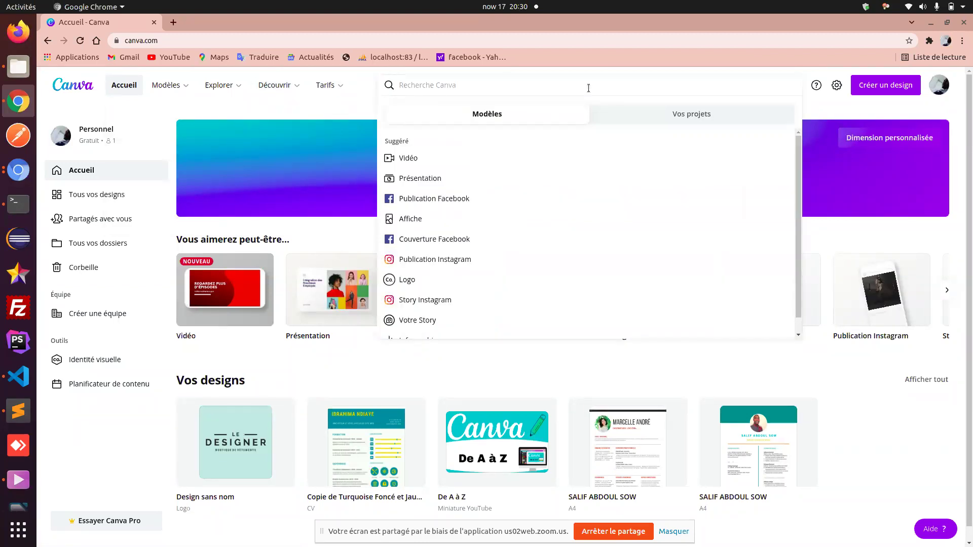
pyautogui.write('cv')
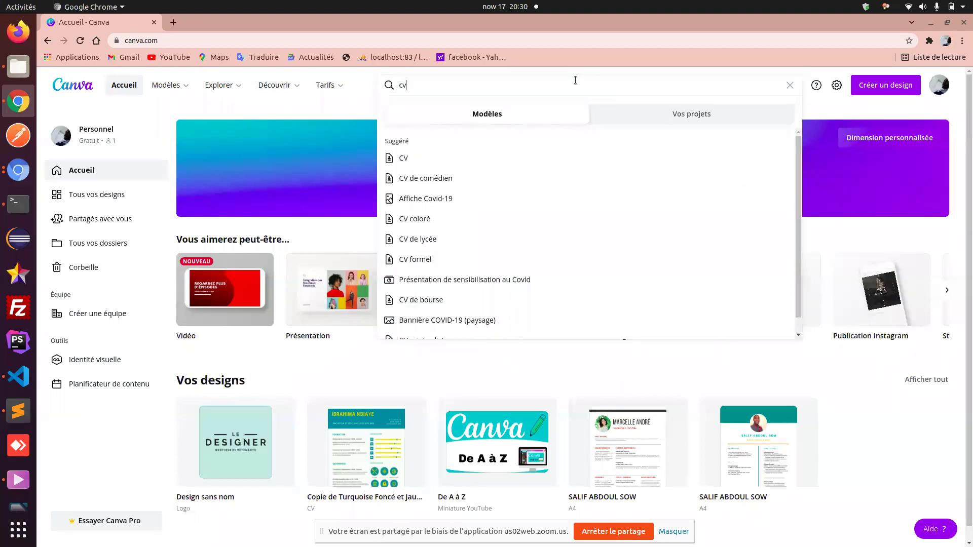
pyautogui.press('BackSpace')
pyautogui.press('BackSpace')
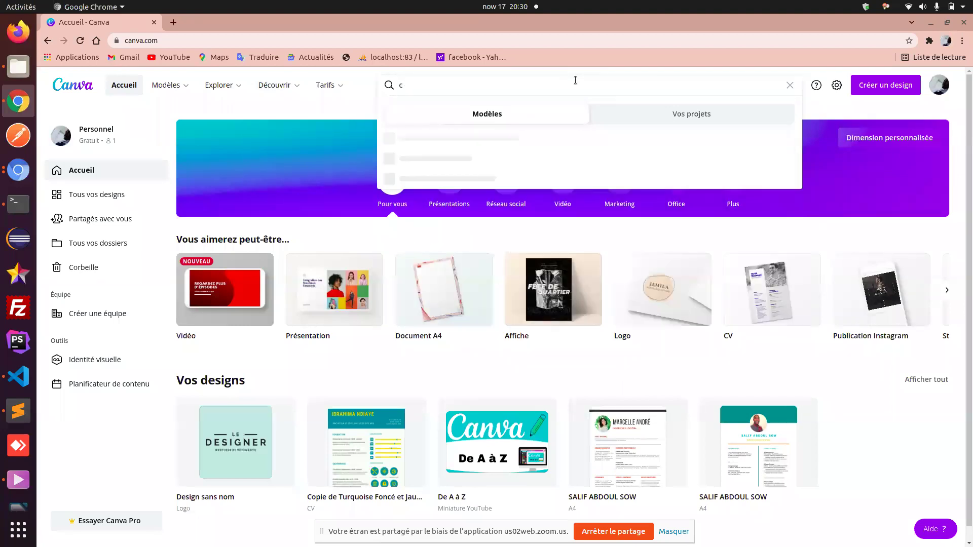
pyautogui.write('flyers')
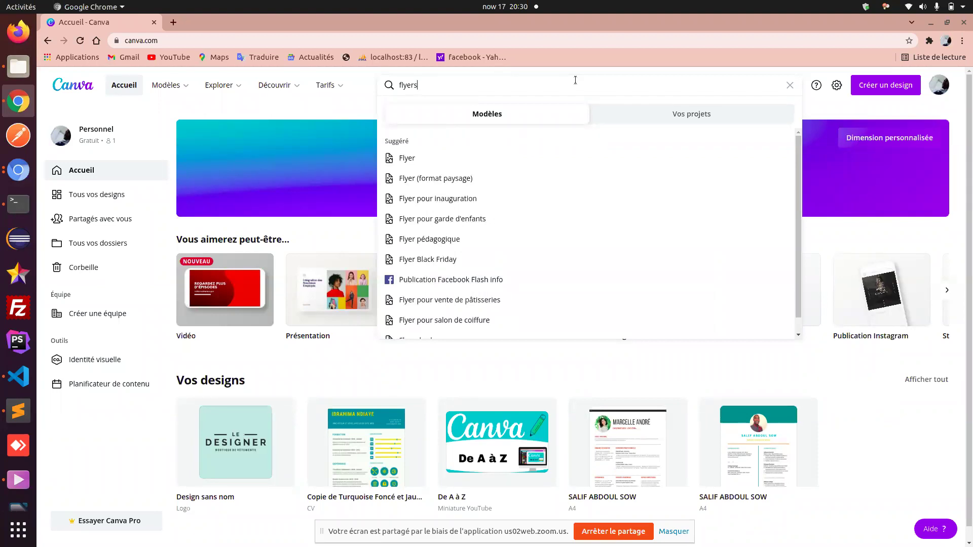
pyautogui.press('BackSpace')
pyautogui.press('BackSpace')
pyautogui.press('BackSpace')
pyautogui.press('BackSpace')
pyautogui.press('BackSpace')
pyautogui.press('BackSpace')
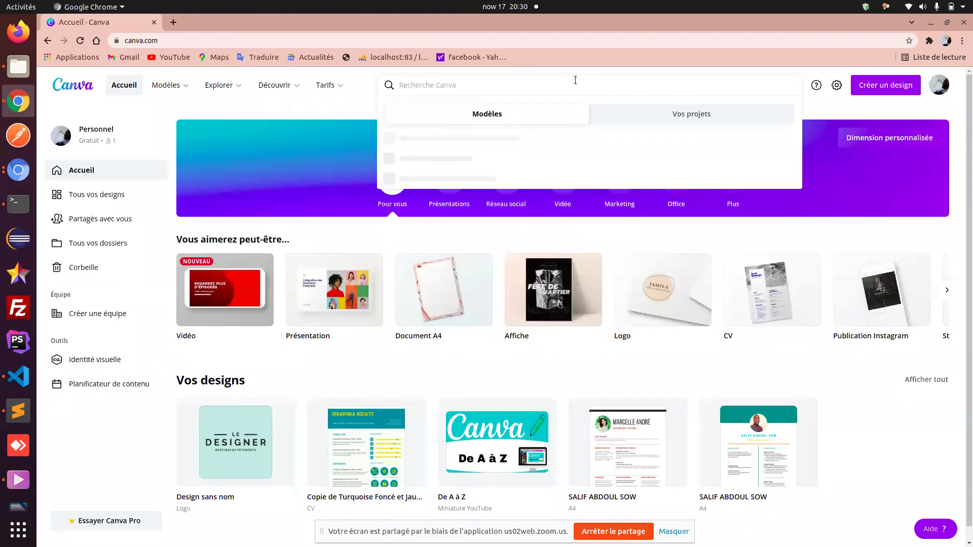
pyautogui.moveTo(339, 107)
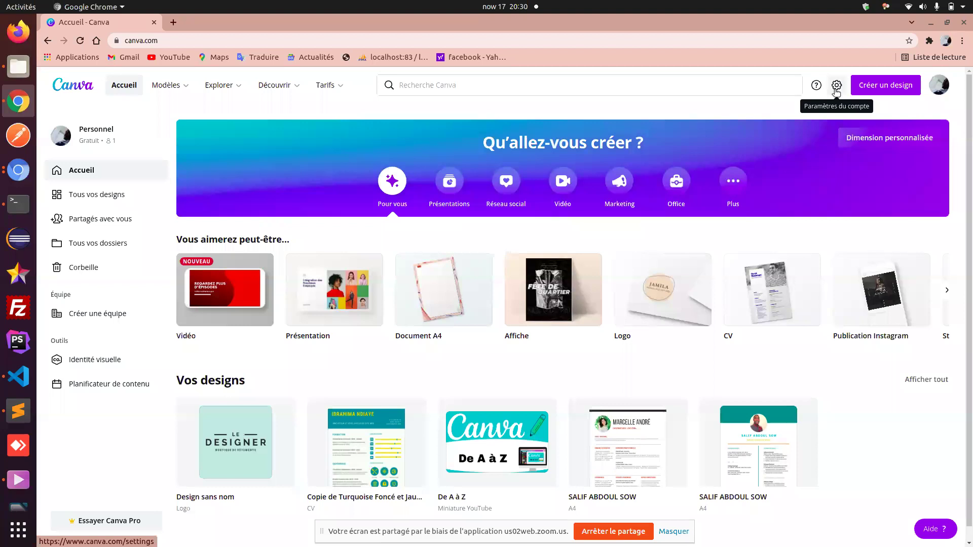
# - Open the account settings and scroll down to the Langue section
pyautogui.click(836, 86)
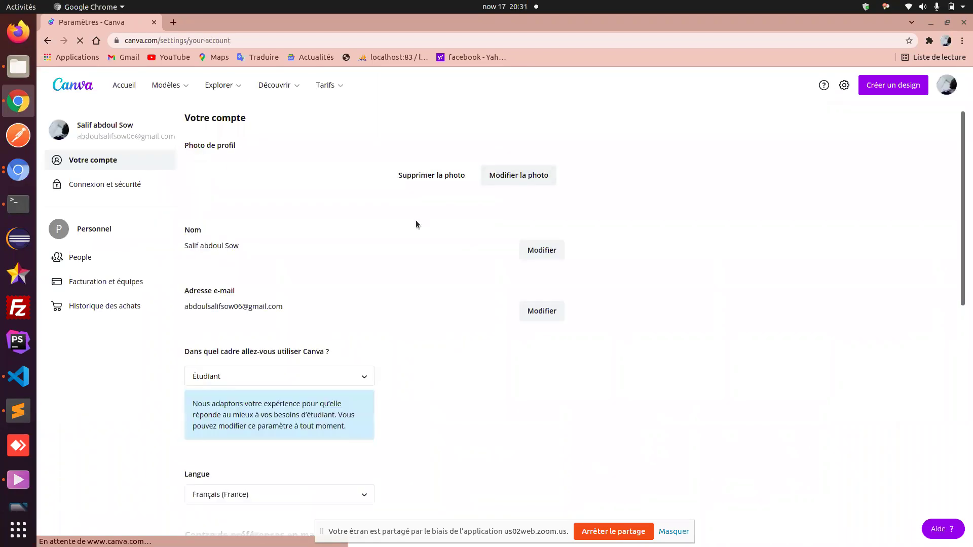
pyautogui.scroll(-2, 297, 342)
pyautogui.scroll(-3, 297, 342)
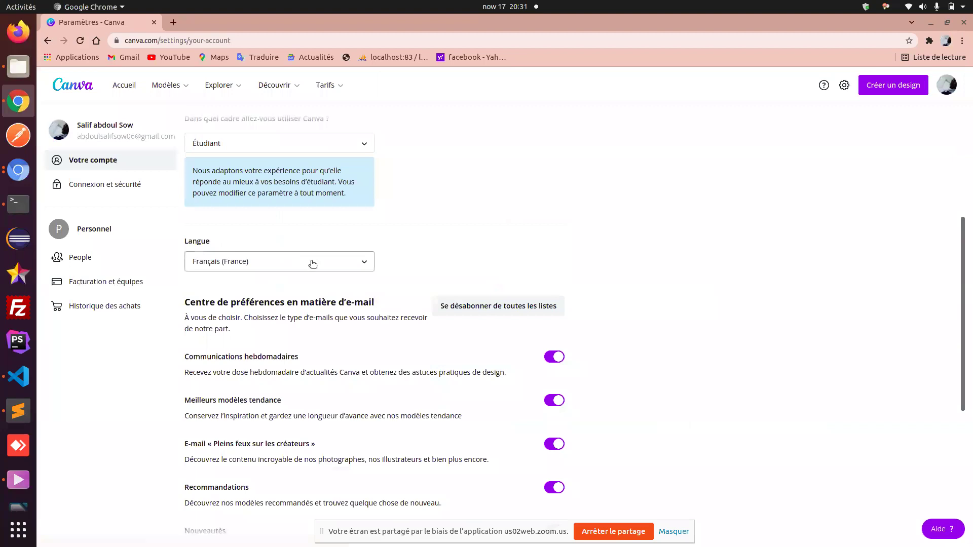
# - Search the language list for 'ang', then clear it, leaving Français (France) selected
pyautogui.click(311, 262)
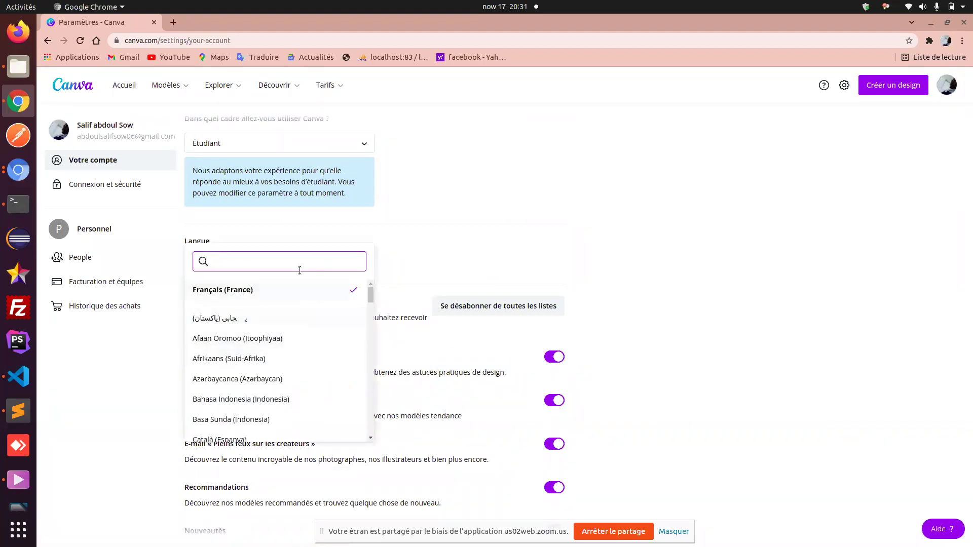
pyautogui.write('ang')
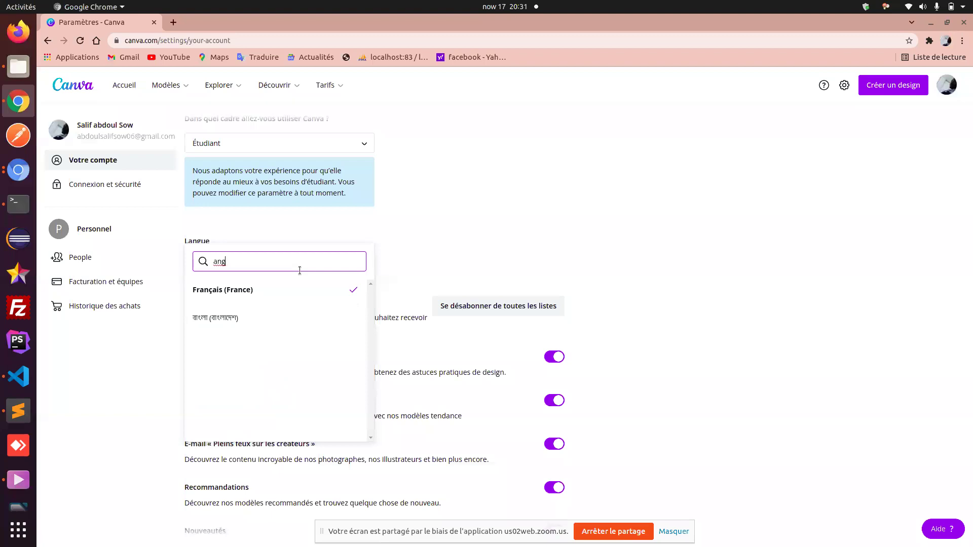
pyautogui.press('BackSpace')
pyautogui.press('BackSpace')
pyautogui.press('BackSpace')
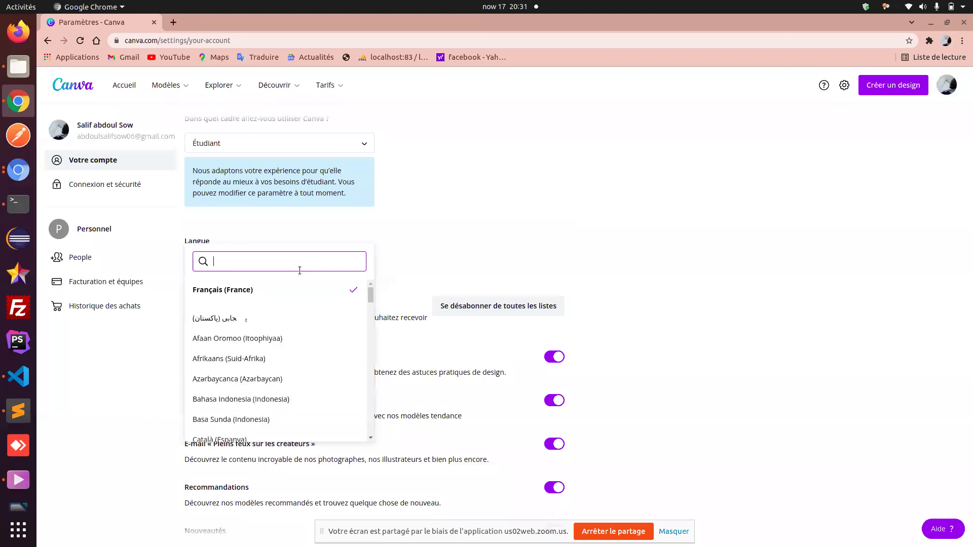
pyautogui.scroll(5, 392, 296)
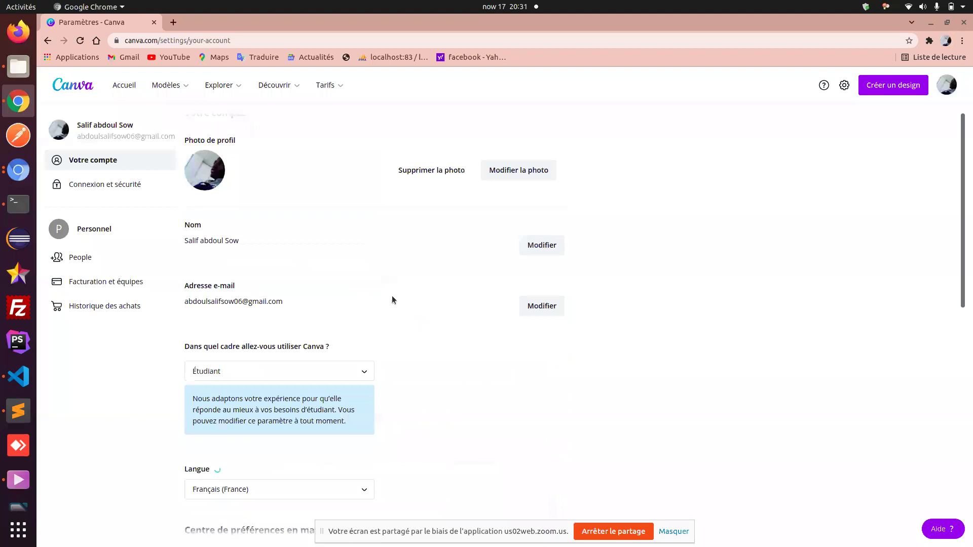
pyautogui.click(126, 90)
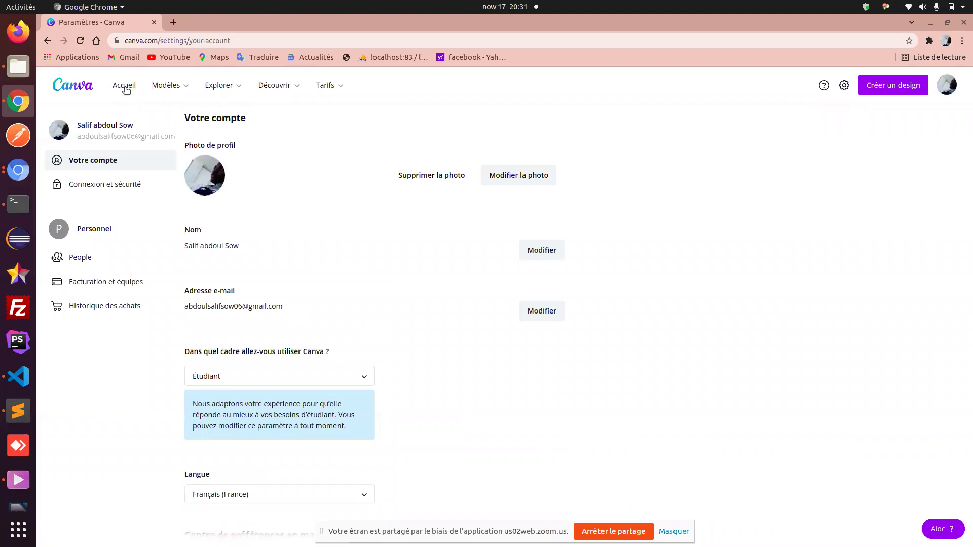
# - Return to the Accueil home page, then open and dismiss the profile avatar's account menu
pyautogui.click(126, 90)
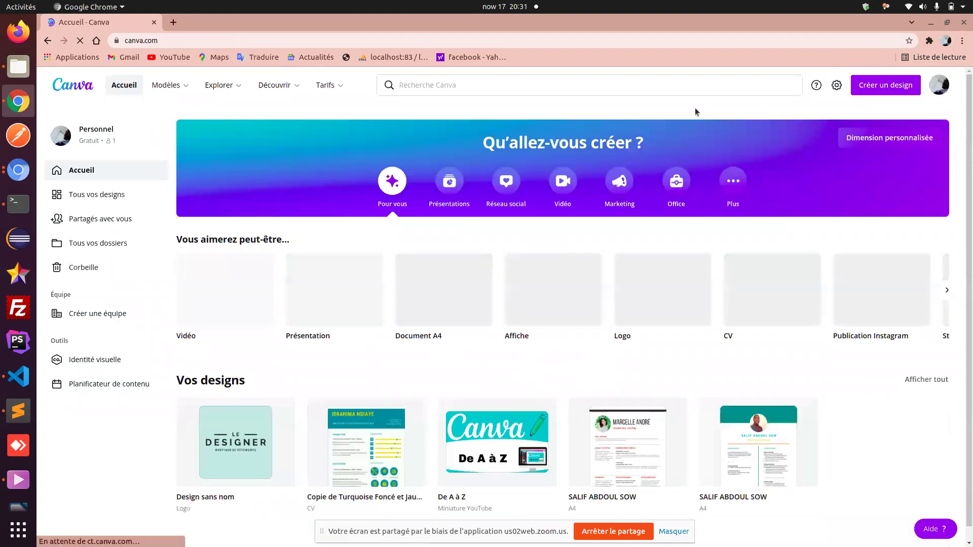
pyautogui.click(940, 87)
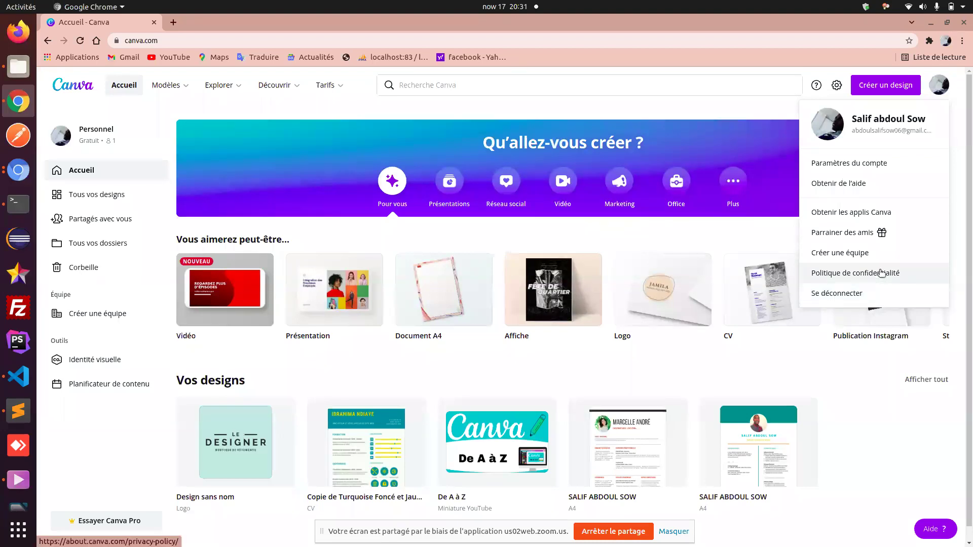
pyautogui.click(772, 235)
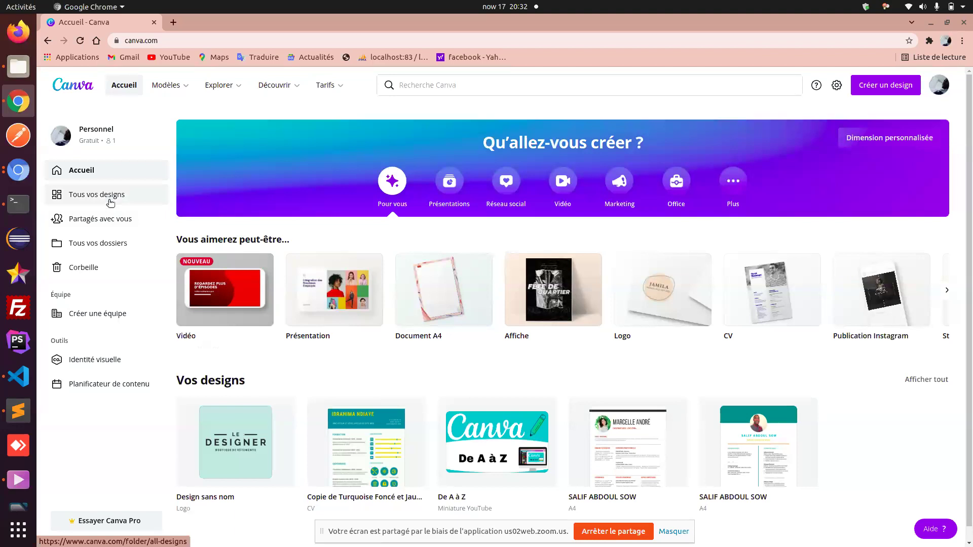
pyautogui.click(111, 203)
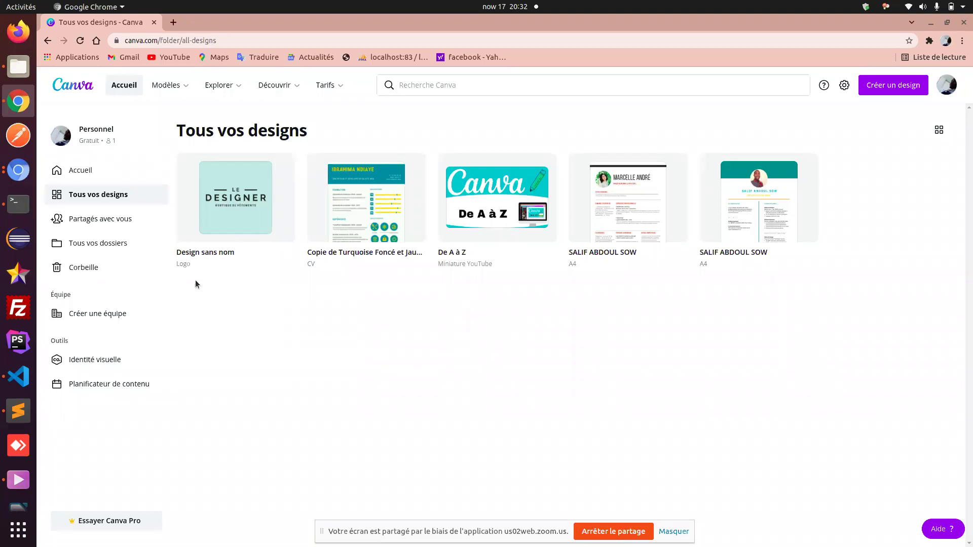
pyautogui.click(100, 224)
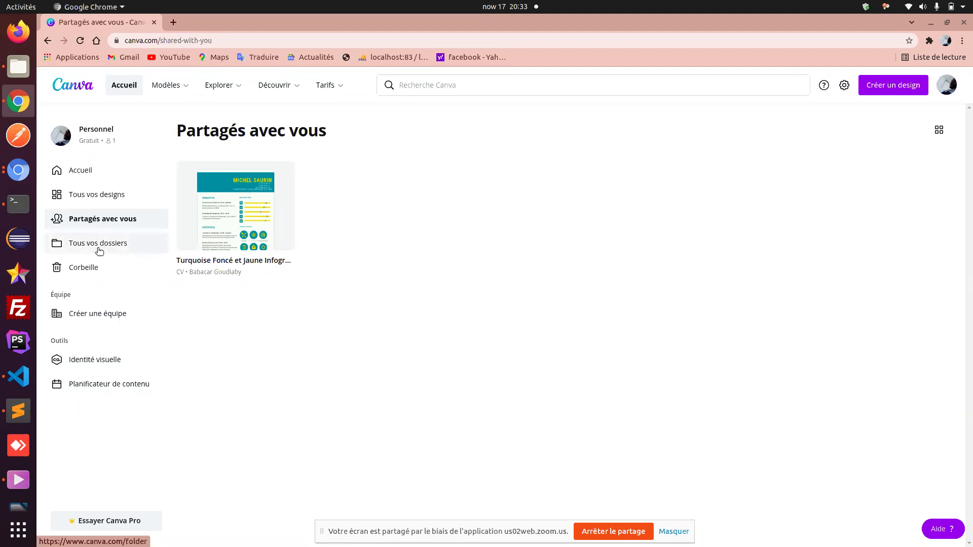
pyautogui.click(99, 244)
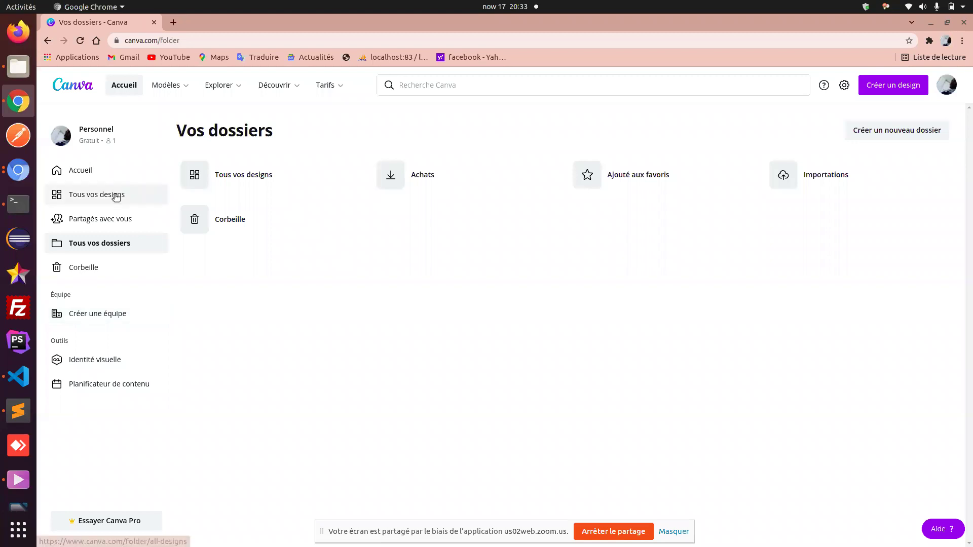
pyautogui.click(89, 175)
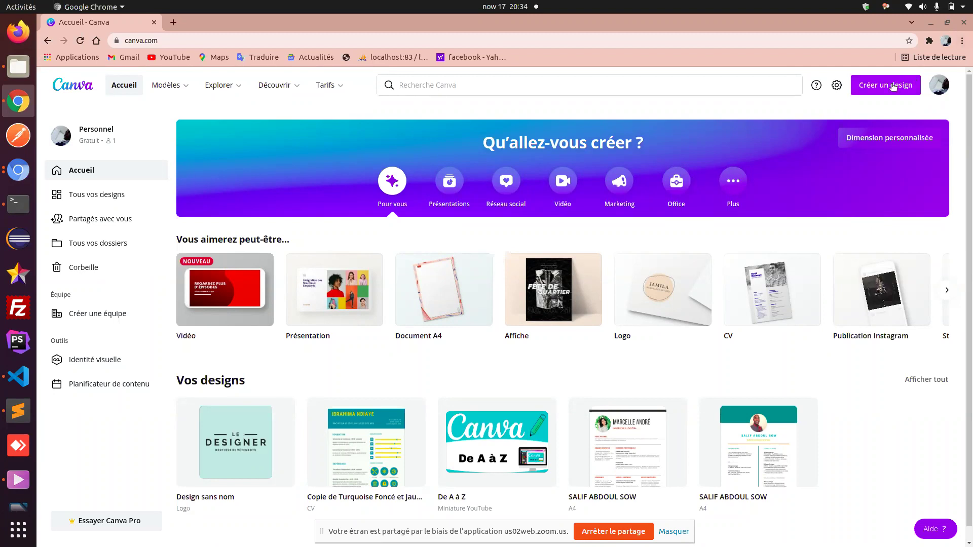
# - Activate the 'Recherche Canva' box to show Modèles suggestions like Vidéo, Présentation and Logo
pyautogui.click(651, 85)
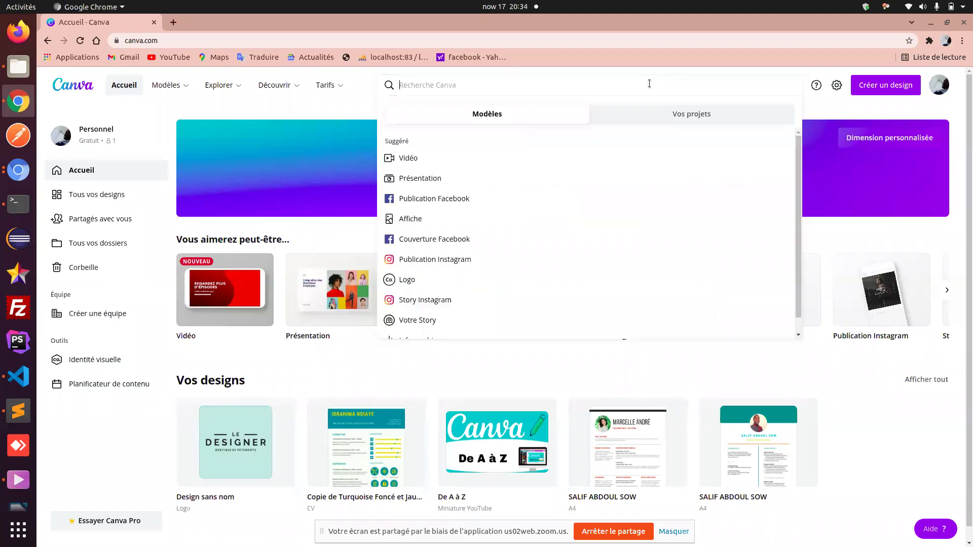
# - Search for 'cv' and open the CV suggestion's template results
pyautogui.write('cv')
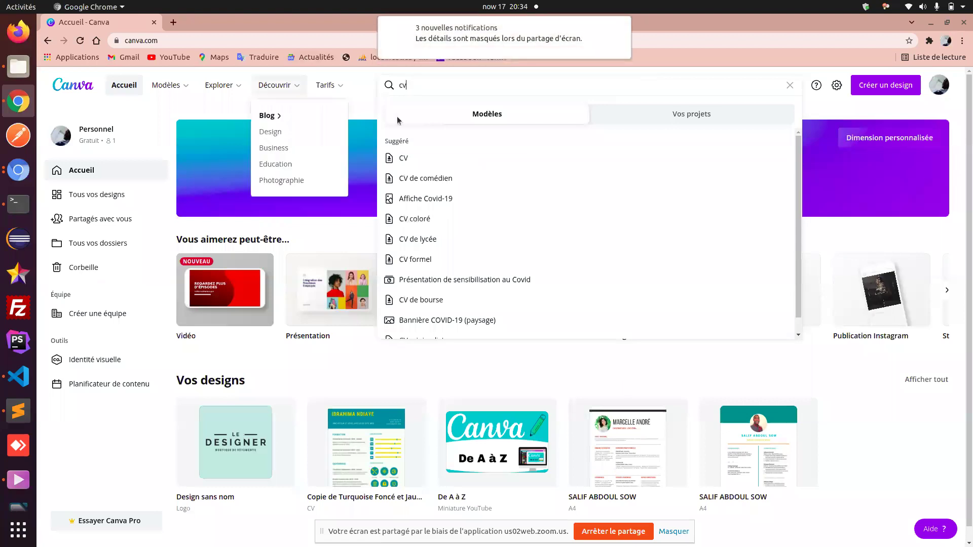
pyautogui.click(443, 161)
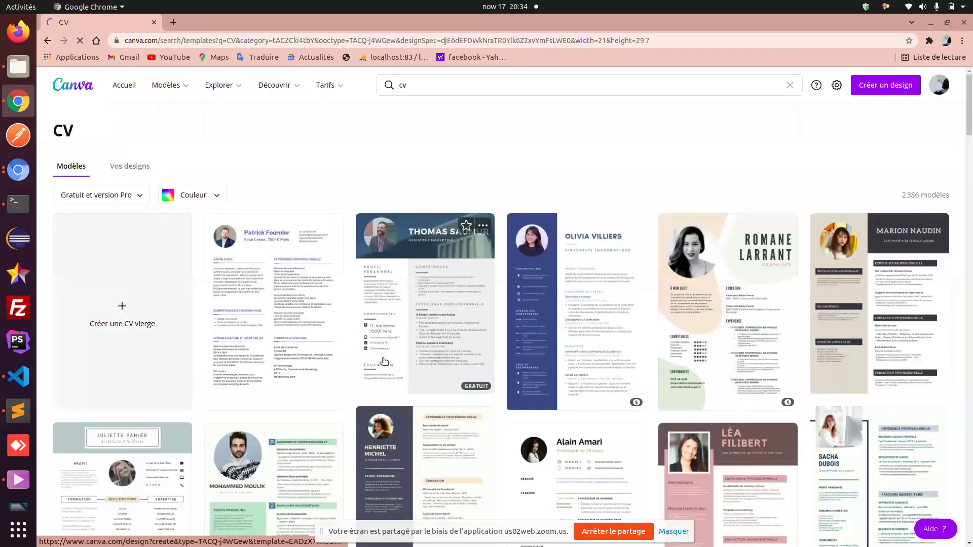
pyautogui.scroll(-6, 388, 330)
pyautogui.scroll(6, 383, 360)
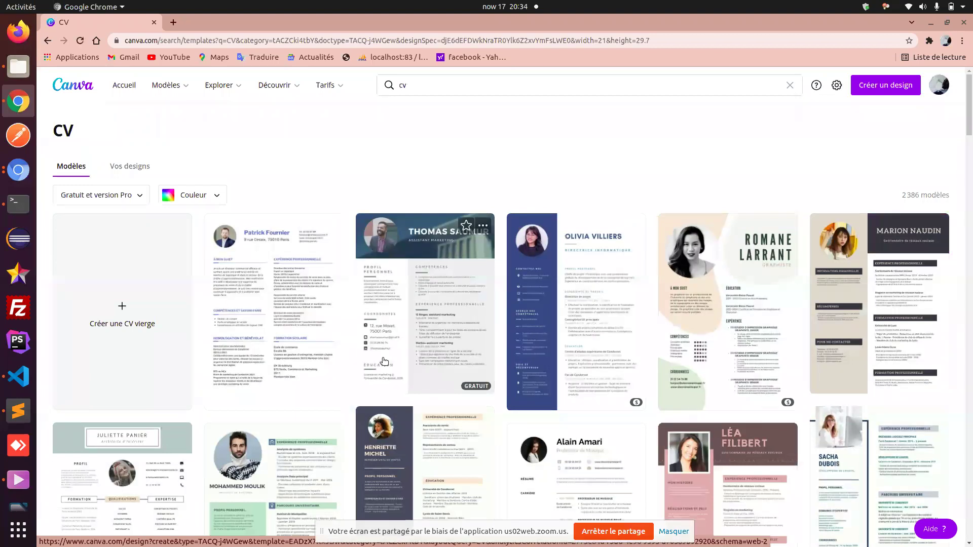
# - Start a blank A4 design via 'Créer une CV vierge' and show the Chromium window list
pyautogui.click(132, 338)
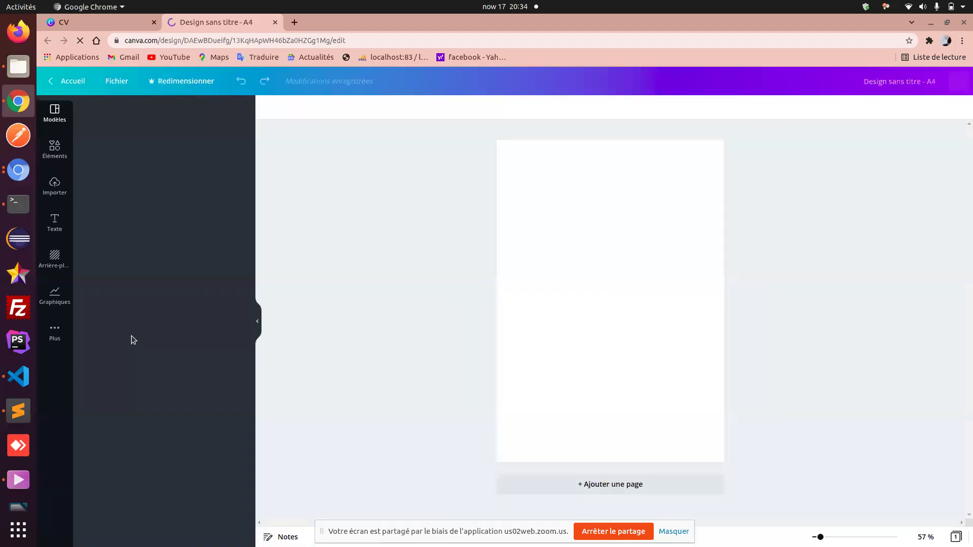
pyautogui.click(15, 174)
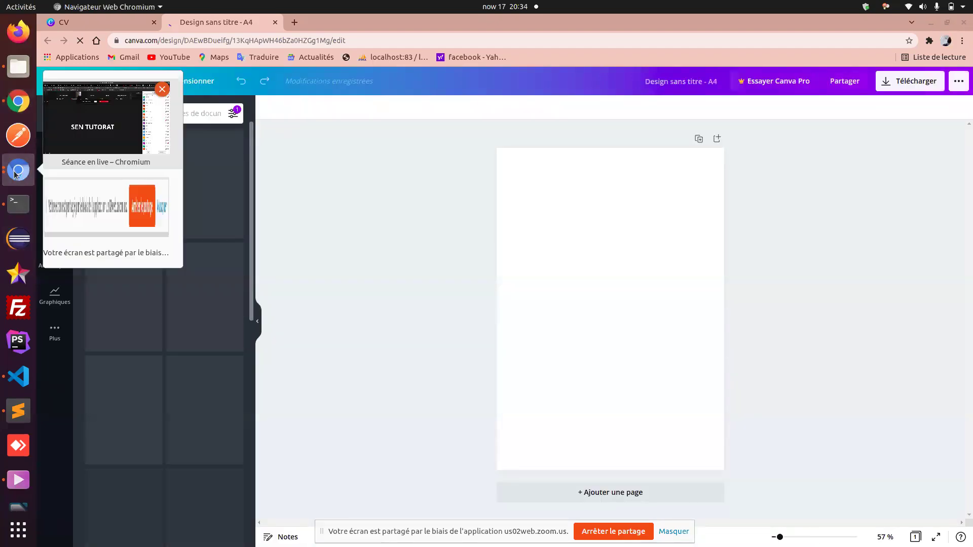
# - Switch to the 'Séance en live – Chromium' window from the dock preview list
pyautogui.click(112, 138)
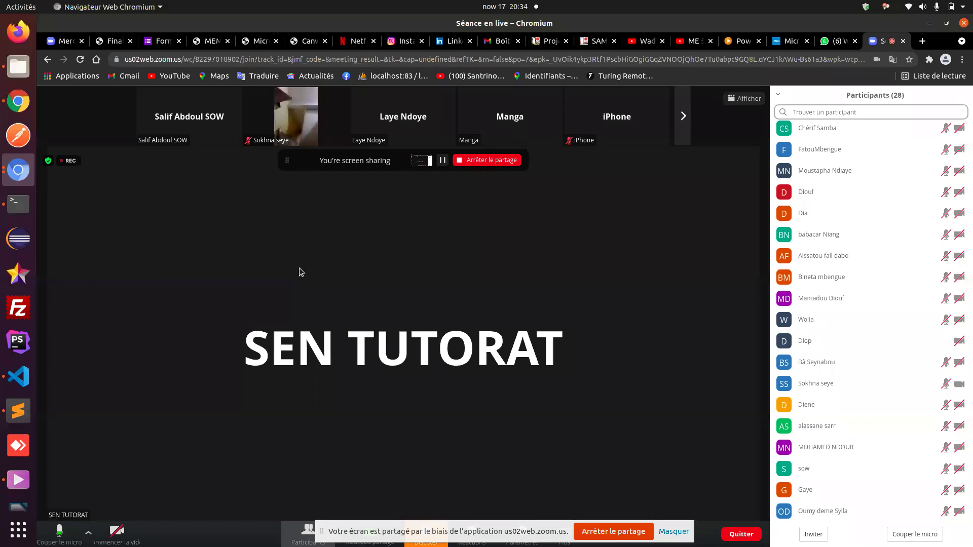
# - Hide the share notice, open the Zoom chat, mute the microphone, and return to Chrome
pyautogui.click(674, 531)
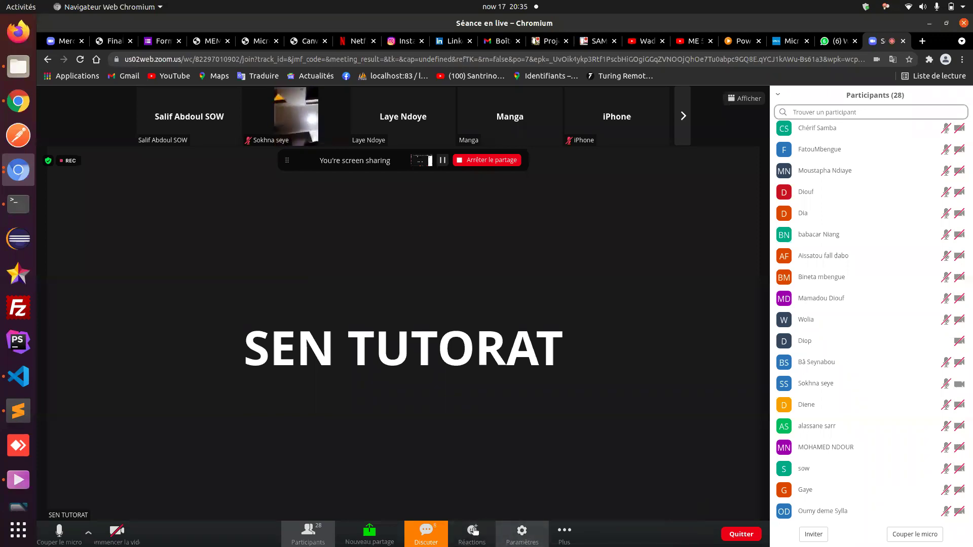
pyautogui.click(425, 533)
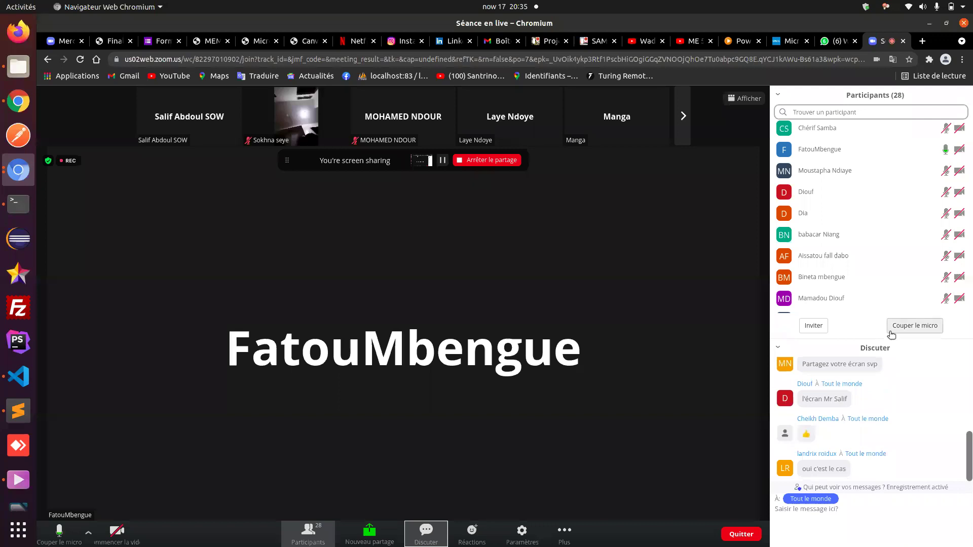
pyautogui.click(905, 329)
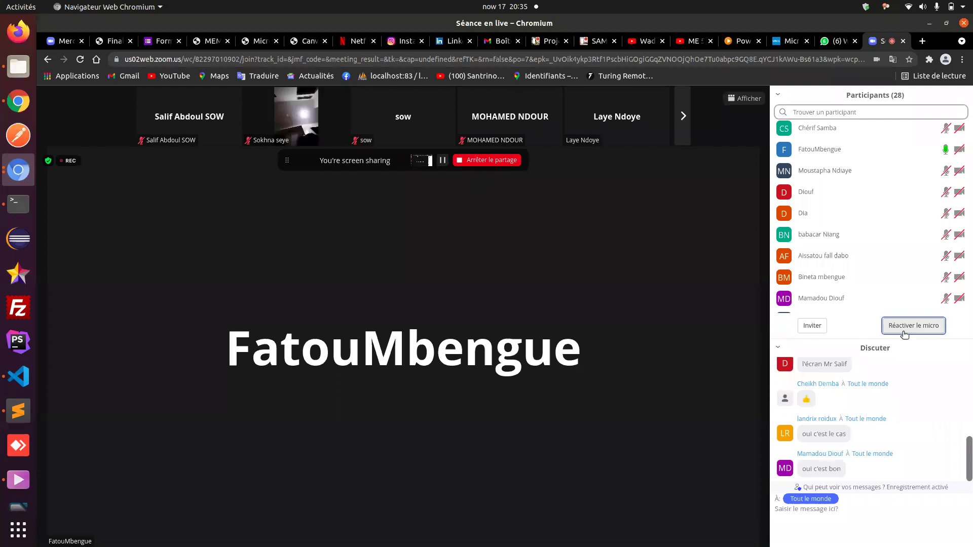
pyautogui.click(19, 103)
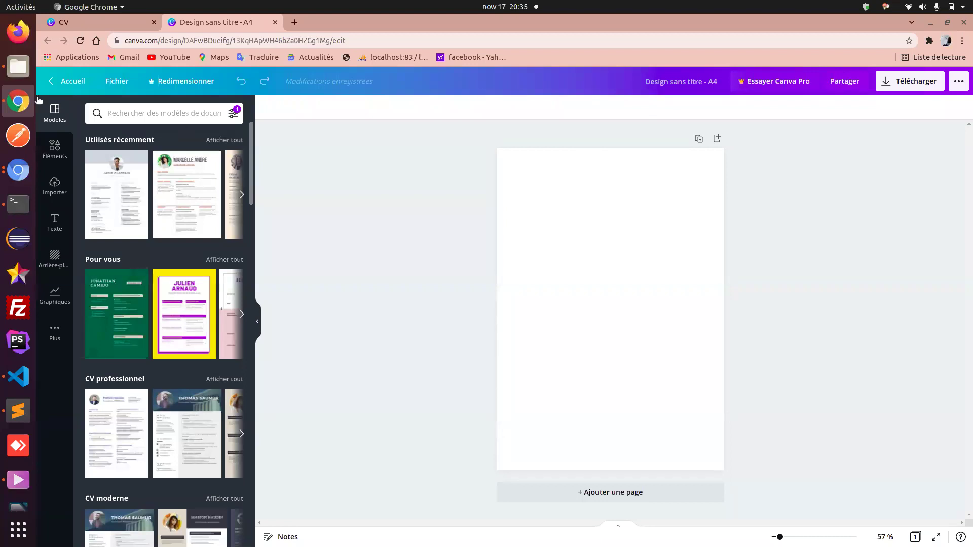
# - From the Canva home page, search the design types for 'vign'
pyautogui.click(67, 82)
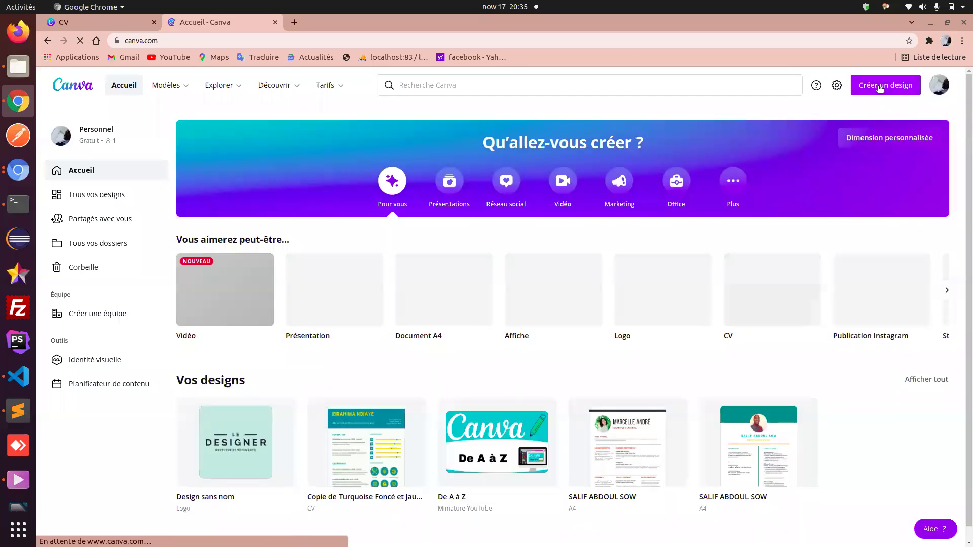
pyautogui.click(881, 87)
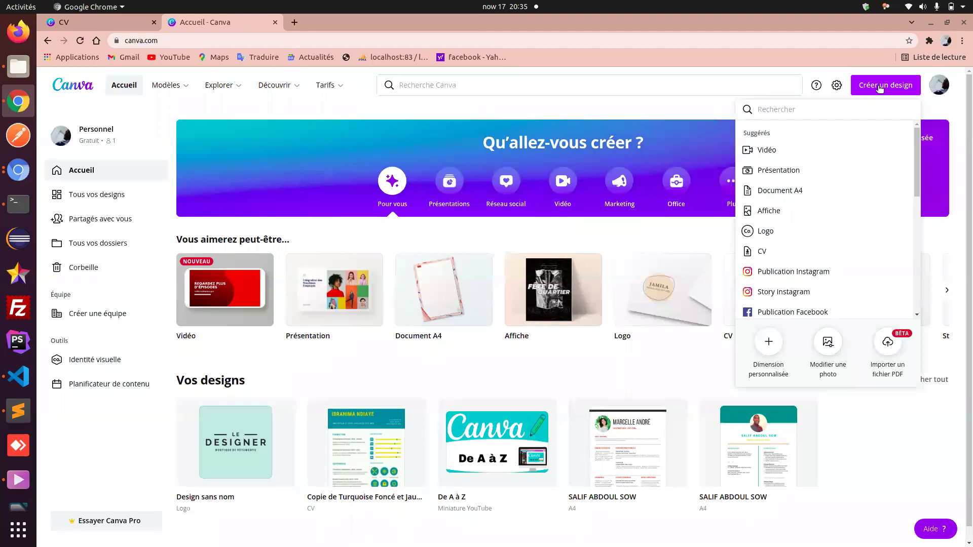
pyautogui.write('vi')
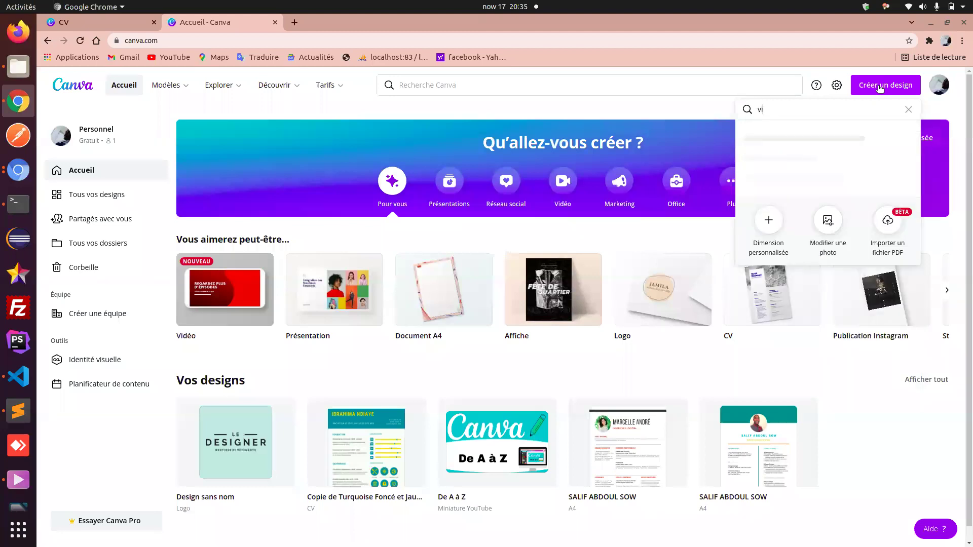
pyautogui.click(880, 87)
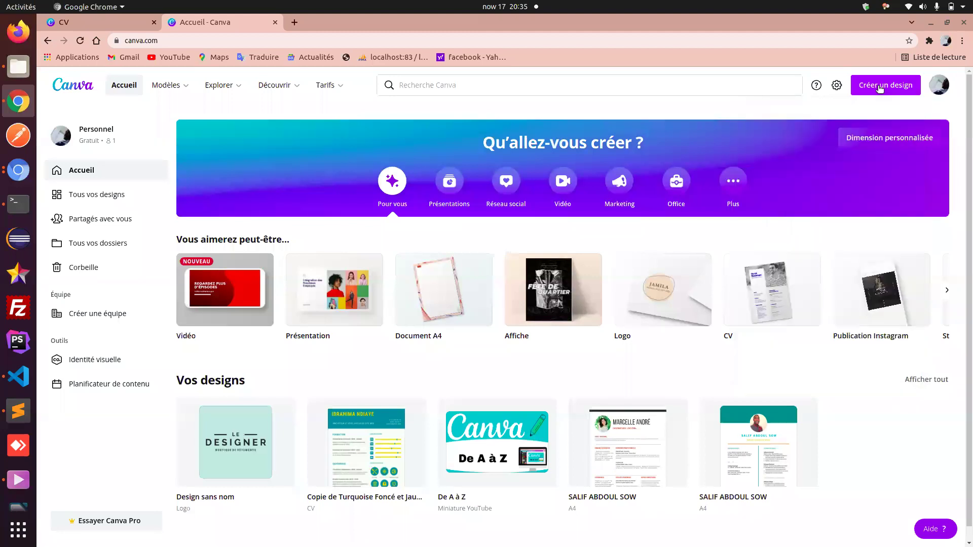
pyautogui.click(880, 87)
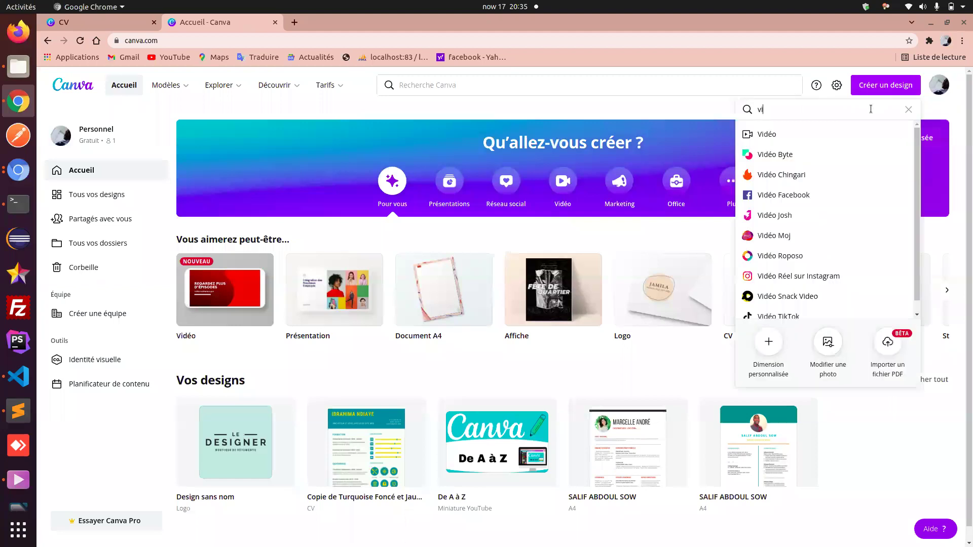
pyautogui.write('gn')
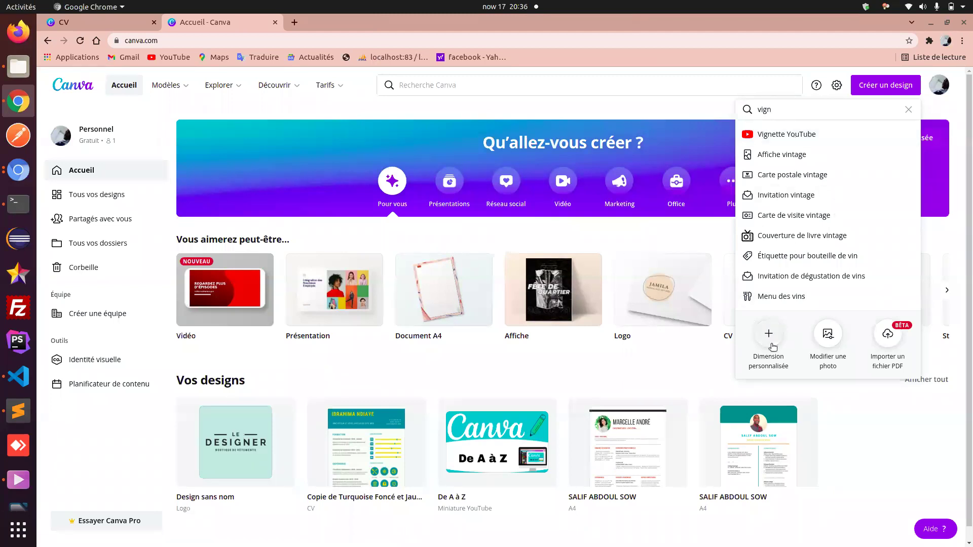
# - Create a blank Vignette YouTube design, close the home tab, and switch to the meeting window
pyautogui.click(769, 335)
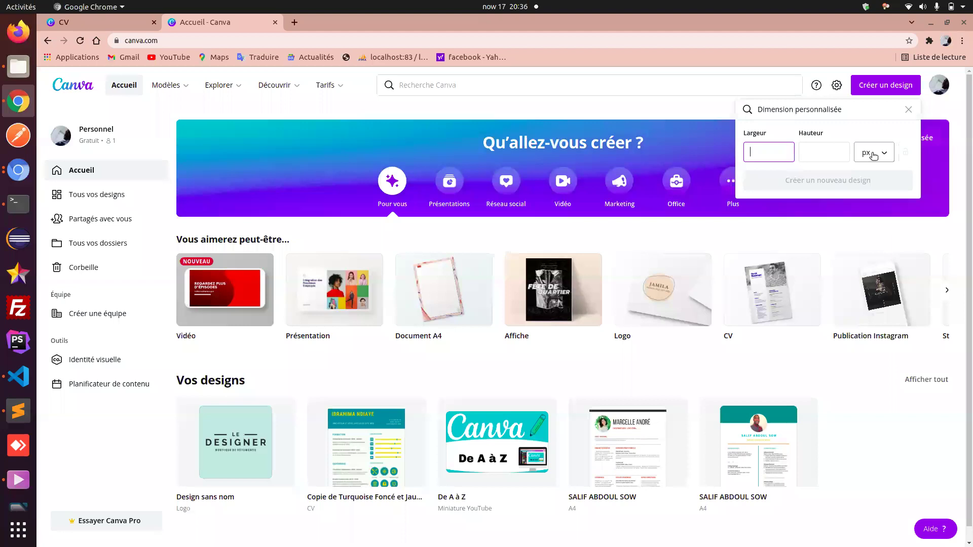
pyautogui.click(908, 110)
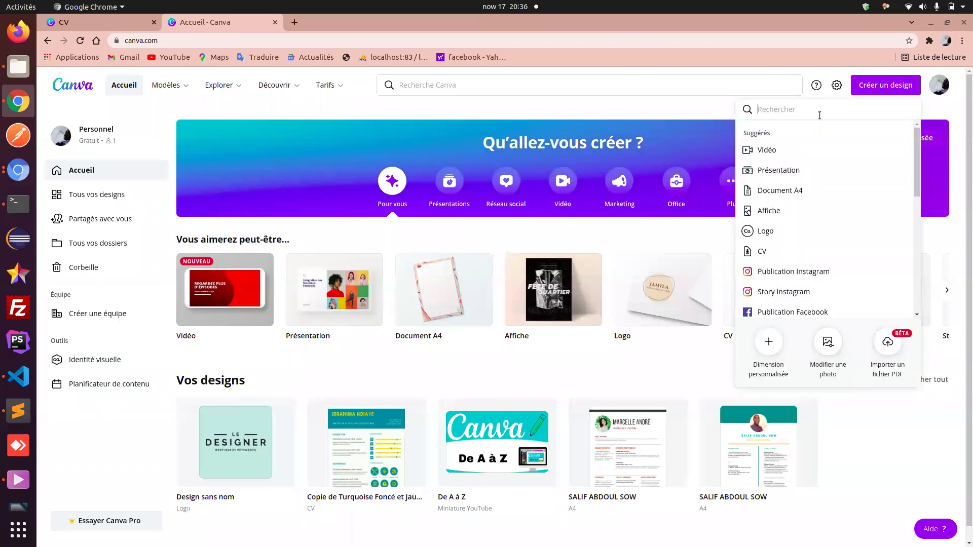
pyautogui.write('vig')
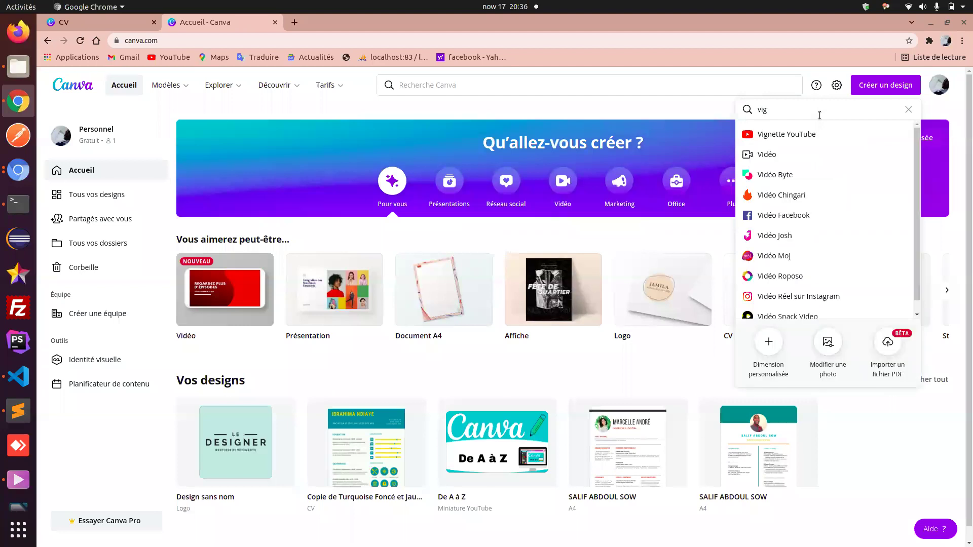
pyautogui.click(766, 138)
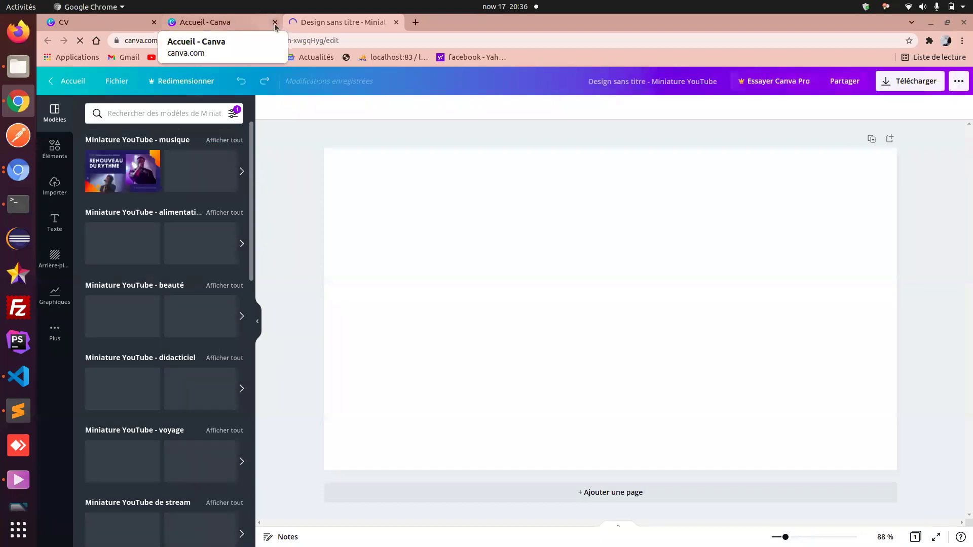
pyautogui.click(275, 23)
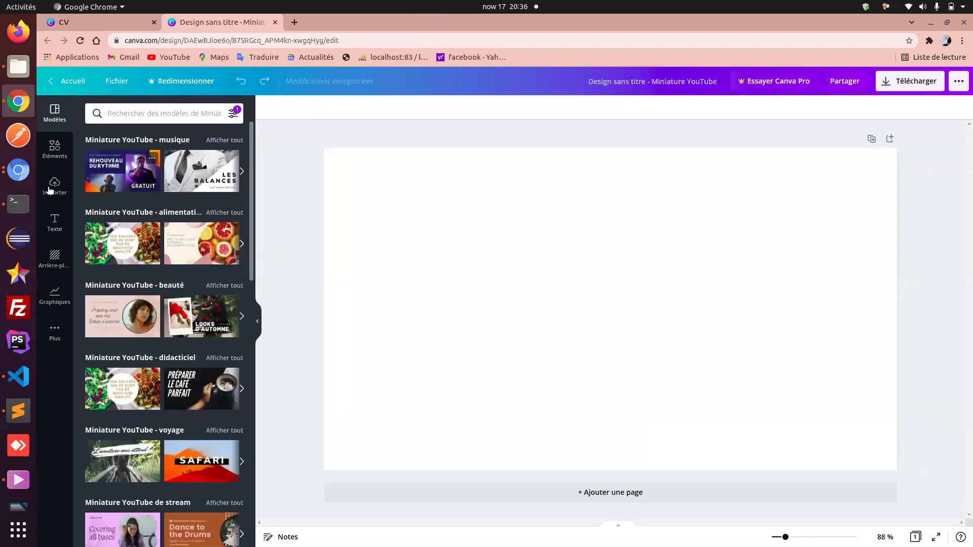
pyautogui.click(11, 171)
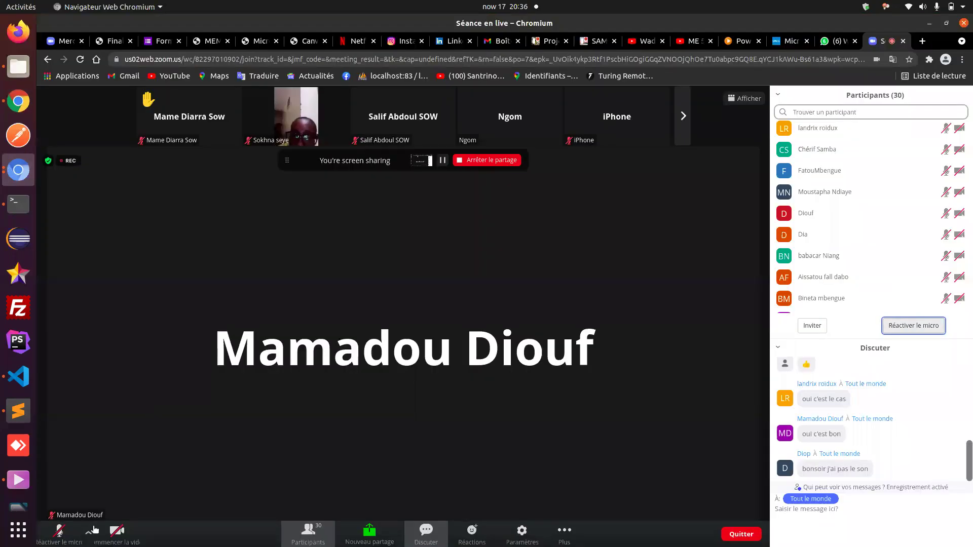
# - Unmute the Zoom microphone and return to the Canva thumbnail design
pyautogui.click(64, 532)
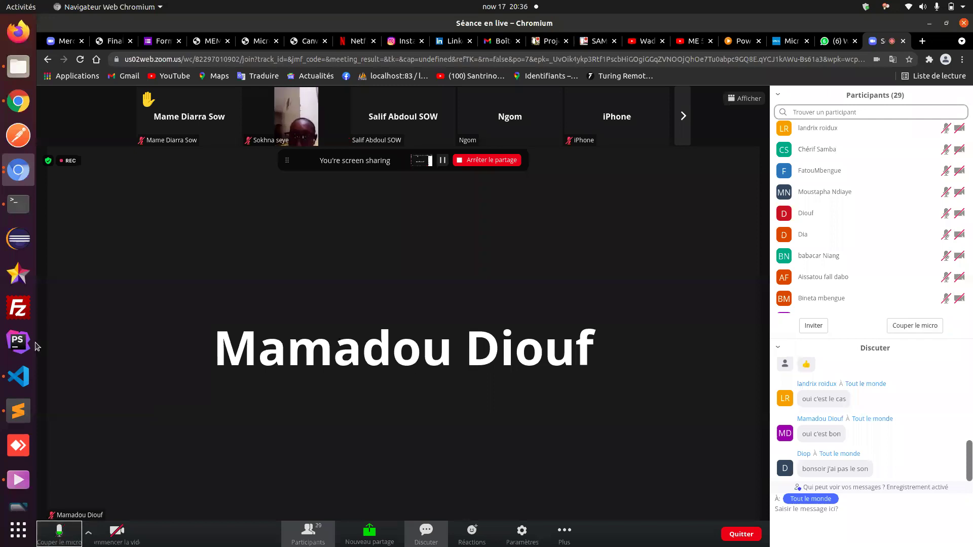
pyautogui.click(16, 109)
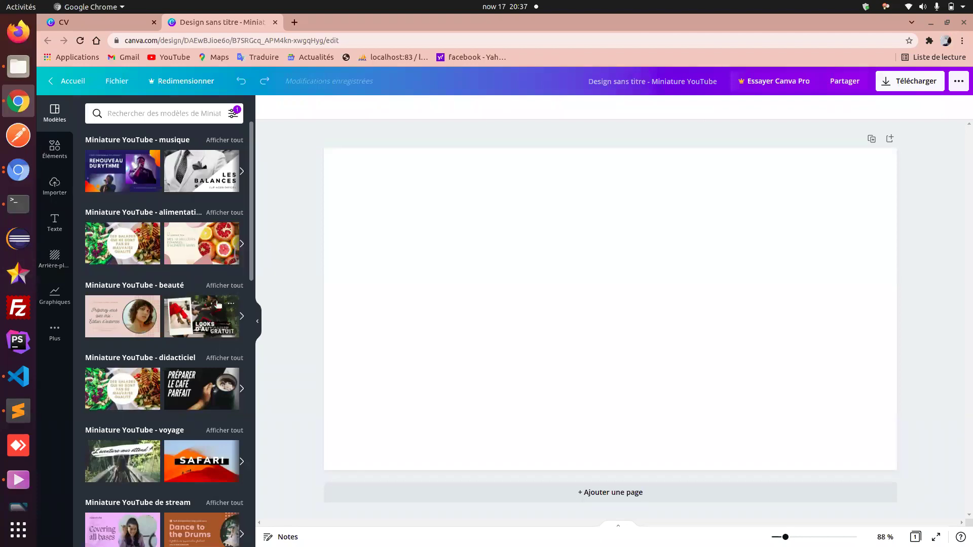
# - Browse the graphics and uploads panels, then show the Texte panel beside the blank page
pyautogui.scroll(-3, 218, 304)
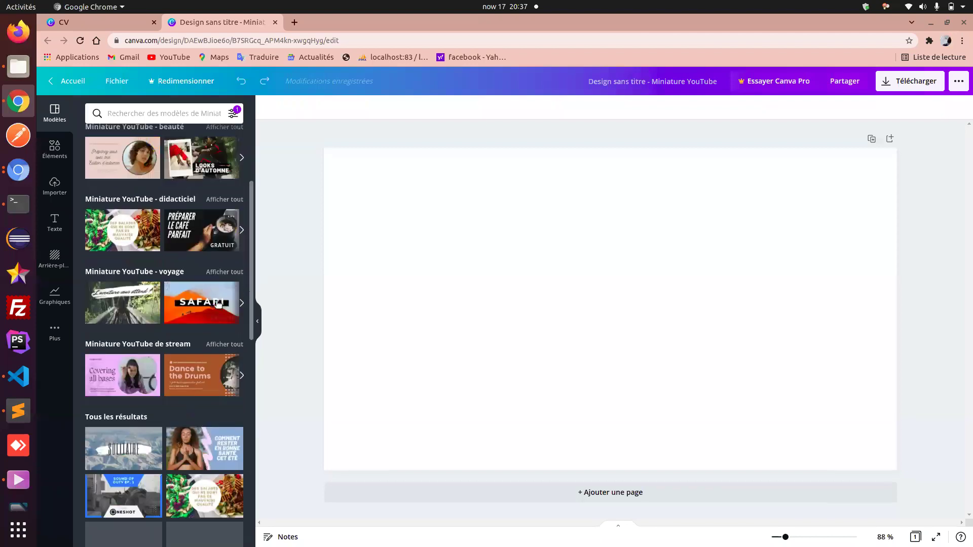
pyautogui.scroll(3, 218, 304)
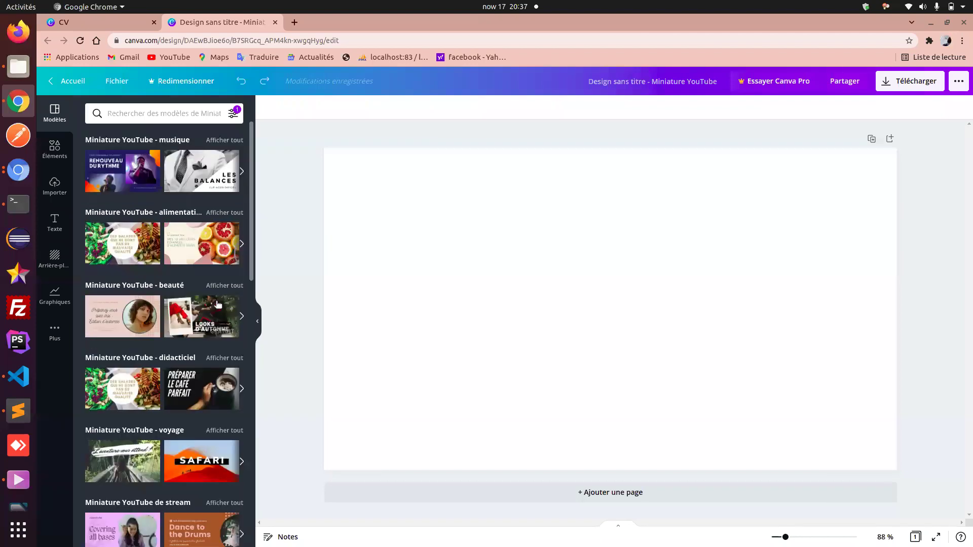
pyautogui.click(54, 151)
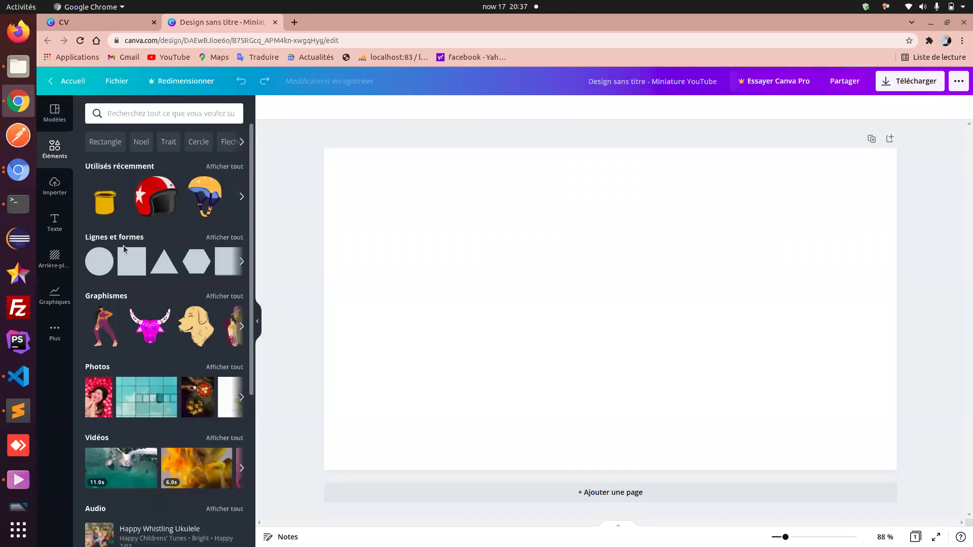
pyautogui.click(55, 185)
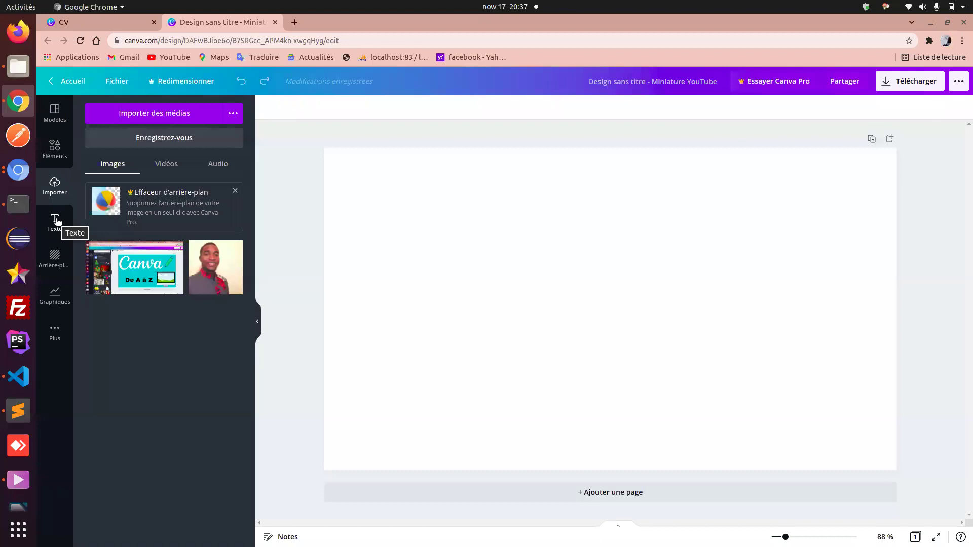
pyautogui.click(55, 221)
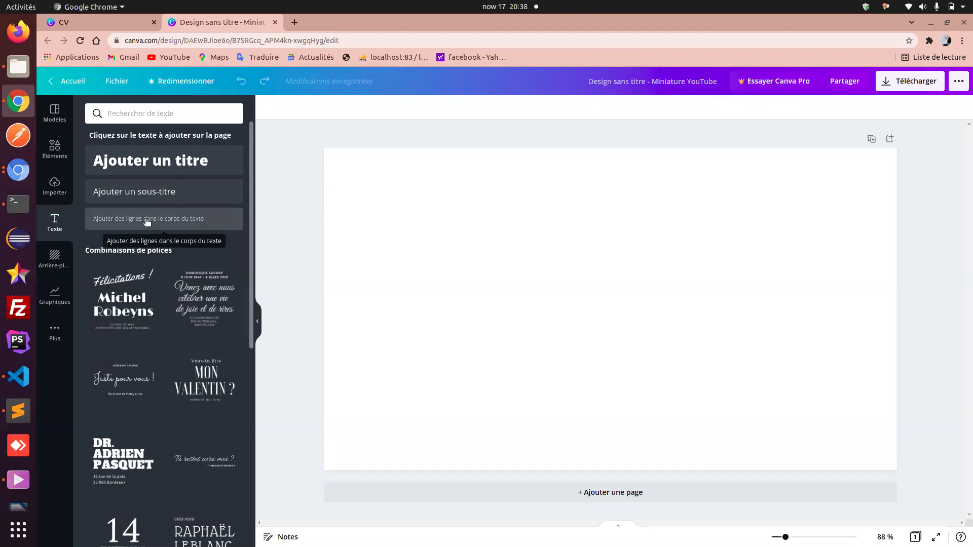
# - Apply the pink glitter background and add an 'Ajouter un titre' heading at the centre
pyautogui.click(58, 258)
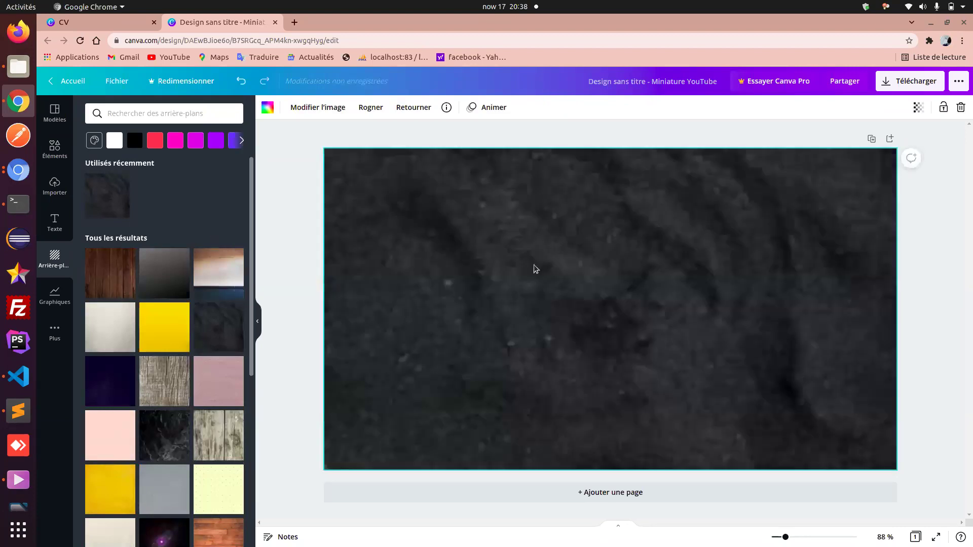
pyautogui.click(232, 385)
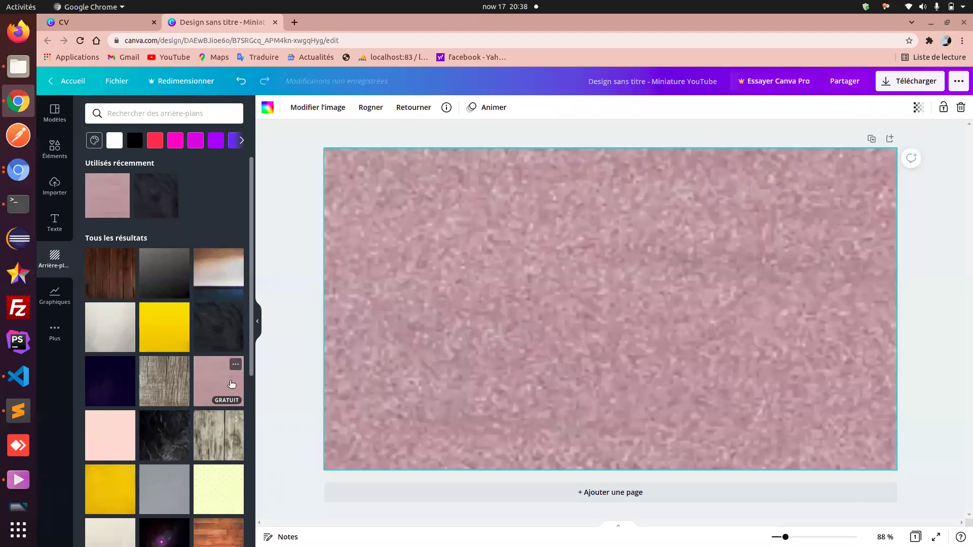
pyautogui.click(47, 224)
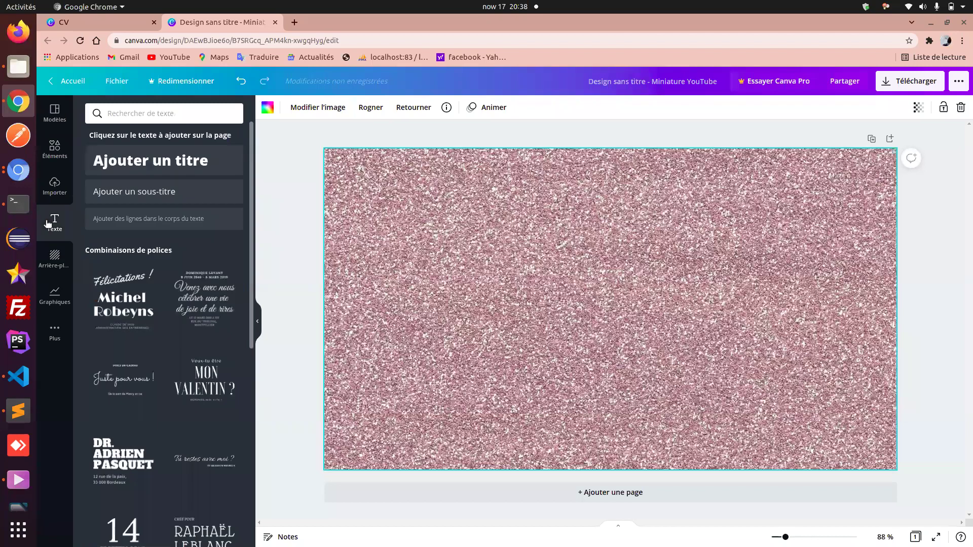
pyautogui.click(163, 160)
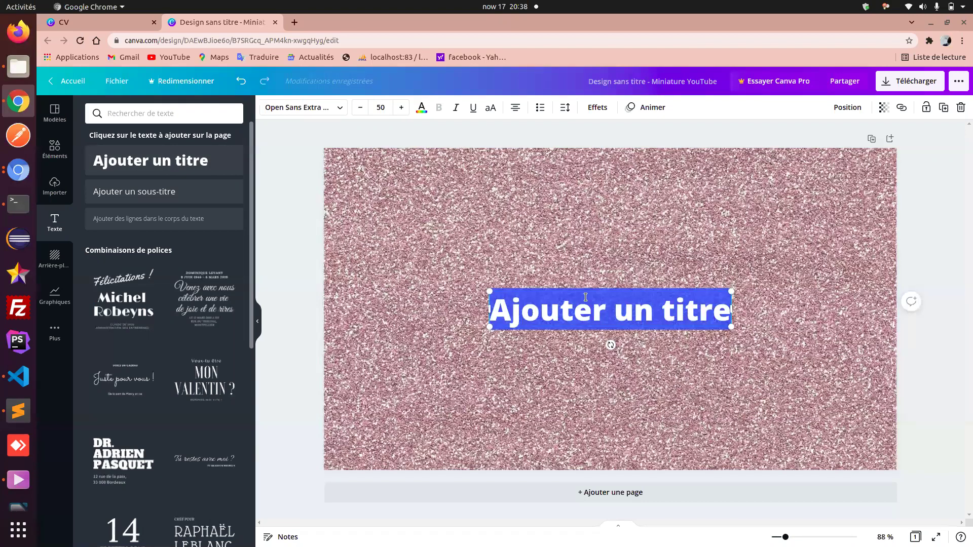
# - Type 'Graphiques' as the title, move it near the top, and set font Bodoni FLF
pyautogui.write('Gra')
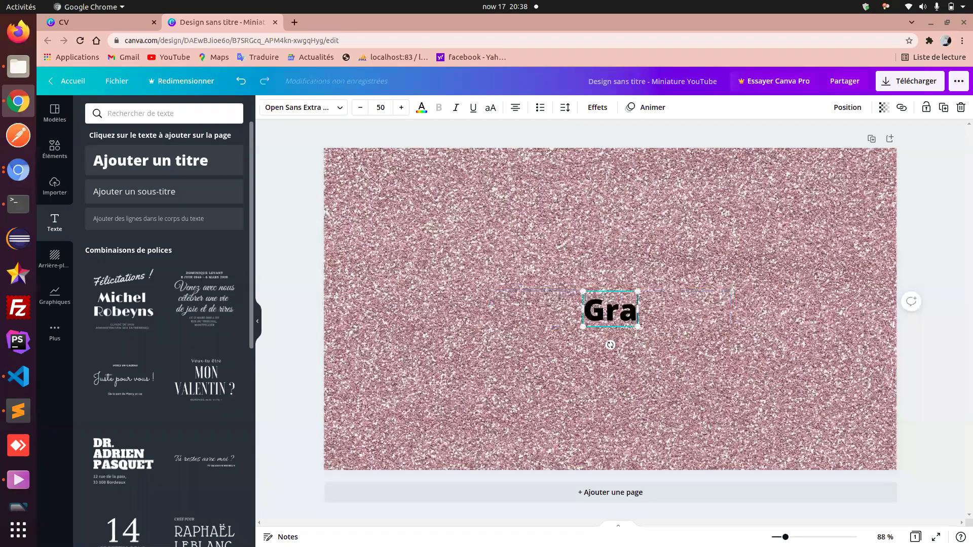
pyautogui.write('ph')
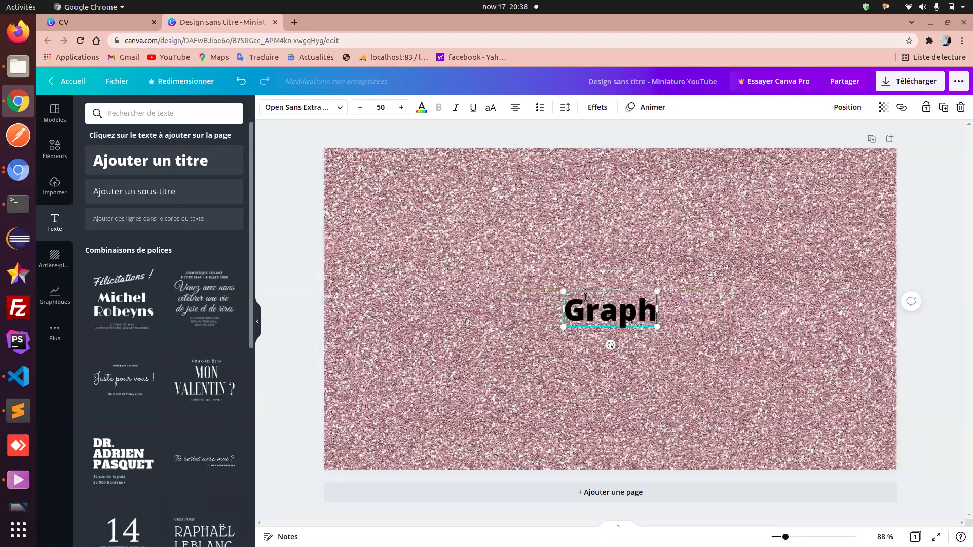
pyautogui.write('iqu')
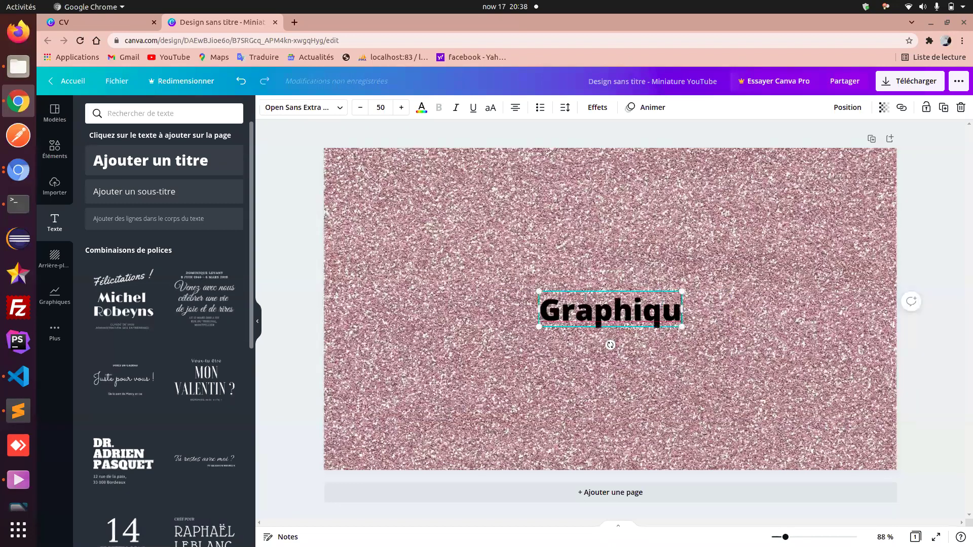
pyautogui.write('es')
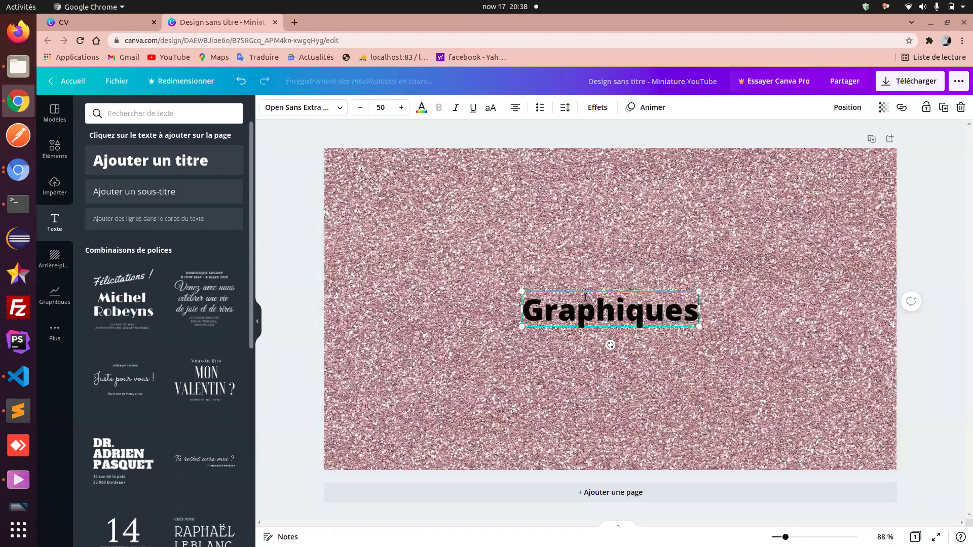
pyautogui.click(740, 361)
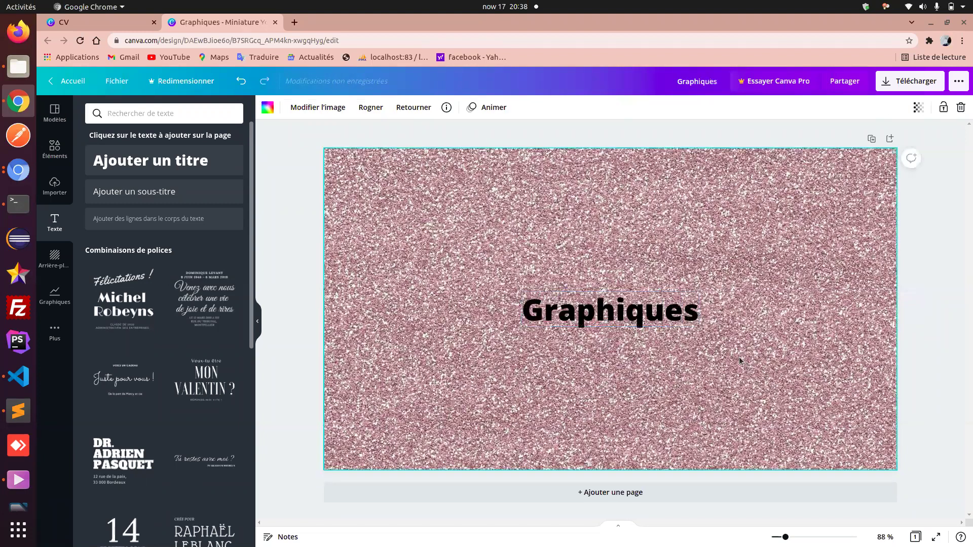
pyautogui.moveTo(658, 323); pyautogui.dragTo(654, 200)
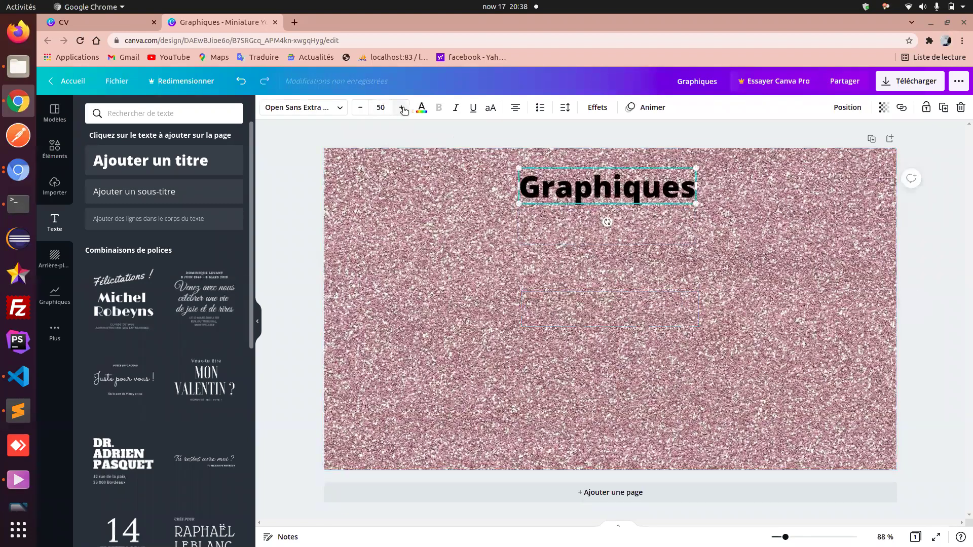
pyautogui.click(343, 108)
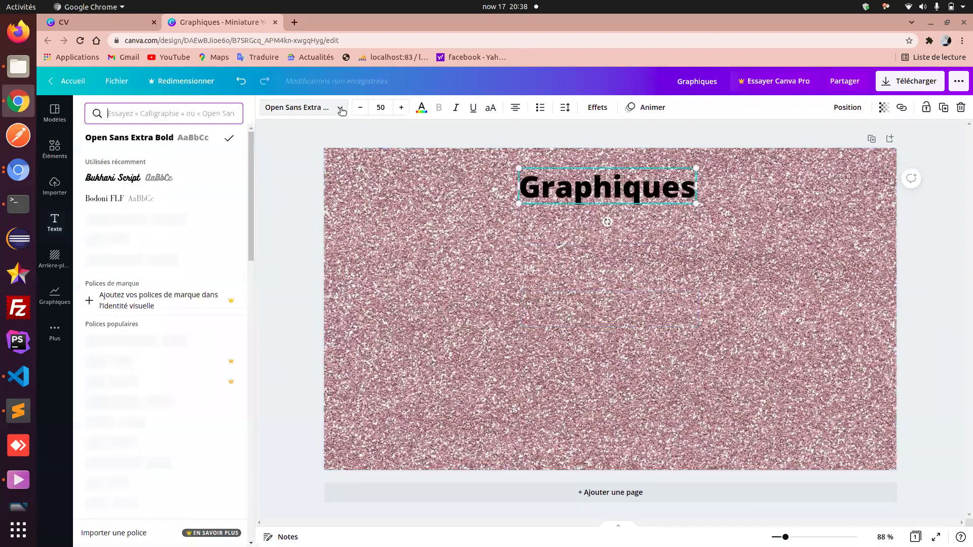
pyautogui.click(173, 188)
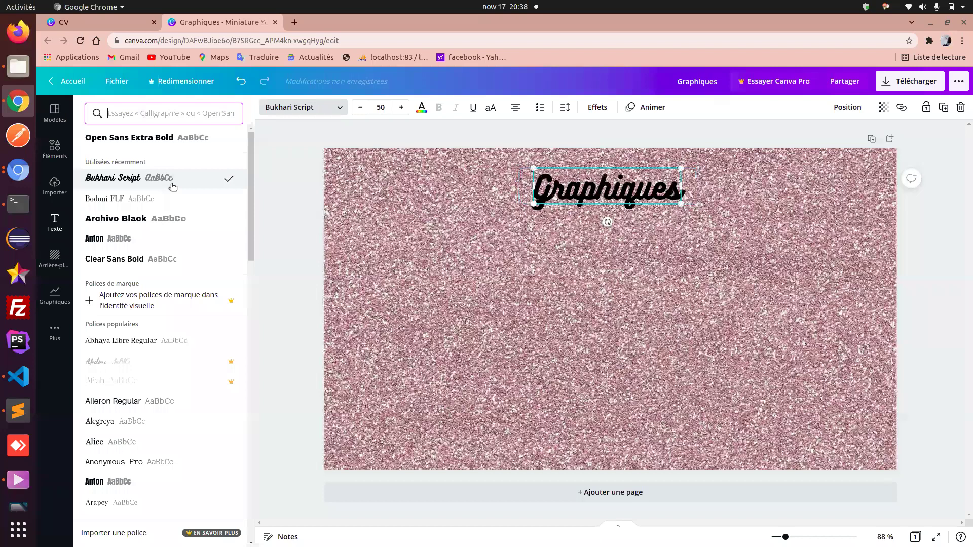
pyautogui.click(161, 203)
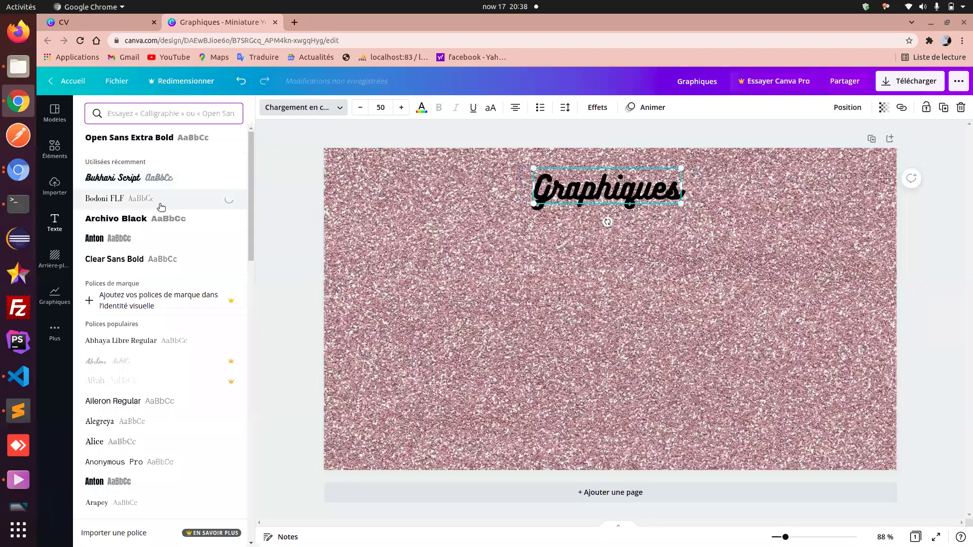
# - Set the title to size 44 and, after trying red, green and blue, keep it black
pyautogui.click(360, 108)
pyautogui.click(361, 108)
pyautogui.click(360, 107)
pyautogui.click(361, 108)
pyautogui.click(360, 108)
pyautogui.click(361, 108)
pyautogui.click(361, 108)
pyautogui.click(360, 108)
pyautogui.click(360, 107)
pyautogui.click(360, 107)
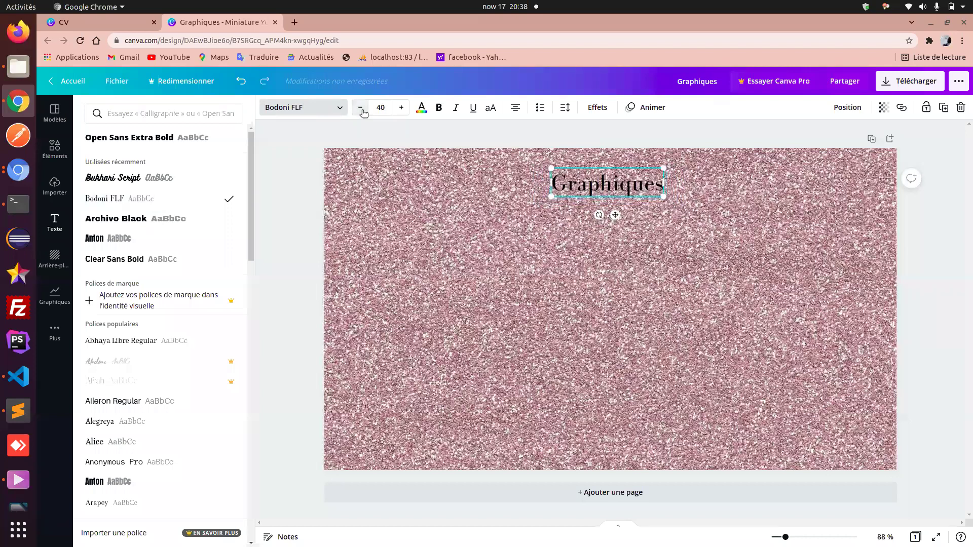
pyautogui.click(407, 107)
pyautogui.click(407, 107)
pyautogui.click(408, 107)
pyautogui.click(408, 108)
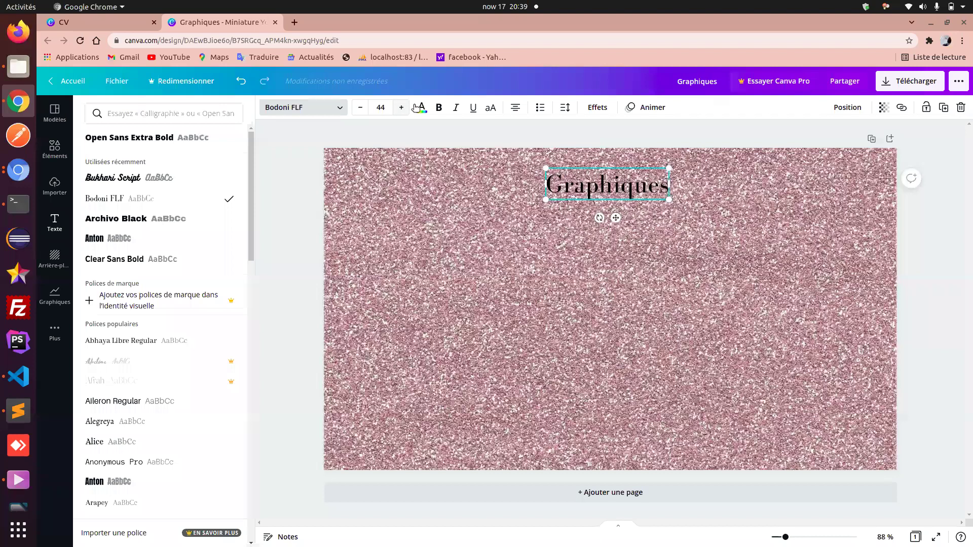
pyautogui.click(416, 108)
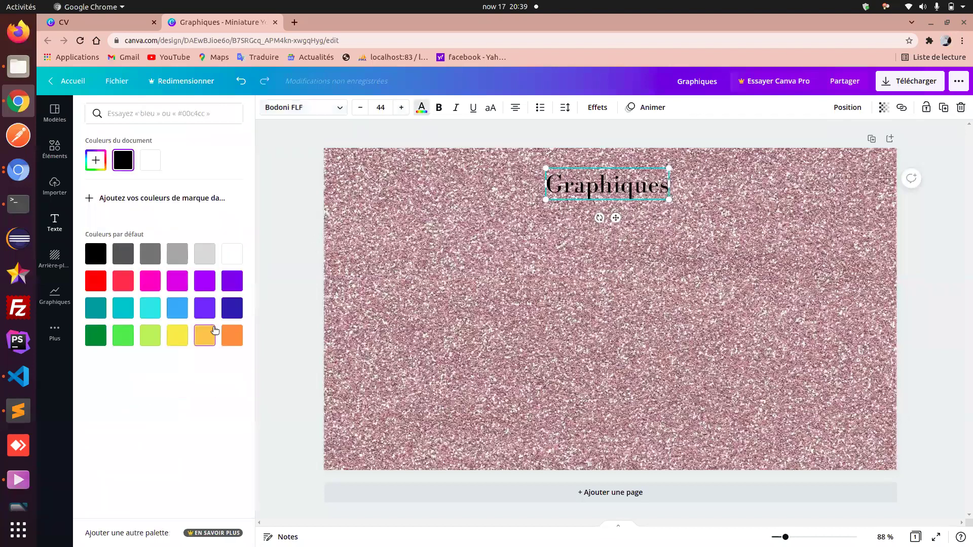
pyautogui.click(95, 287)
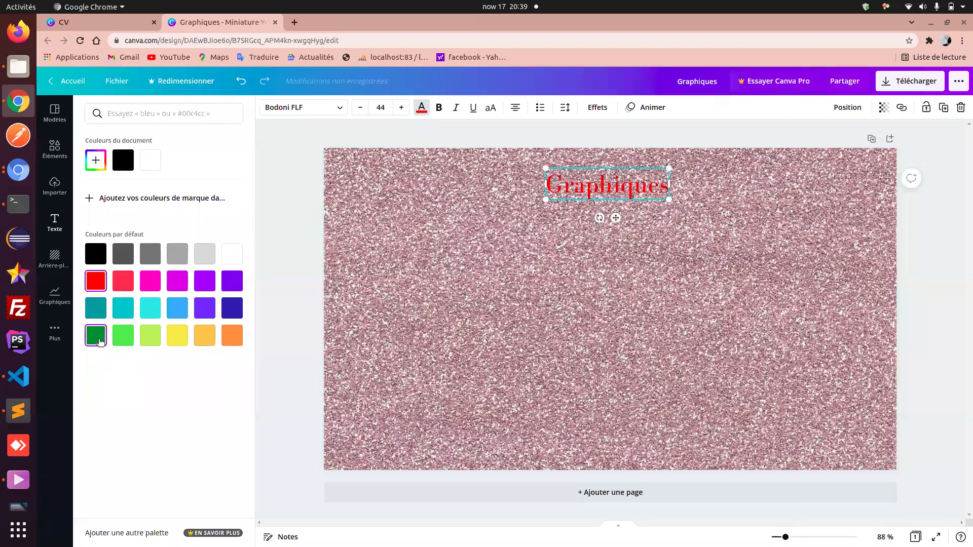
pyautogui.click(100, 342)
pyautogui.click(228, 308)
pyautogui.click(96, 254)
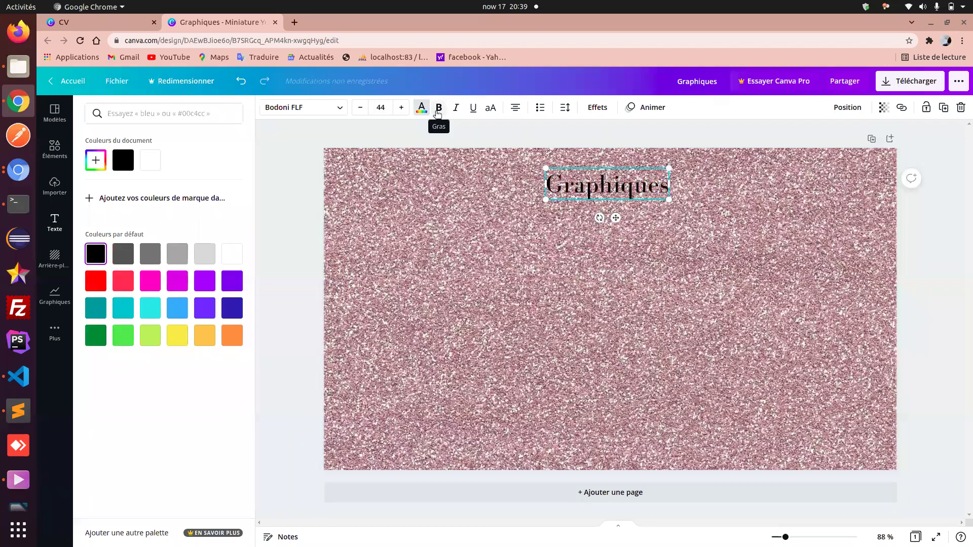
# - Make the title bold, italic and underlined, trying and reverting capitals, alignment and list options
pyautogui.click(438, 109)
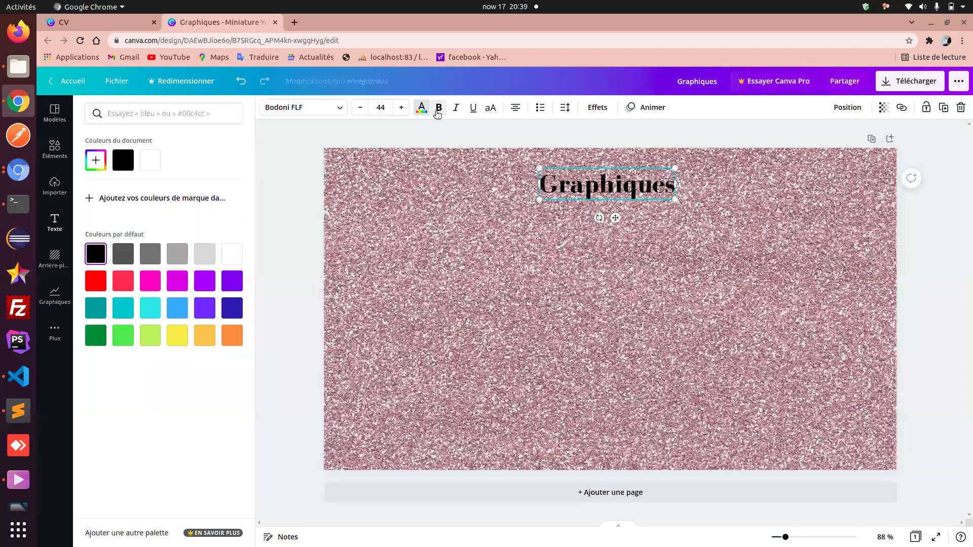
pyautogui.click(457, 108)
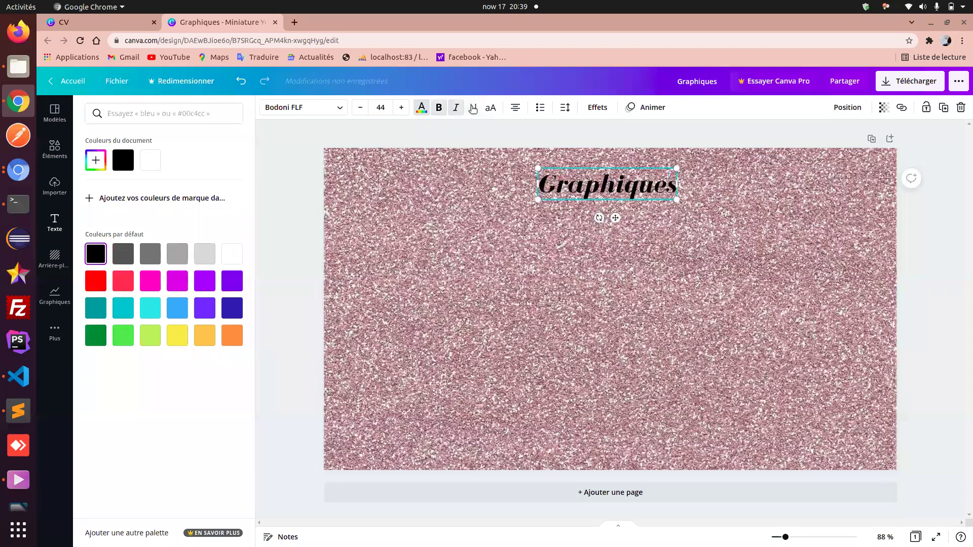
pyautogui.click(474, 109)
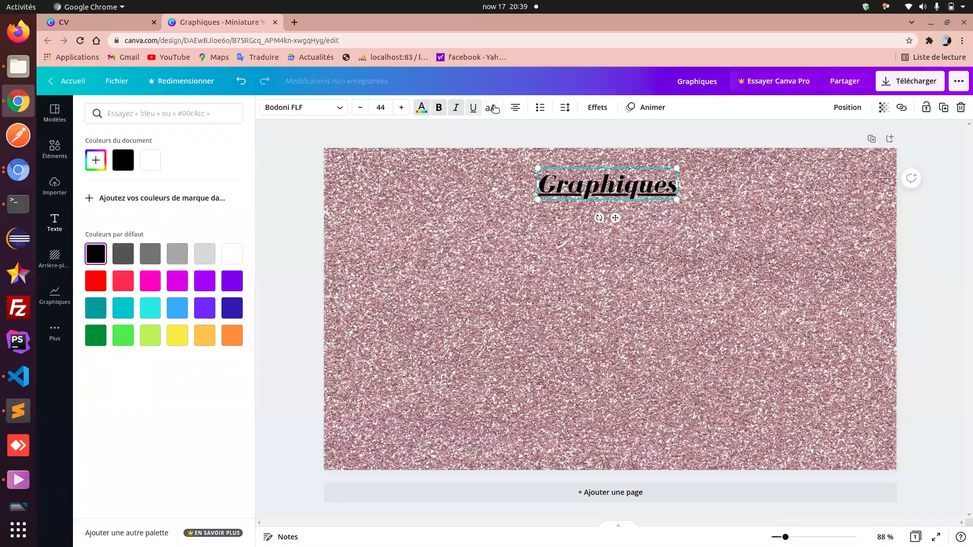
pyautogui.click(495, 110)
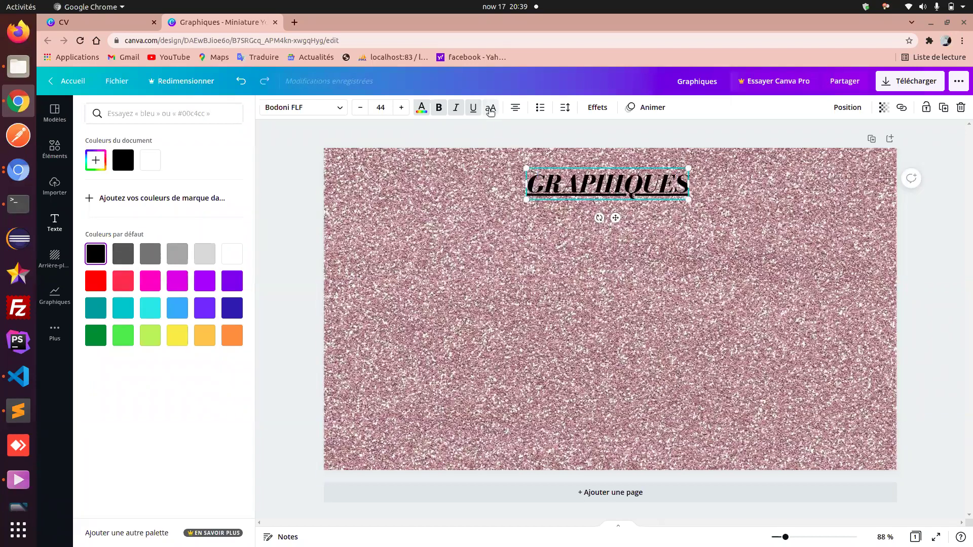
pyautogui.click(491, 111)
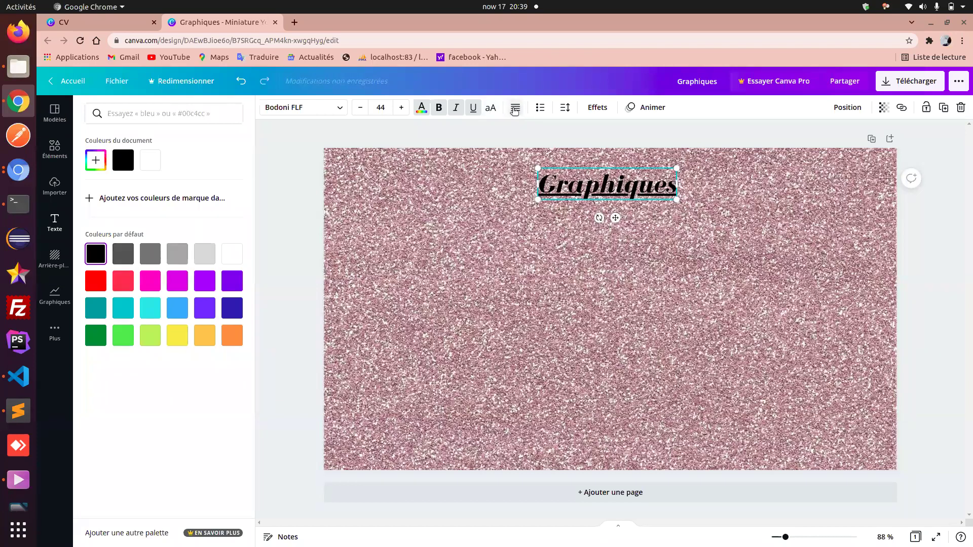
pyautogui.click(516, 110)
pyautogui.click(515, 114)
pyautogui.click(515, 114)
pyautogui.click(540, 109)
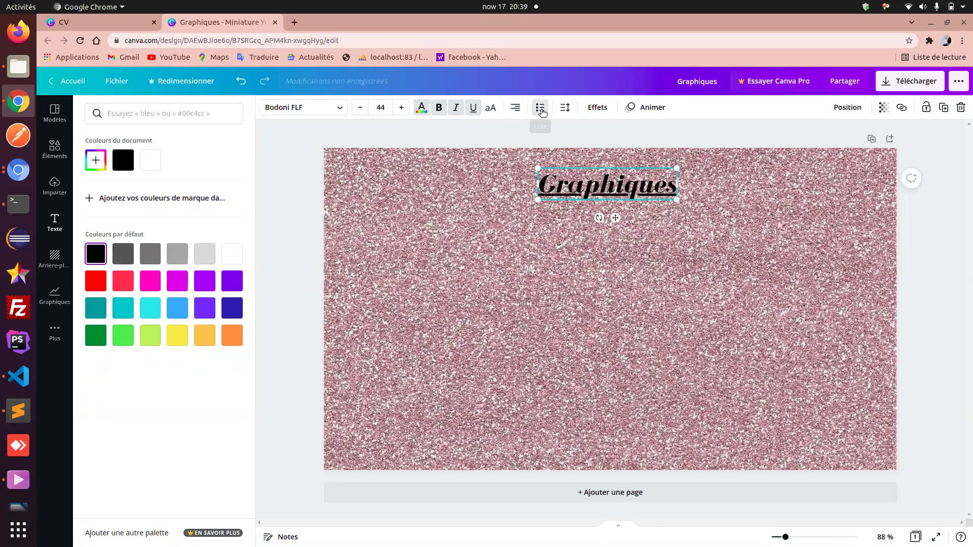
pyautogui.click(541, 109)
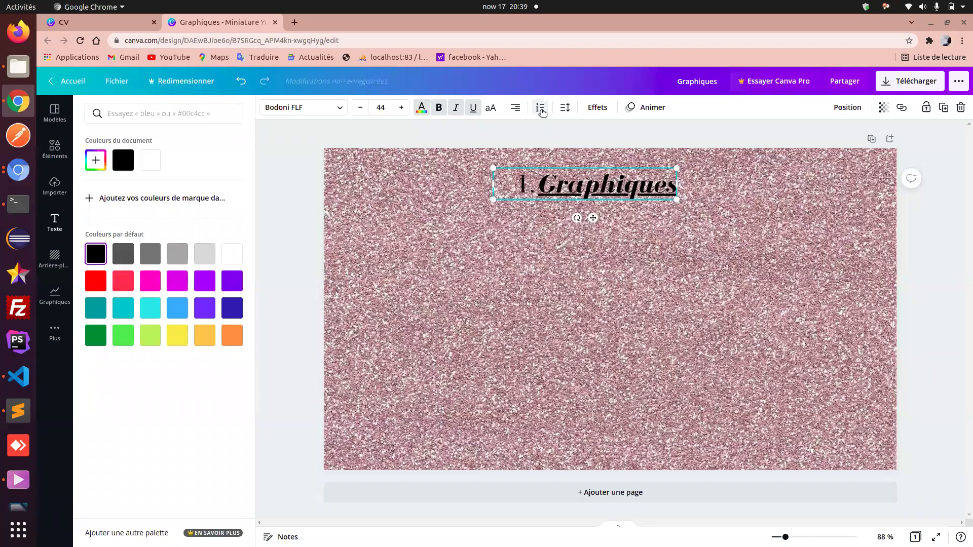
pyautogui.click(541, 109)
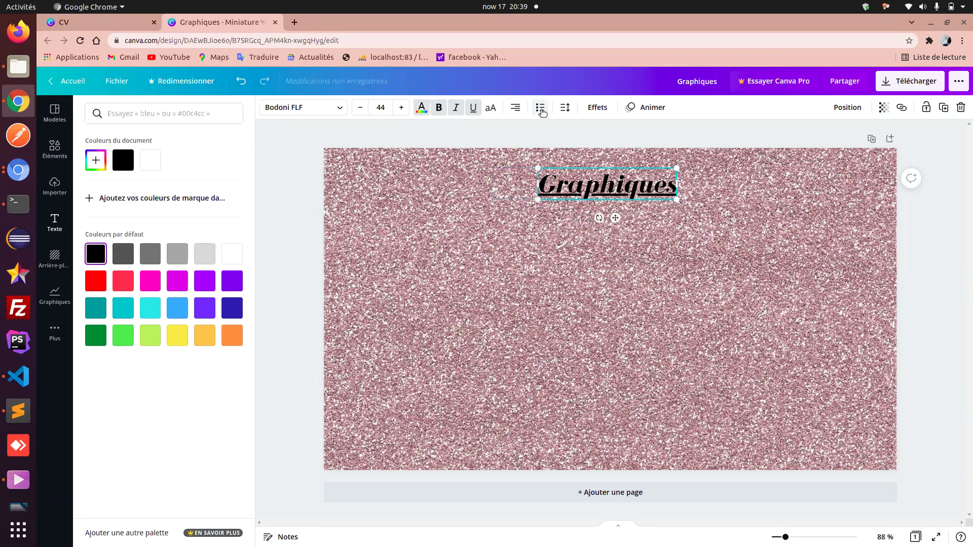
# - Widen the Graphiques letter spacing to 461
pyautogui.click(566, 108)
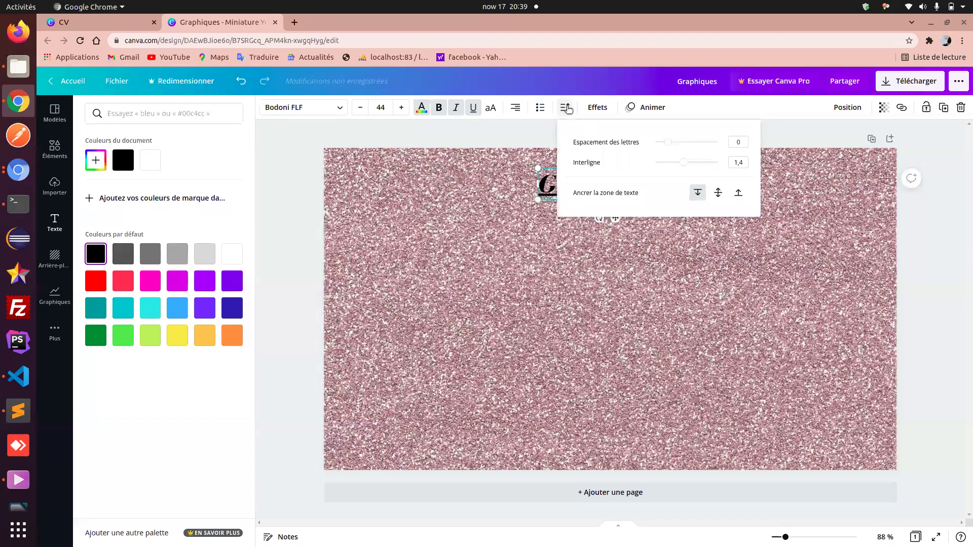
pyautogui.moveTo(668, 146); pyautogui.dragTo(698, 144)
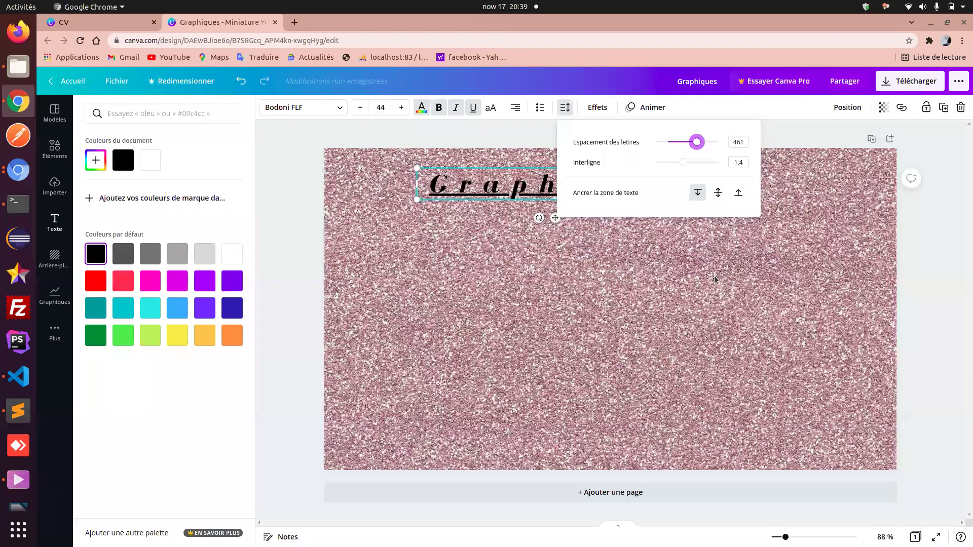
pyautogui.click(595, 197)
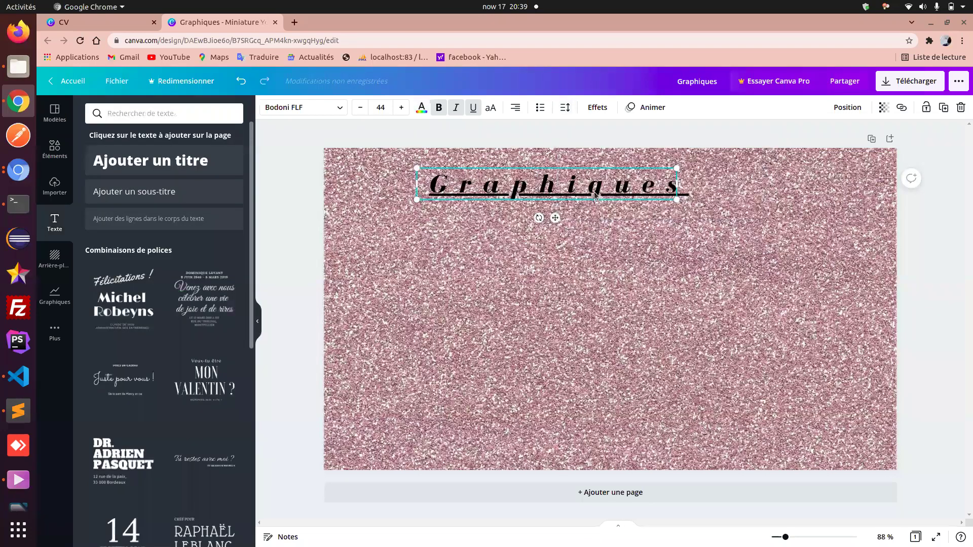
# - Apply the Glitch text effect to the Graphiques title
pyautogui.click(594, 108)
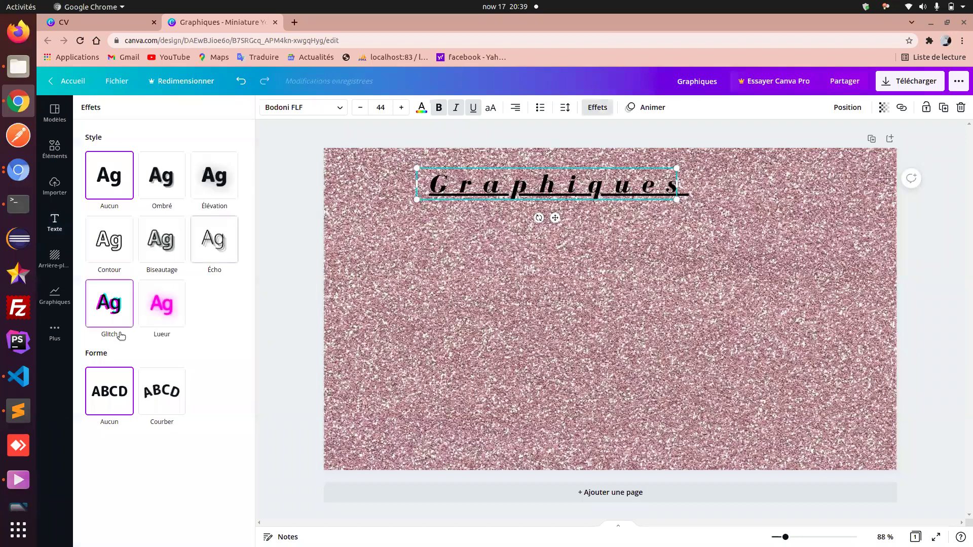
pyautogui.click(120, 311)
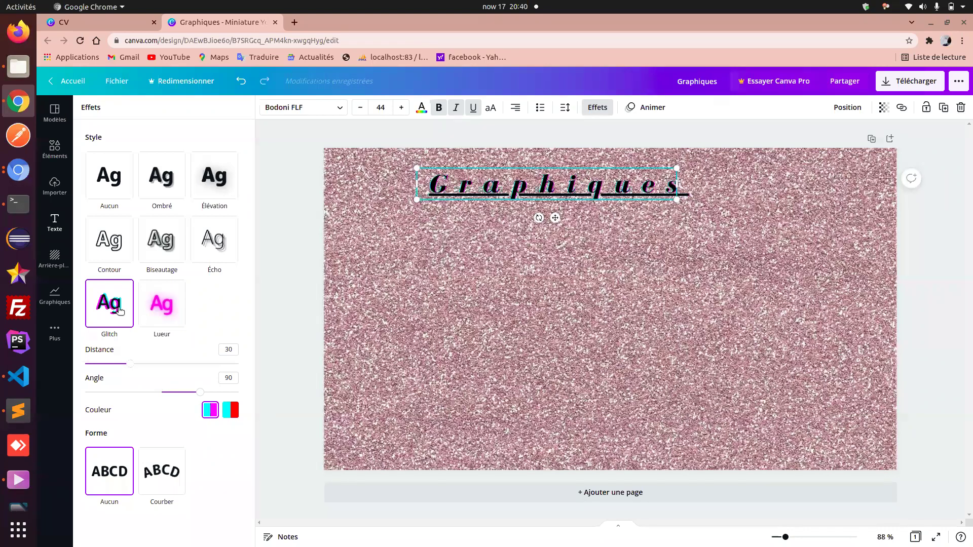
pyautogui.click(651, 294)
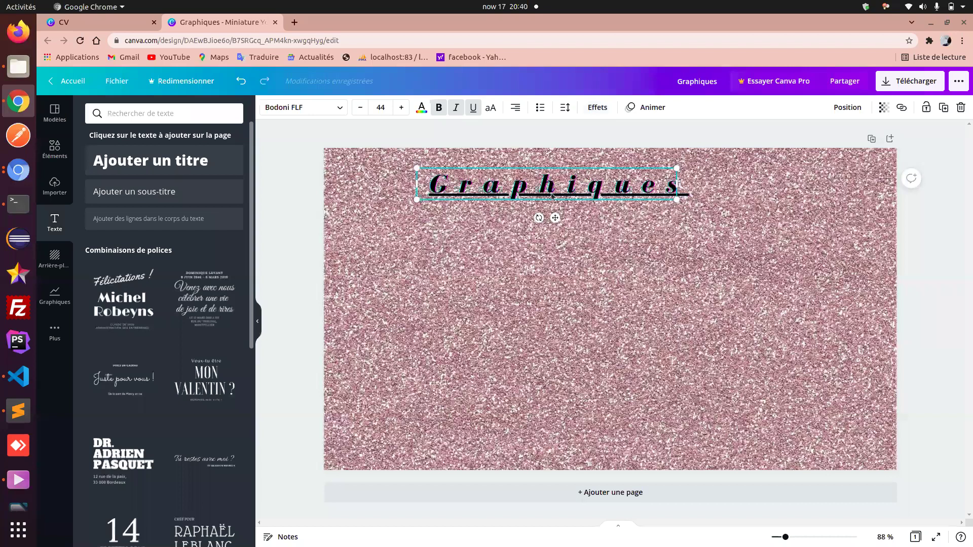
# - Swap the pink glitter page background for the olive pattern with pale motifs
pyautogui.click(454, 332)
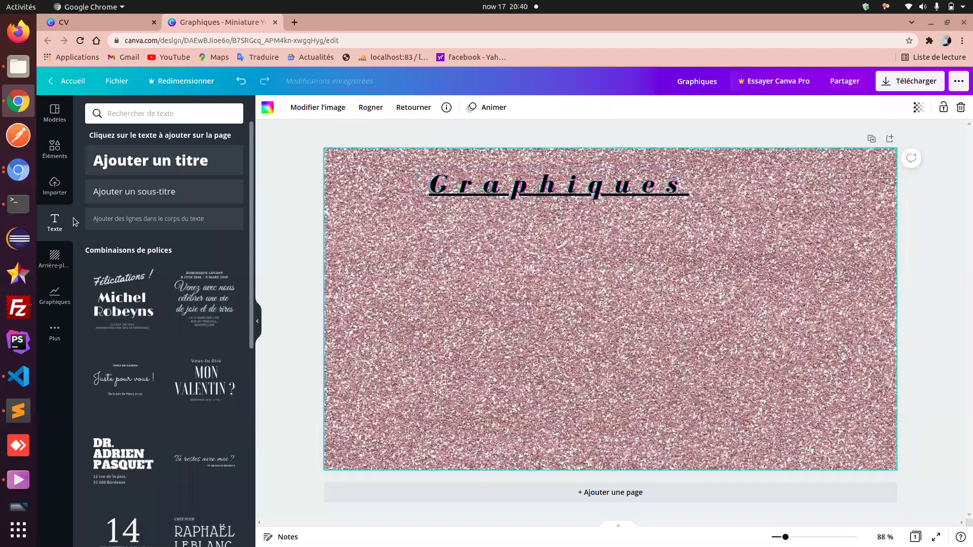
pyautogui.click(55, 258)
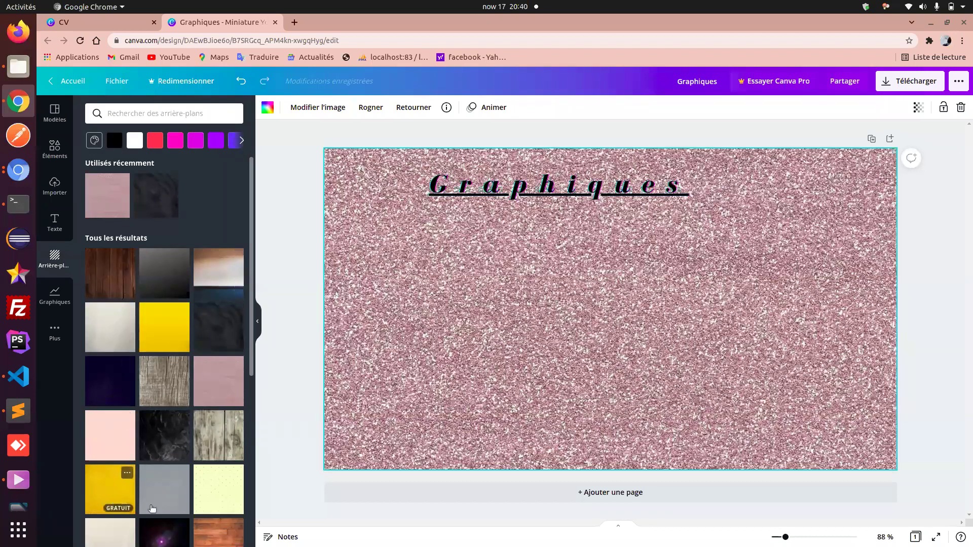
pyautogui.scroll(-5, 152, 509)
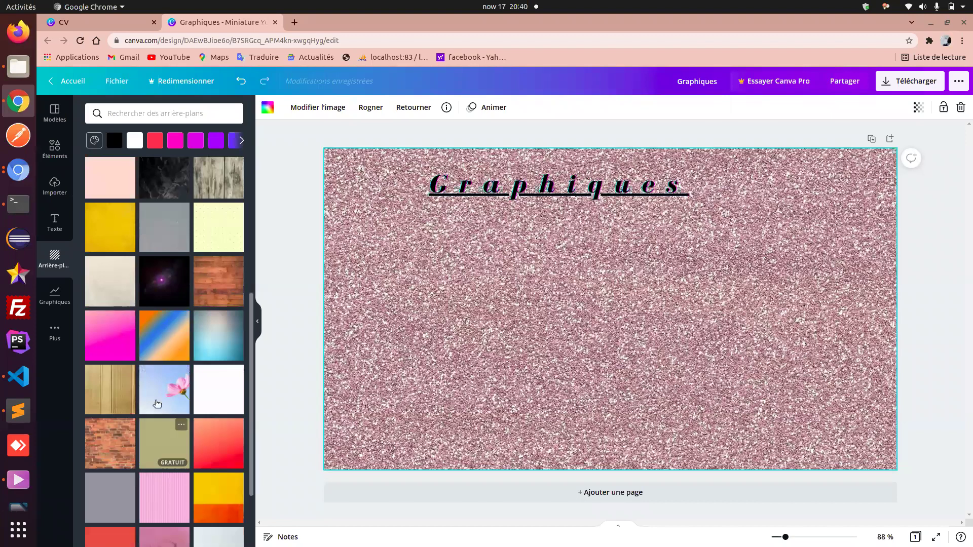
pyautogui.click(173, 446)
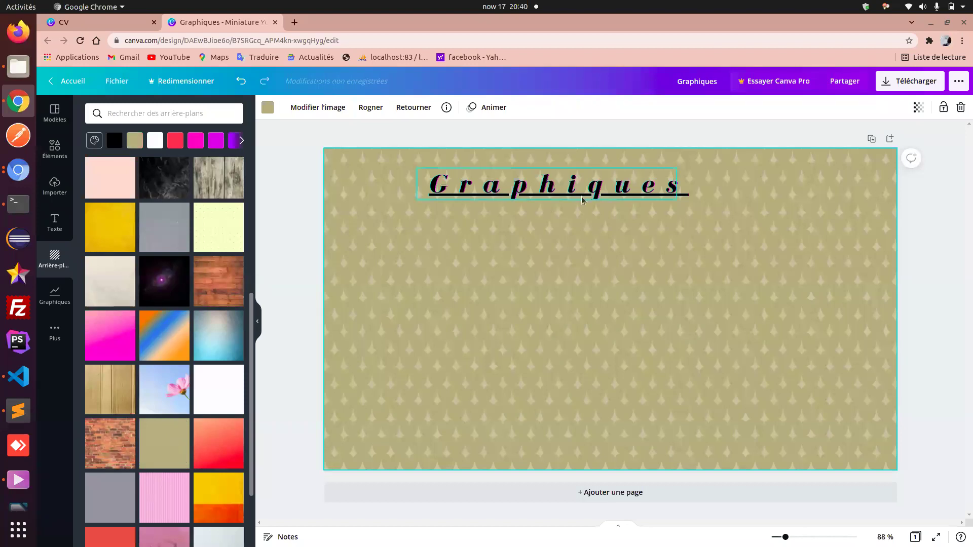
pyautogui.click(480, 185)
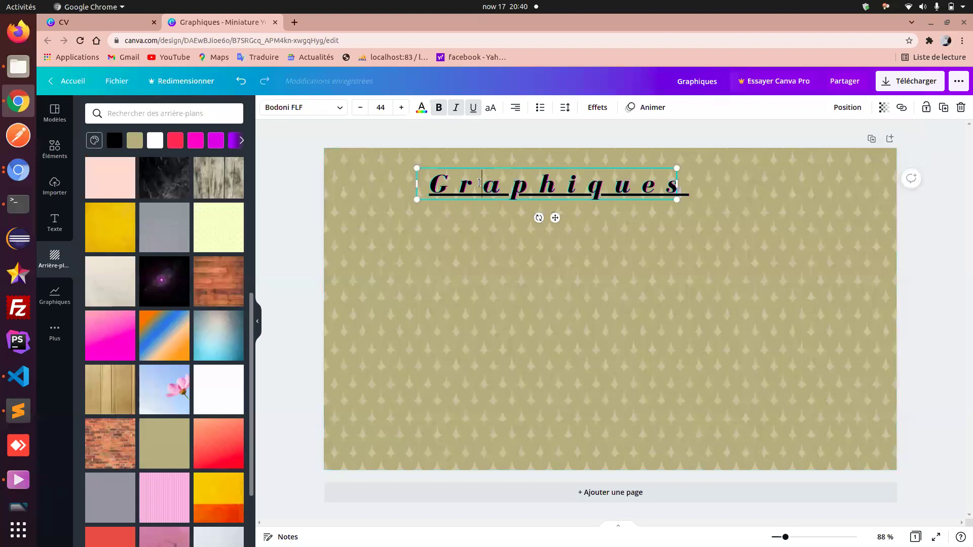
# - Try the Lueur effect, revert to Glitch, and raise the Graphiques title from 44 to 50
pyautogui.click(598, 108)
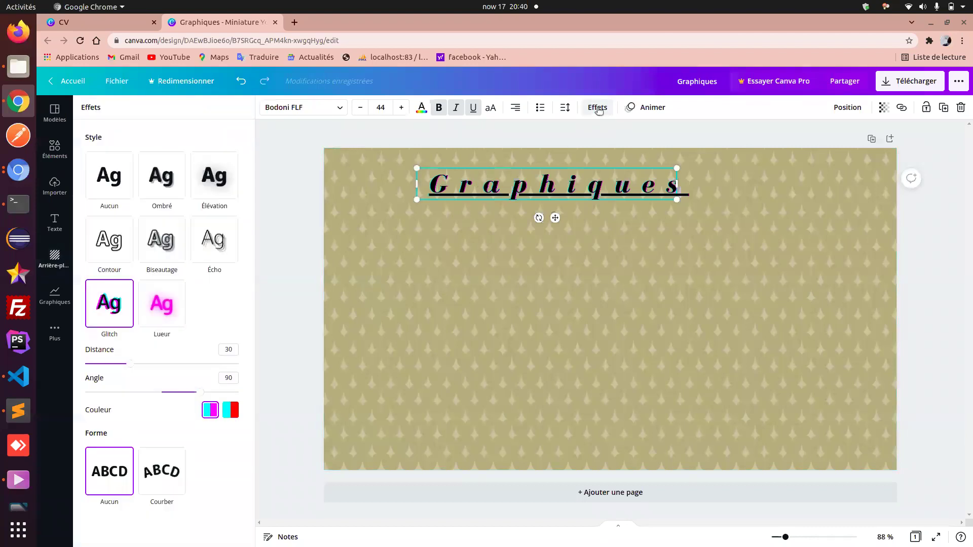
pyautogui.click(155, 315)
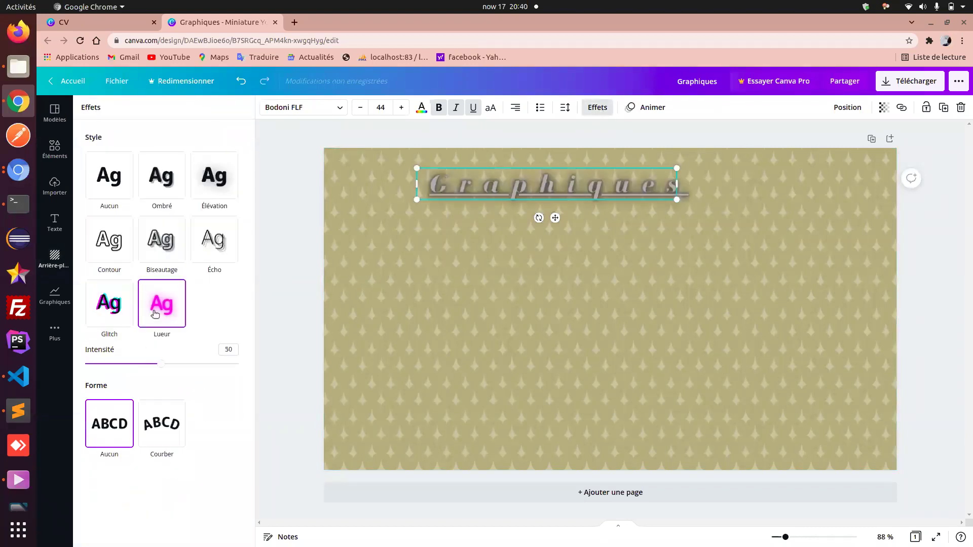
pyautogui.click(123, 304)
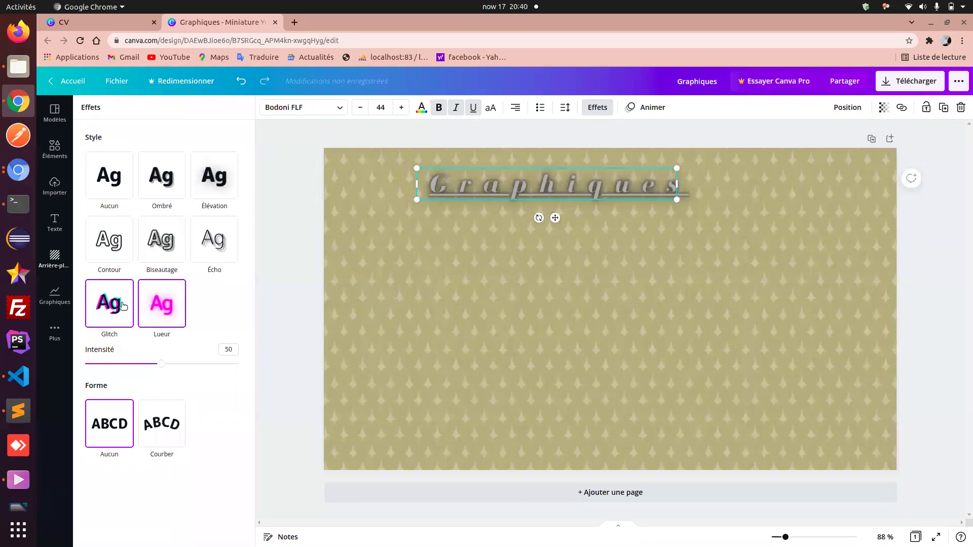
pyautogui.click(400, 108)
pyautogui.click(401, 108)
pyautogui.click(400, 108)
pyautogui.click(400, 107)
pyautogui.click(400, 107)
pyautogui.click(400, 107)
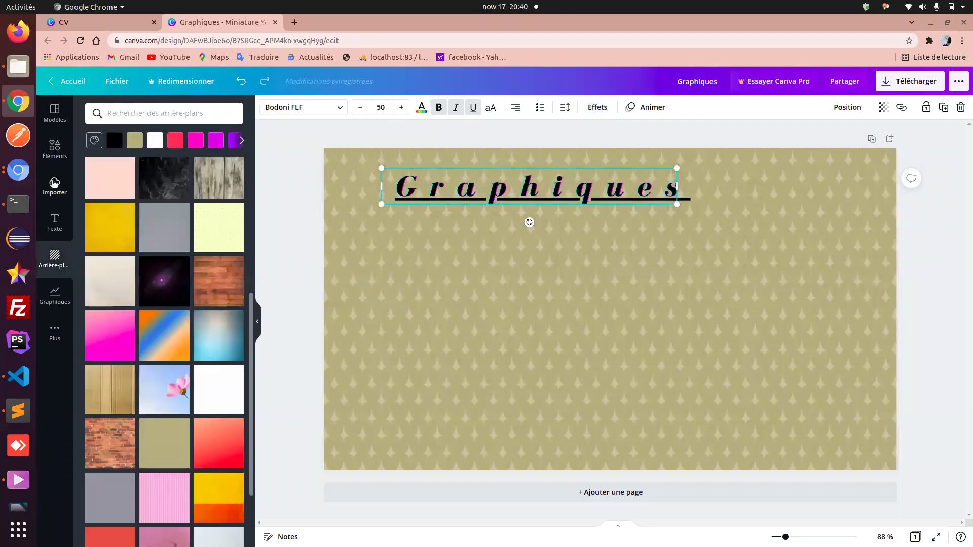
pyautogui.click(55, 223)
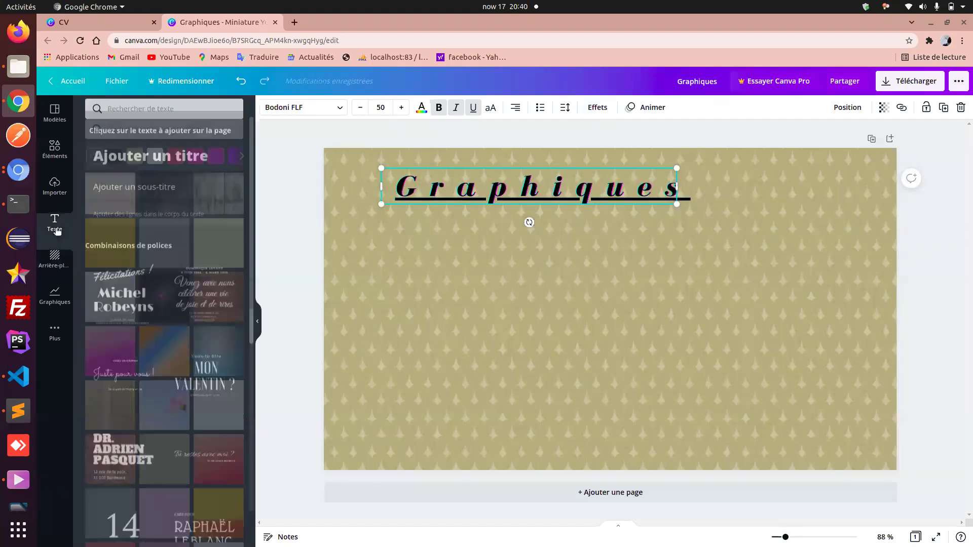
# - Add a new heading reading 'Canva' and drag it to mid-page below Graphiques
pyautogui.click(163, 170)
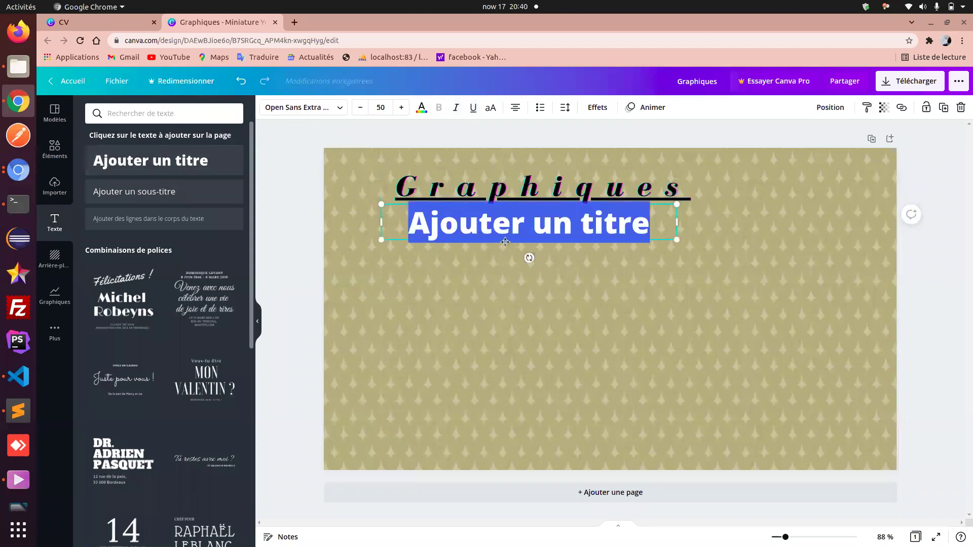
pyautogui.click(500, 264)
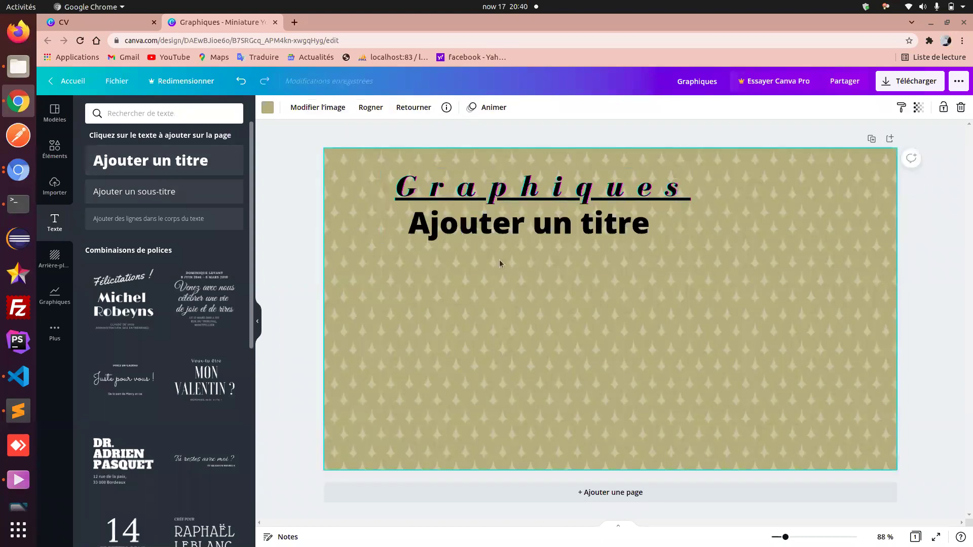
pyautogui.click(481, 232)
pyautogui.click(481, 232)
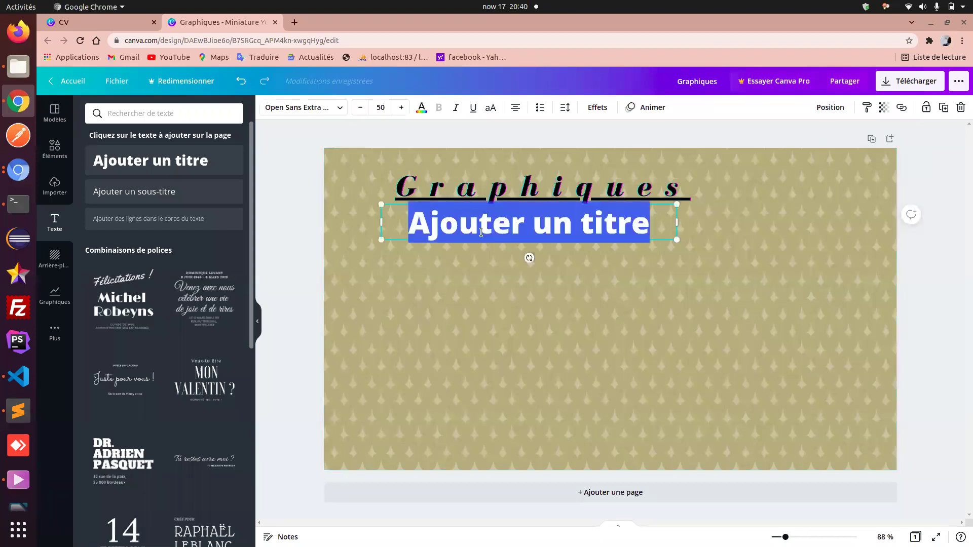
pyautogui.write('Canva')
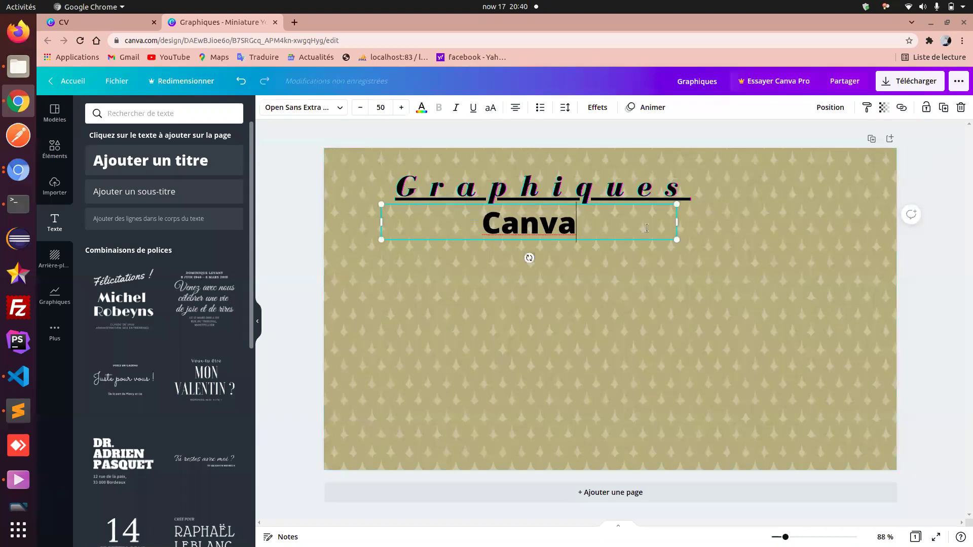
pyautogui.click(690, 302)
pyautogui.moveTo(619, 229); pyautogui.dragTo(647, 322)
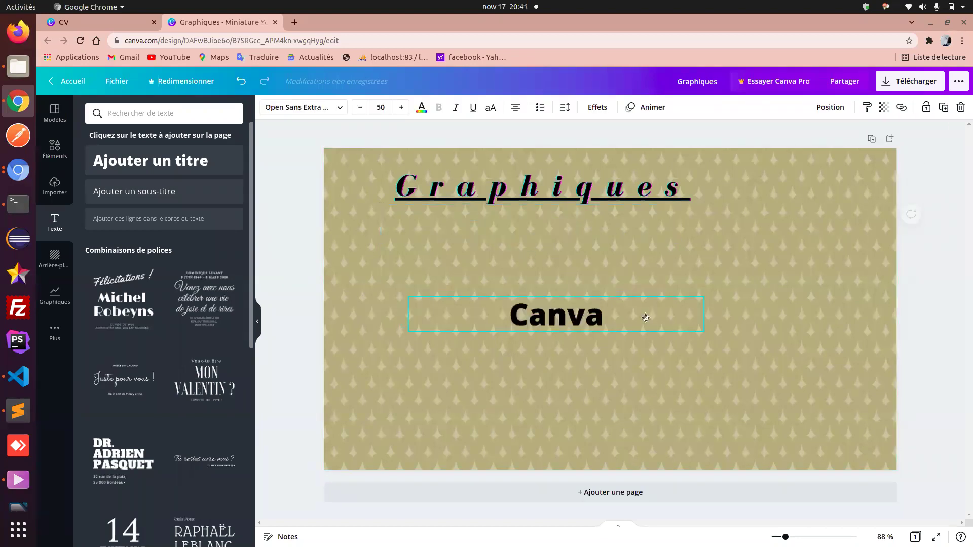
pyautogui.click(575, 200)
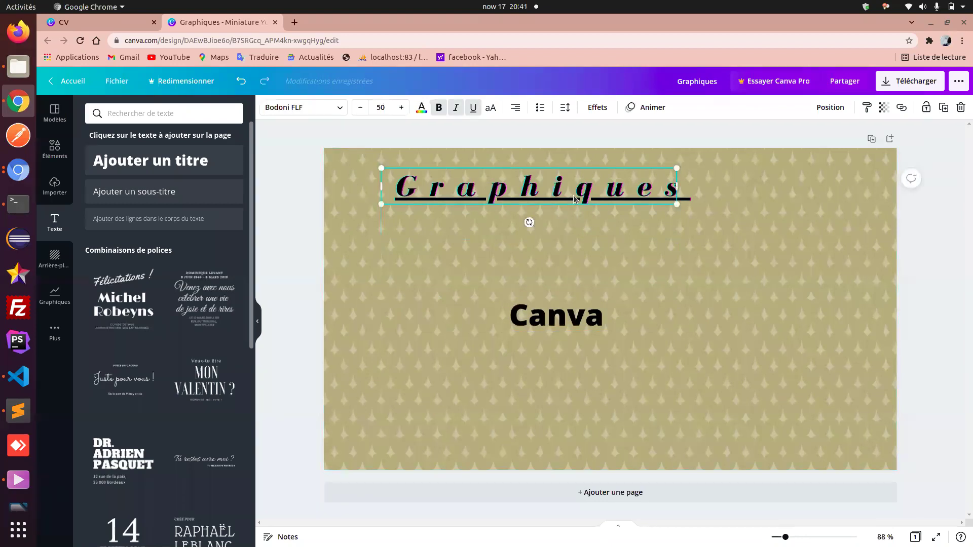
# - Copy the Graphiques title's text style onto the Canva heading
pyautogui.click(555, 313)
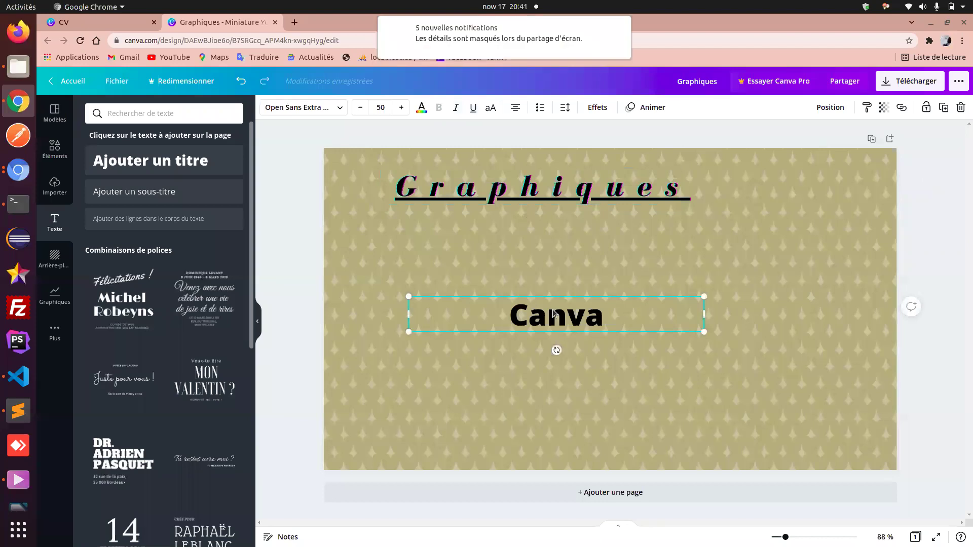
pyautogui.click(540, 186)
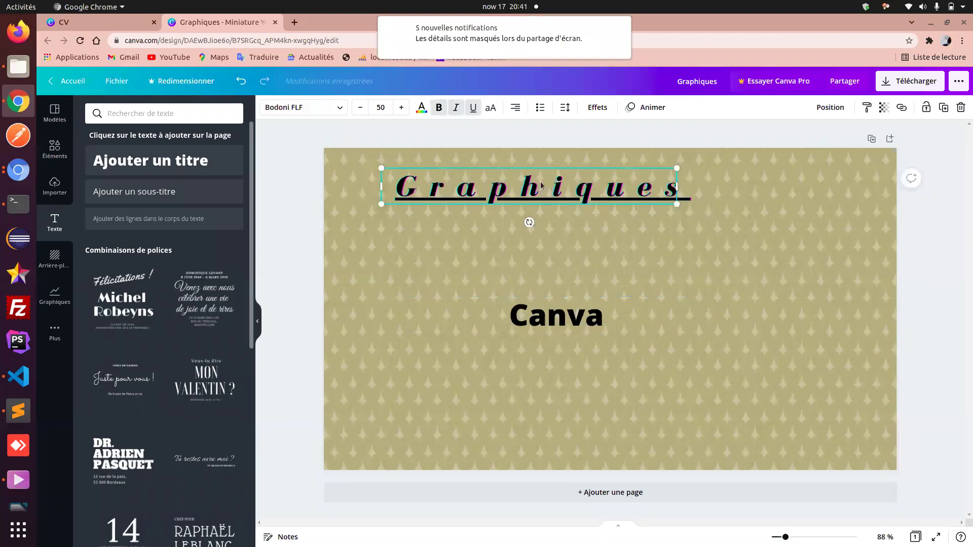
pyautogui.click(868, 108)
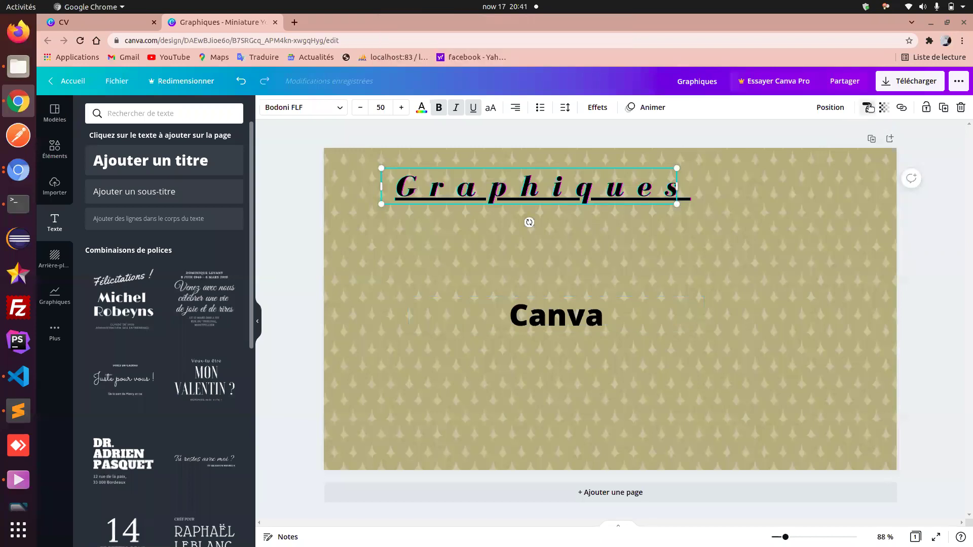
pyautogui.click(565, 321)
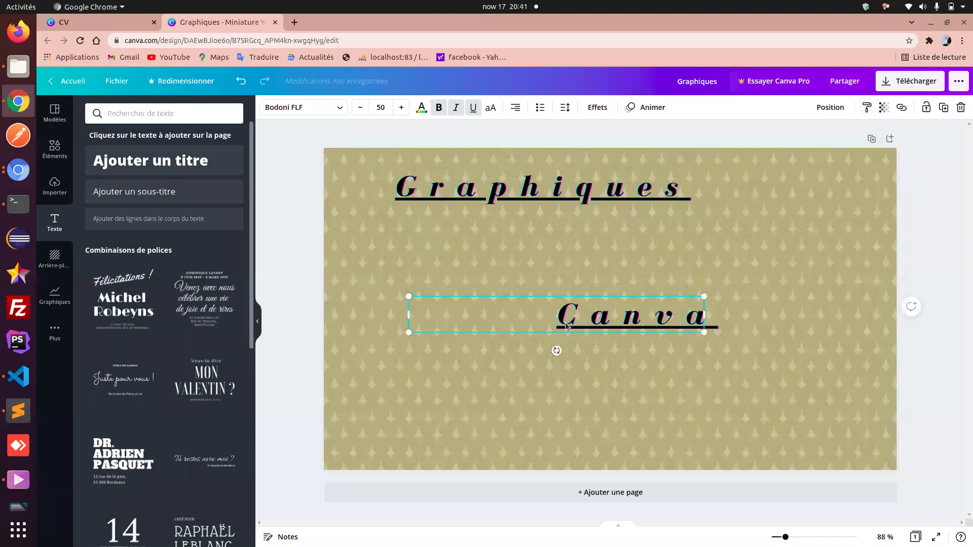
pyautogui.click(589, 376)
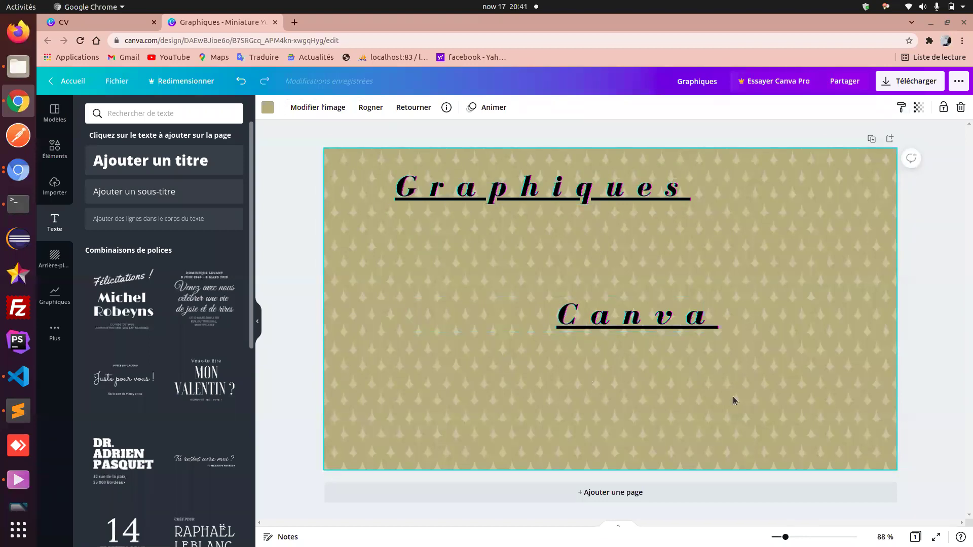
# - Move both headings down and right together, then delete the Canva text box
pyautogui.moveTo(733, 396); pyautogui.dragTo(520, 187)
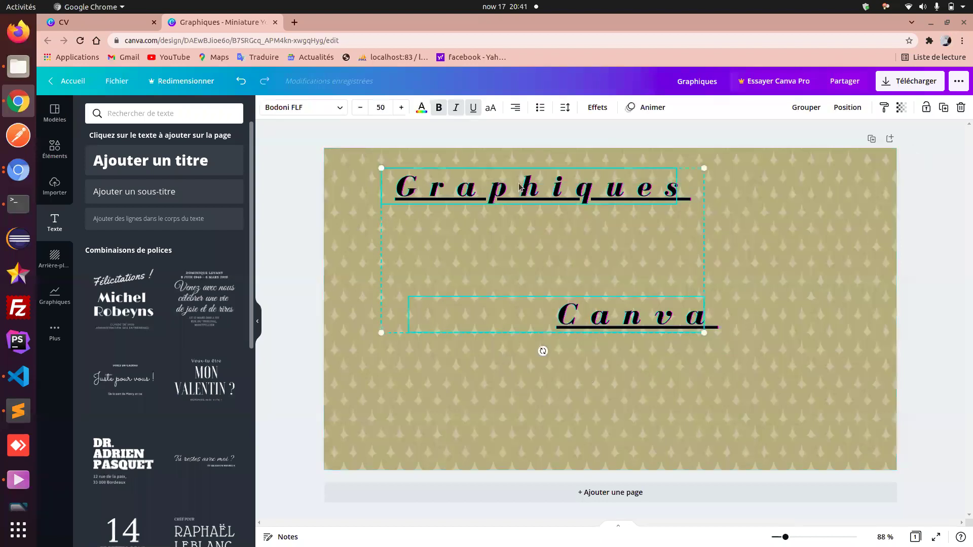
pyautogui.moveTo(543, 235); pyautogui.dragTo(542, 262)
pyautogui.click(681, 385)
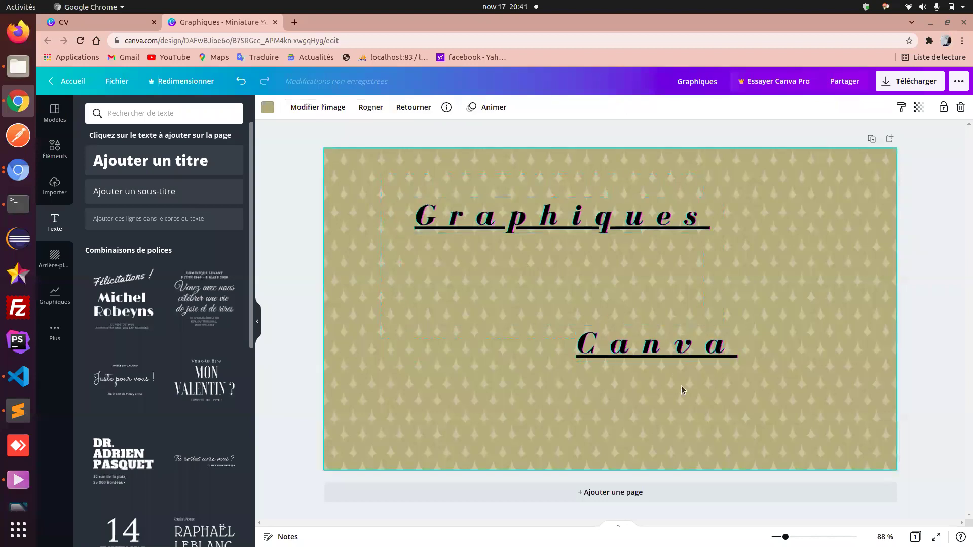
pyautogui.click(652, 351)
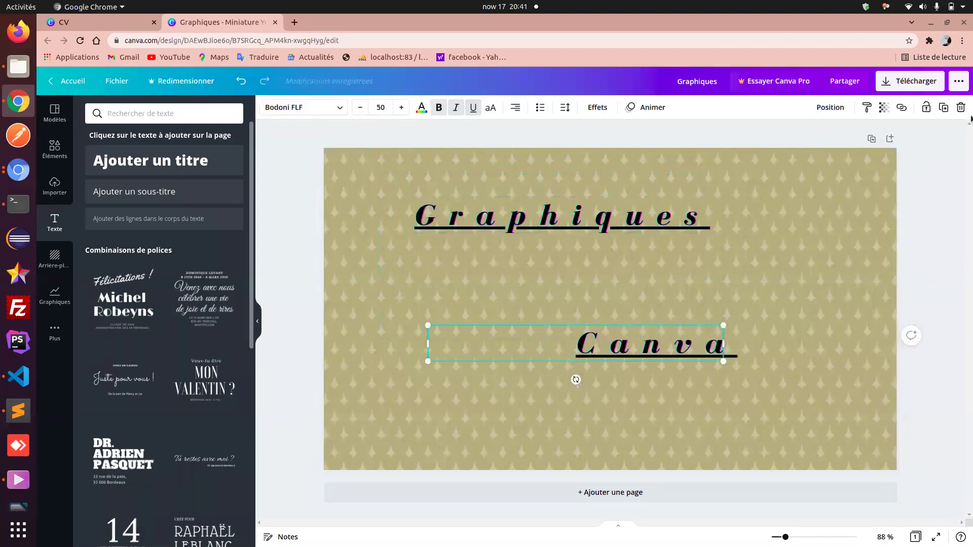
pyautogui.click(962, 108)
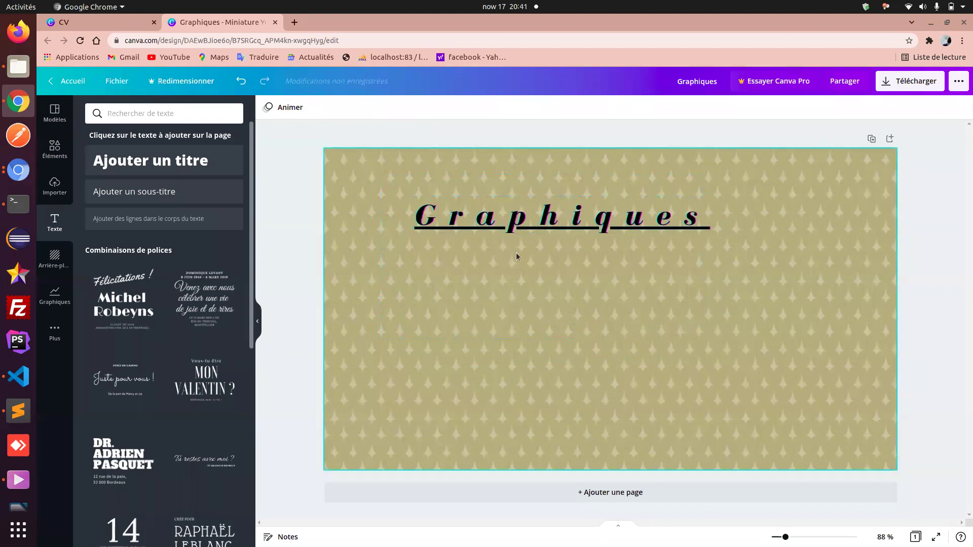
# - Restore the deleted Canva text with undo and lock it in place
pyautogui.click(512, 288)
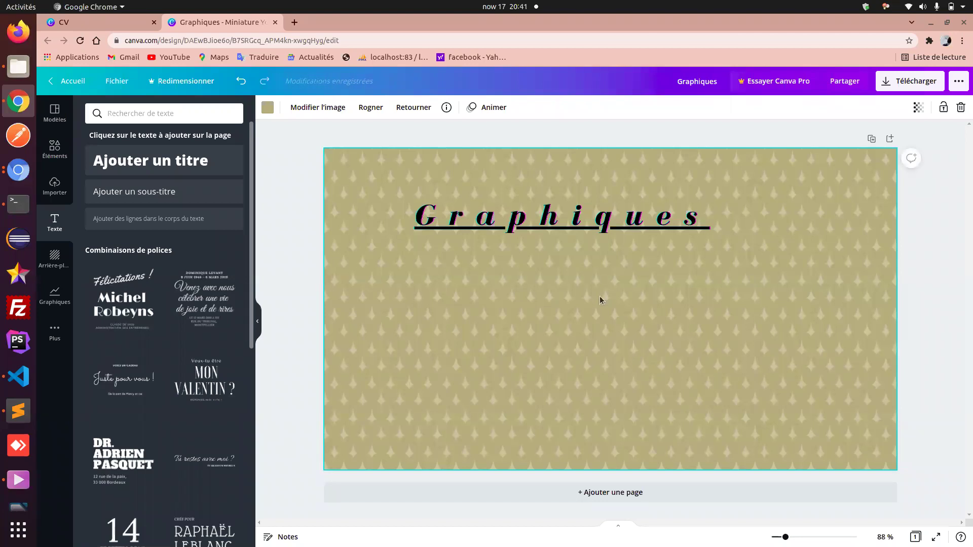
pyautogui.hotkey('ctrl', 'z')
pyautogui.click(628, 351)
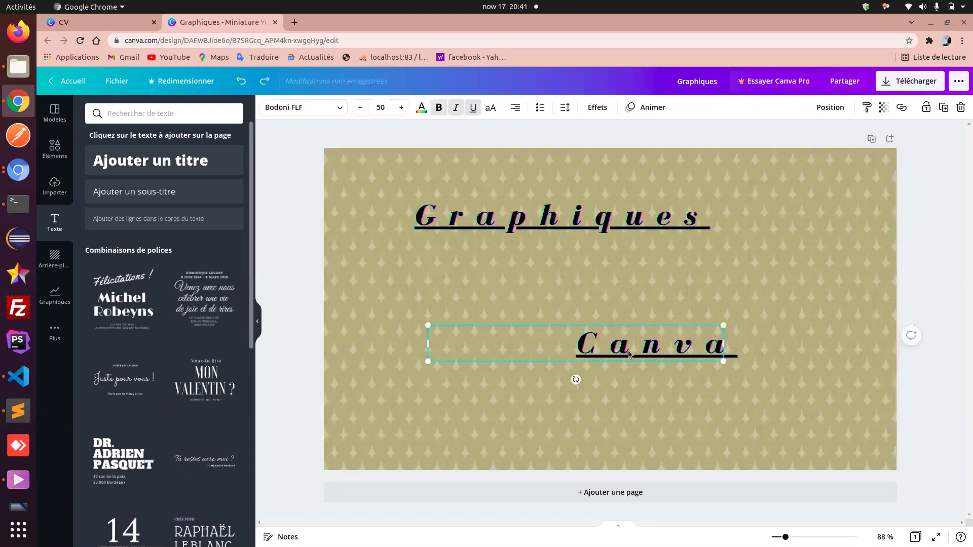
pyautogui.click(927, 108)
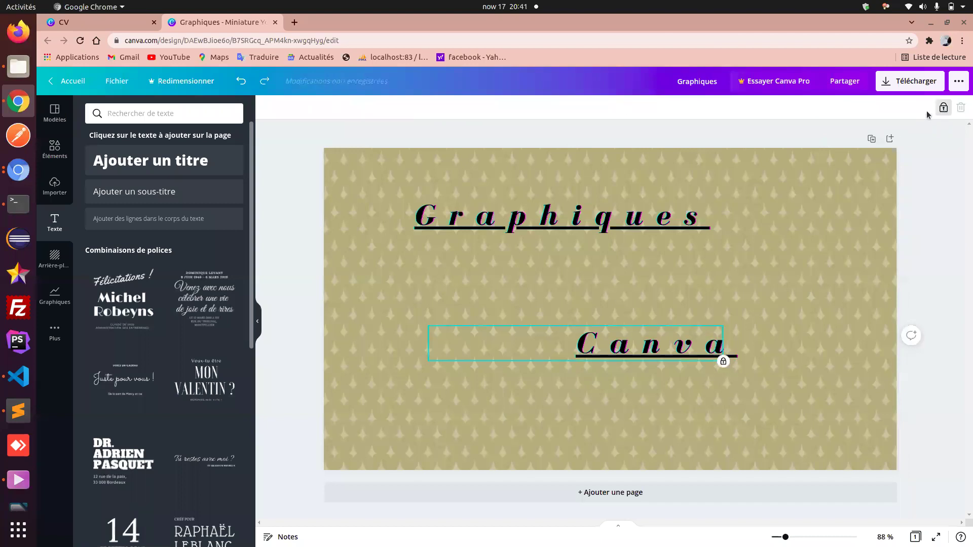
# - Shift the Graphiques title up and right, then unlock and delete the Canva text
pyautogui.moveTo(776, 395); pyautogui.dragTo(389, 194)
pyautogui.moveTo(474, 216); pyautogui.dragTo(498, 227)
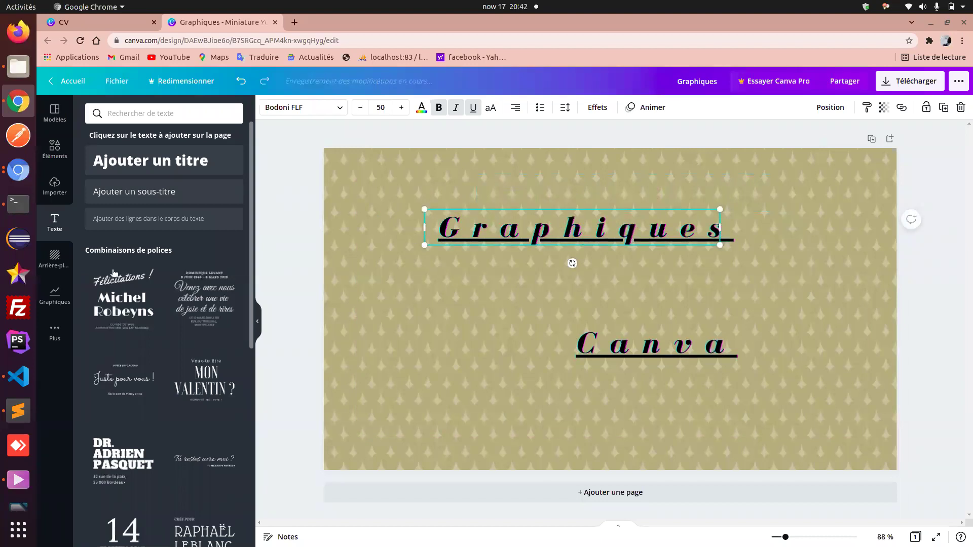
pyautogui.click(633, 351)
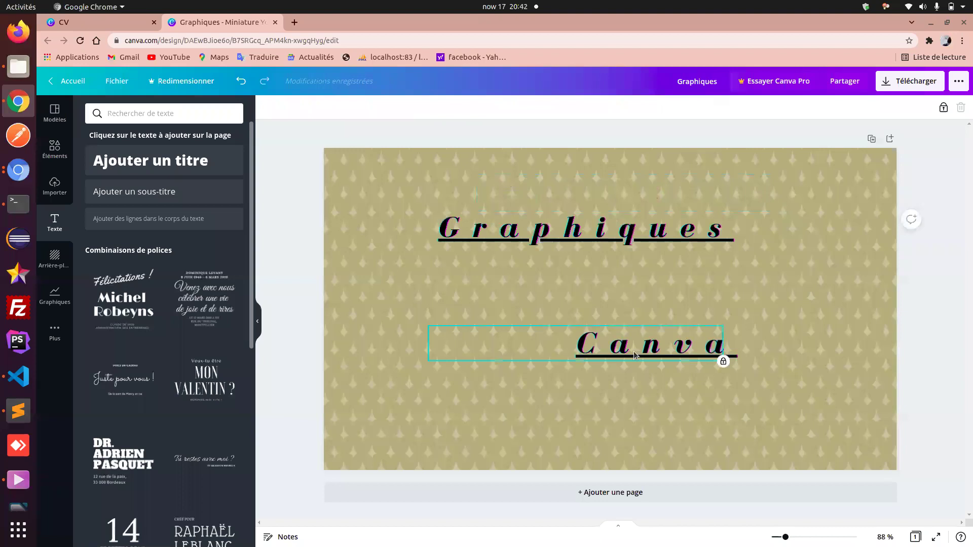
pyautogui.click(942, 109)
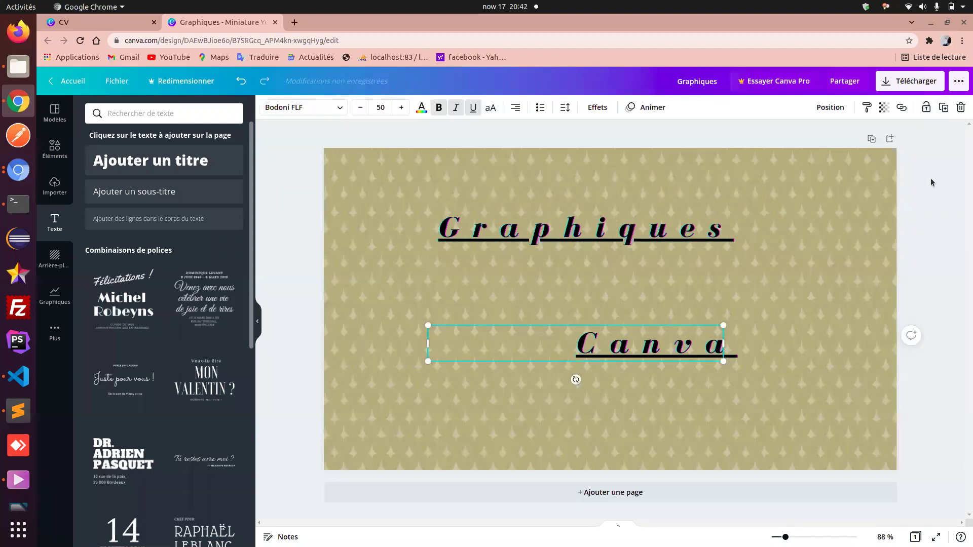
pyautogui.press('Delete')
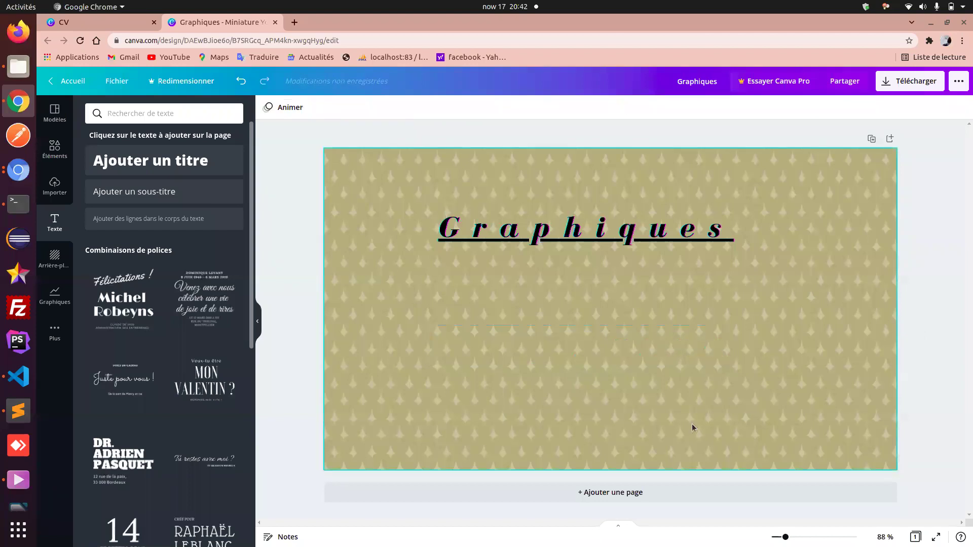
# - Move the Graphiques title up near the top centre and bring up the charts gallery
pyautogui.click(629, 247)
pyautogui.moveTo(618, 233); pyautogui.dragTo(636, 193)
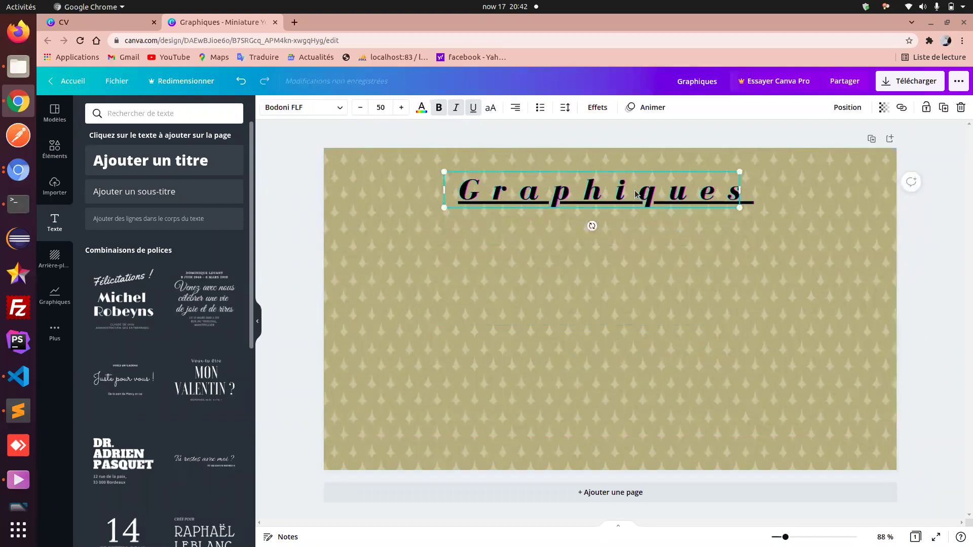
pyautogui.click(55, 296)
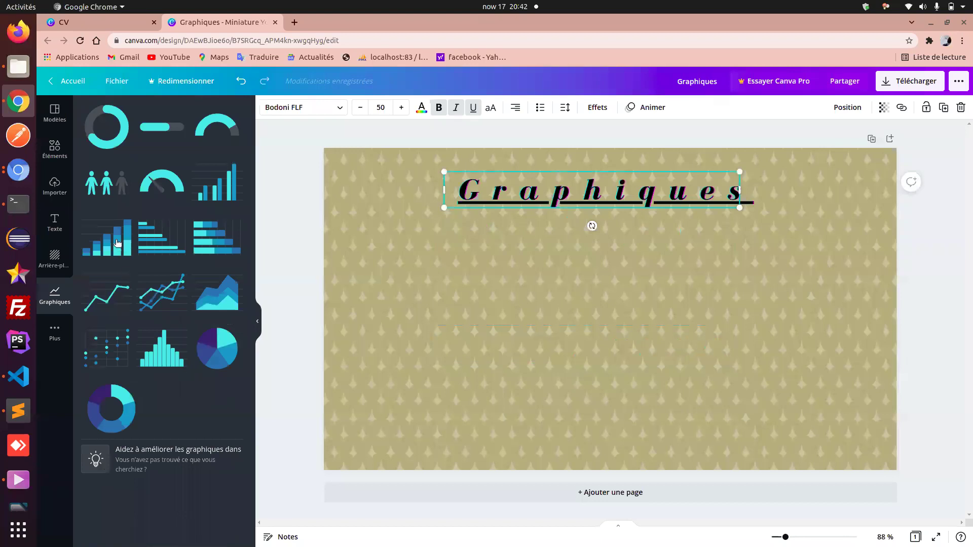
# - Insert a stacked bar chart, shrink it and centre it below the Graphiques title
pyautogui.click(118, 243)
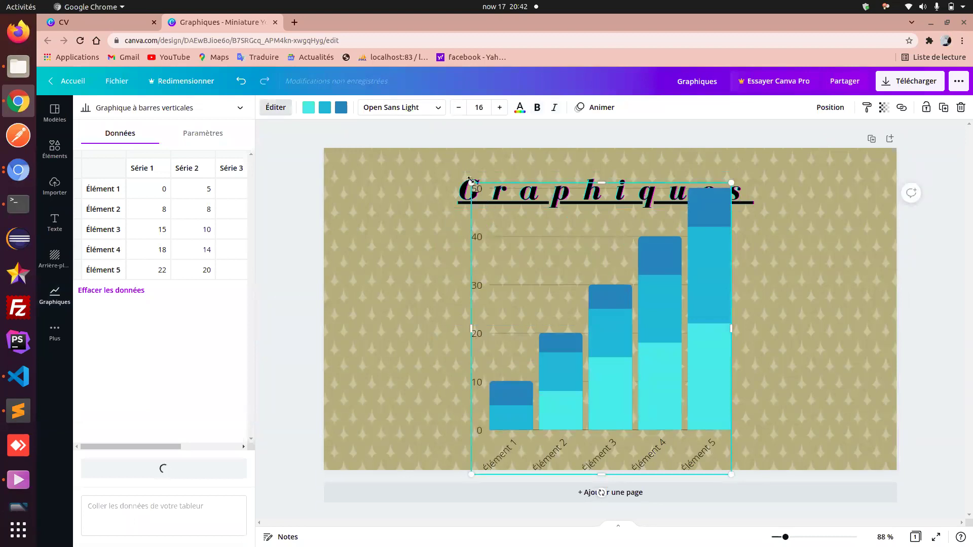
pyautogui.moveTo(469, 183); pyautogui.dragTo(518, 242)
pyautogui.moveTo(654, 330); pyautogui.dragTo(636, 311)
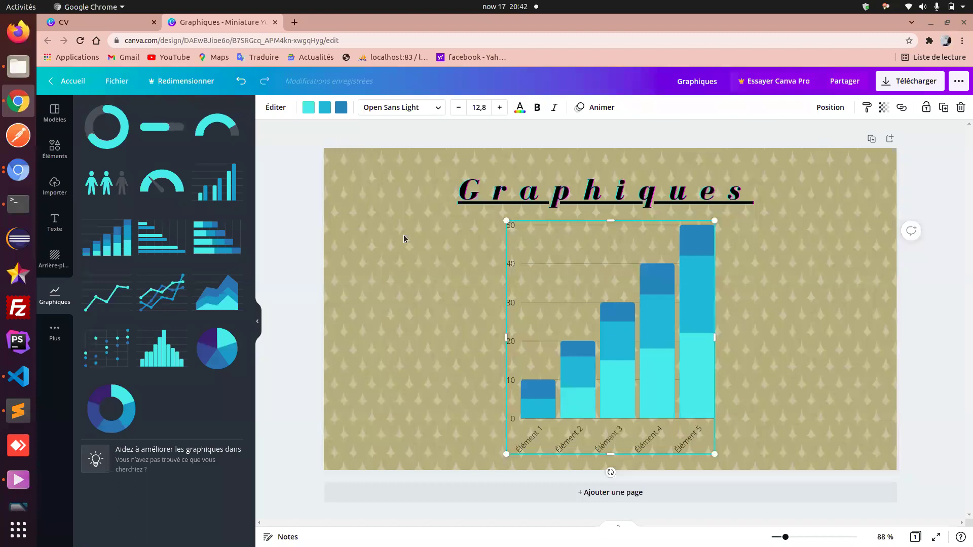
# - Recolour the chart's third (top) series red and open its data editor
pyautogui.click(340, 108)
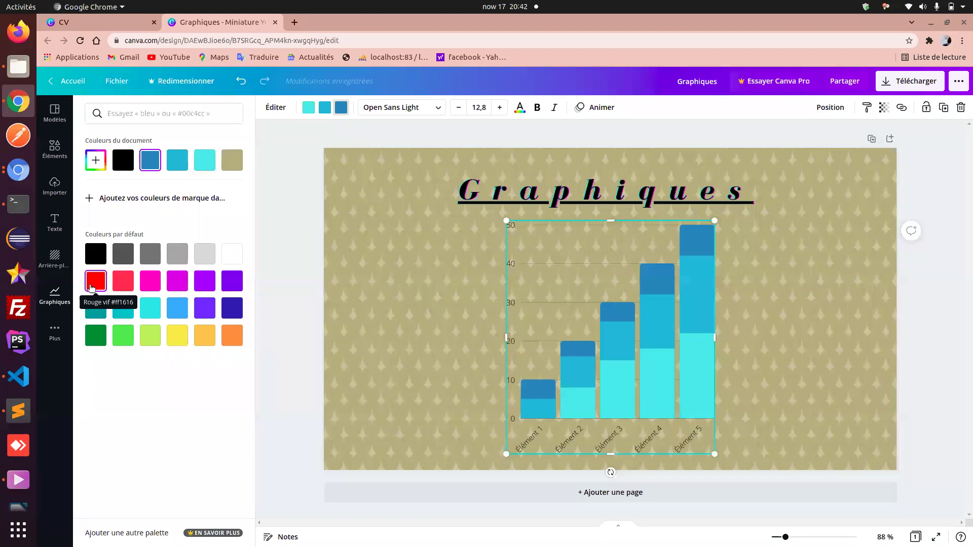
pyautogui.click(92, 288)
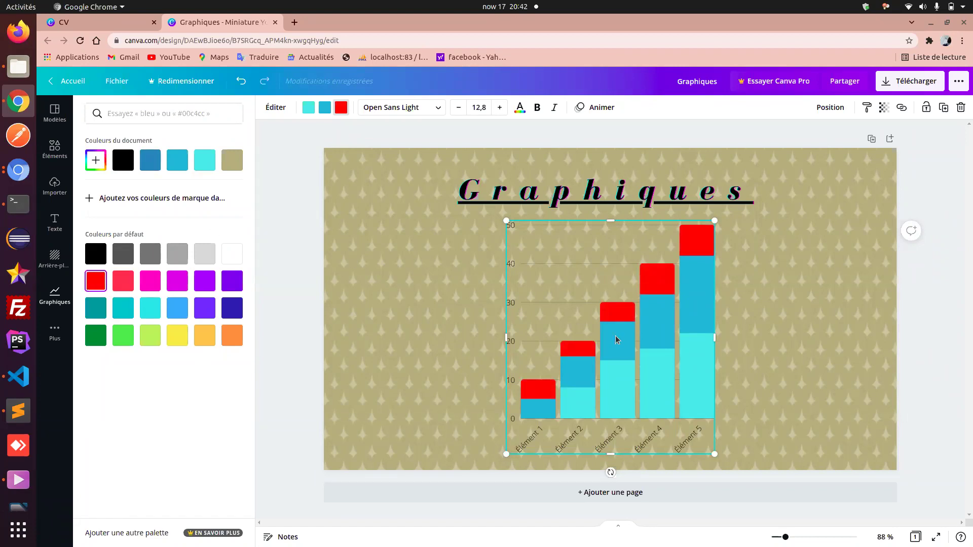
pyautogui.click(651, 354)
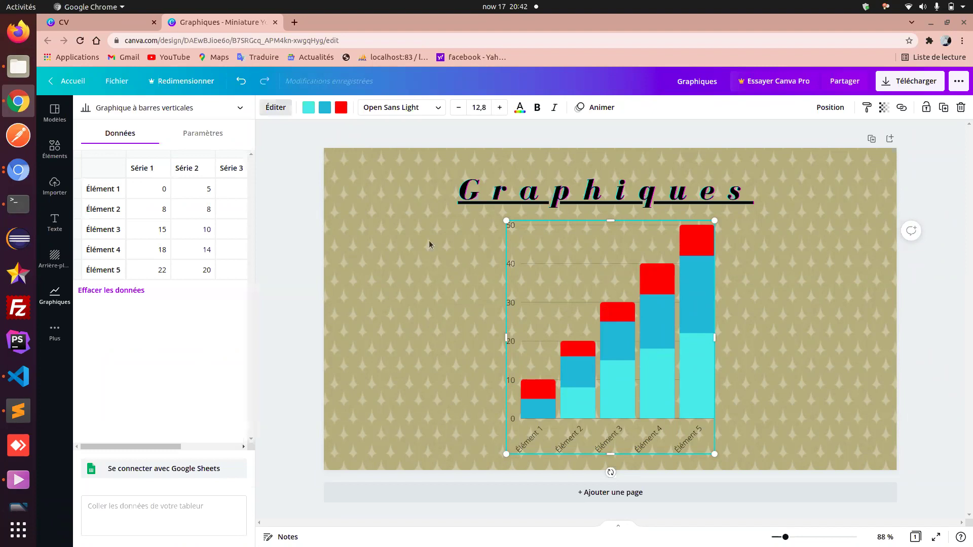
pyautogui.click(198, 110)
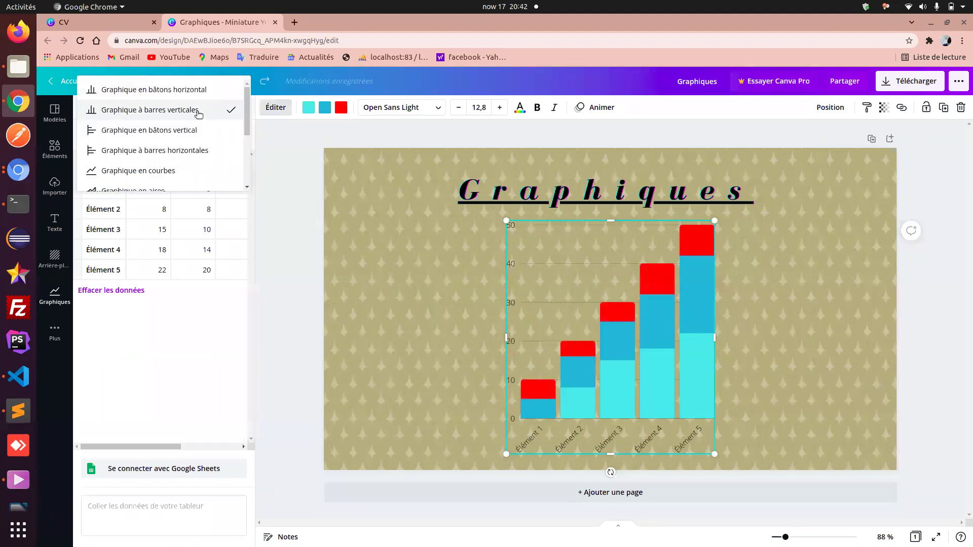
# - Switch the chart to horizontal bars, then a line chart, then a pie chart
pyautogui.click(181, 130)
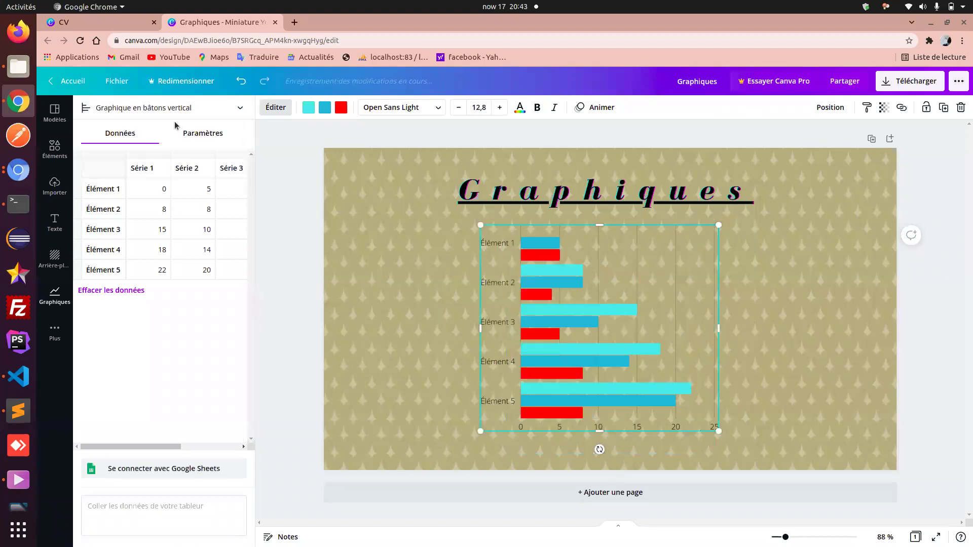
pyautogui.click(174, 107)
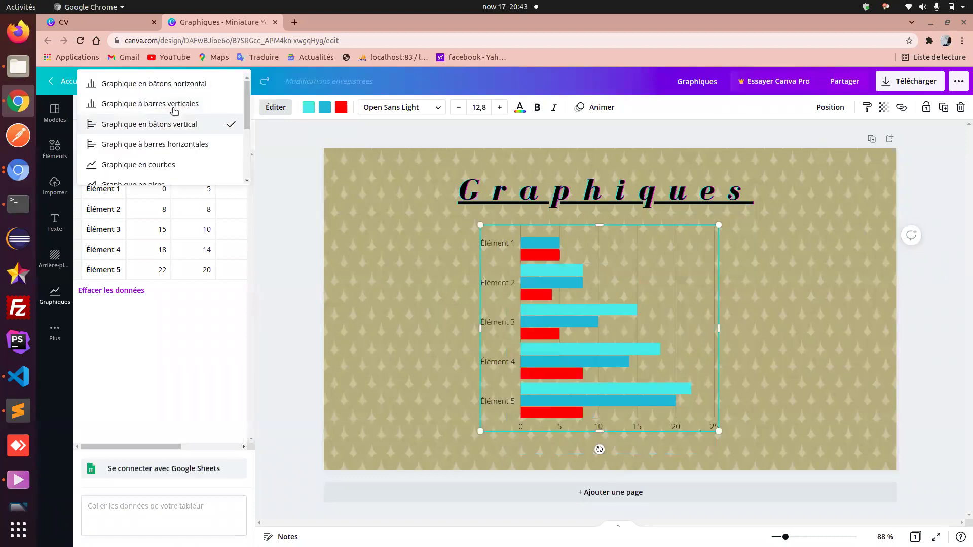
pyautogui.click(166, 165)
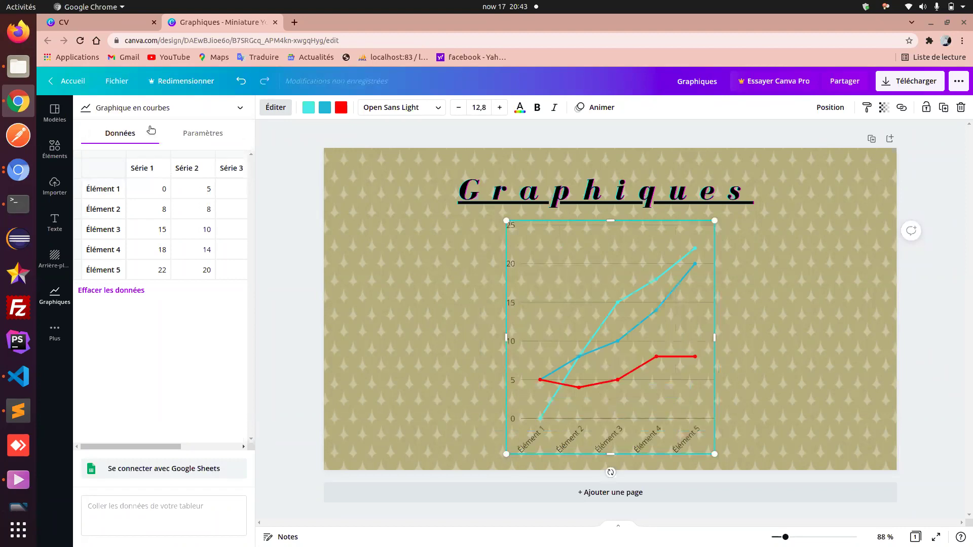
pyautogui.click(145, 109)
pyautogui.scroll(-3, 142, 146)
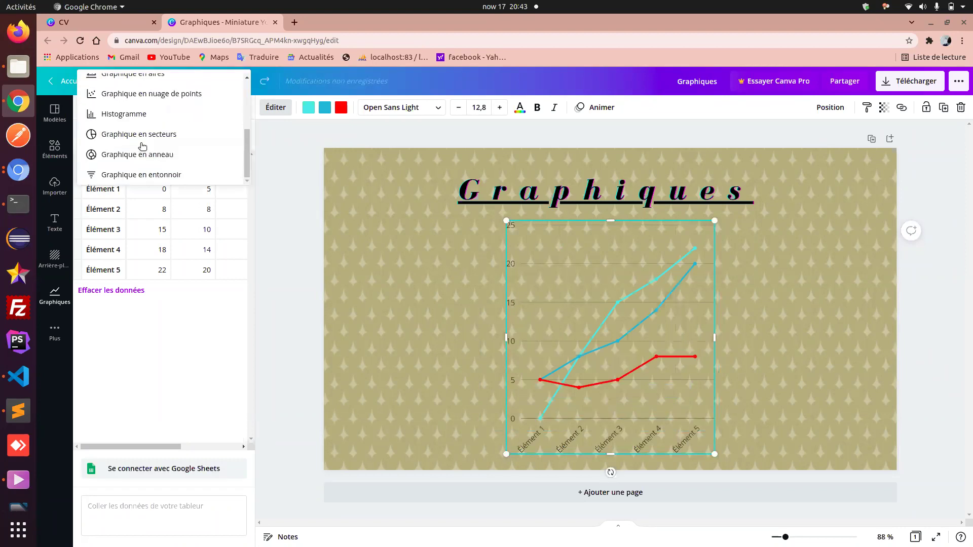
pyautogui.click(136, 135)
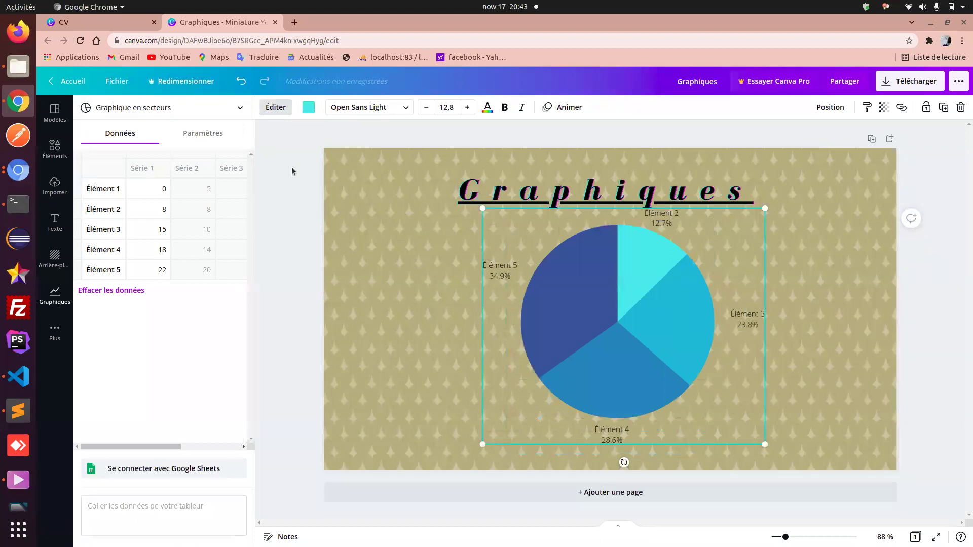
# - Delete the pie chart, patterned background image, background colour and Graphiques title
pyautogui.press('Escape')
pyautogui.press('Delete')
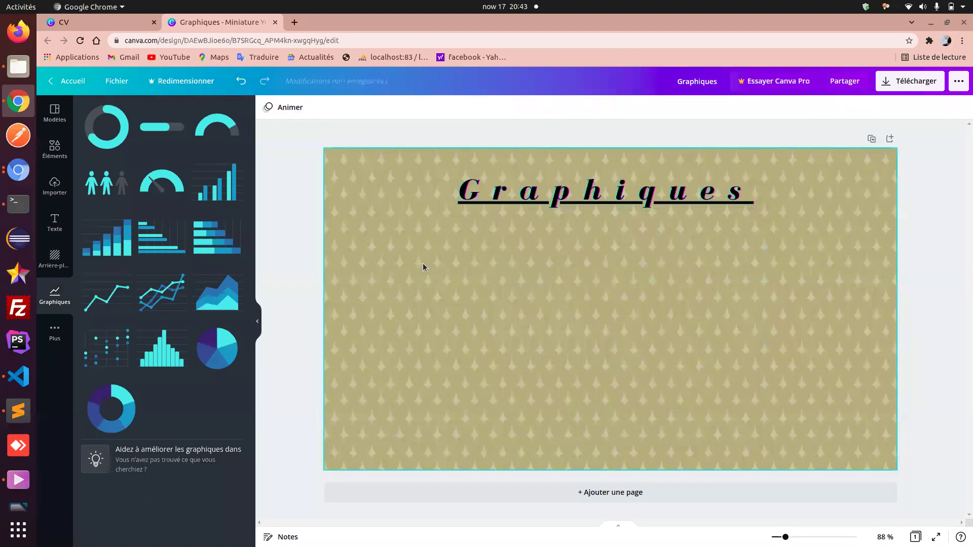
pyautogui.click(495, 287)
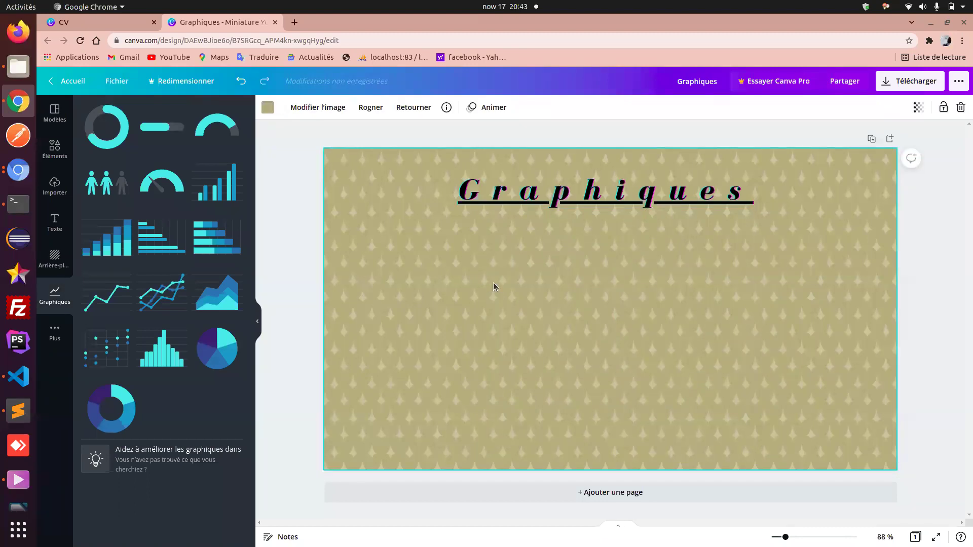
pyautogui.press('Delete')
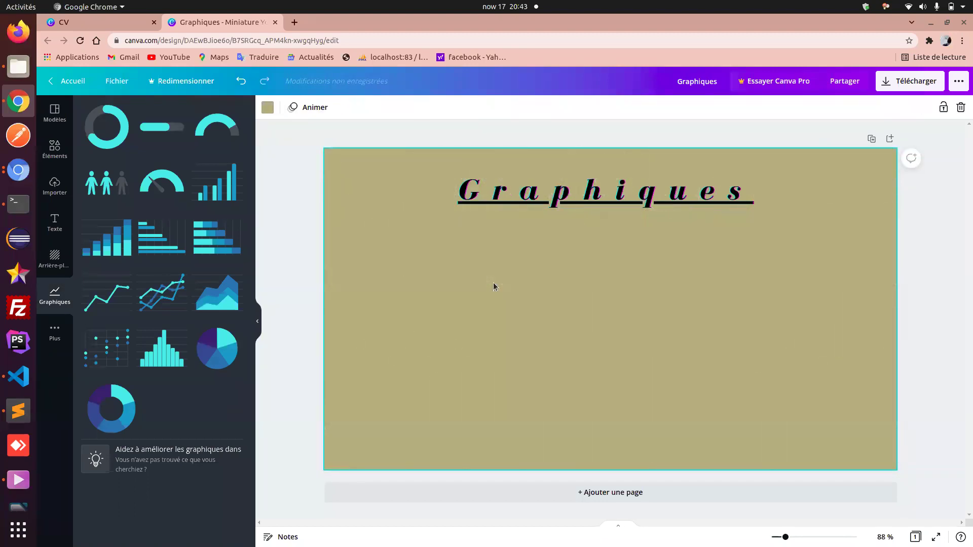
pyautogui.press('Delete')
pyautogui.click(523, 203)
pyautogui.press('Delete')
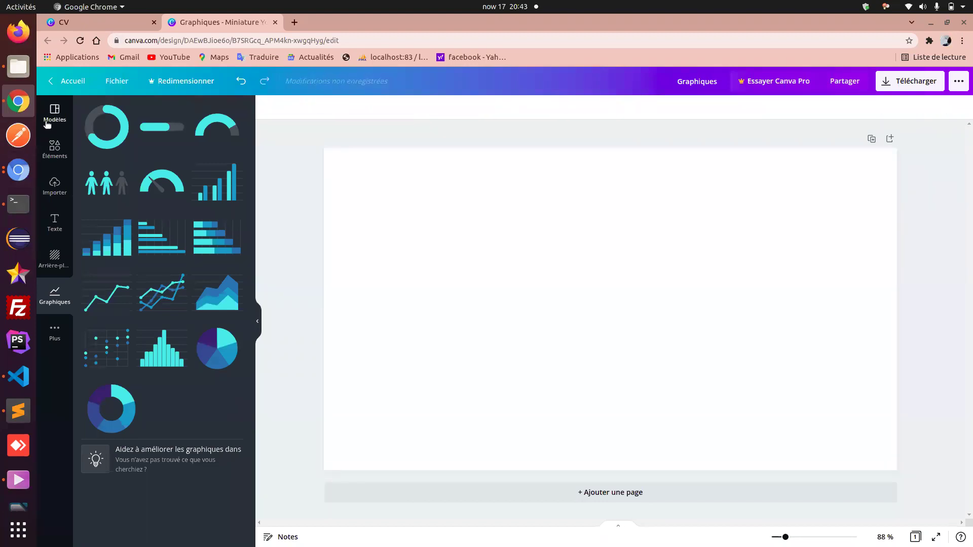
pyautogui.click(47, 124)
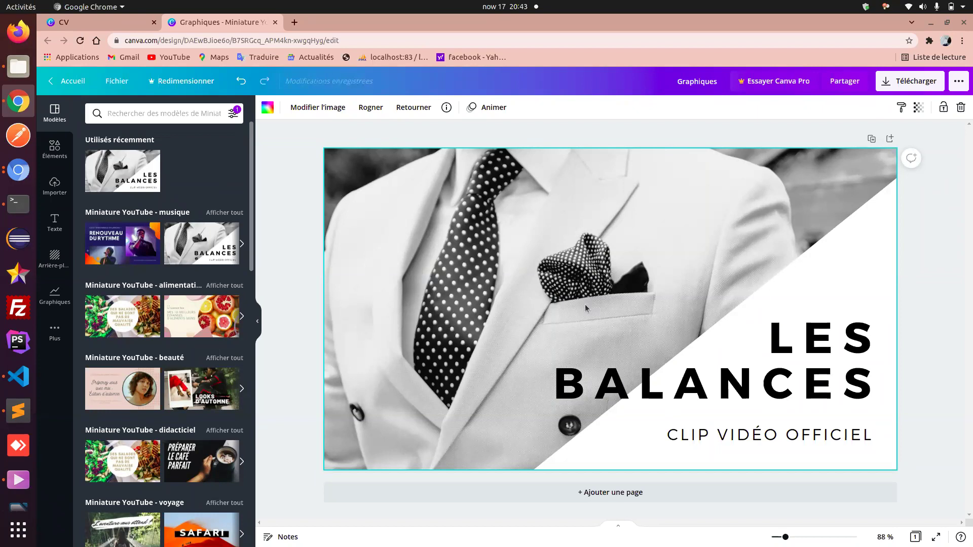
pyautogui.click(731, 379)
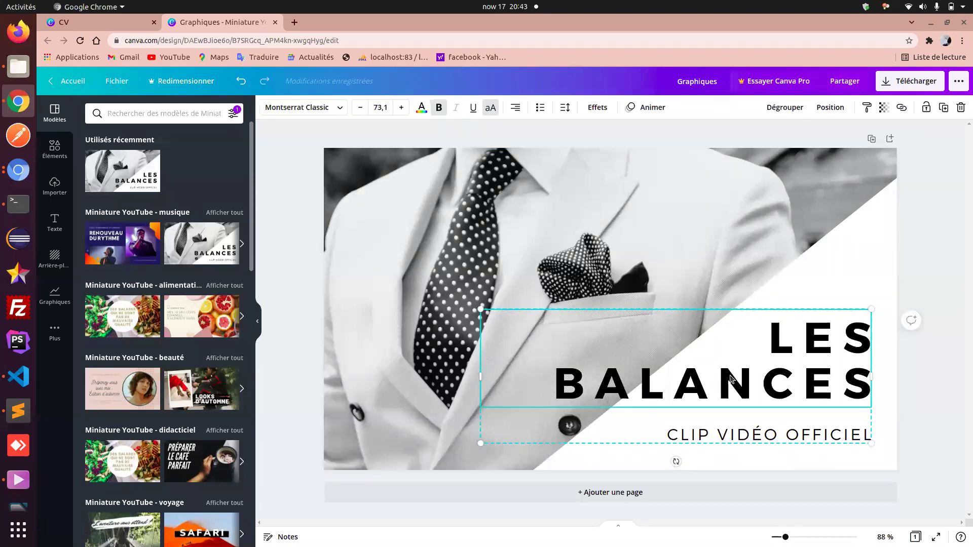
pyautogui.doubleClick(731, 379)
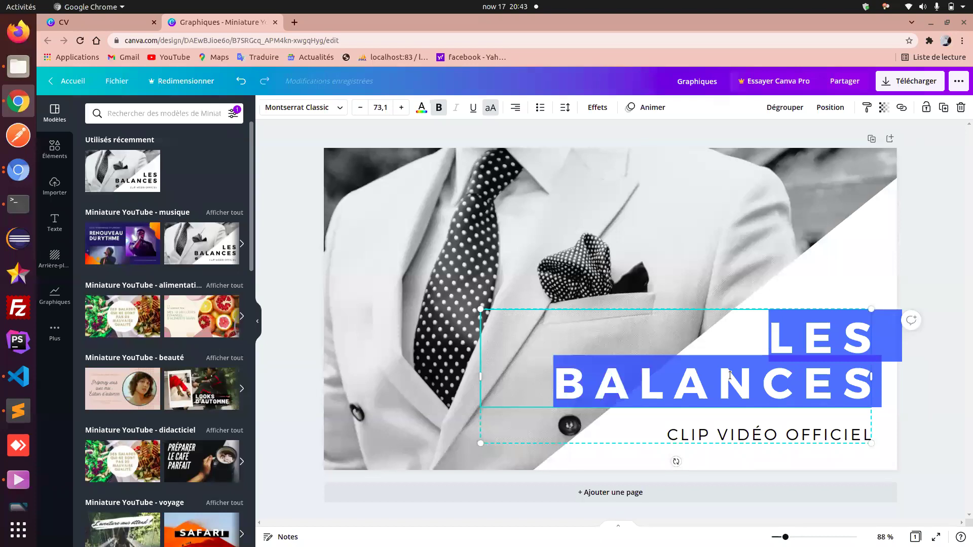
pyautogui.write('SHOP')
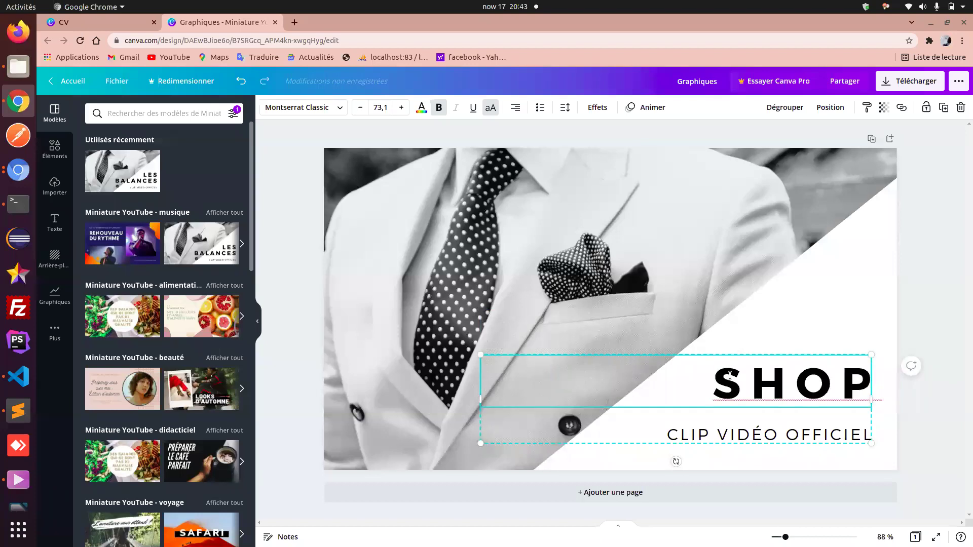
pyautogui.click(809, 308)
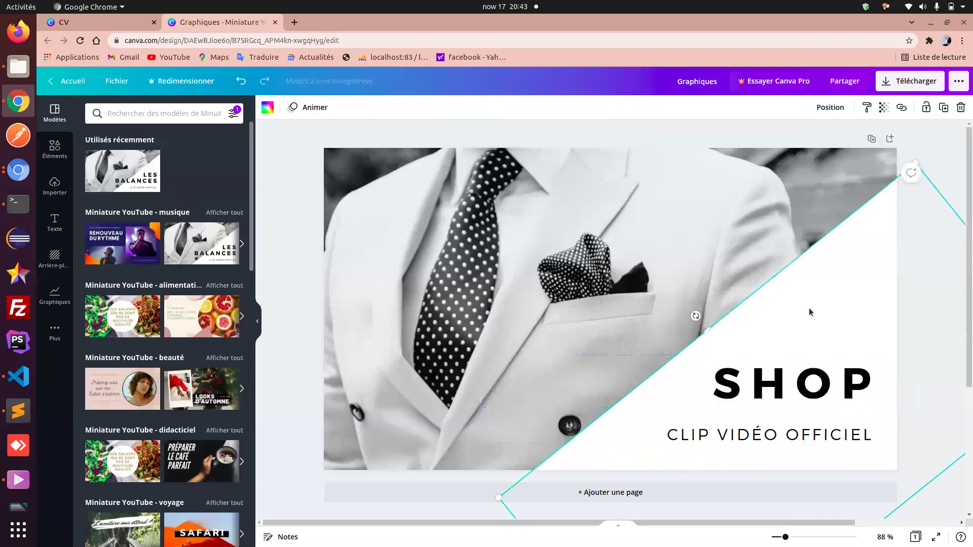
pyautogui.click(727, 437)
pyautogui.doubleClick(727, 437)
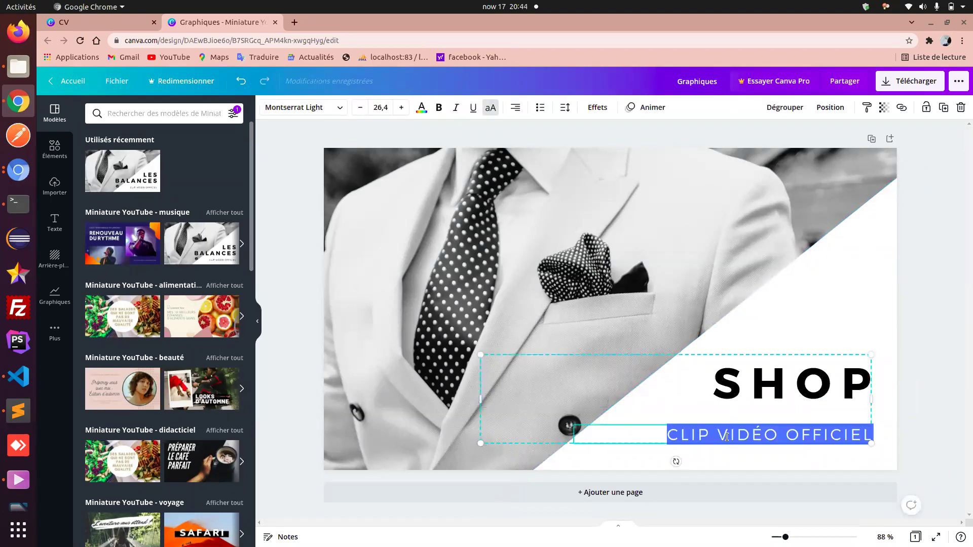
pyautogui.click(603, 309)
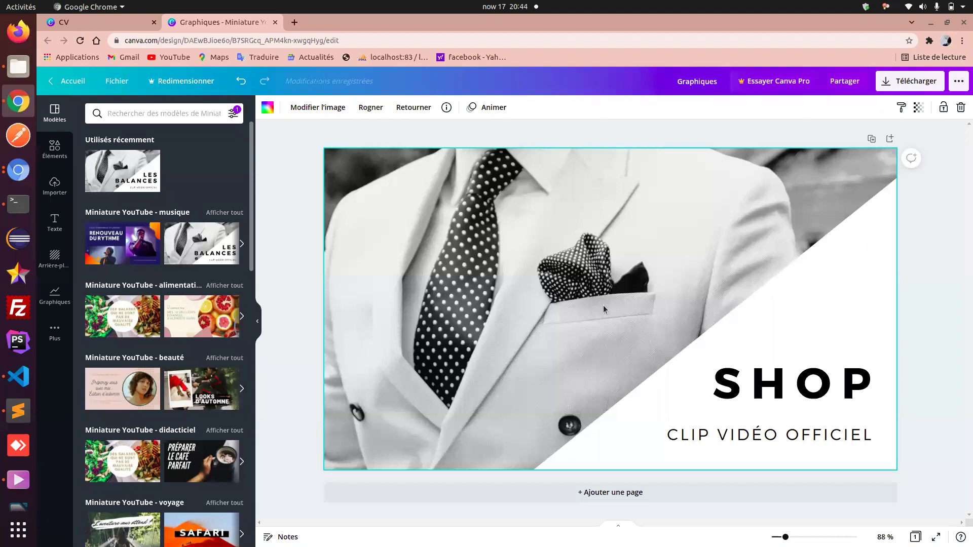
# - Inspect the uncropped suit photo, then delete it from the background
pyautogui.doubleClick(549, 288)
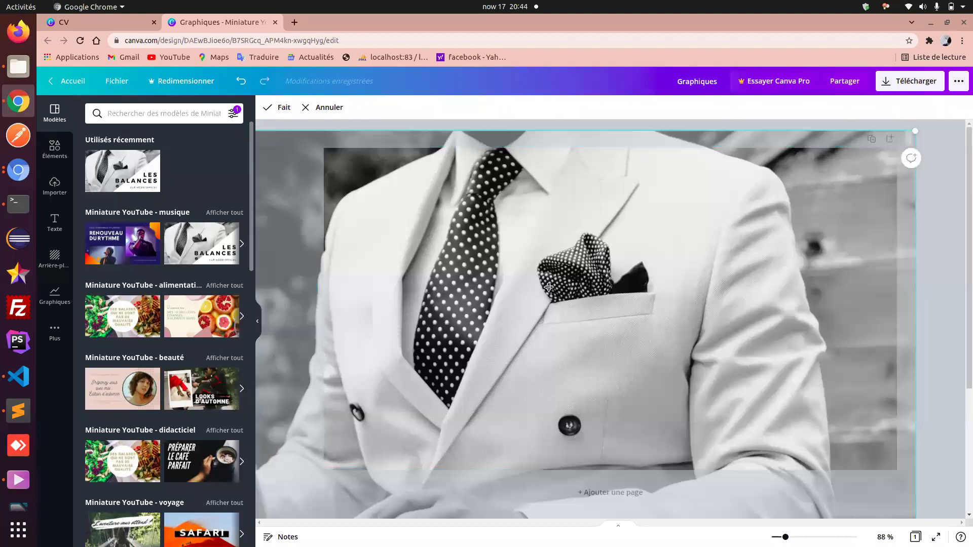
pyautogui.press('Return')
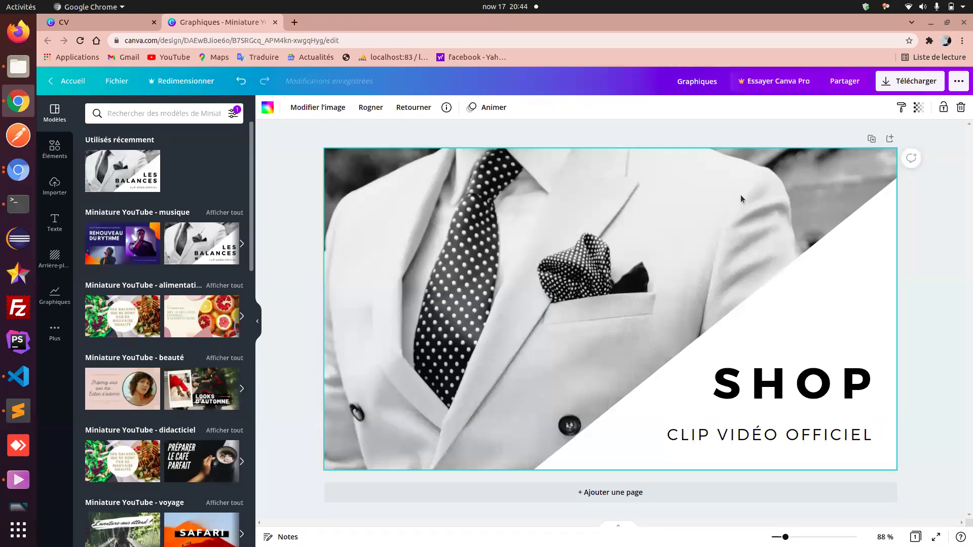
pyautogui.click(960, 107)
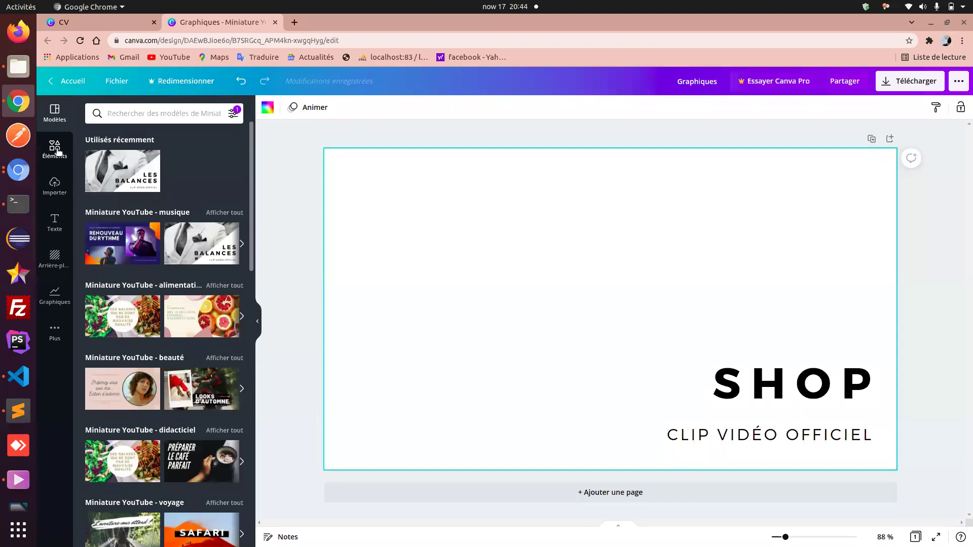
# - Go through Plus and Importer to the Éléments library and focus its search field
pyautogui.click(52, 328)
pyautogui.click(54, 190)
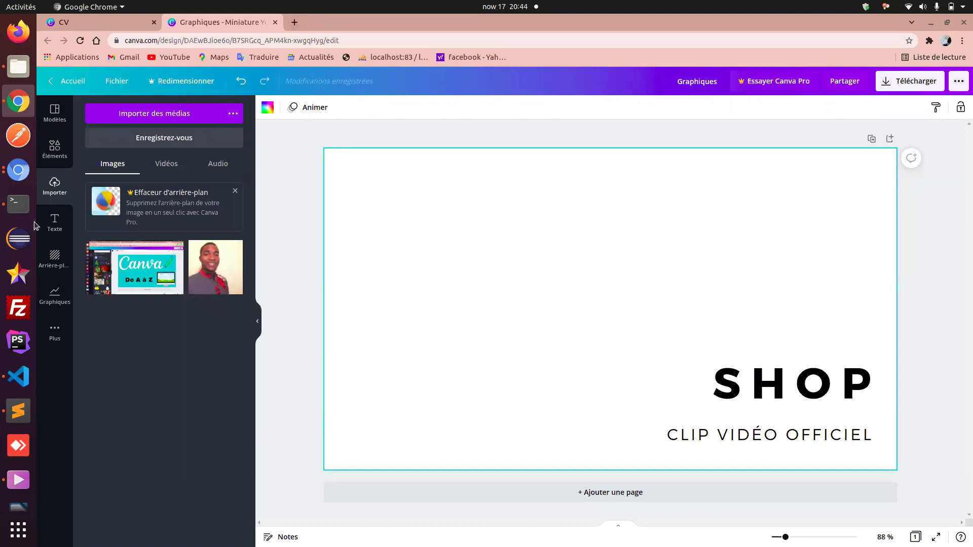
pyautogui.click(58, 162)
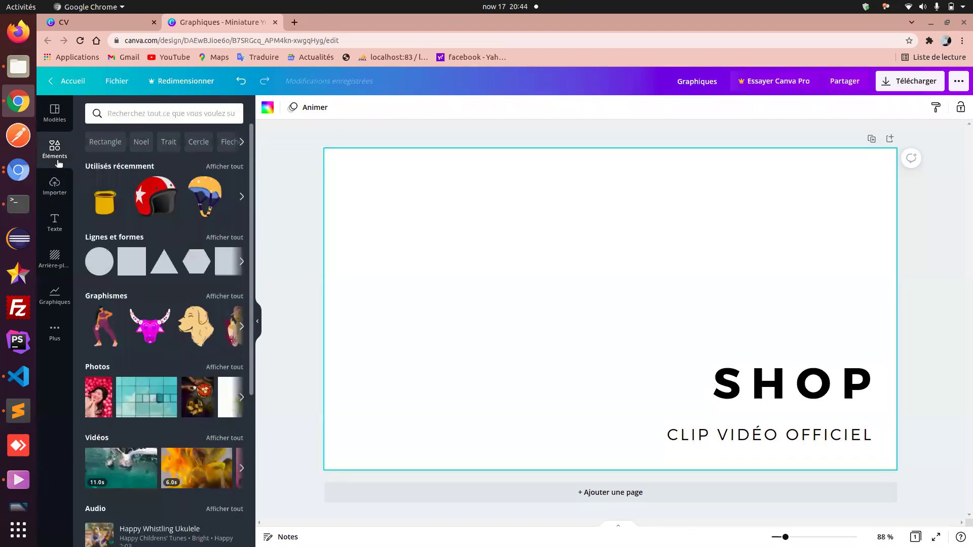
pyautogui.click(139, 121)
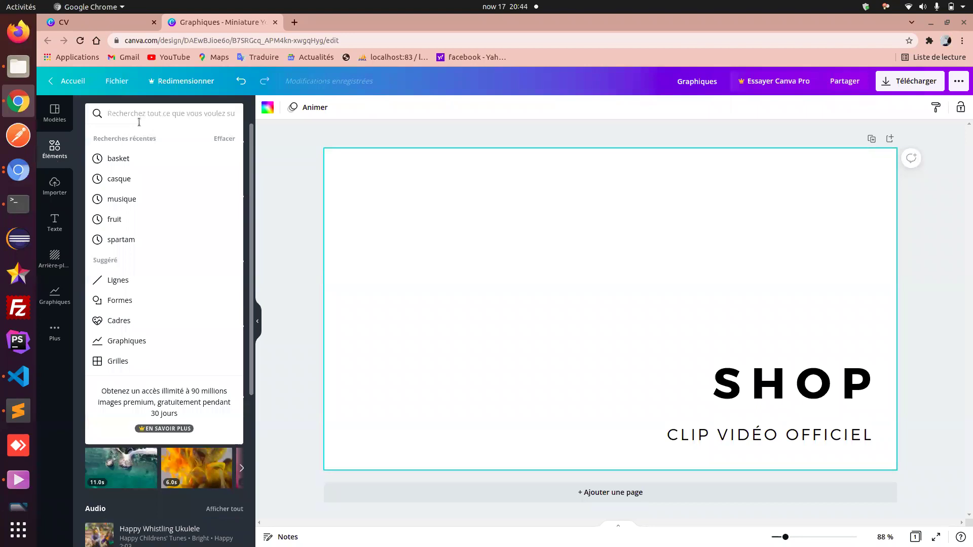
# - Search elements for 'photo' and scroll through the camera and frame results
pyautogui.write('photo')
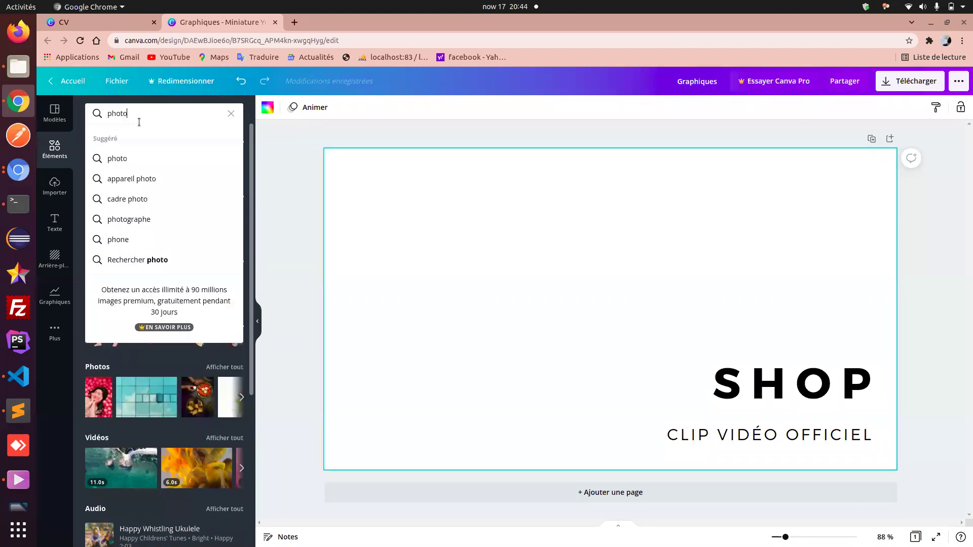
pyautogui.press('Return')
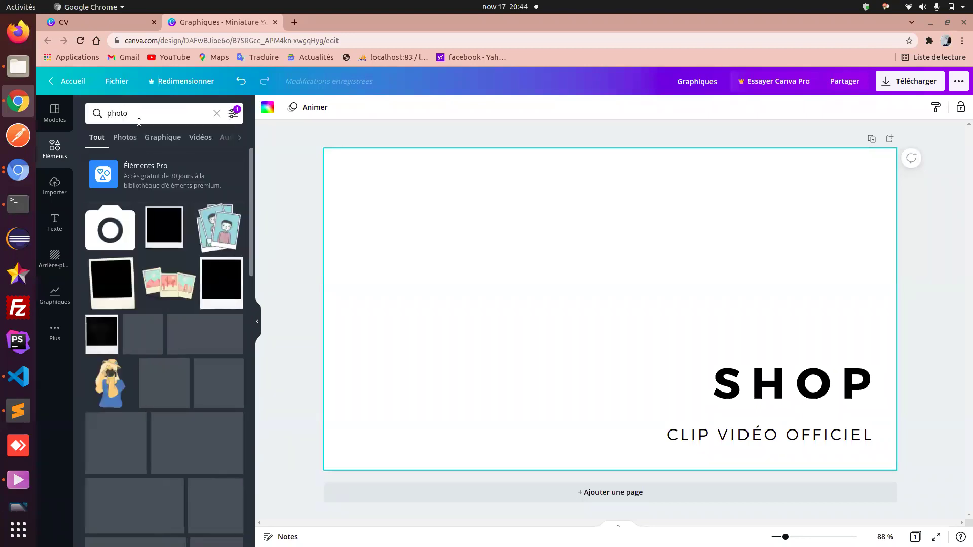
pyautogui.scroll(-5, 184, 353)
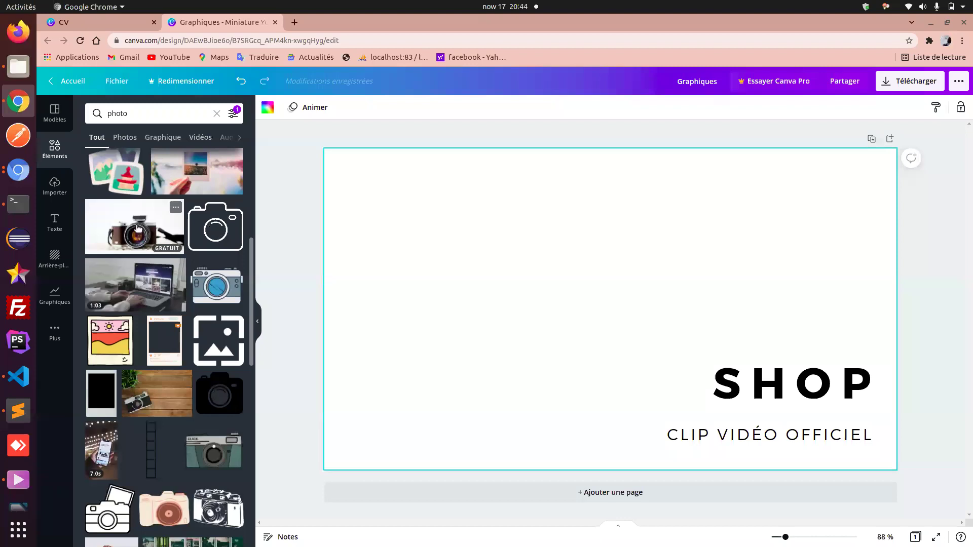
# - Open Unsplash's homepage in a new tab via a web search for 'unpash'
pyautogui.click(294, 23)
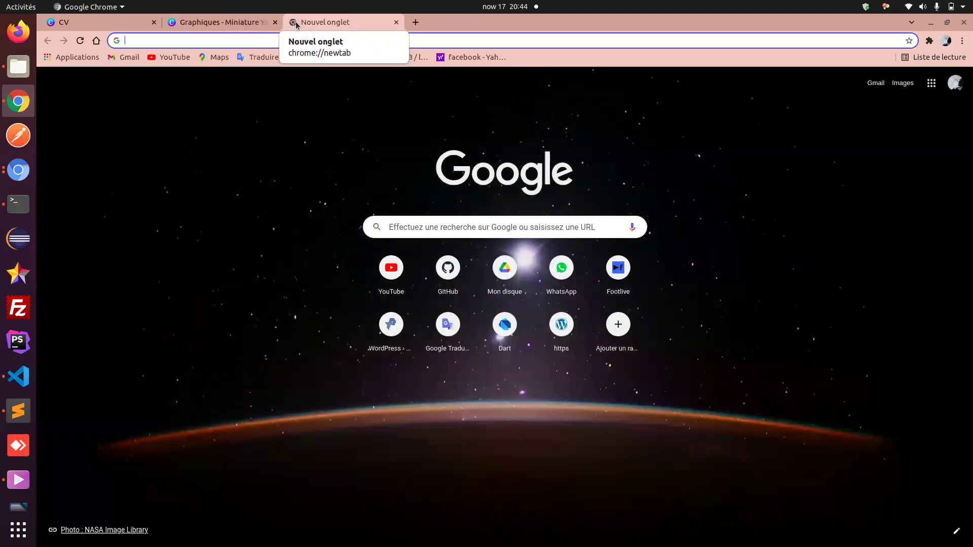
pyautogui.write('unpash')
pyautogui.press('Return')
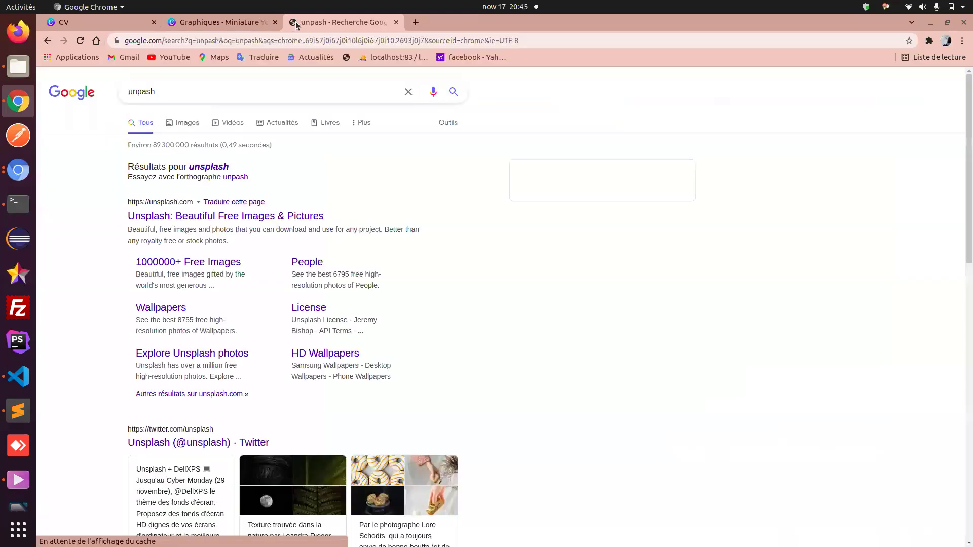
pyautogui.click(194, 172)
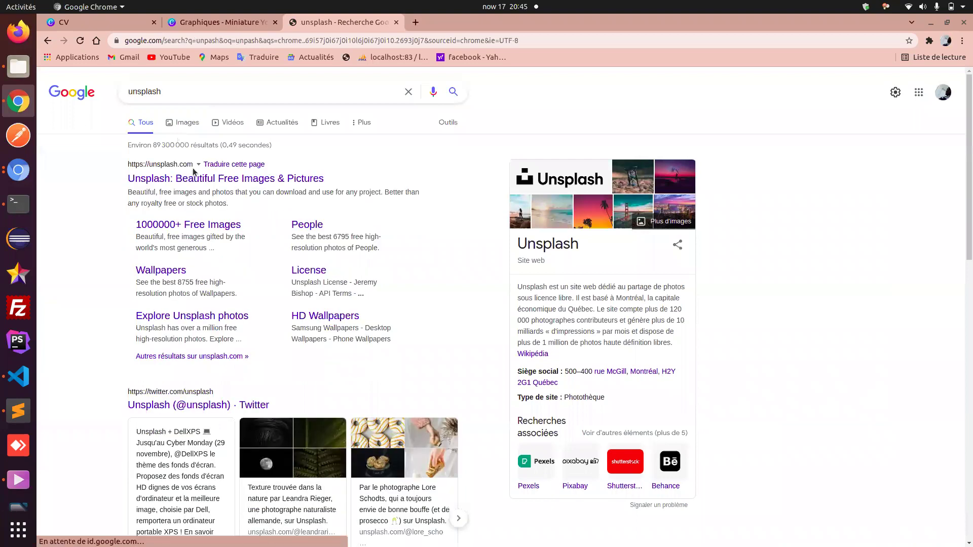
pyautogui.click(206, 187)
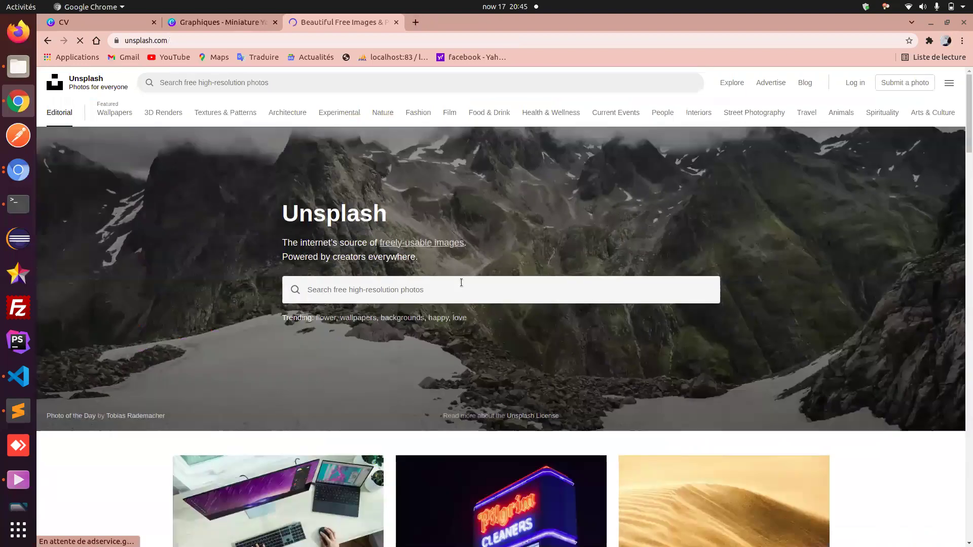
pyautogui.scroll(-8, 461, 283)
pyautogui.scroll(4, 462, 282)
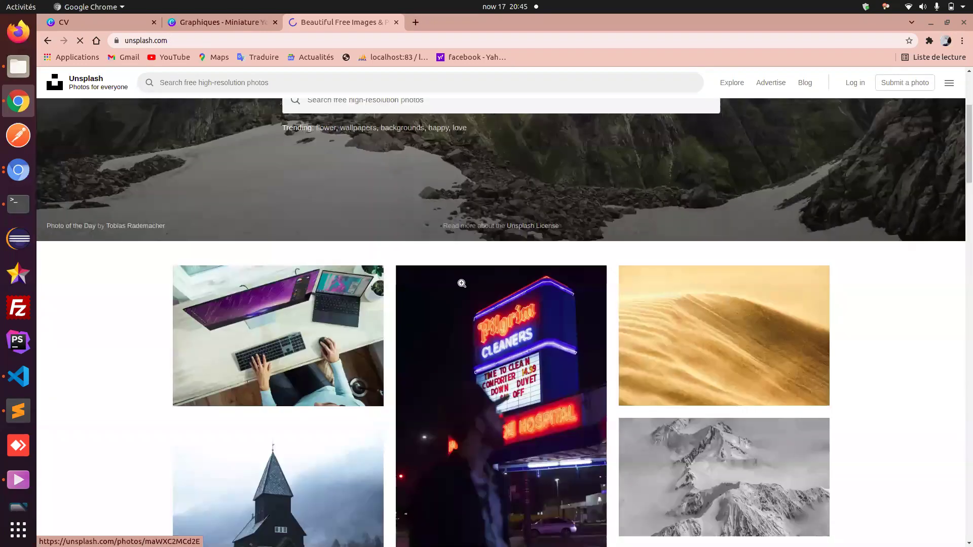
pyautogui.scroll(4, 462, 283)
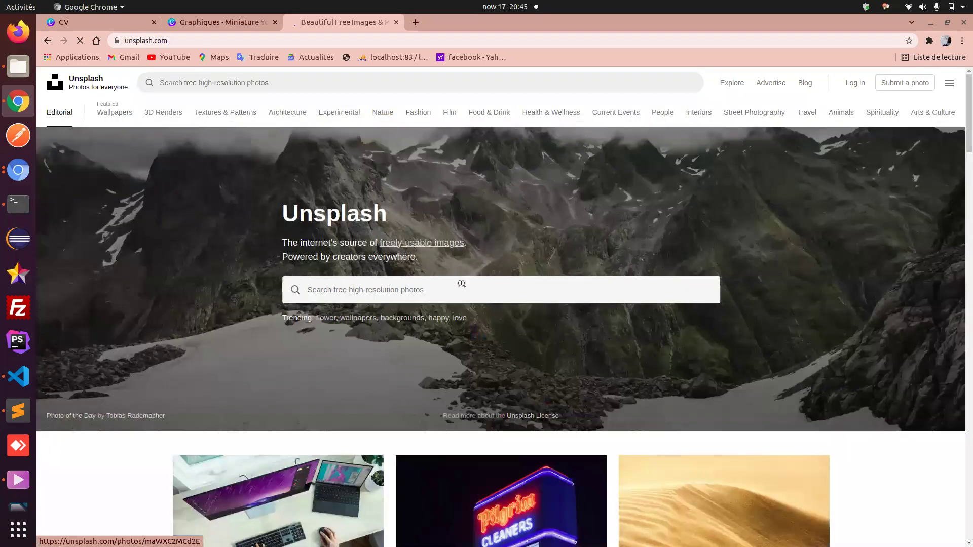
# - Open Pixabay's French homepage in another new tab via a web search for 'pixabay'
pyautogui.click(416, 22)
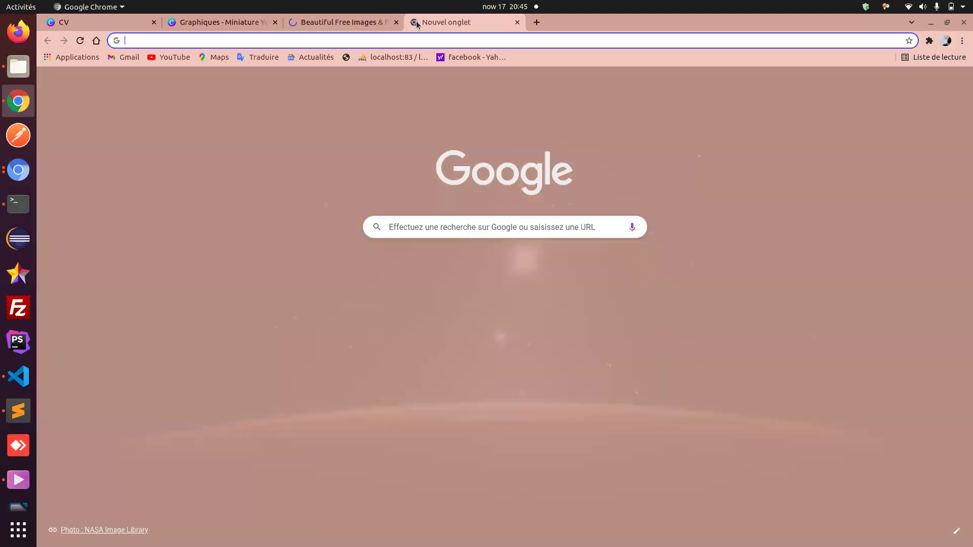
pyautogui.write('pi')
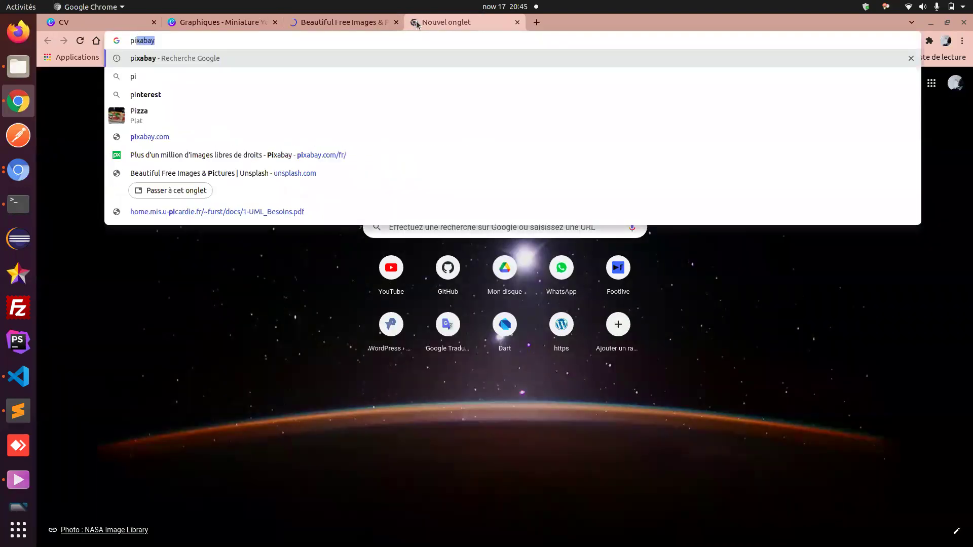
pyautogui.write('xa')
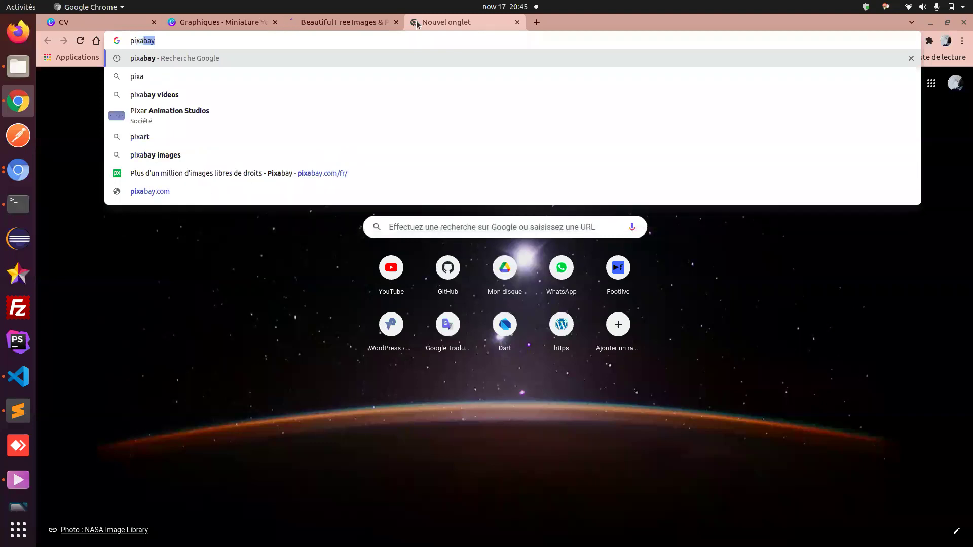
pyautogui.write('bay')
pyautogui.press('Return')
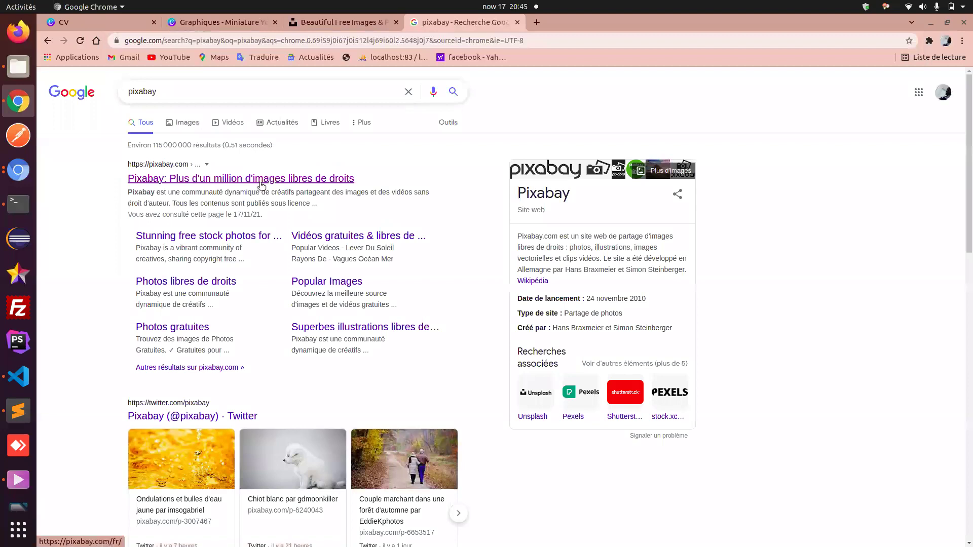
pyautogui.click(260, 181)
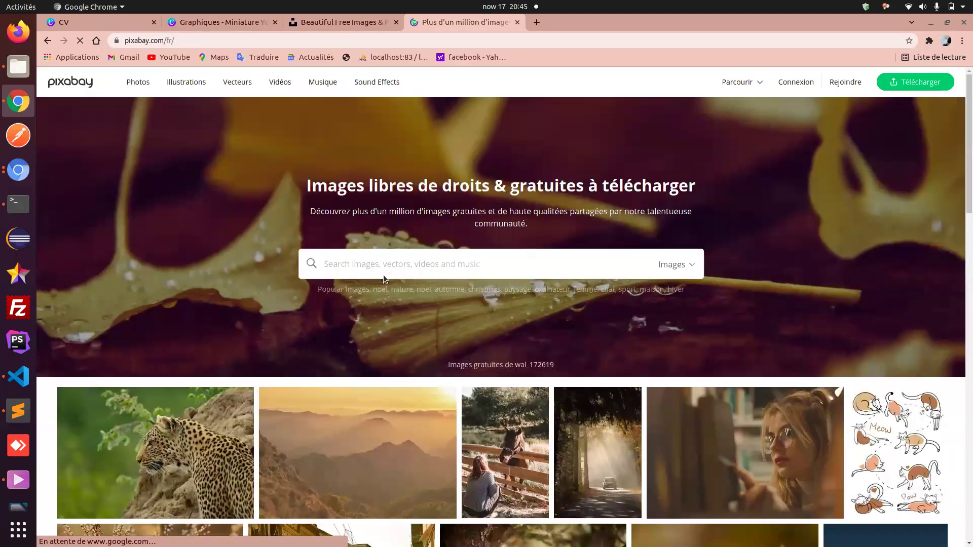
pyautogui.scroll(-6, 443, 342)
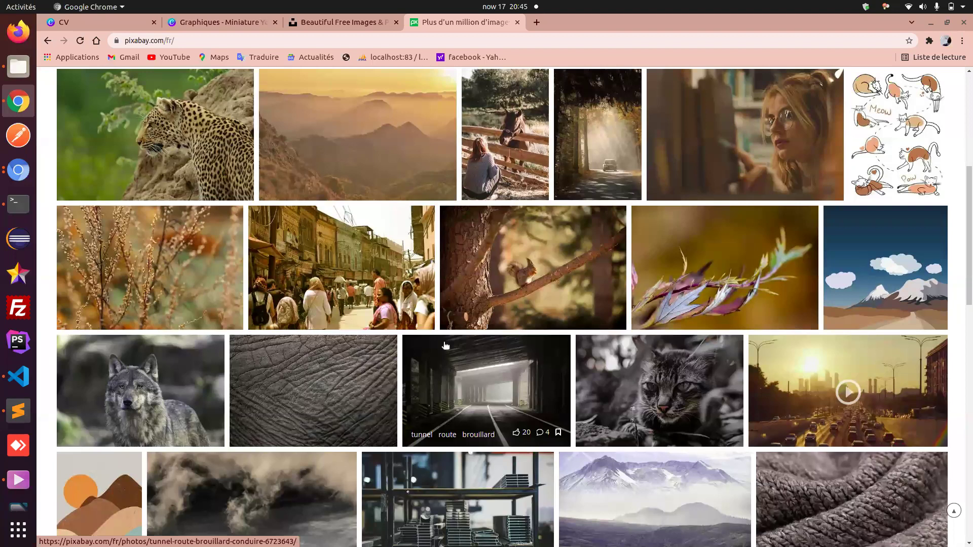
pyautogui.scroll(6, 445, 345)
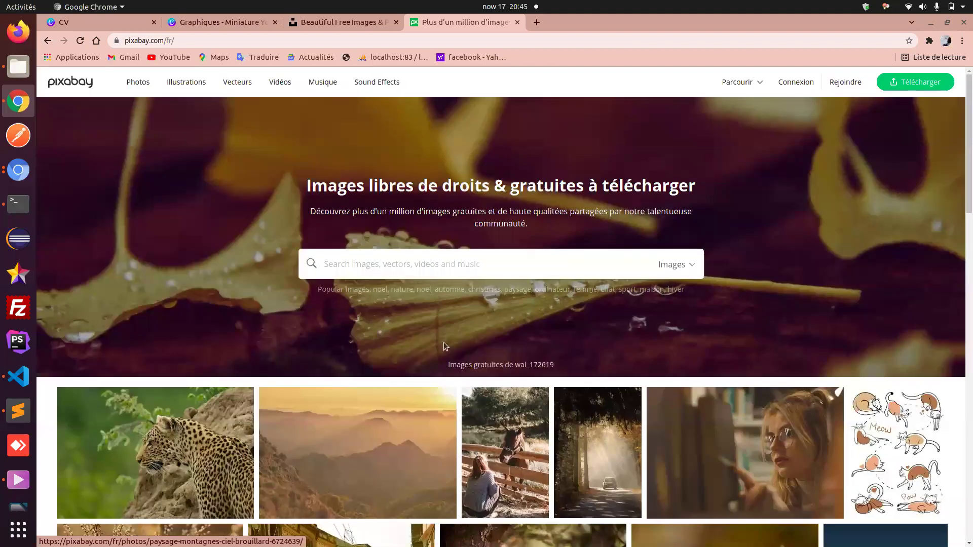
pyautogui.scroll(-2, 495, 428)
pyautogui.scroll(-1, 495, 427)
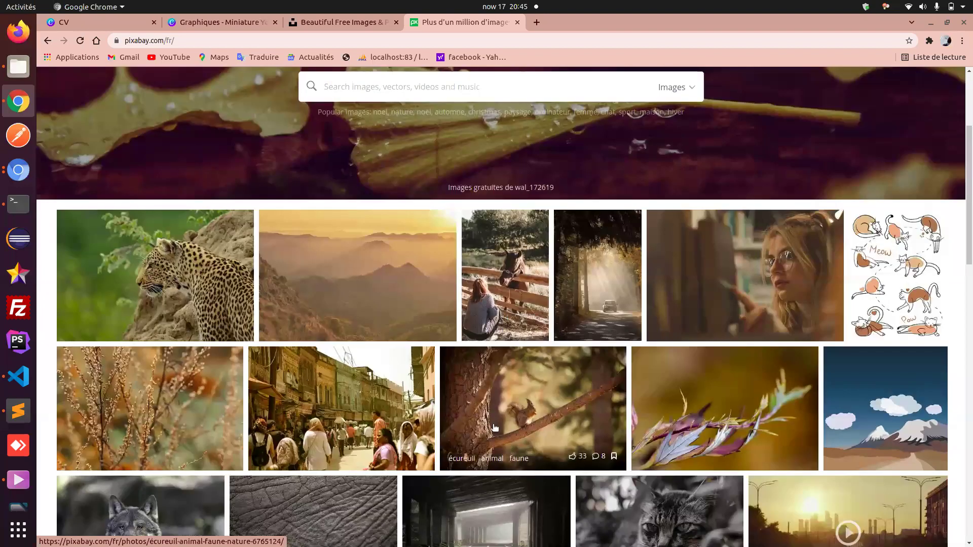
# - Search Pixabay images for 'veste'
pyautogui.click(459, 83)
pyautogui.write('veste')
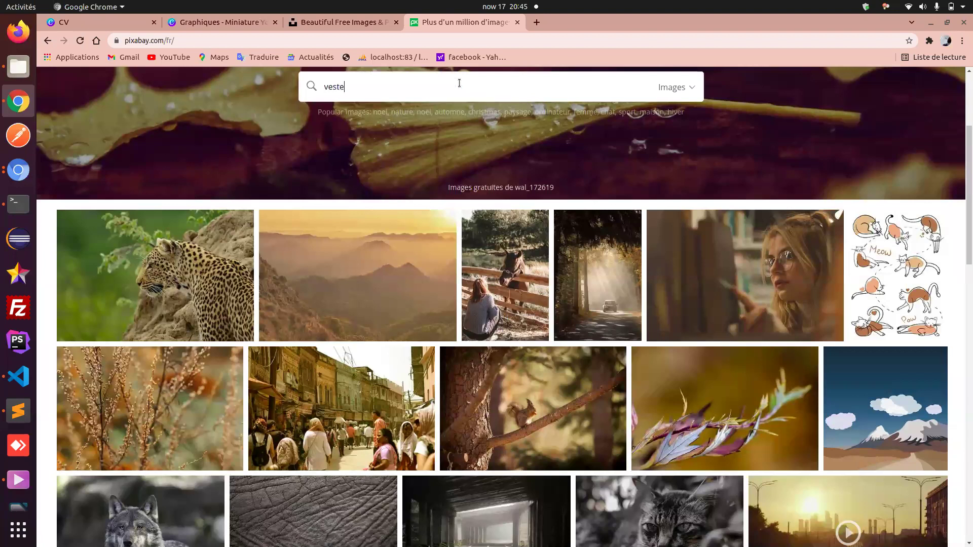
pyautogui.press('Return')
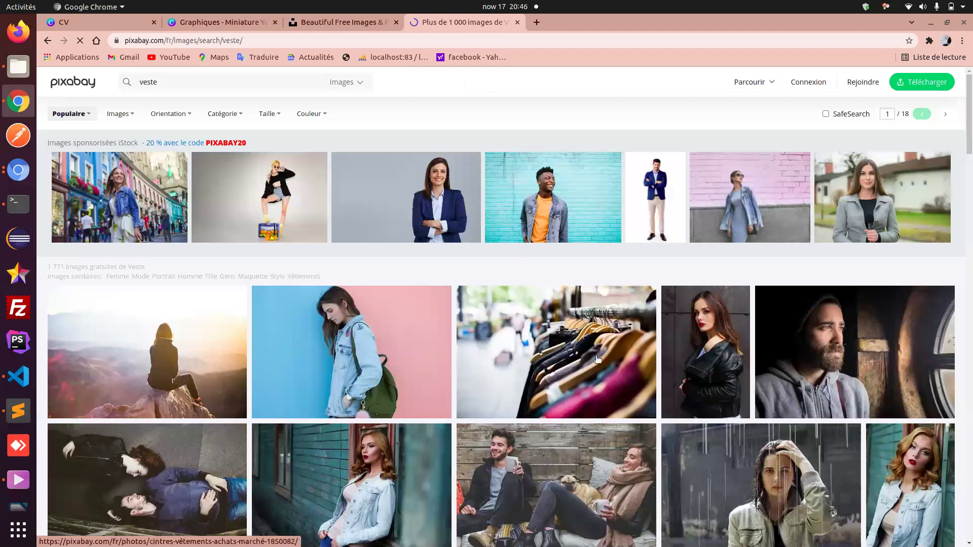
# - Scroll the veste results and open the clothing-rack photo's detail page
pyautogui.scroll(-5, 598, 358)
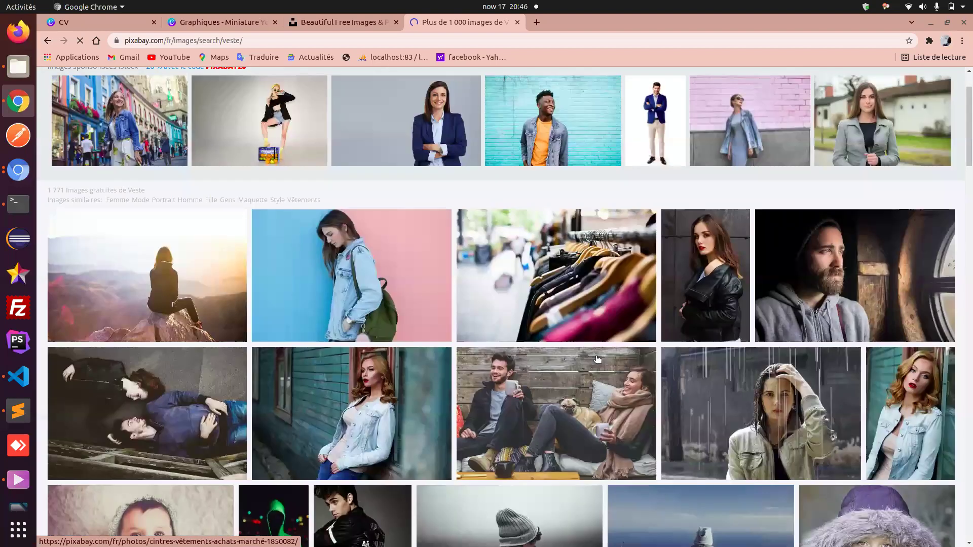
pyautogui.scroll(-6, 597, 359)
pyautogui.scroll(-4, 596, 359)
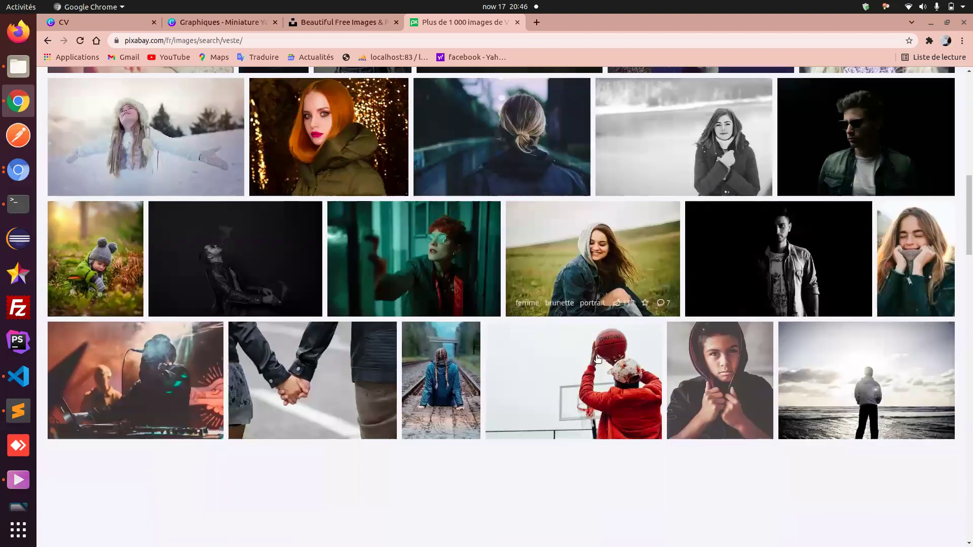
pyautogui.scroll(-2, 598, 359)
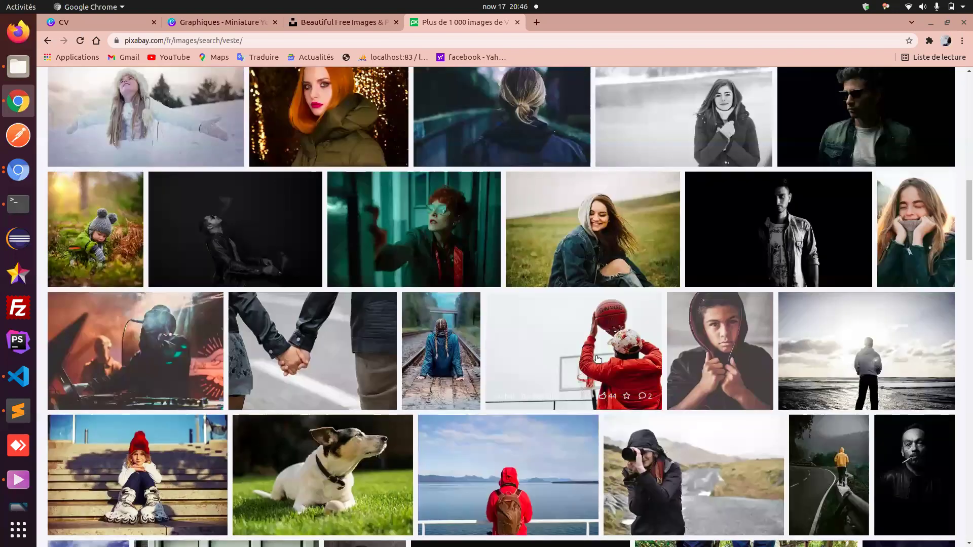
pyautogui.scroll(8, 597, 359)
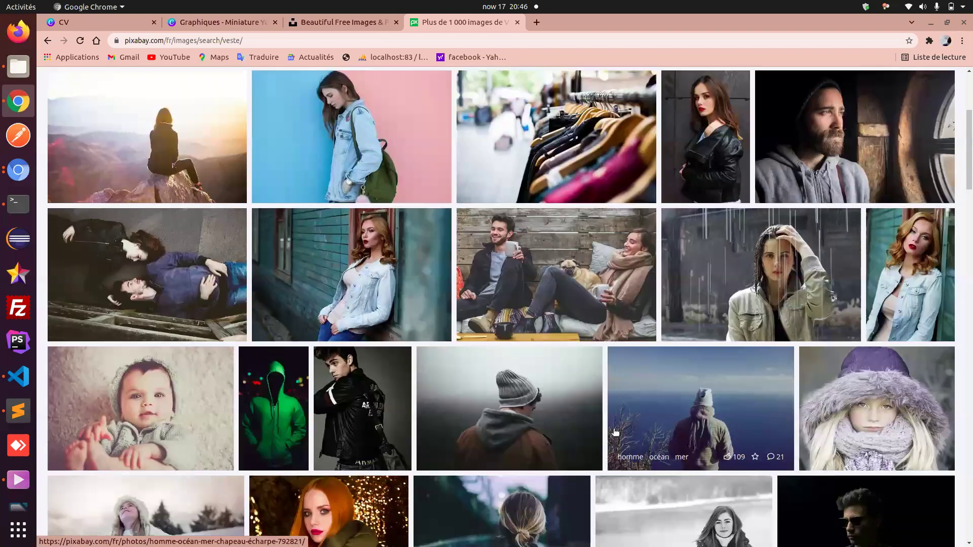
pyautogui.click(551, 168)
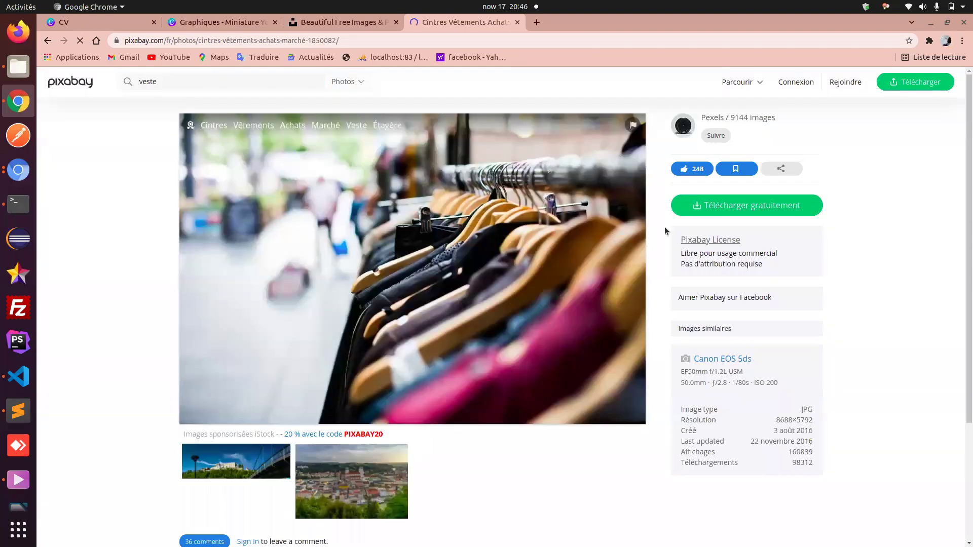
# - Request a free download of the clothing-rack photo at 1920×1280
pyautogui.click(744, 206)
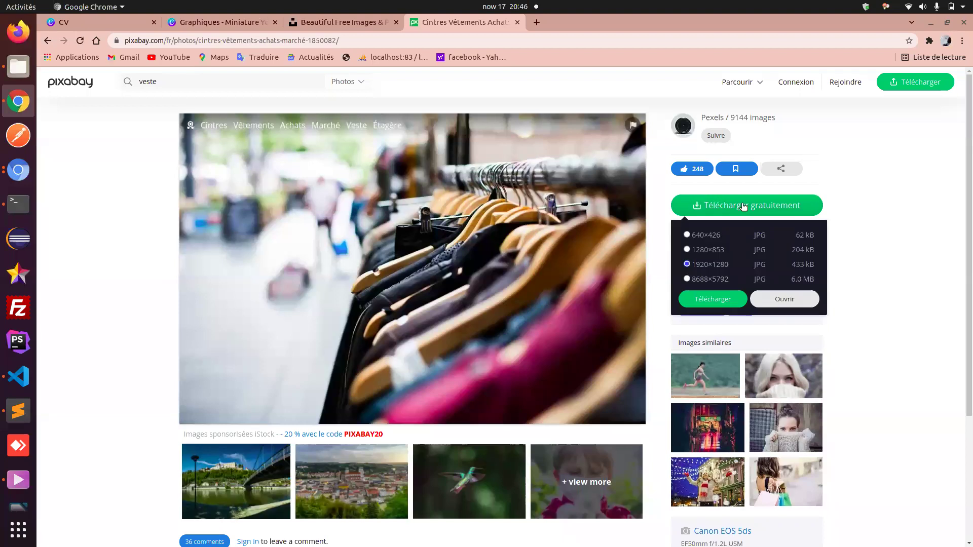
pyautogui.click(698, 299)
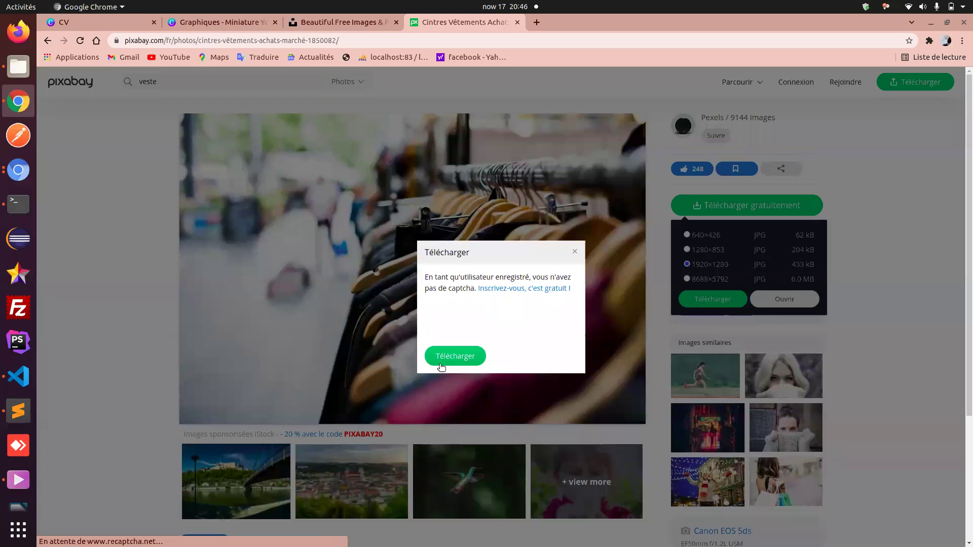
pyautogui.click(439, 358)
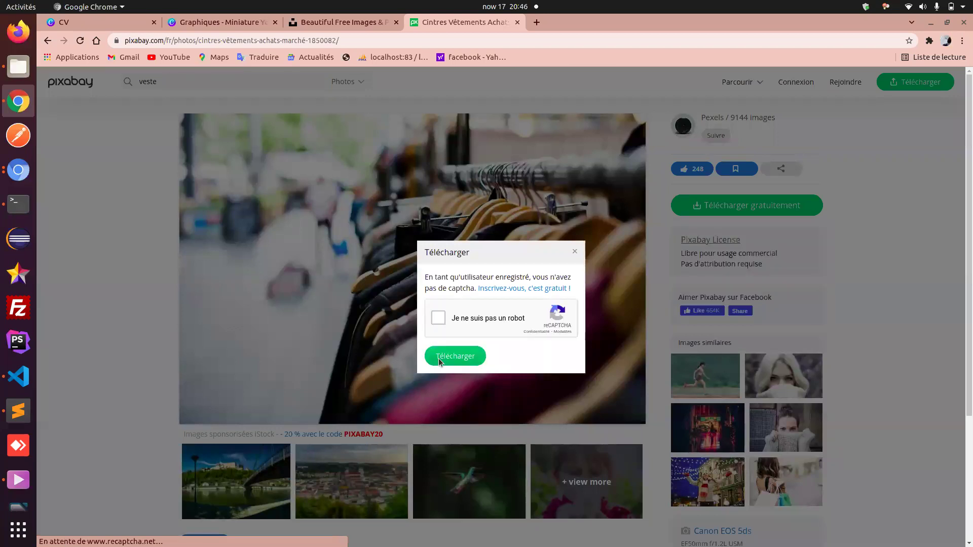
# - Attempt the palm-tree reCAPTCHA, submit it, then return to the Unsplash tab
pyautogui.click(432, 315)
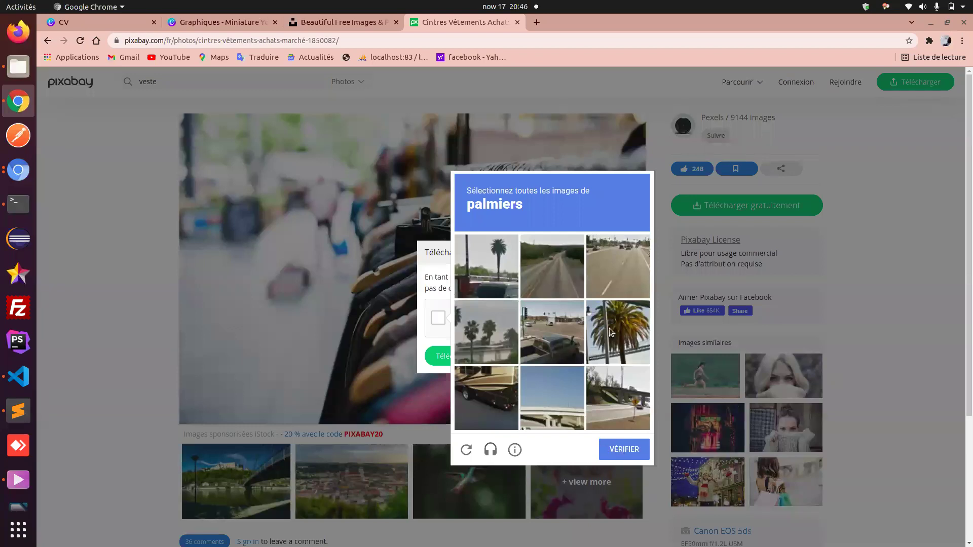
pyautogui.click(611, 332)
pyautogui.click(475, 263)
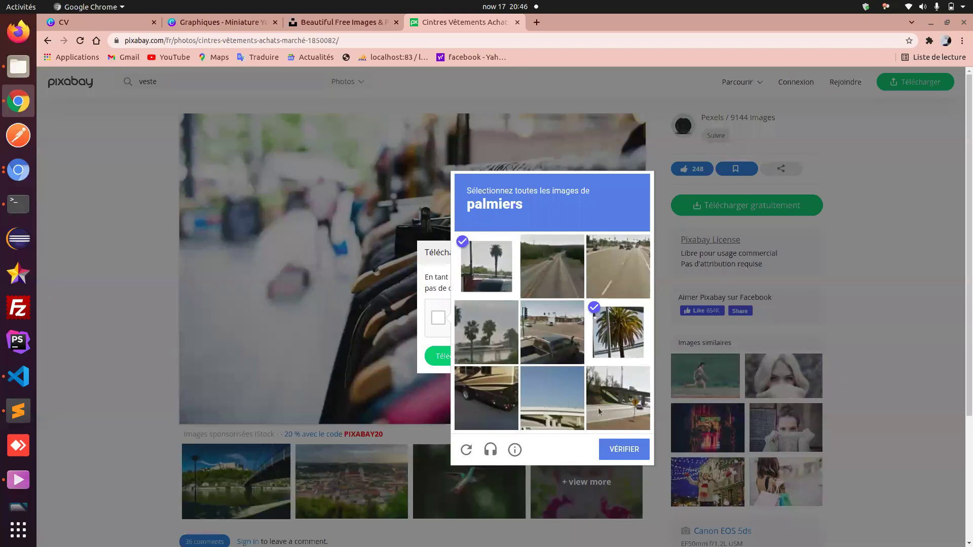
pyautogui.click(618, 459)
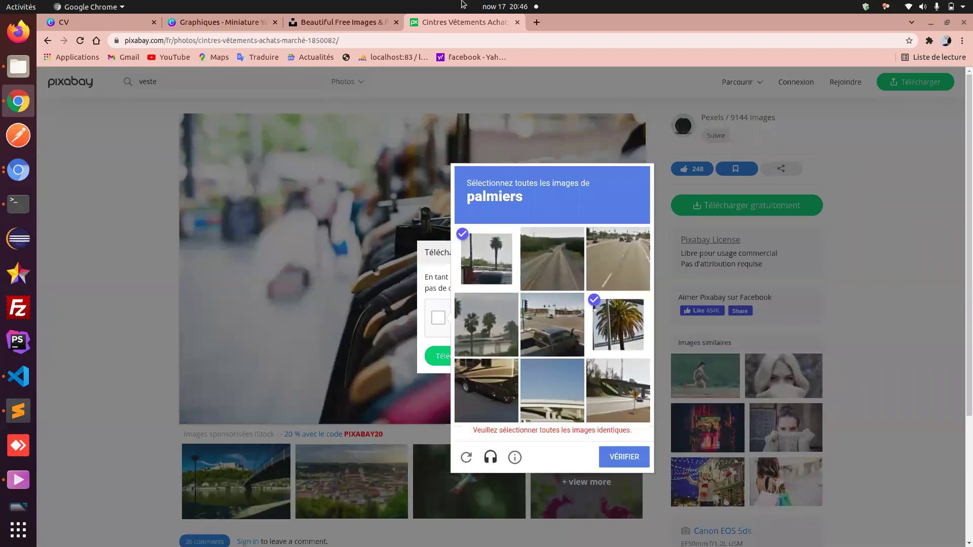
pyautogui.click(340, 22)
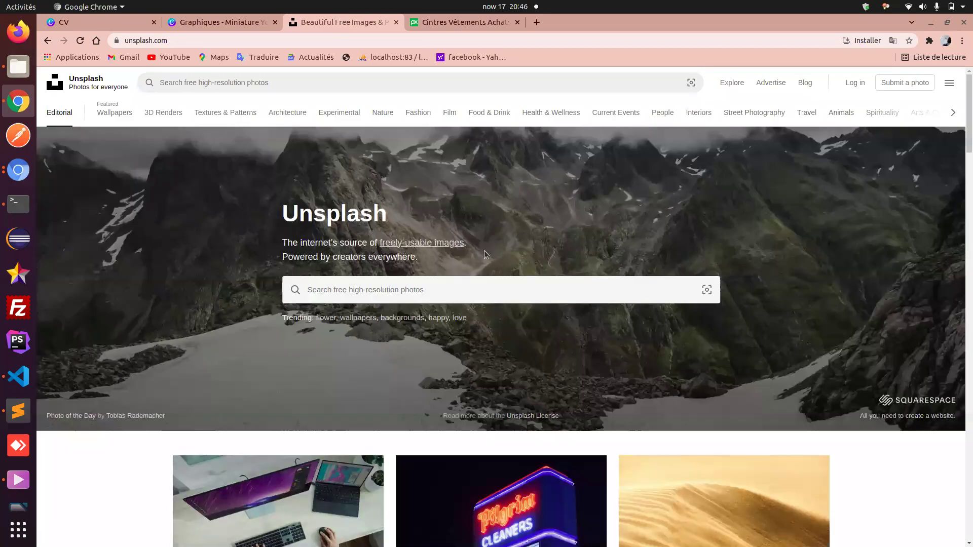
# - Search Unsplash photos for 'veste'
pyautogui.click(465, 284)
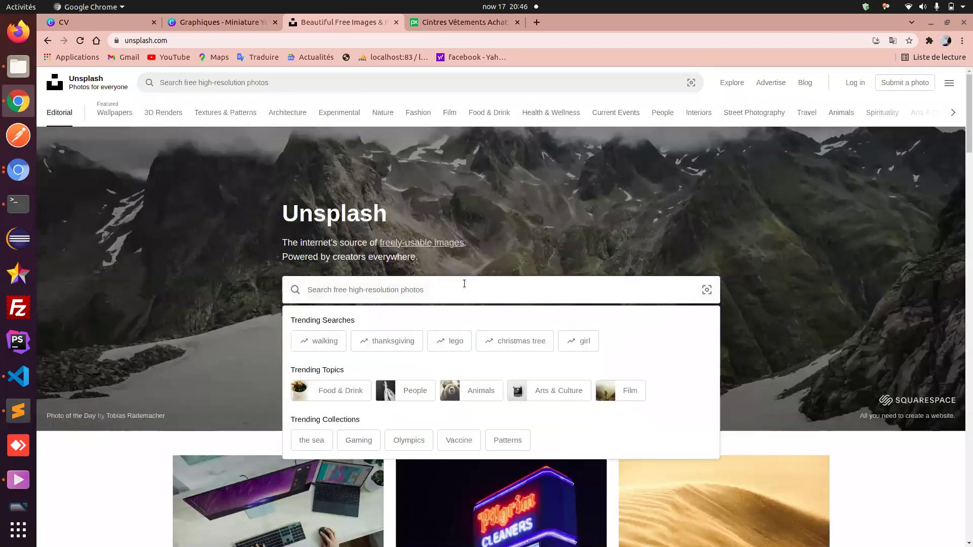
pyautogui.write('ves')
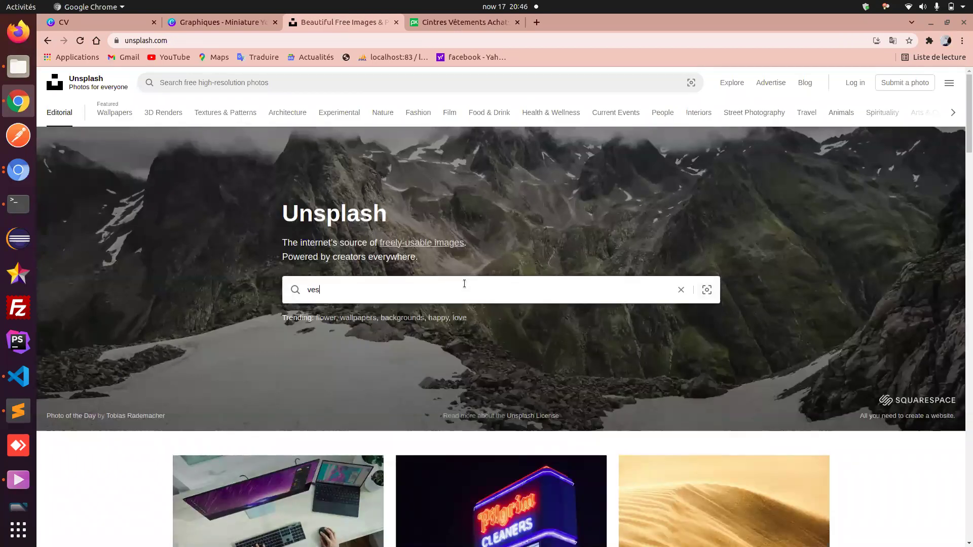
pyautogui.write('te')
pyautogui.press('Return')
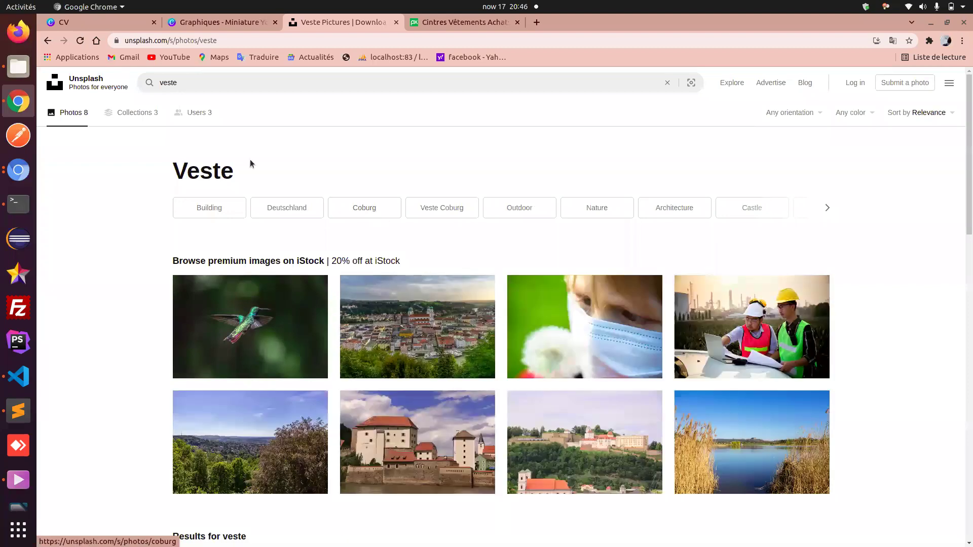
# - Clear the 'veste' search query and go back to the Canva design
pyautogui.click(208, 84)
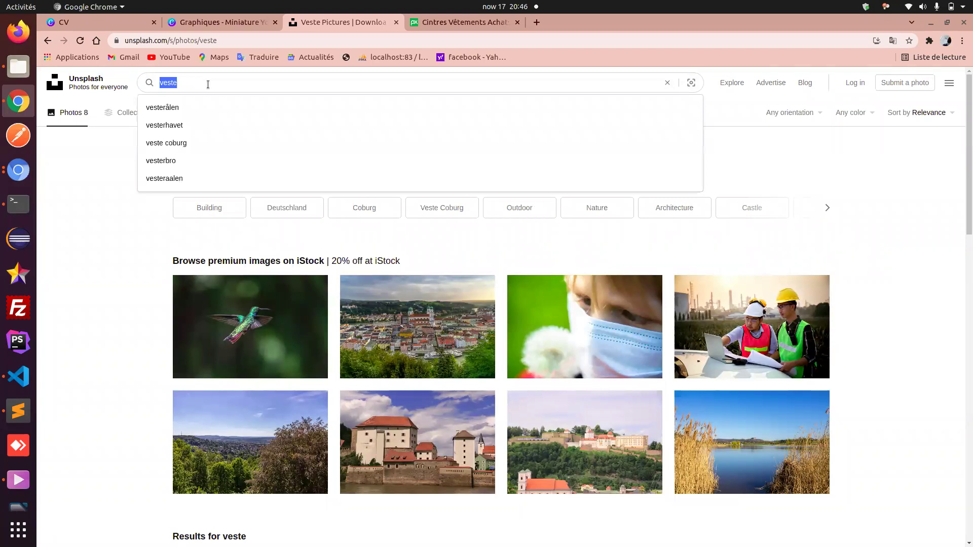
pyautogui.press('BackSpace')
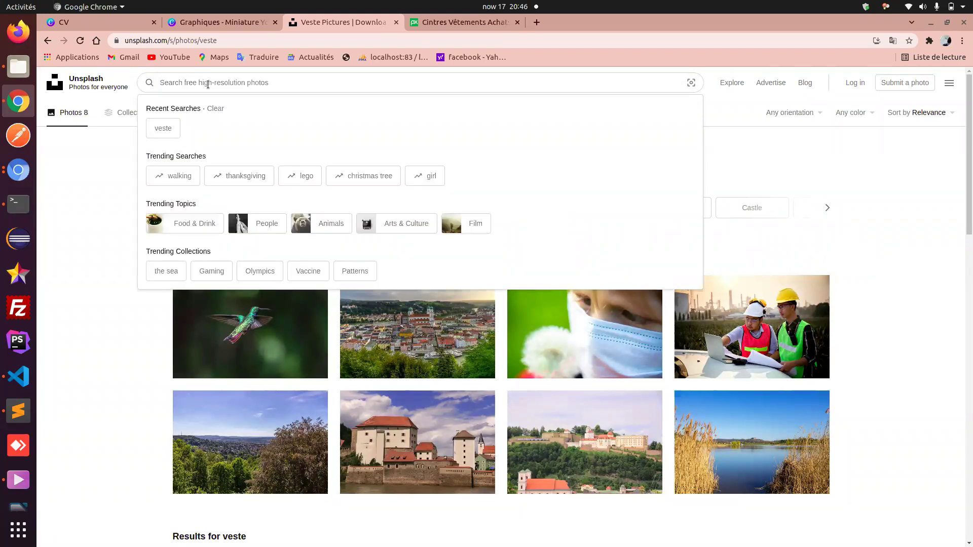
pyautogui.click(198, 25)
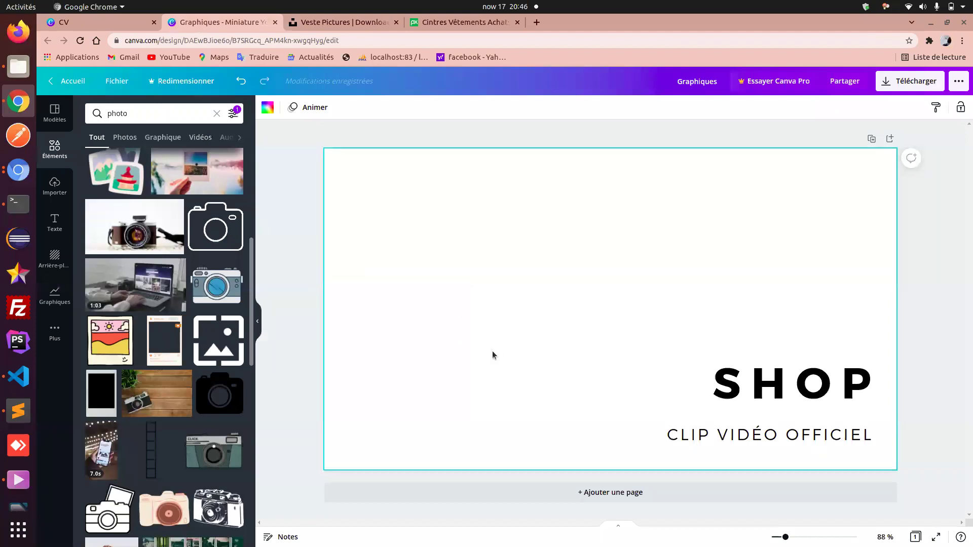
# - Add the previously uploaded portrait photo from the uploads to the thumbnail page
pyautogui.click(128, 138)
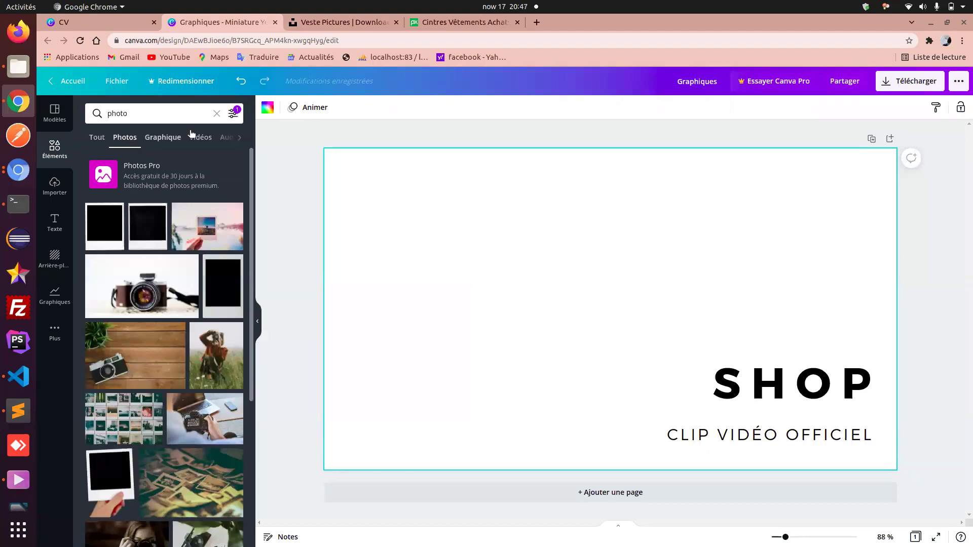
pyautogui.click(55, 189)
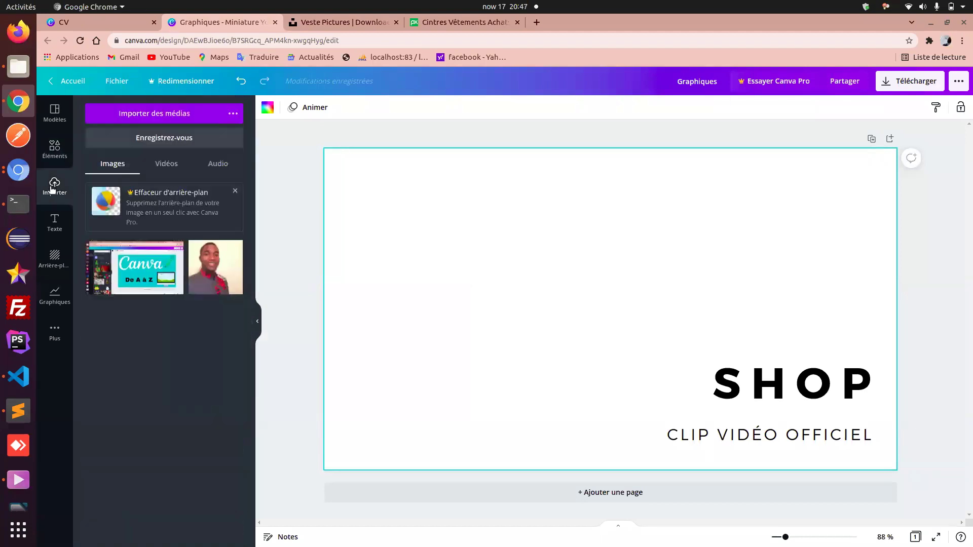
pyautogui.click(217, 273)
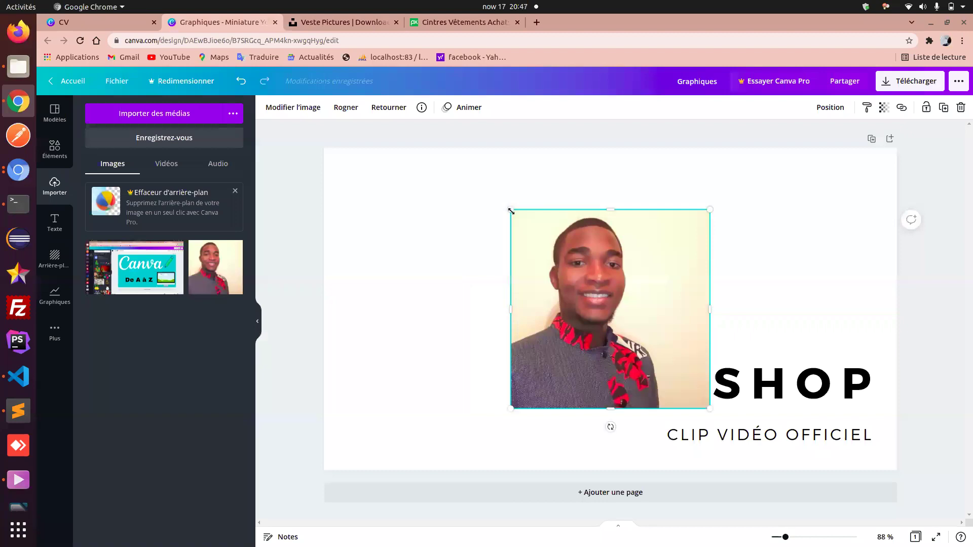
# - Resize the portrait photo to span the page's full height across its left half, before the SHOP text
pyautogui.moveTo(421, 298); pyautogui.dragTo(324, 272)
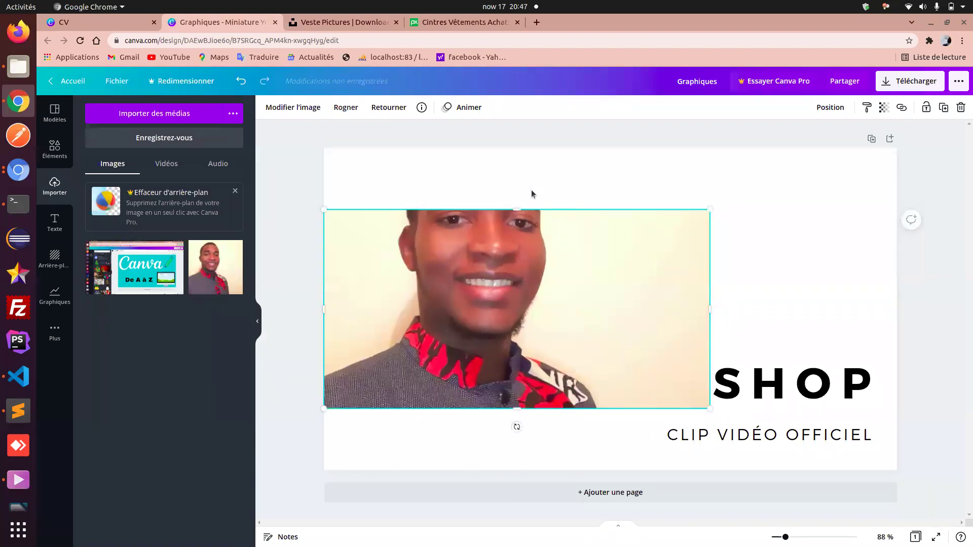
pyautogui.moveTo(516, 209); pyautogui.dragTo(504, 145)
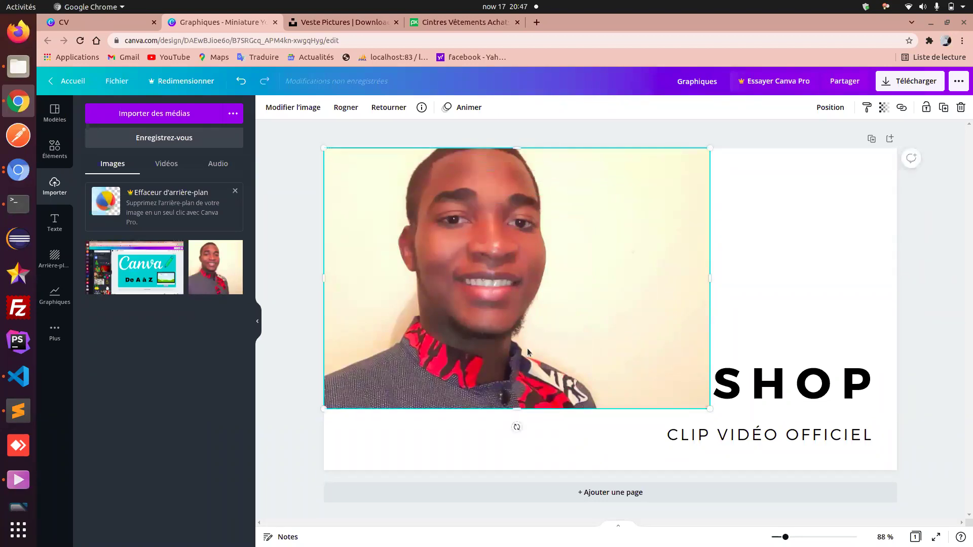
pyautogui.moveTo(518, 410); pyautogui.dragTo(522, 468)
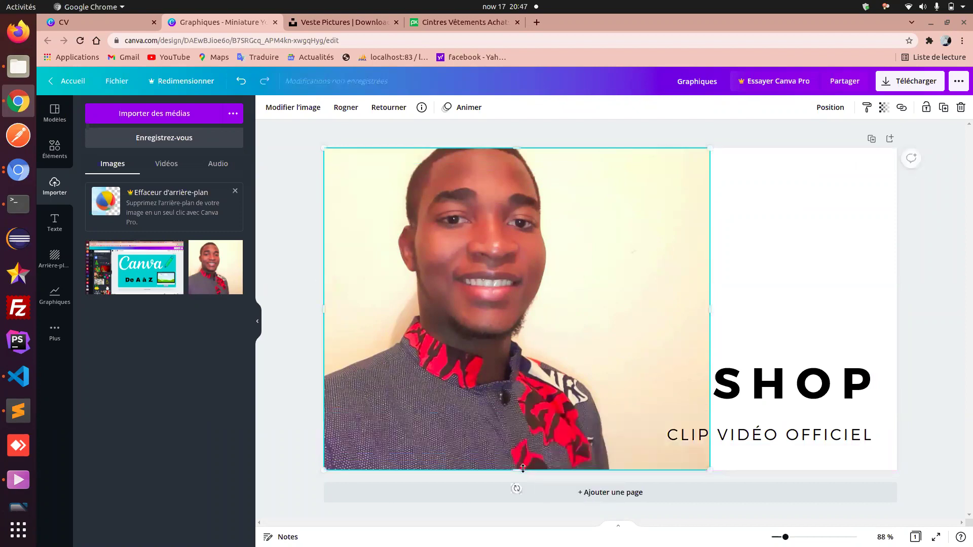
pyautogui.moveTo(712, 313); pyautogui.dragTo(660, 311)
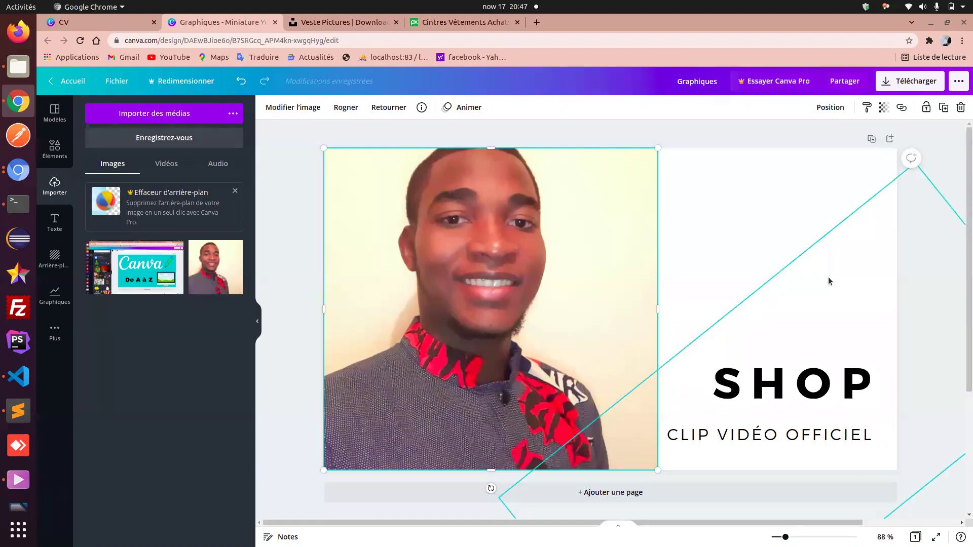
# - Delete the portrait photo and the SHOP title from the page
pyautogui.press('Delete')
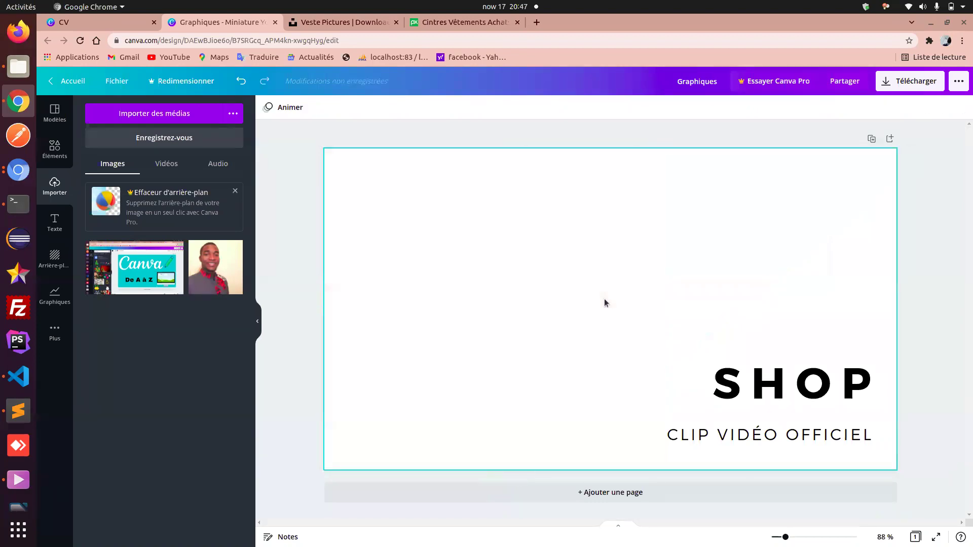
pyautogui.click(723, 390)
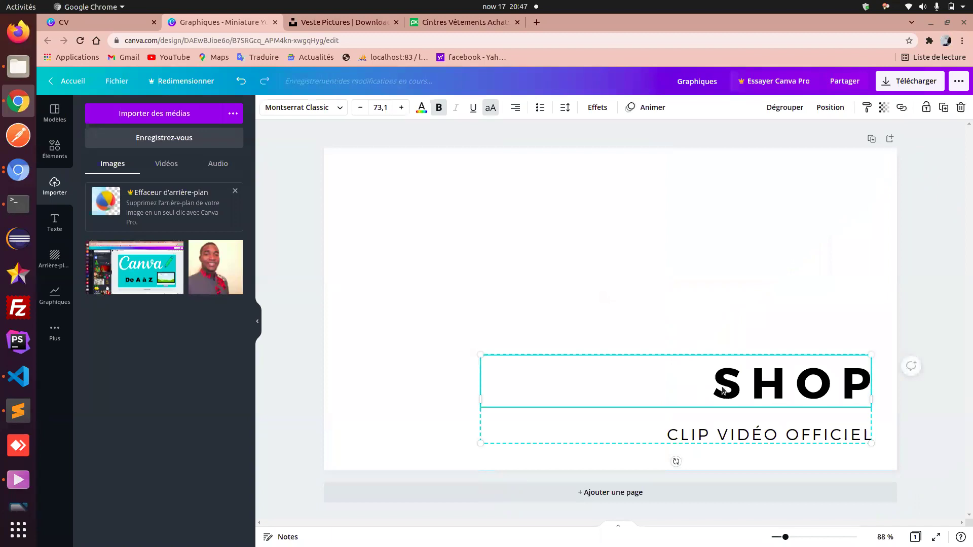
pyautogui.press('Delete')
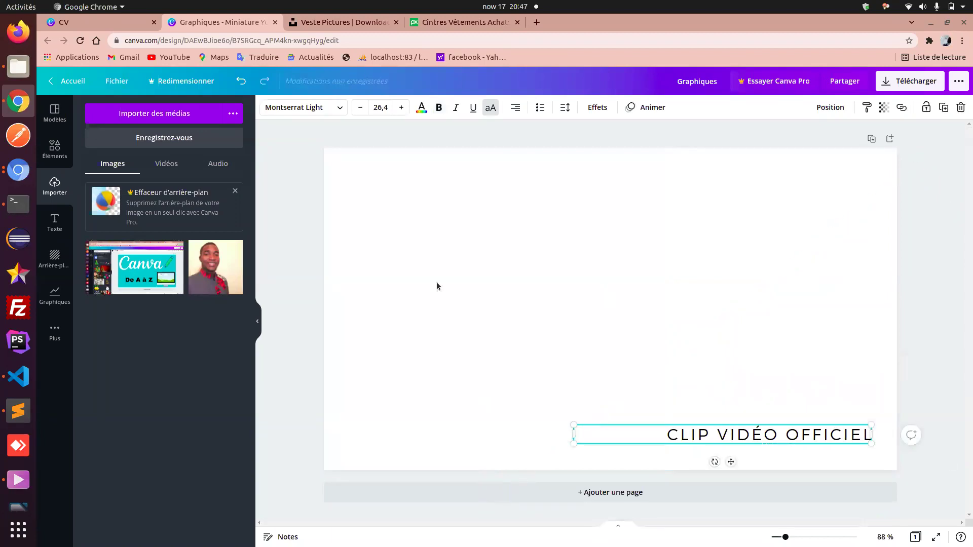
# - Erase the CLIP VIDÉO OFFICIEL text and remove the leftover empty text box
pyautogui.doubleClick(623, 438)
pyautogui.press('BackSpace')
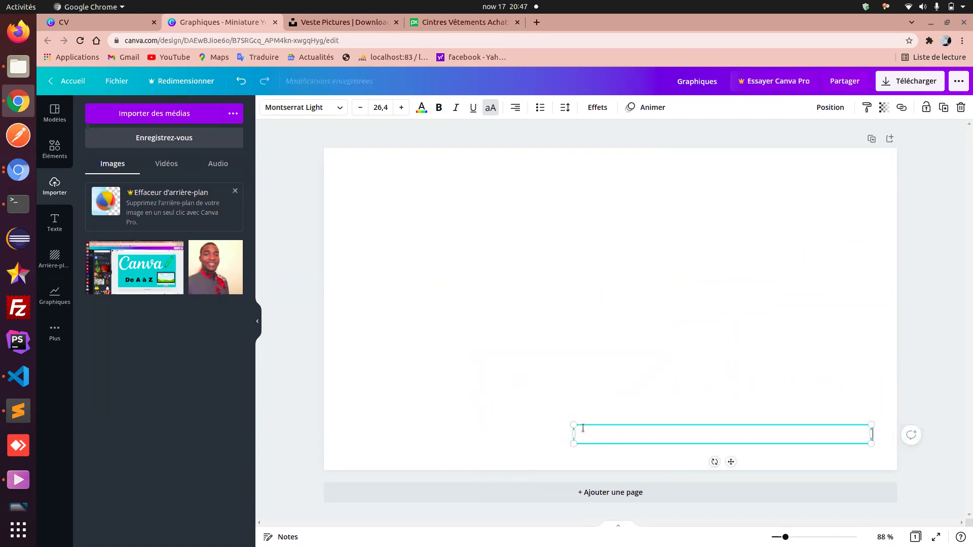
pyautogui.click(647, 390)
pyautogui.press('Escape')
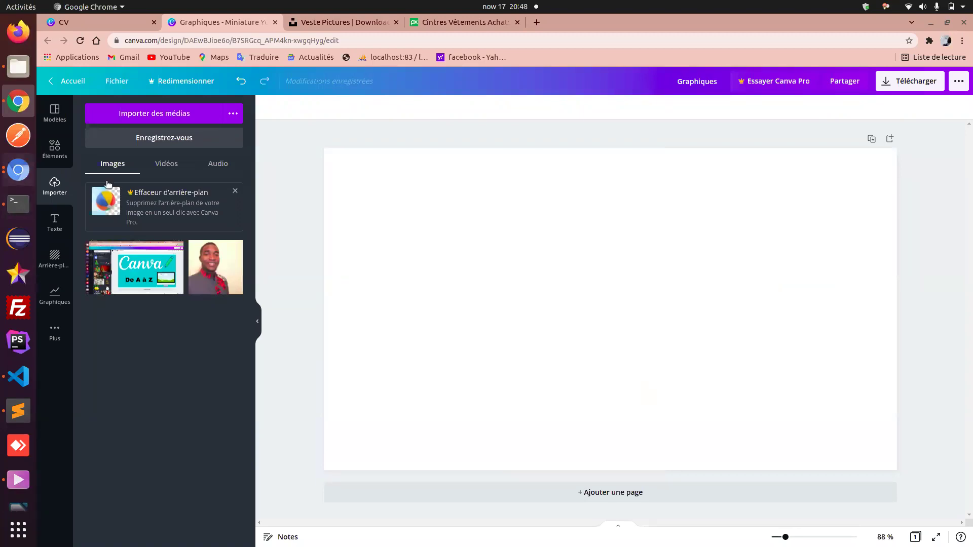
pyautogui.click(21, 68)
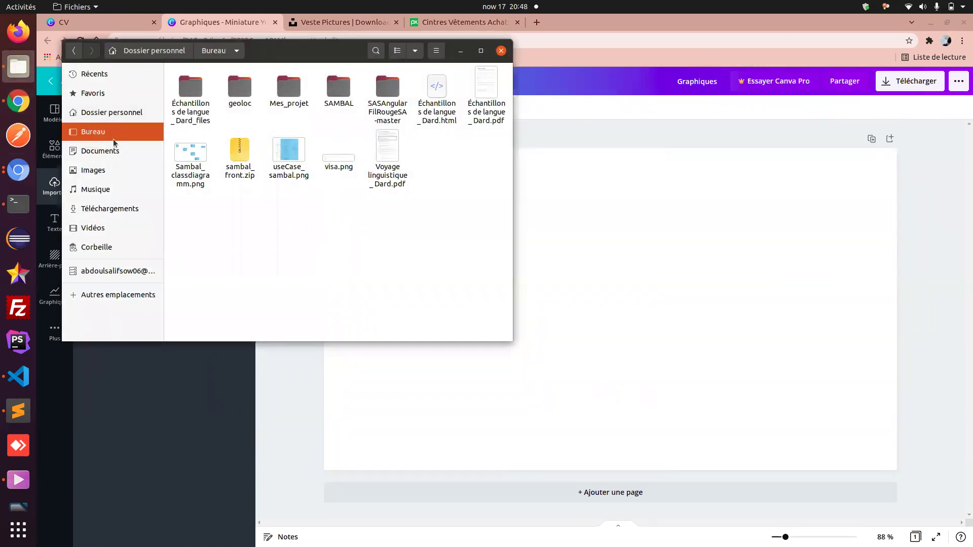
pyautogui.click(117, 214)
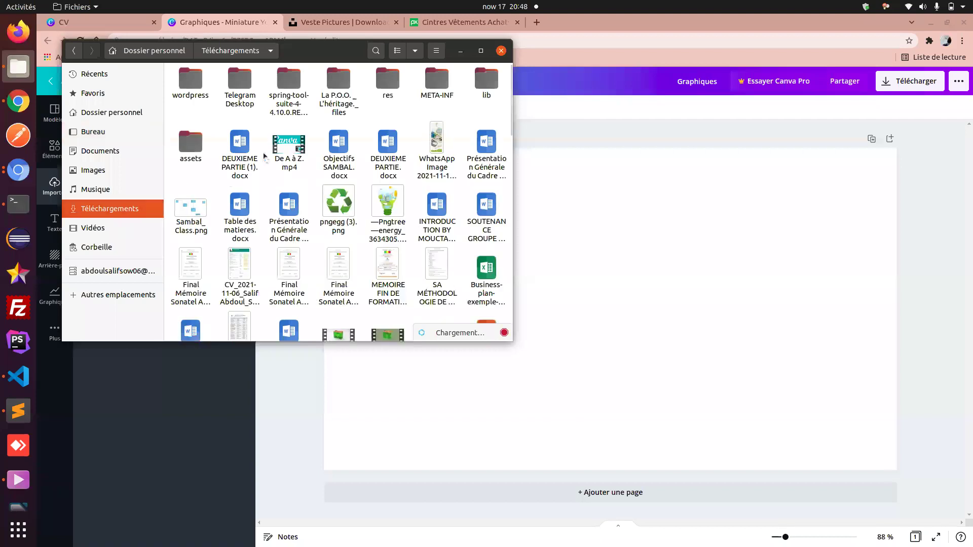
pyautogui.click(283, 155)
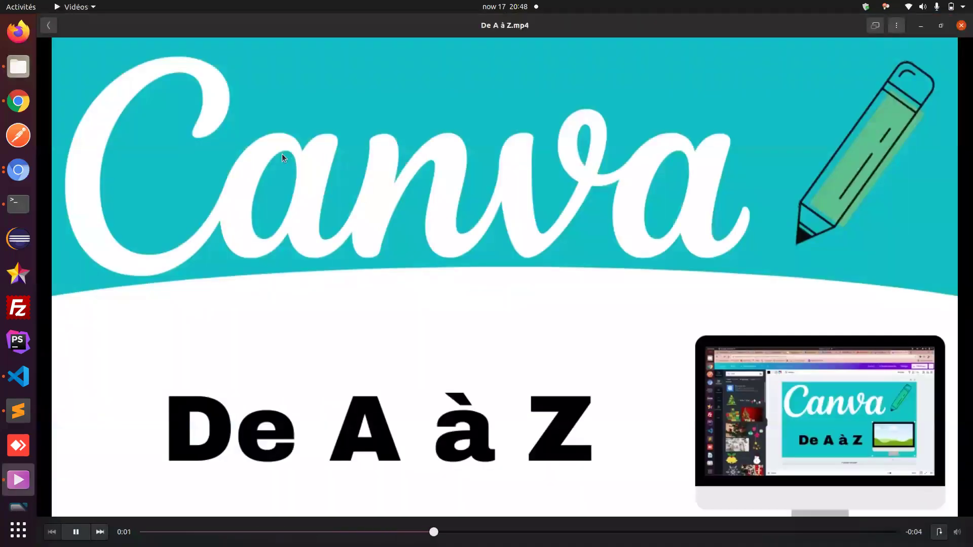
pyautogui.click(425, 269)
pyautogui.moveTo(487, 326)
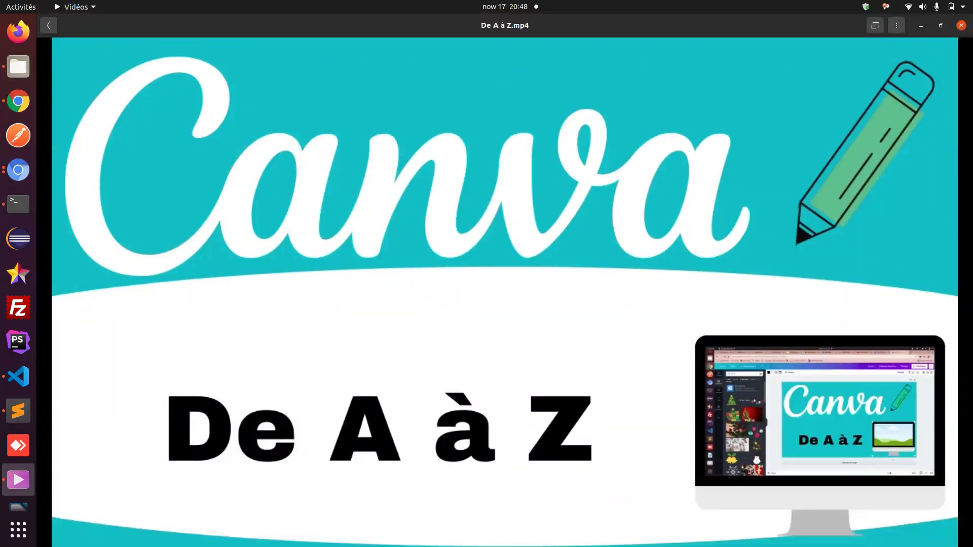
pyautogui.click(17, 171)
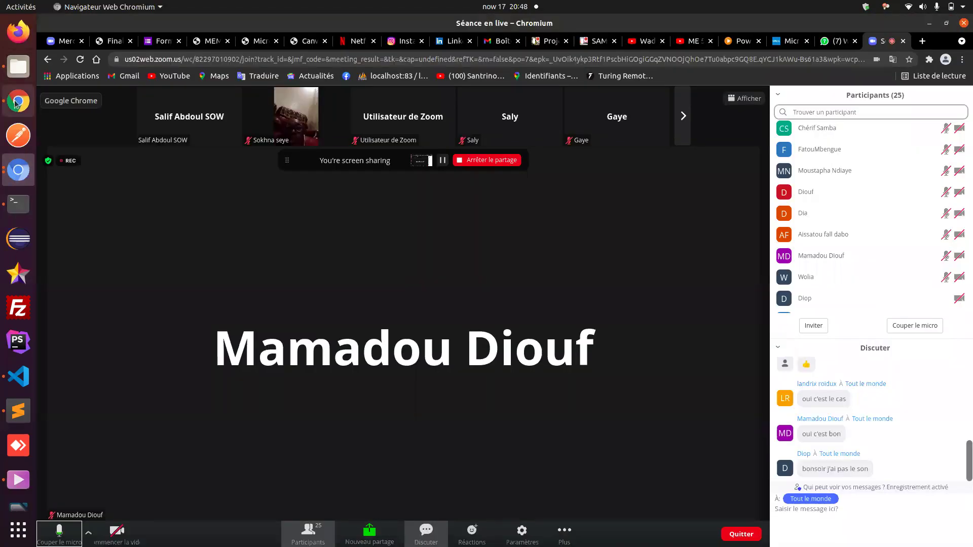
pyautogui.click(17, 101)
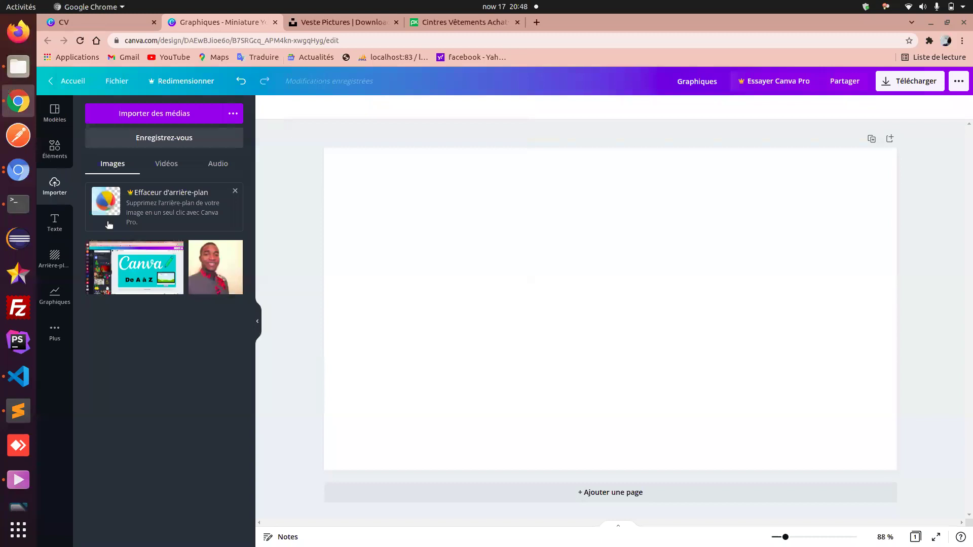
# - In the Éléments panel, replace the 'photo' search with 'canva'
pyautogui.click(55, 110)
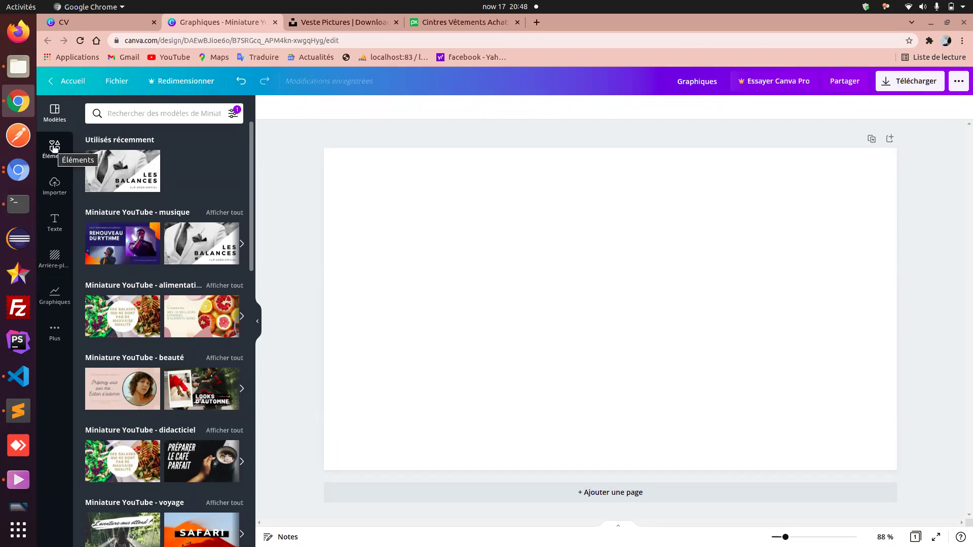
pyautogui.click(54, 147)
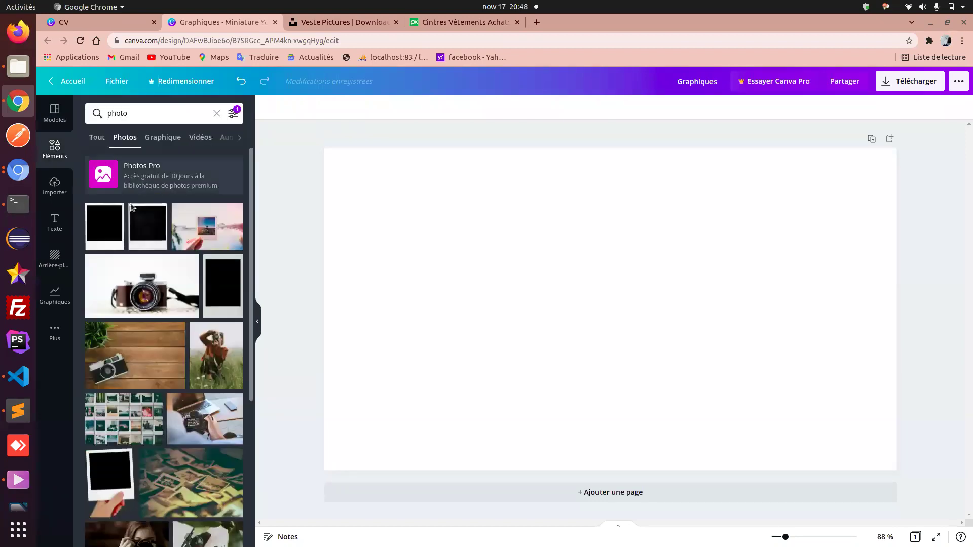
pyautogui.click(118, 112)
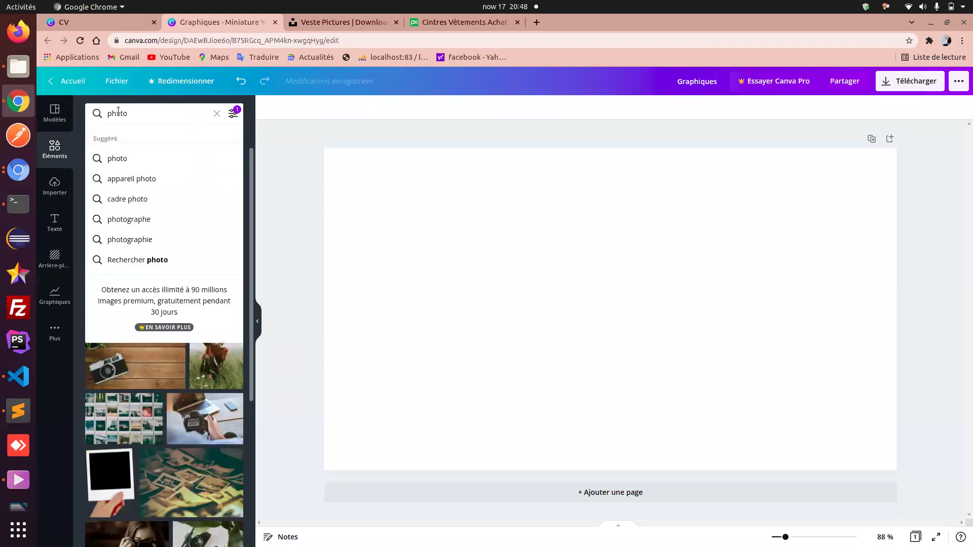
pyautogui.doubleClick(119, 113)
pyautogui.write('canva')
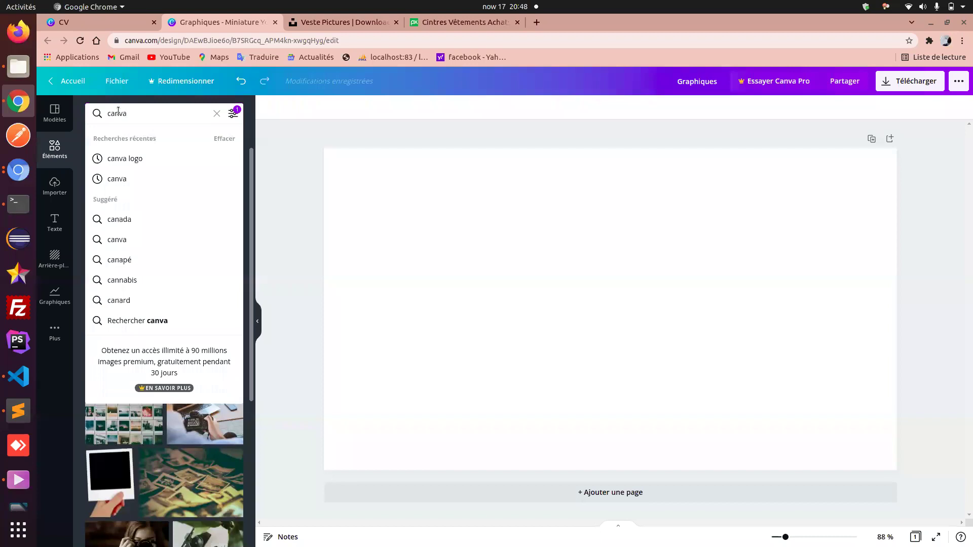
pyautogui.press('Return')
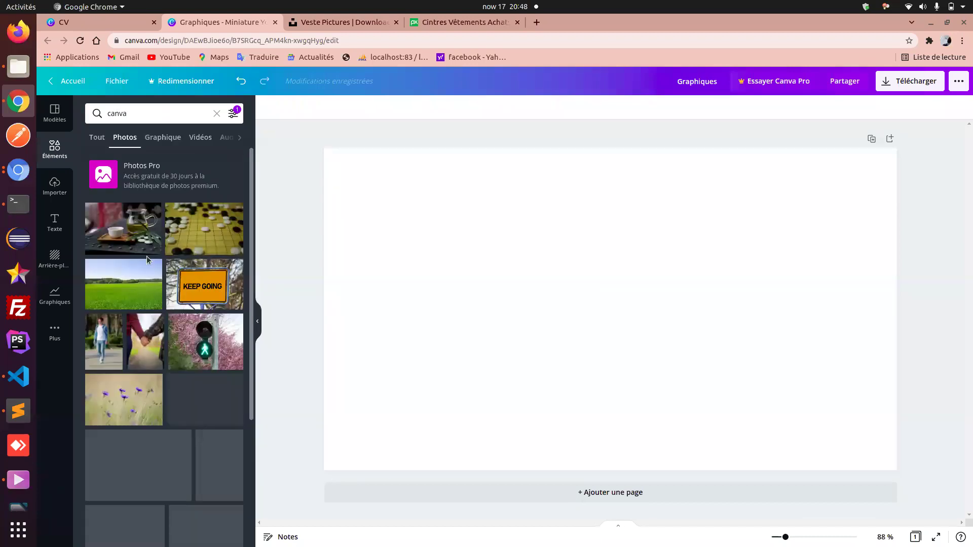
# - Switch the 'canva' results to the Tout tab and browse the mixed results
pyautogui.scroll(-10, 147, 256)
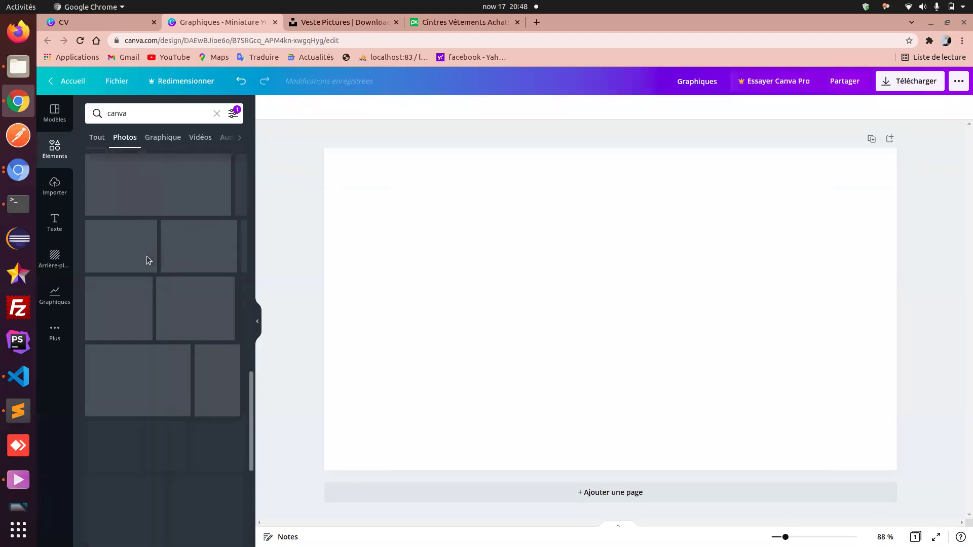
pyautogui.scroll(-5, 147, 259)
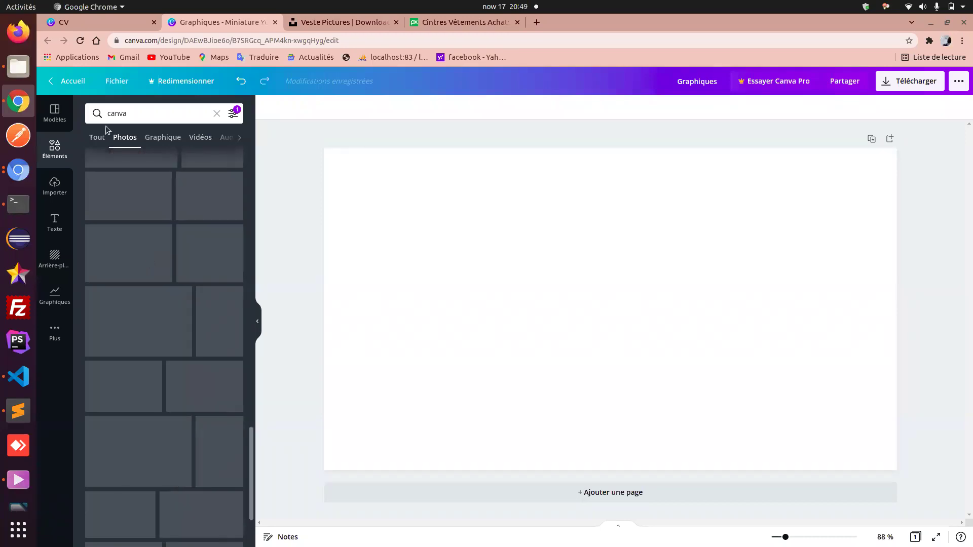
pyautogui.click(98, 138)
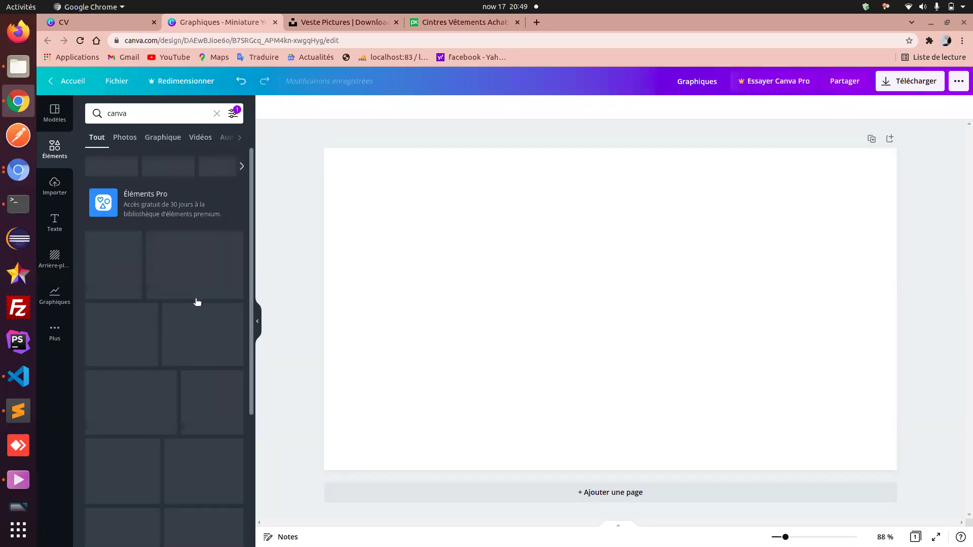
pyautogui.scroll(-3, 197, 301)
pyautogui.scroll(-10, 197, 301)
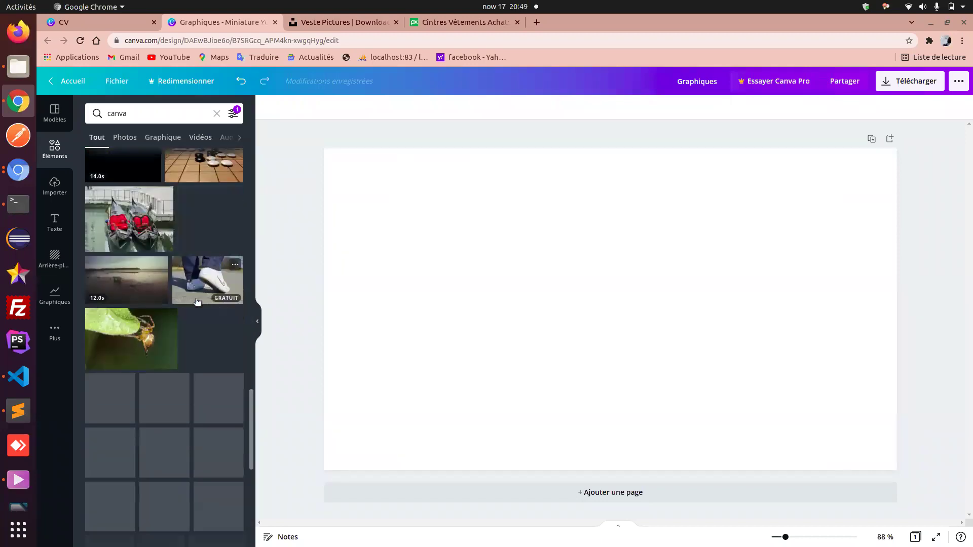
pyautogui.scroll(-5, 197, 302)
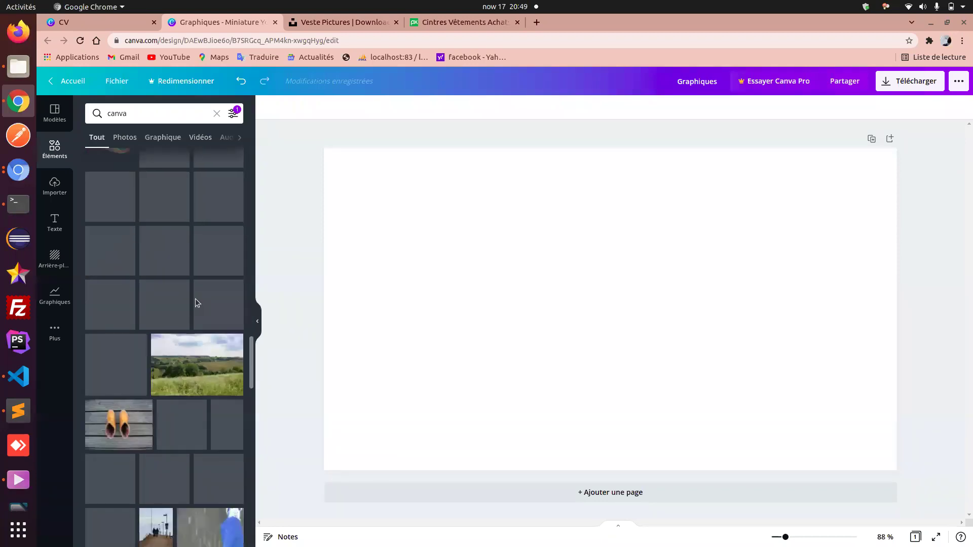
# - Search 'canva logo' and add the round blue-purple gradient Canva logo to the page centre
pyautogui.click(178, 111)
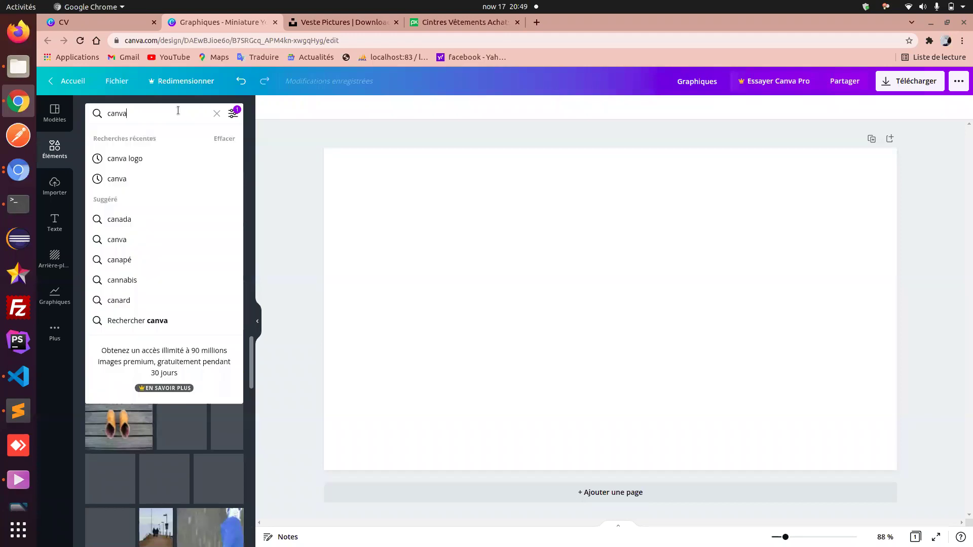
pyautogui.write('logo')
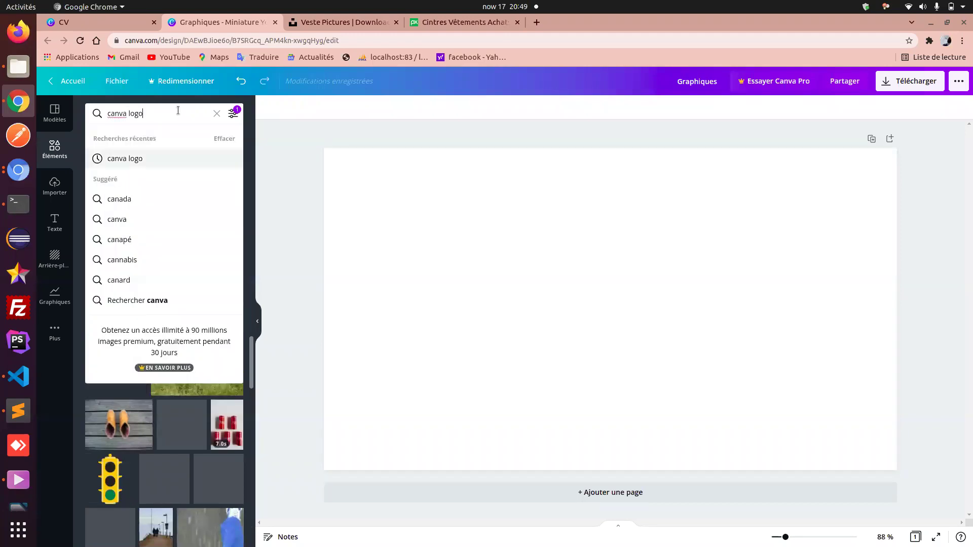
pyautogui.press('Return')
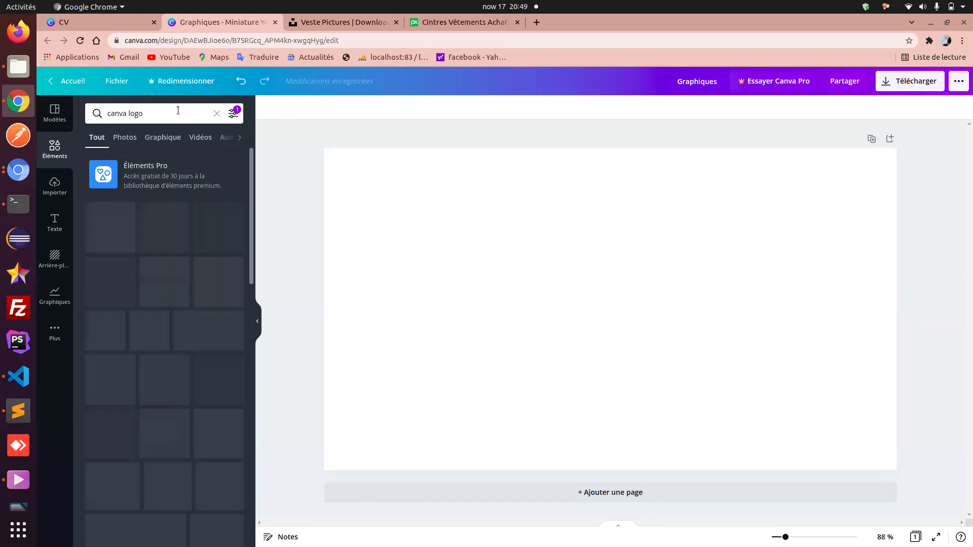
pyautogui.scroll(-5, 168, 330)
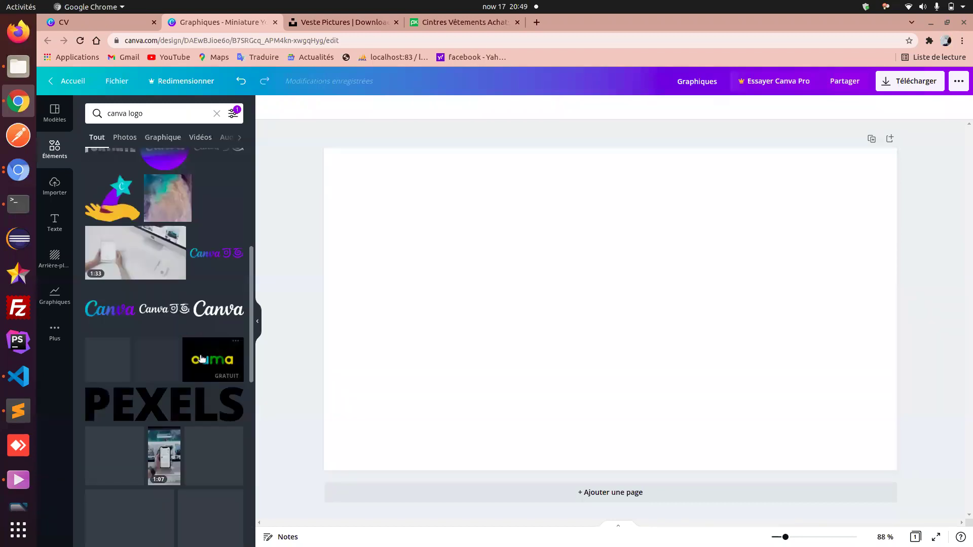
pyautogui.scroll(2, 202, 359)
pyautogui.scroll(2, 202, 359)
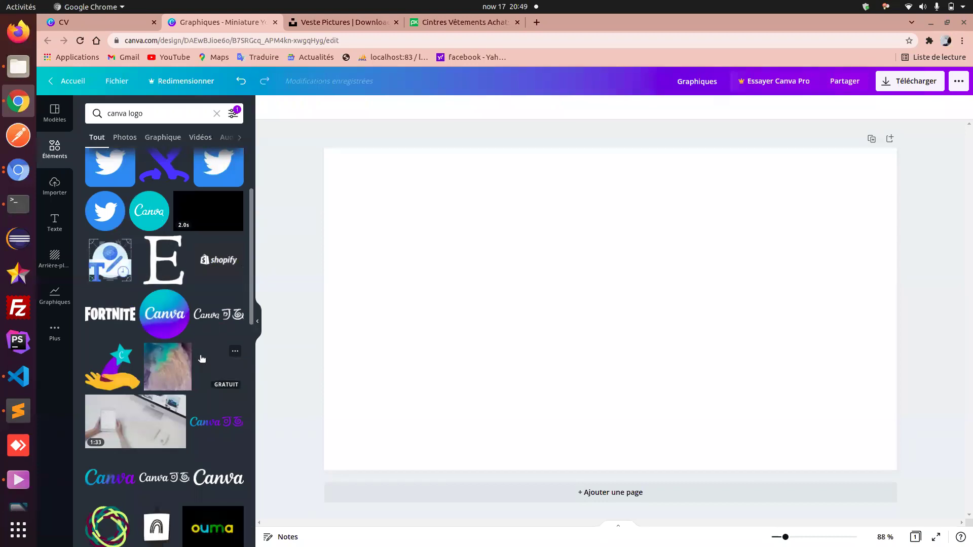
pyautogui.scroll(-3, 202, 359)
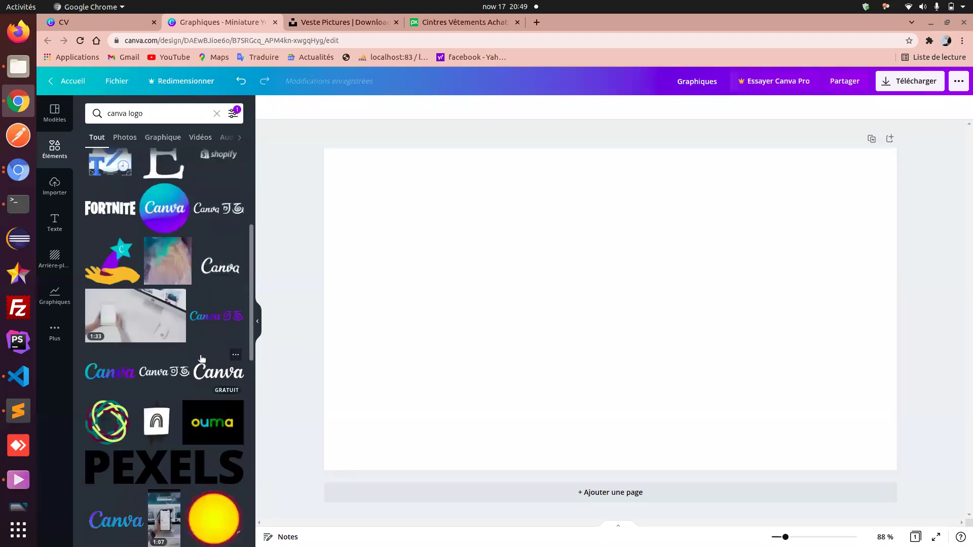
pyautogui.click(169, 212)
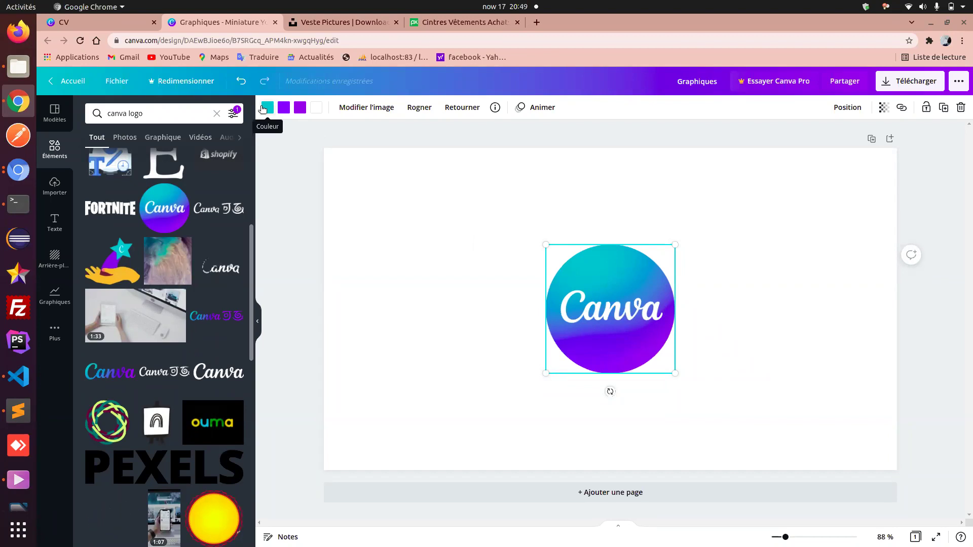
# - Select the page background and show its Couleur options
pyautogui.click(422, 259)
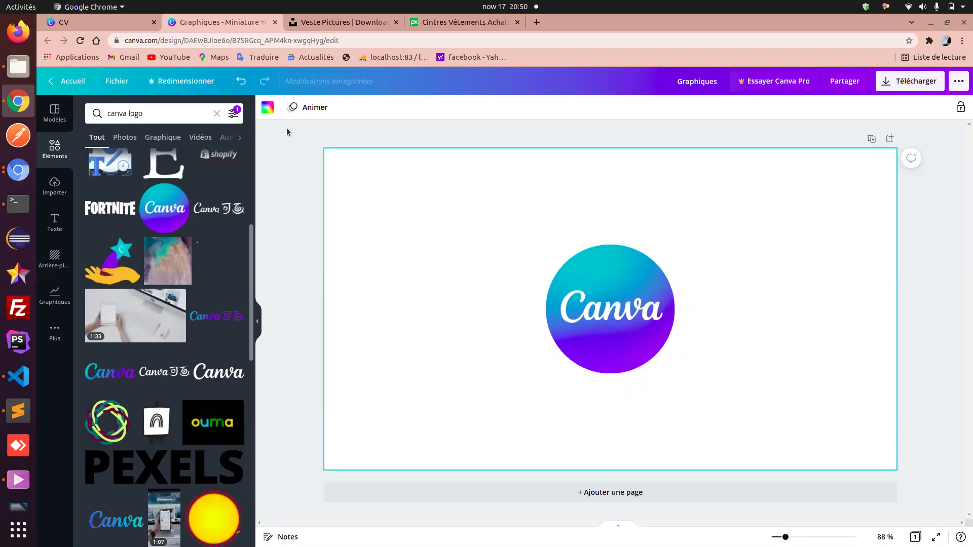
pyautogui.click(267, 109)
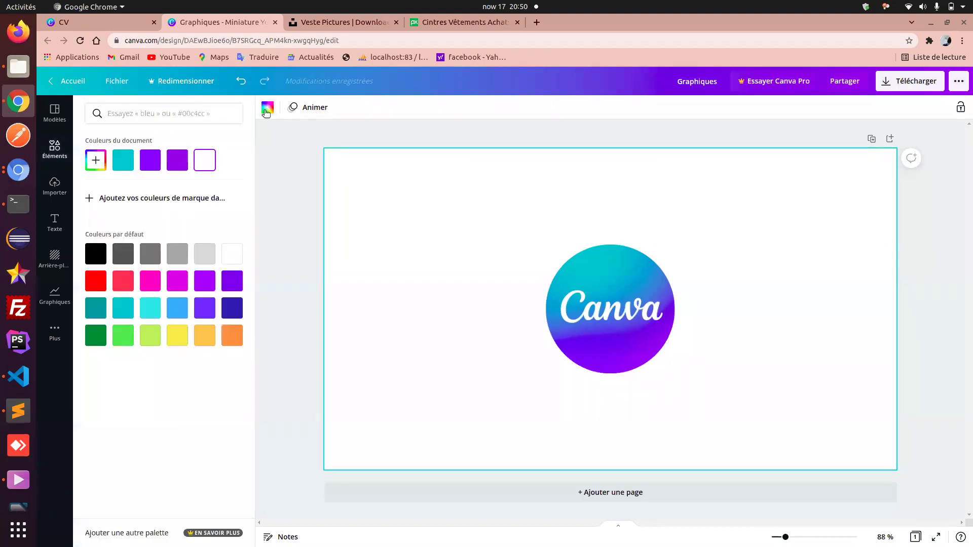
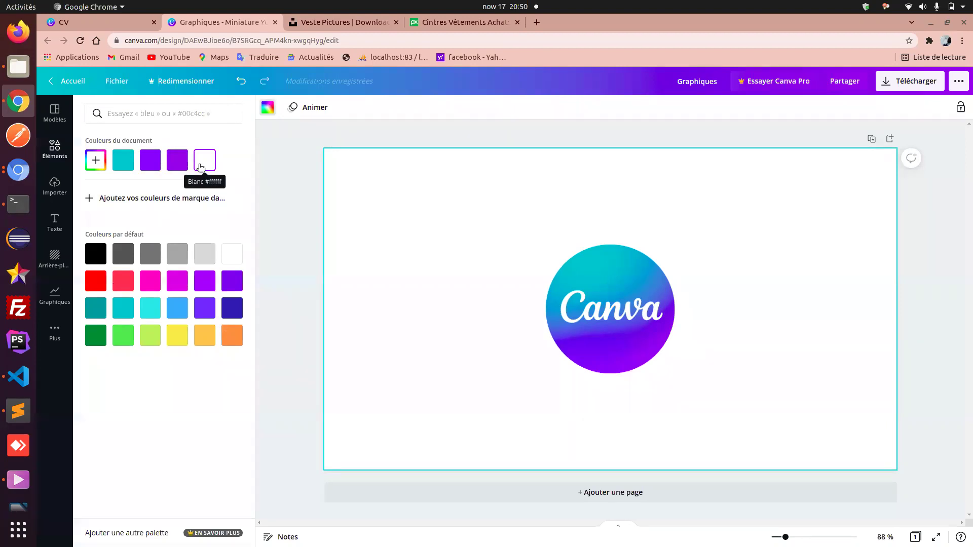
# - Colour the page background teal #00c4cc and select the round Canva logo
pyautogui.click(122, 161)
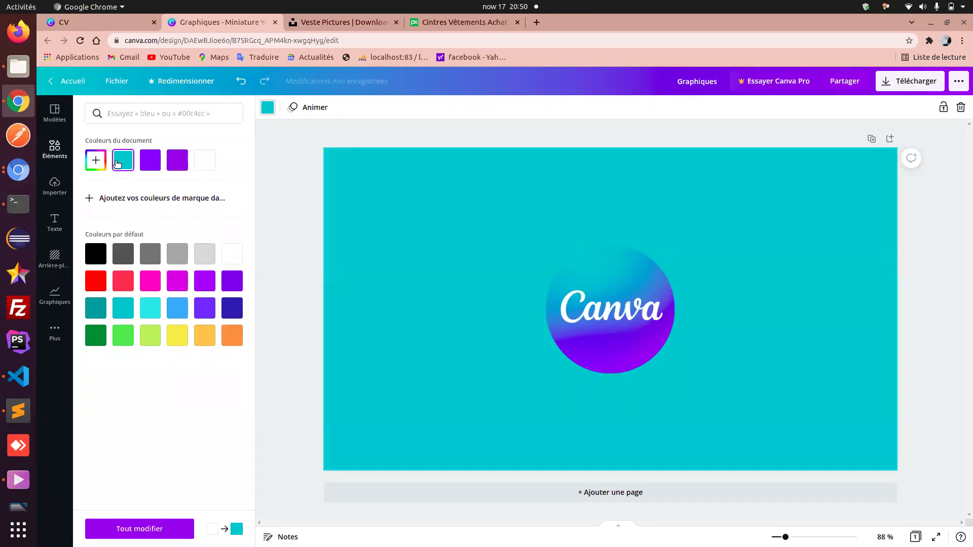
pyautogui.click(606, 372)
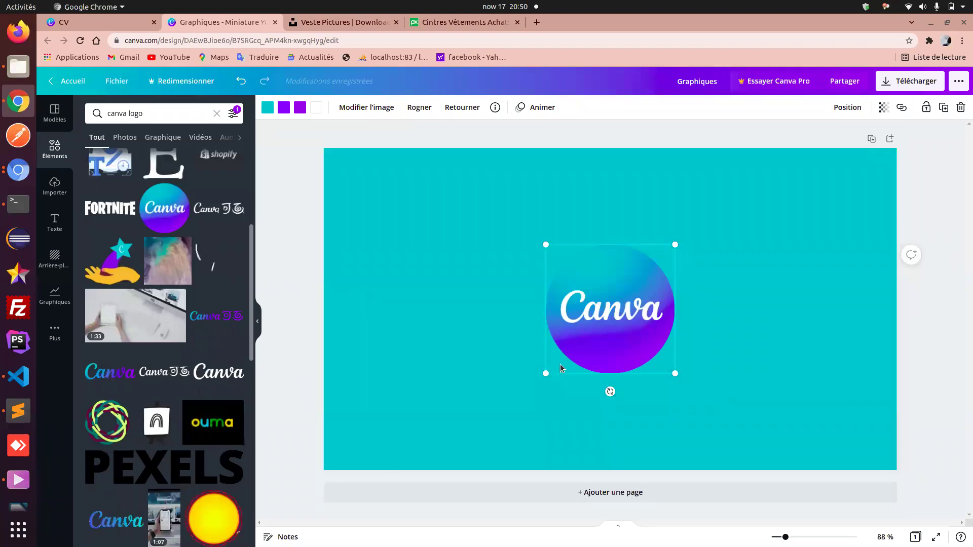
# - Delete the round gradient logo and add the white Canva wordmark in its place
pyautogui.press('Delete')
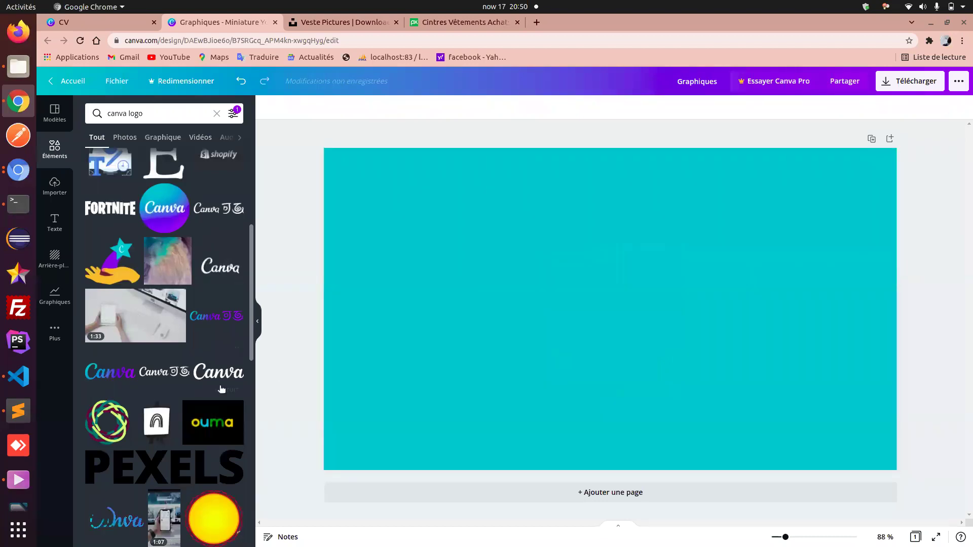
pyautogui.click(220, 381)
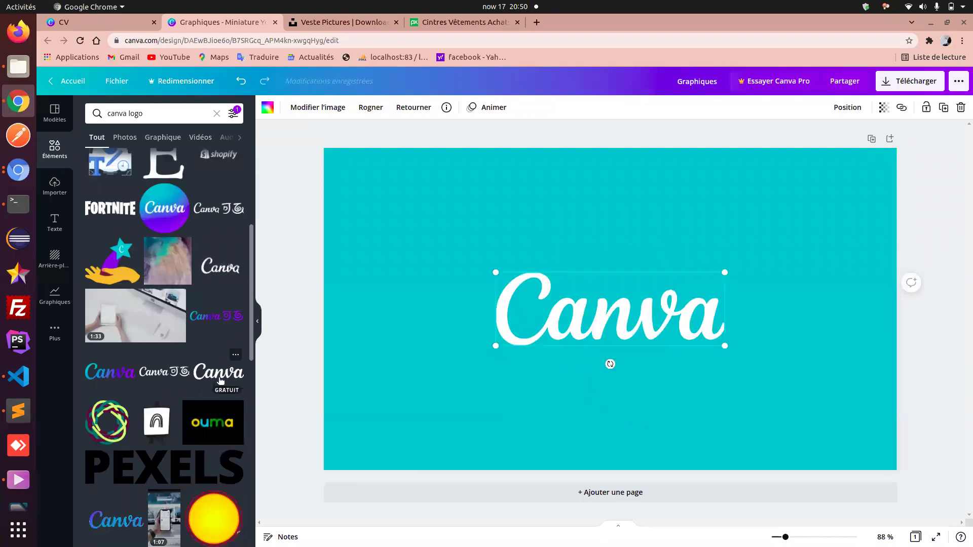
pyautogui.scroll(-2, 1, 361)
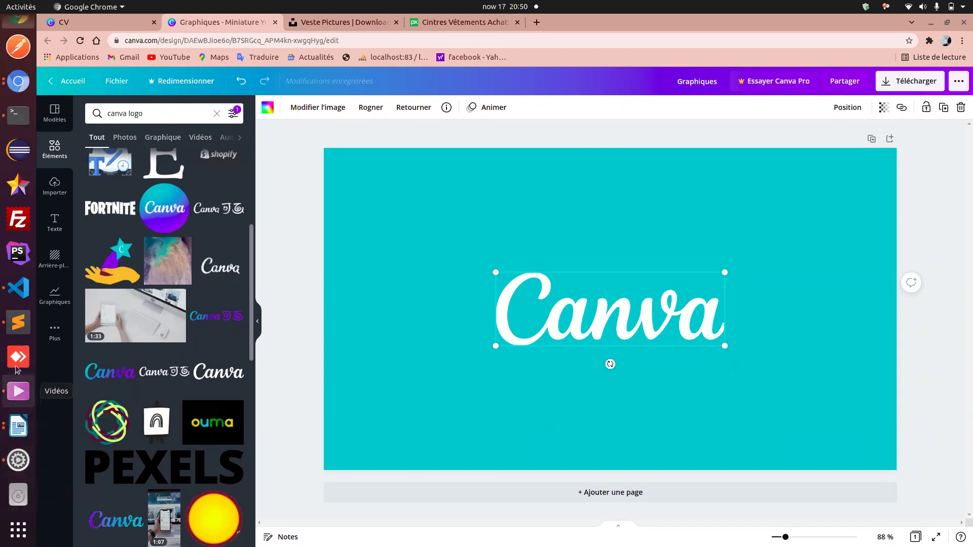
pyautogui.click(19, 391)
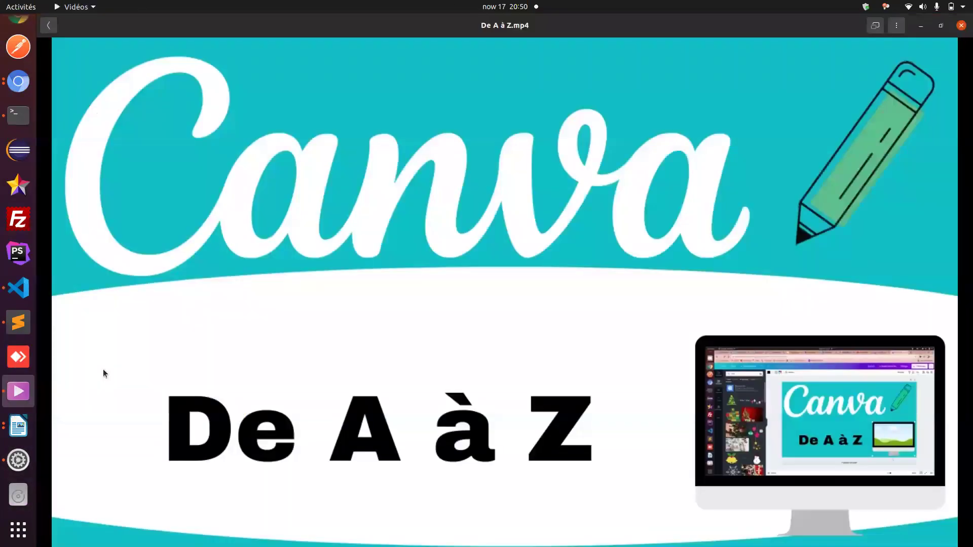
pyautogui.moveTo(236, 387)
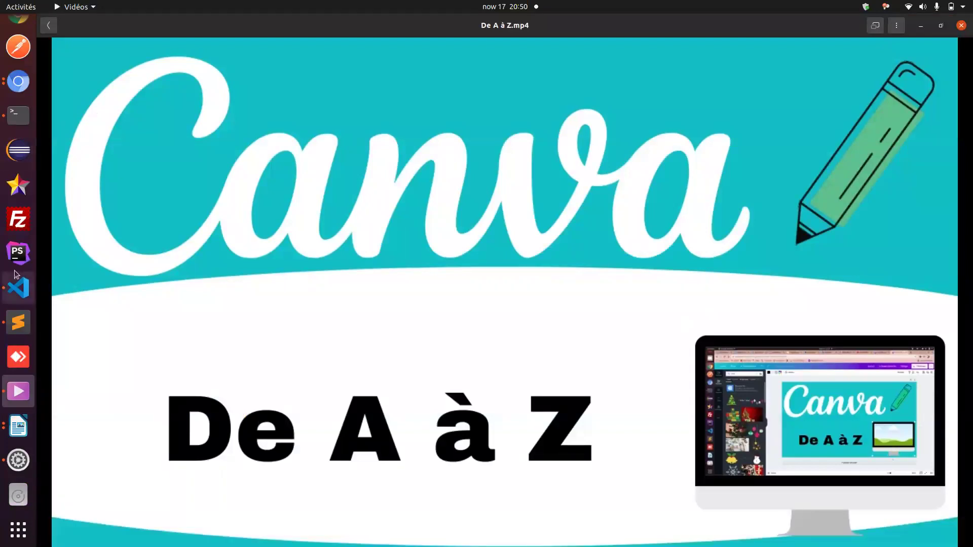
pyautogui.click(24, 89)
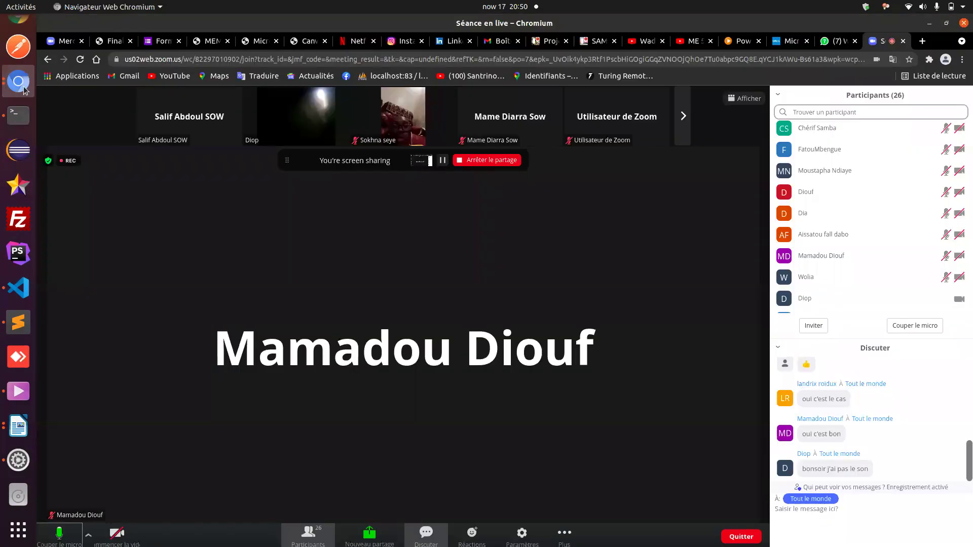
pyautogui.scroll(1, 19, 101)
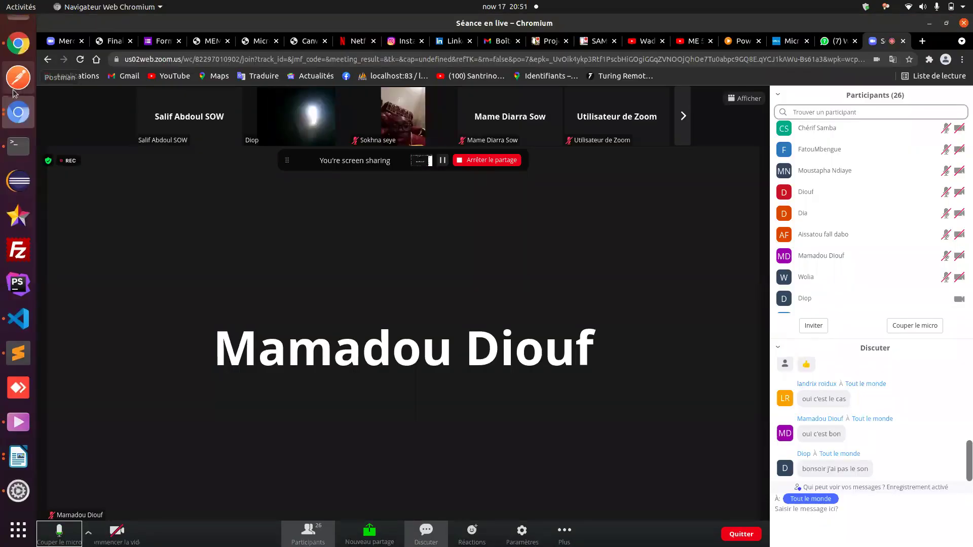
pyautogui.click(15, 115)
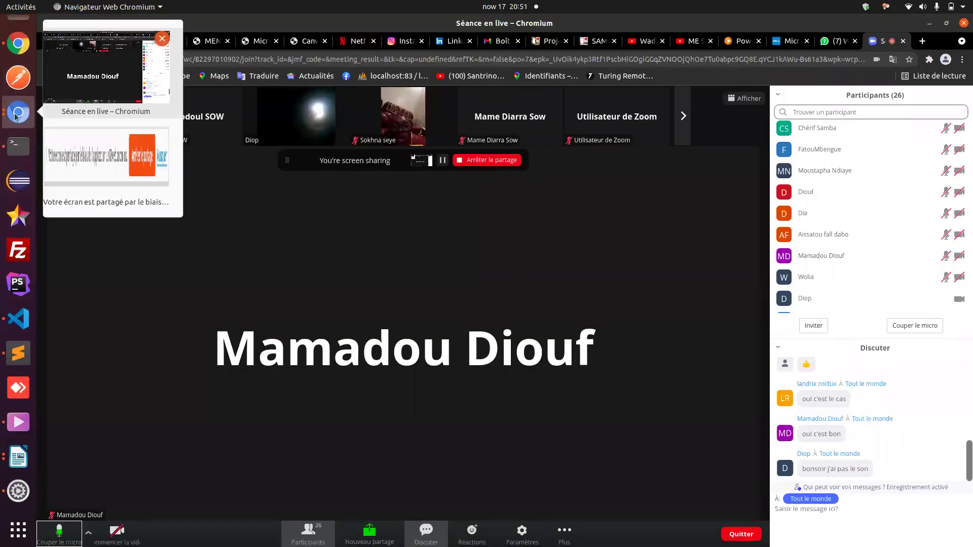
pyautogui.click(18, 37)
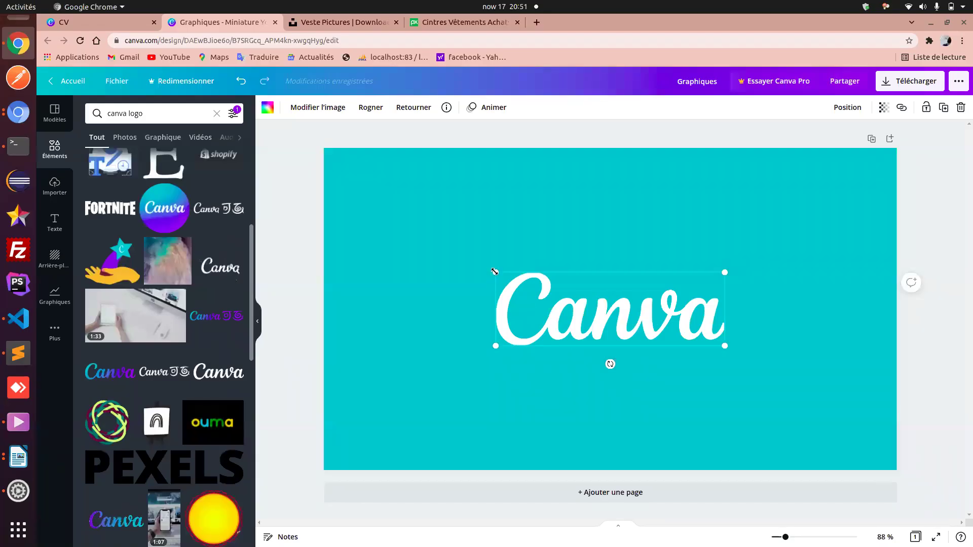
# - Enlarge the white wordmark across the top of the page, then compare with the reference video
pyautogui.moveTo(495, 272); pyautogui.dragTo(354, 175)
pyautogui.moveTo(516, 287); pyautogui.dragTo(513, 226)
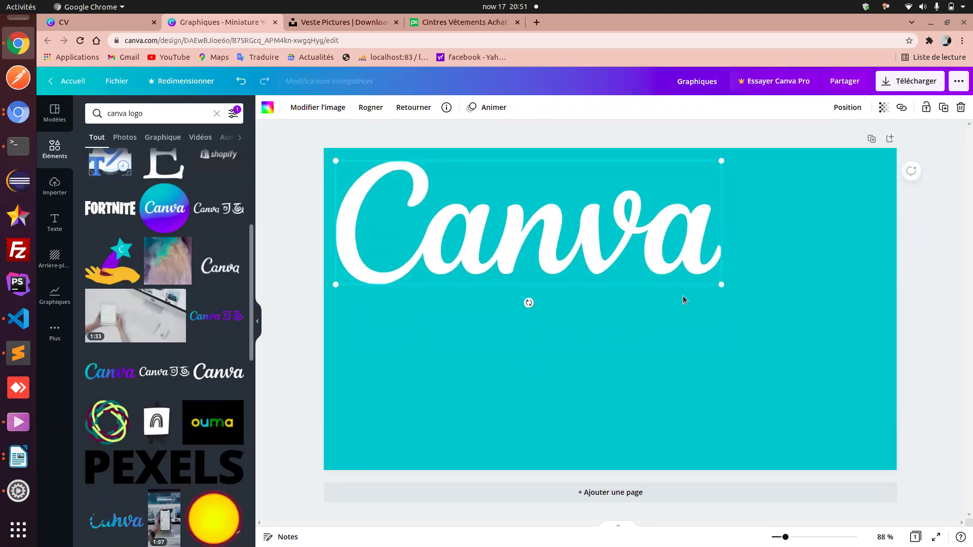
pyautogui.moveTo(720, 281); pyautogui.dragTo(747, 291)
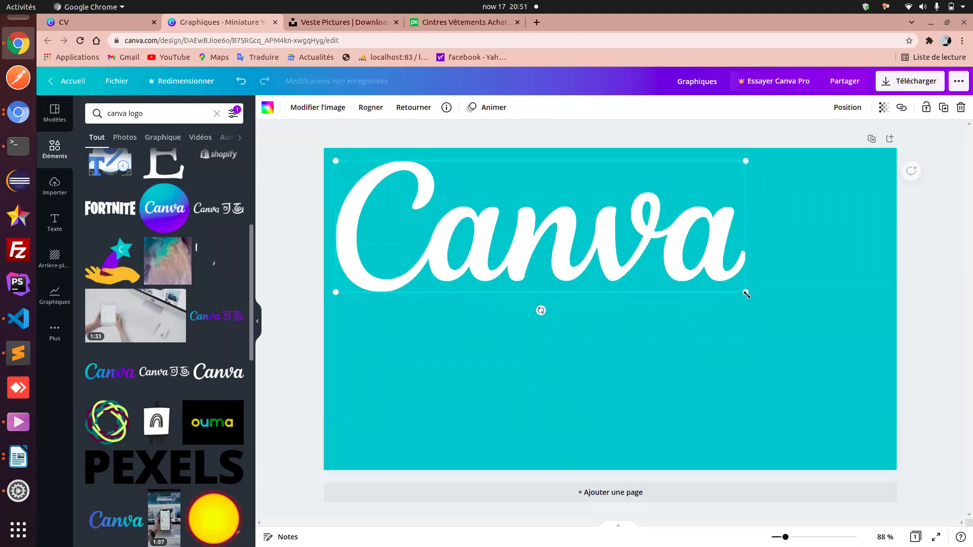
pyautogui.click(768, 354)
pyautogui.click(18, 420)
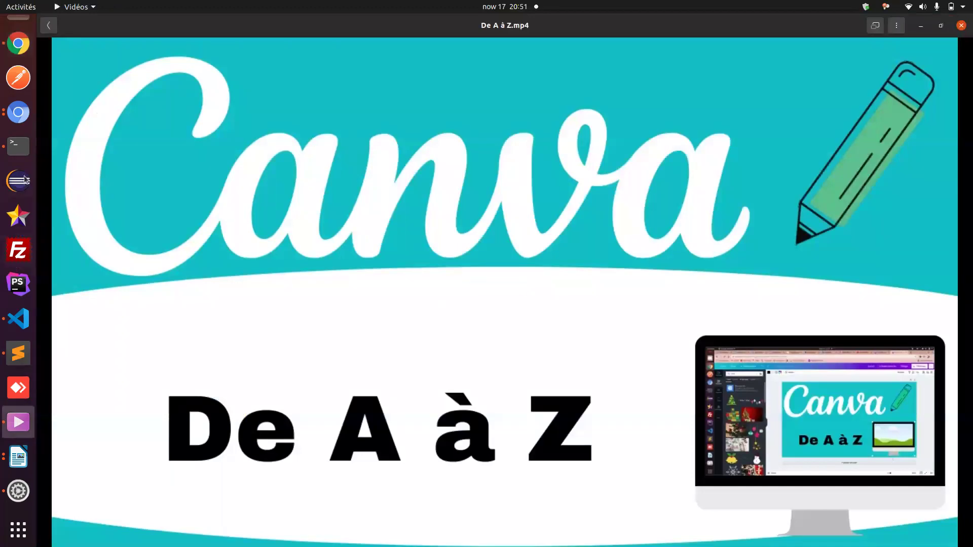
# - Go back to the Canva editor and show the Texte panel's heading options
pyautogui.click(16, 112)
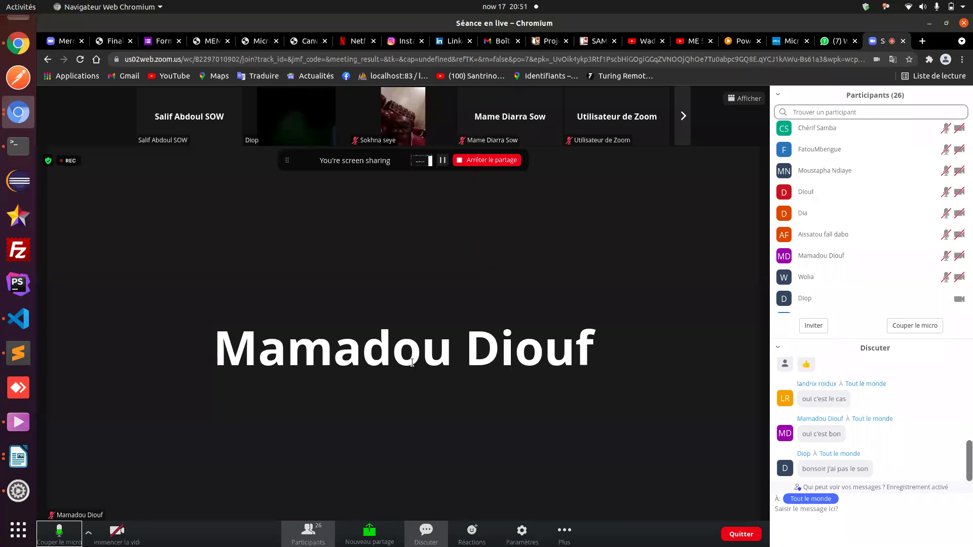
pyautogui.click(16, 47)
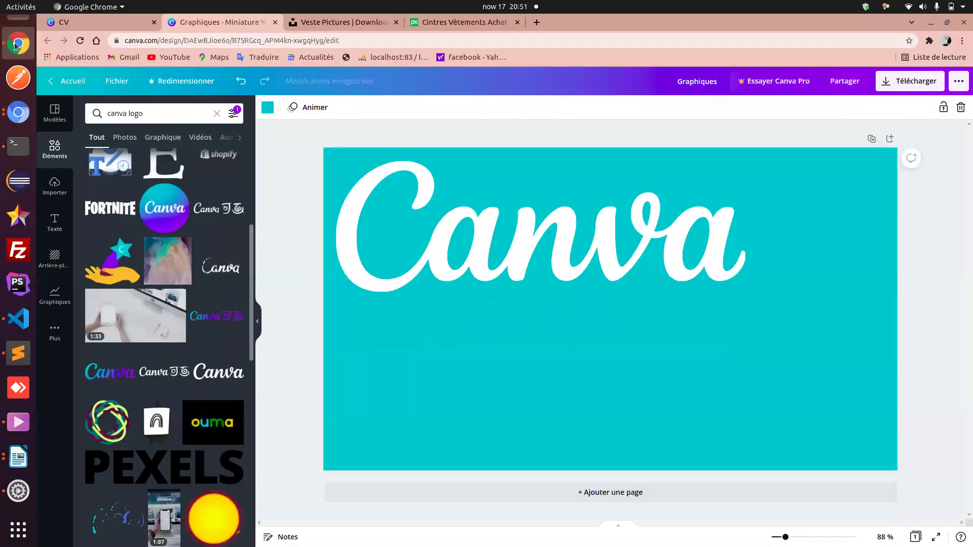
pyautogui.click(54, 223)
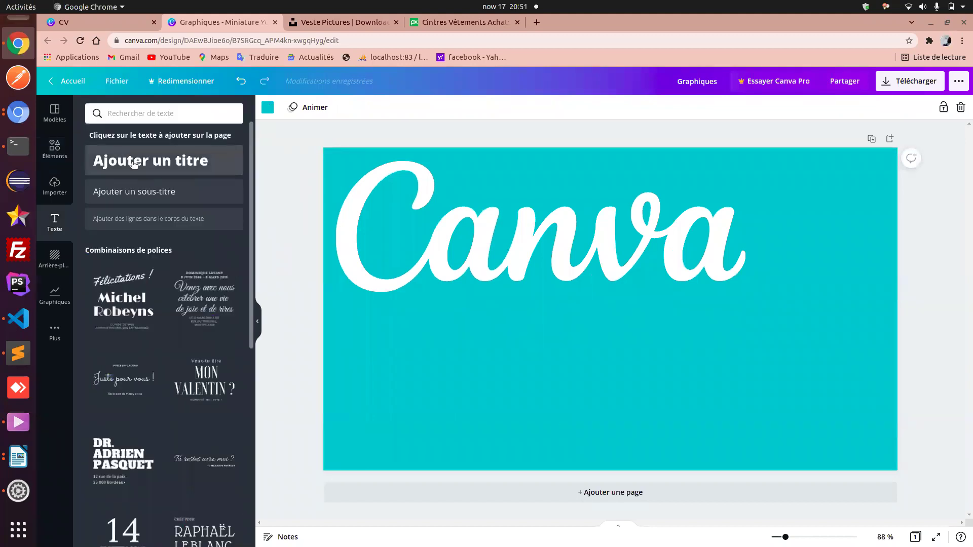
# - Add a 'De A à Z' heading and move it toward the bottom of the page
pyautogui.click(135, 163)
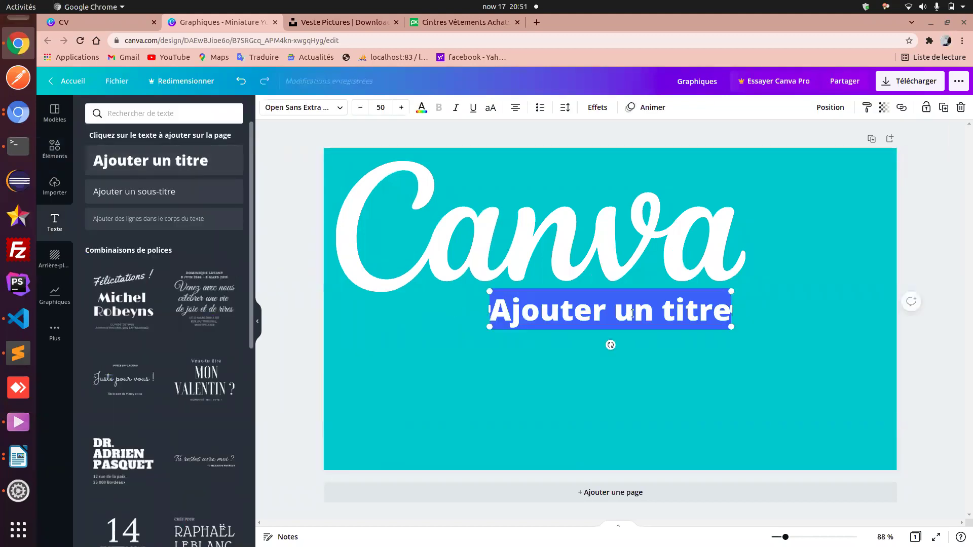
pyautogui.write('De A')
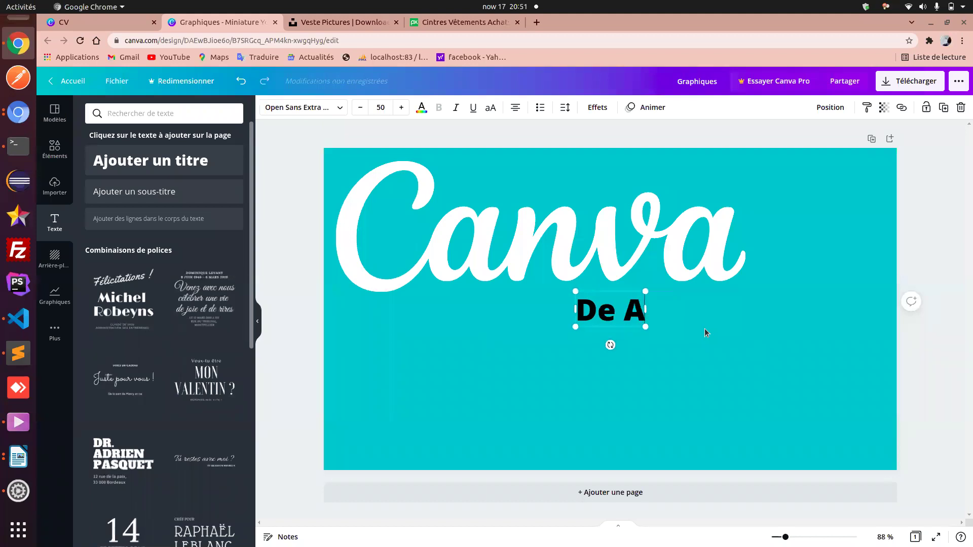
pyautogui.write(' à')
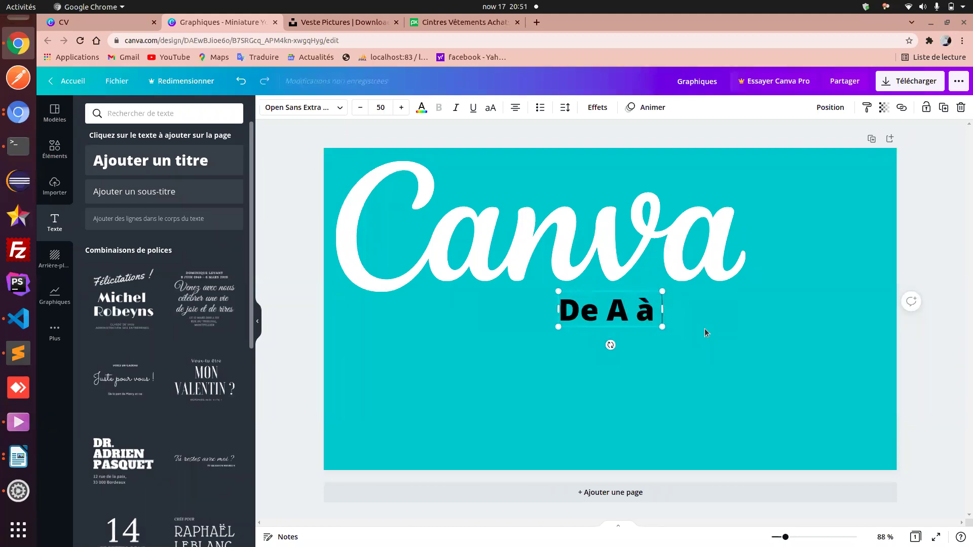
pyautogui.write(' Z')
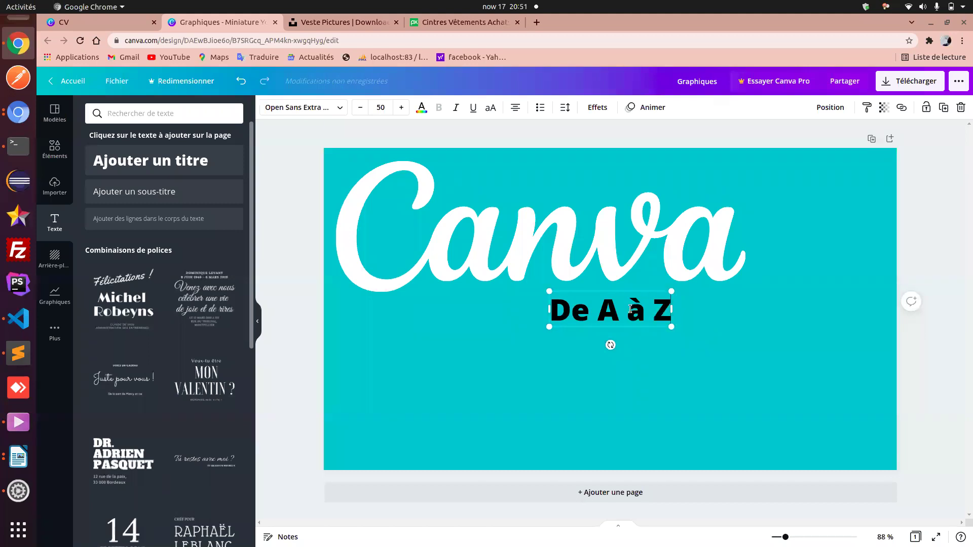
pyautogui.click(723, 336)
pyautogui.moveTo(616, 310); pyautogui.dragTo(562, 415)
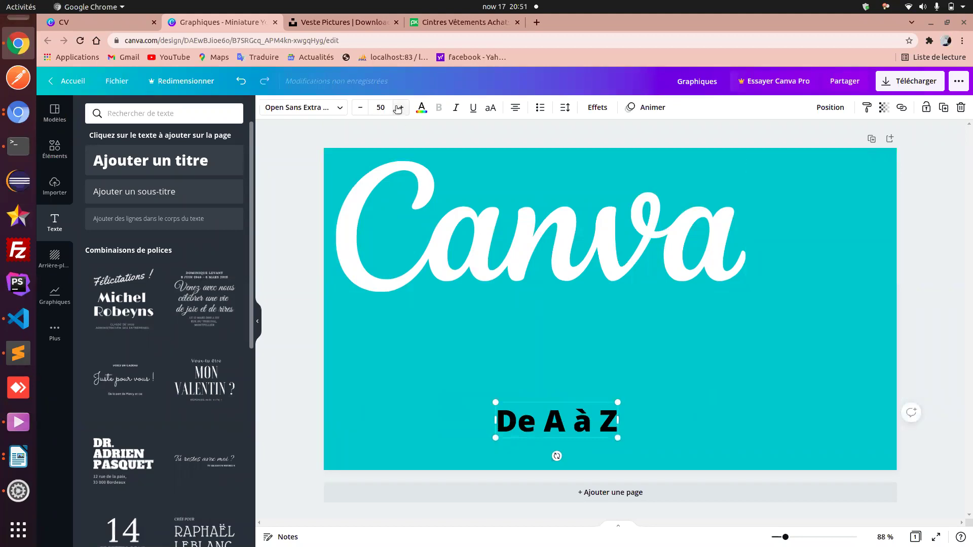
# - Raise the heading's font size to 61, widen its box, then check the reference video
pyautogui.click(399, 108)
pyautogui.click(399, 108)
pyautogui.click(399, 108)
pyautogui.click(399, 108)
pyautogui.click(399, 108)
pyautogui.click(399, 108)
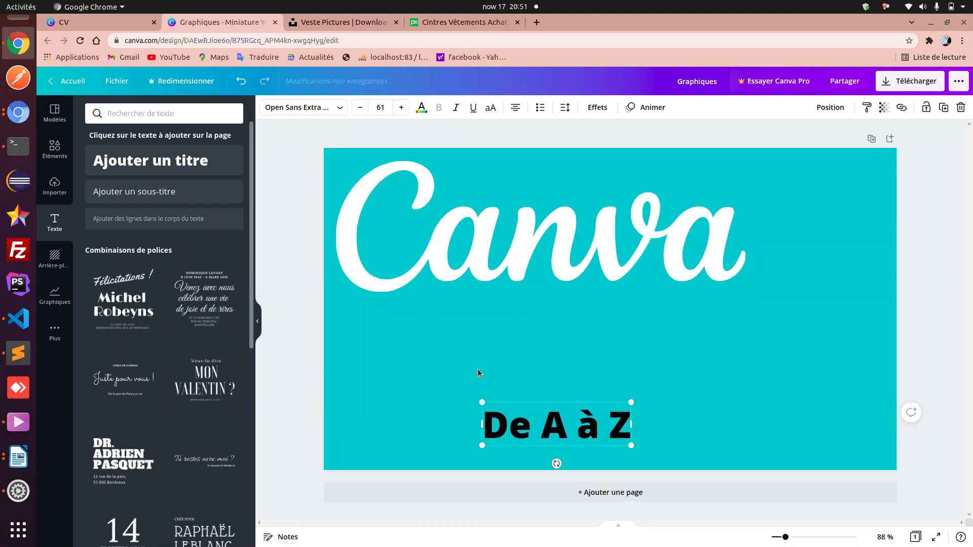
pyautogui.moveTo(482, 425); pyautogui.dragTo(435, 419)
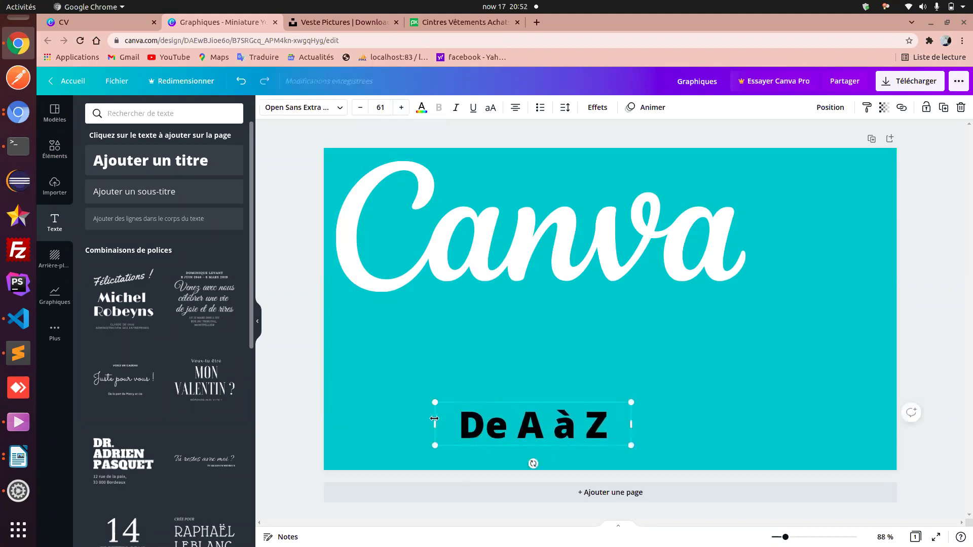
pyautogui.click(719, 425)
pyautogui.click(560, 417)
pyautogui.click(15, 427)
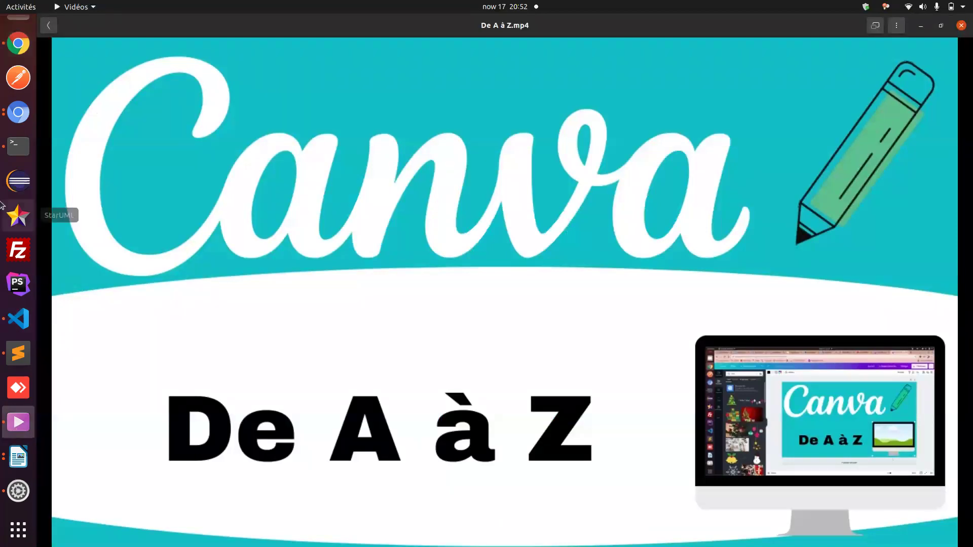
# - Enlarge the 'De A à Z' heading to size 86.4 and shift it left below the logo
pyautogui.click(20, 114)
pyautogui.click(18, 44)
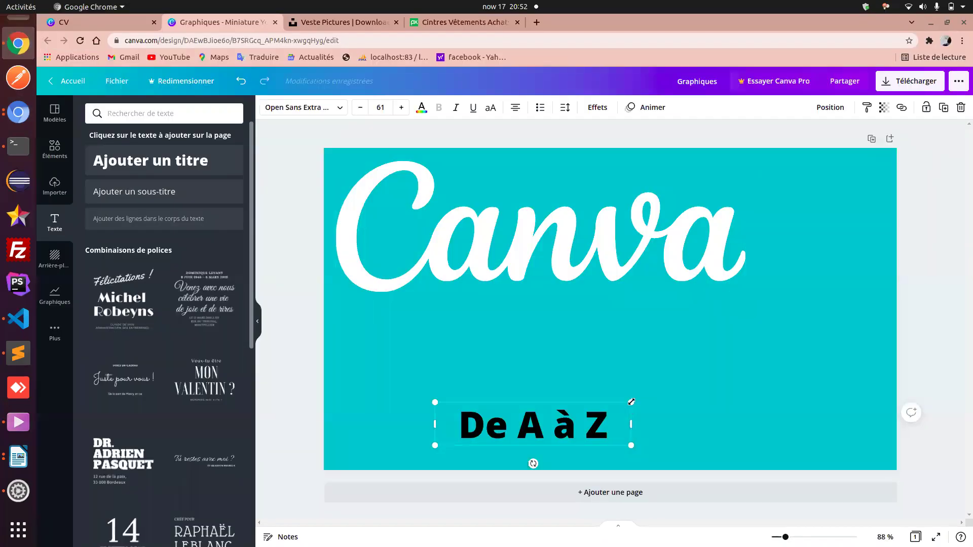
pyautogui.moveTo(631, 402); pyautogui.dragTo(710, 371)
pyautogui.moveTo(631, 411); pyautogui.dragTo(565, 402)
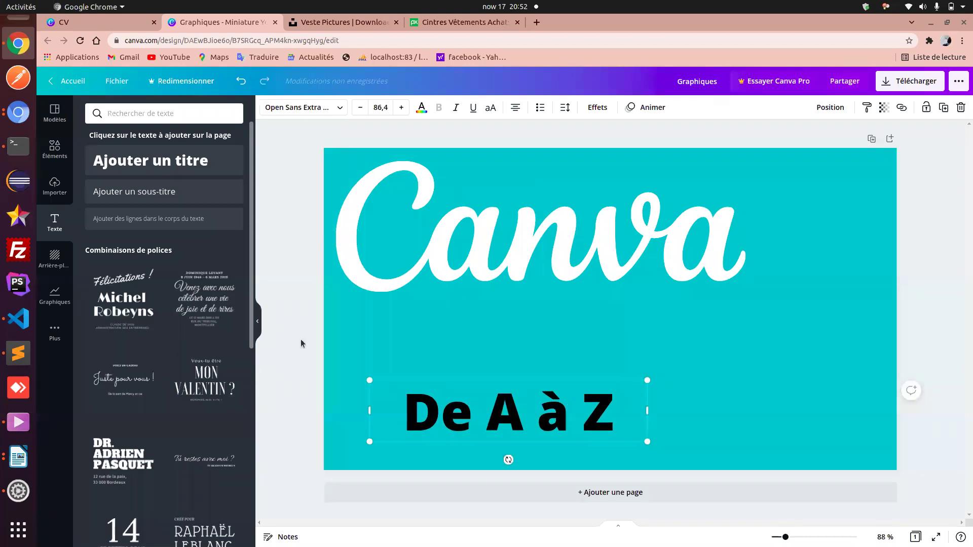
pyautogui.click(16, 428)
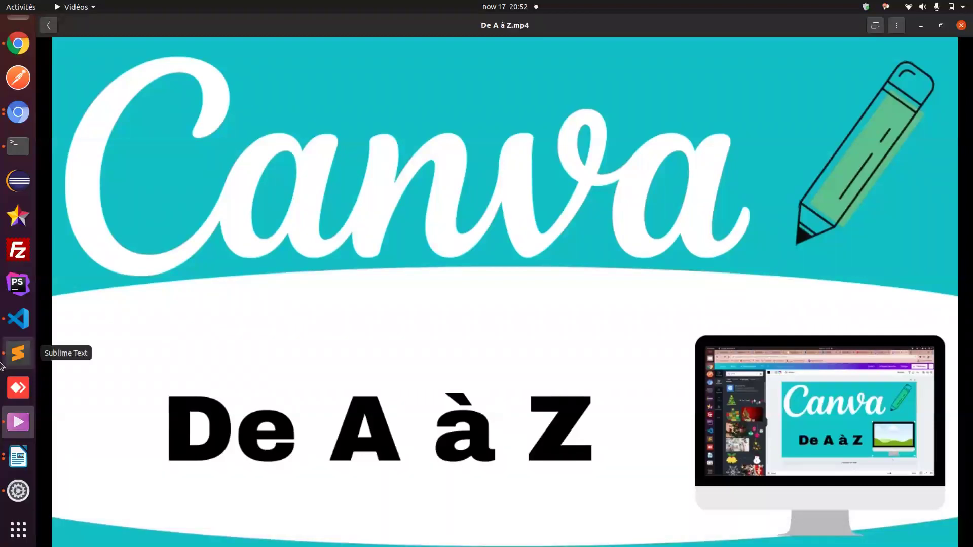
pyautogui.click(17, 45)
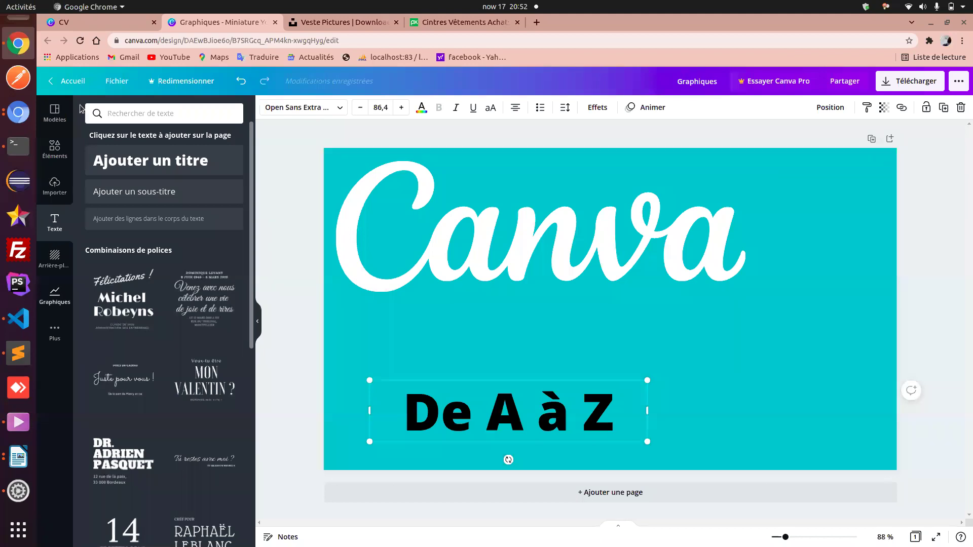
# - Search the Éléments library for 'cadre' frames, replacing the previous query
pyautogui.click(57, 144)
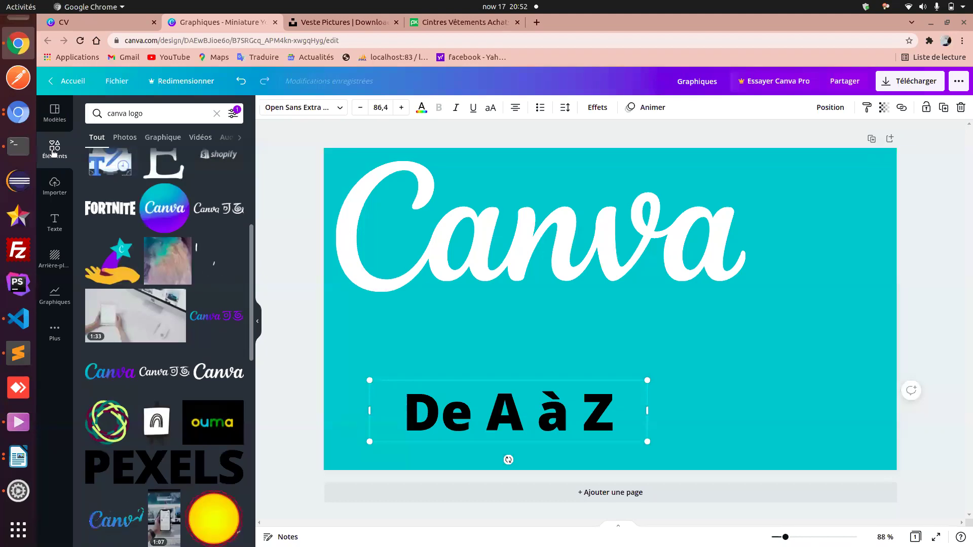
pyautogui.tripleClick(135, 113)
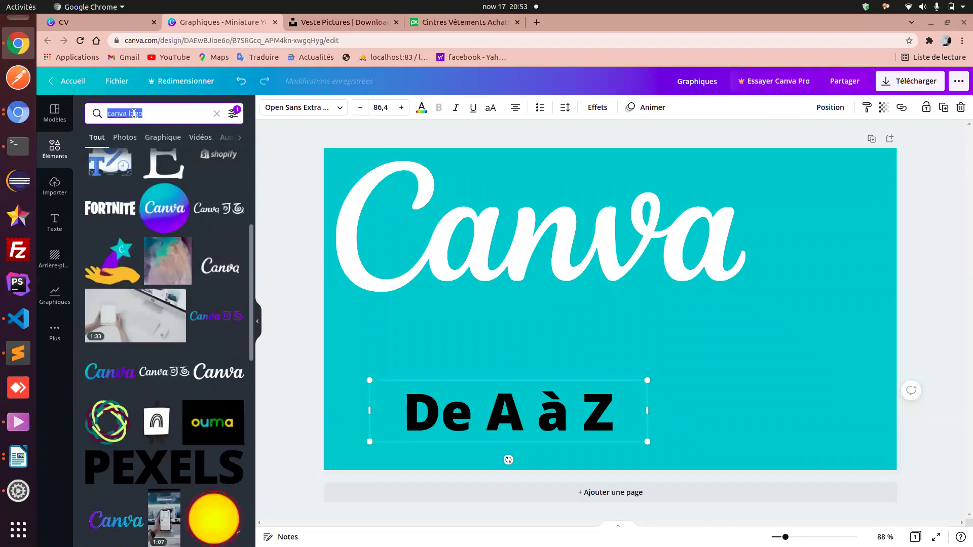
pyautogui.write('ca')
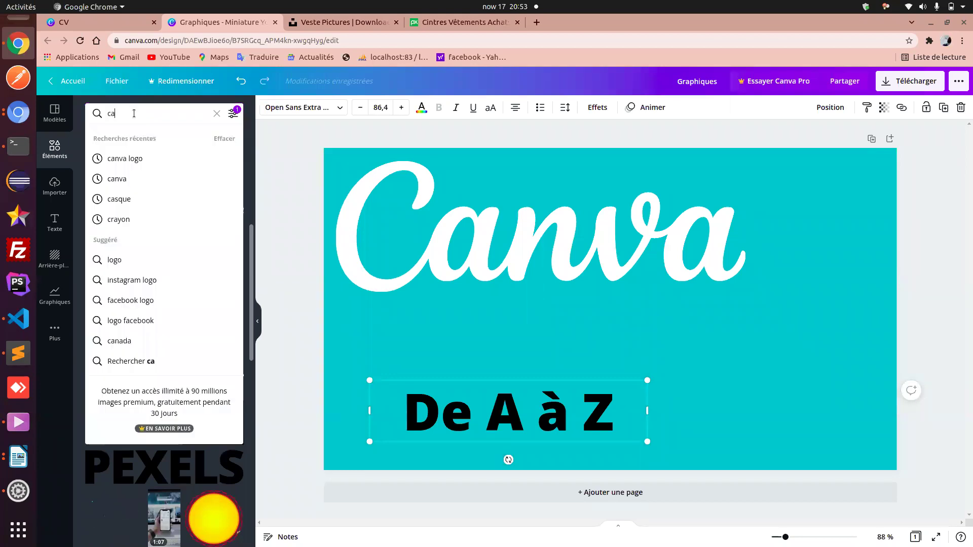
pyautogui.write('rder')
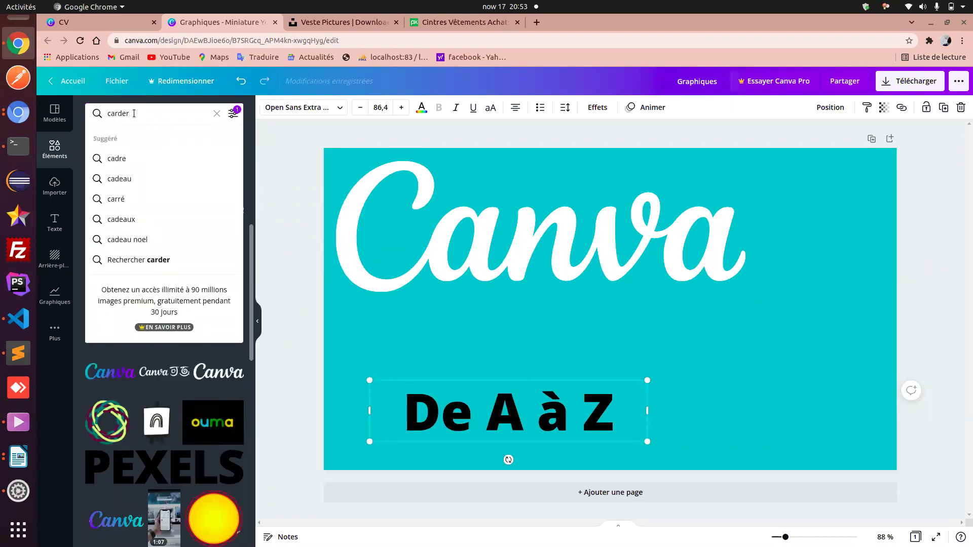
pyautogui.press('Down')
pyautogui.press('Down')
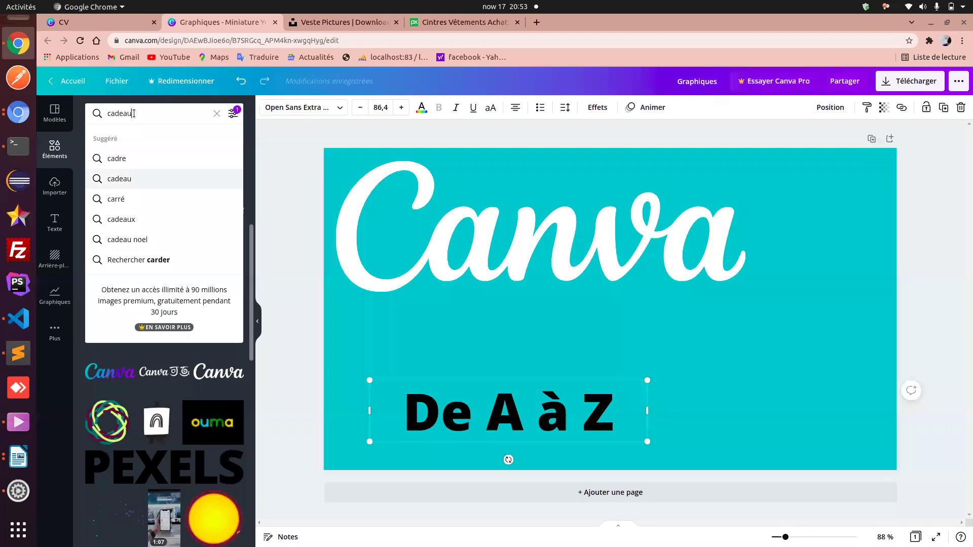
pyautogui.press('Return')
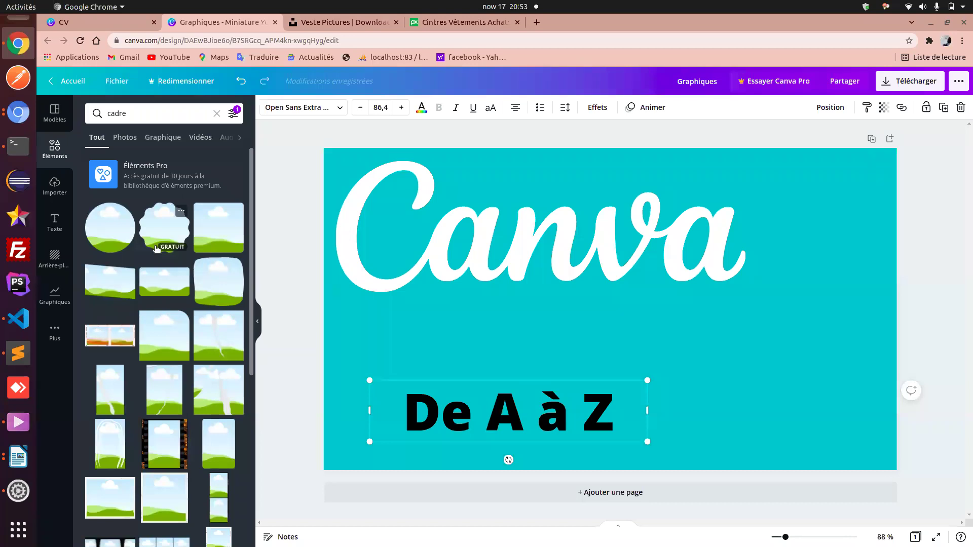
# - Add the computer-monitor frame, shrink it and place it at the page's bottom right
pyautogui.scroll(-6, 156, 249)
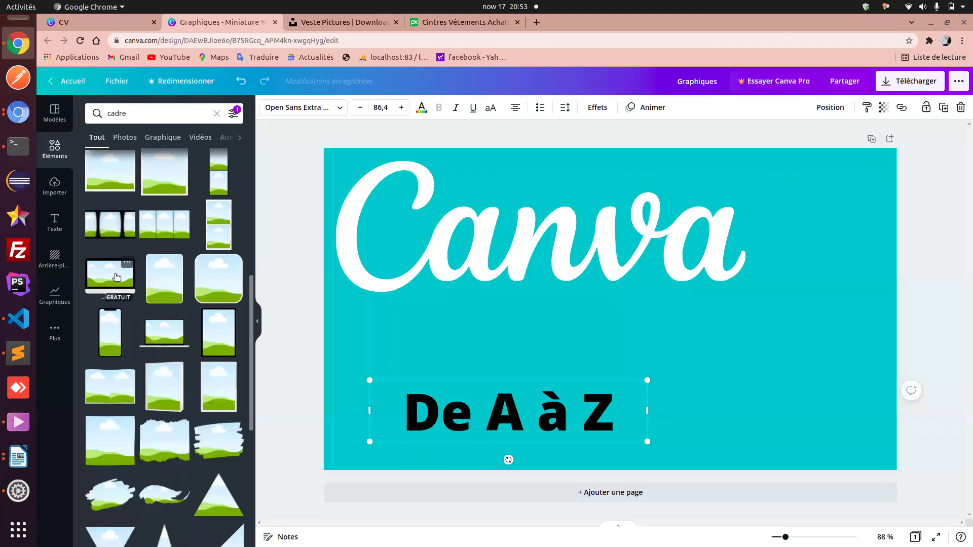
pyautogui.click(116, 277)
pyautogui.moveTo(645, 330); pyautogui.dragTo(809, 393)
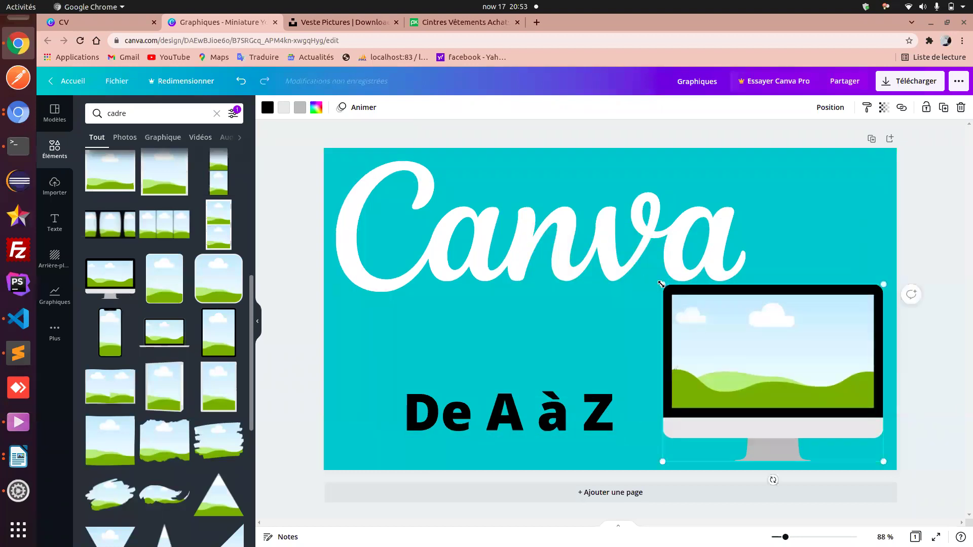
pyautogui.moveTo(661, 283); pyautogui.dragTo(707, 321)
pyautogui.moveTo(783, 373); pyautogui.dragTo(779, 371)
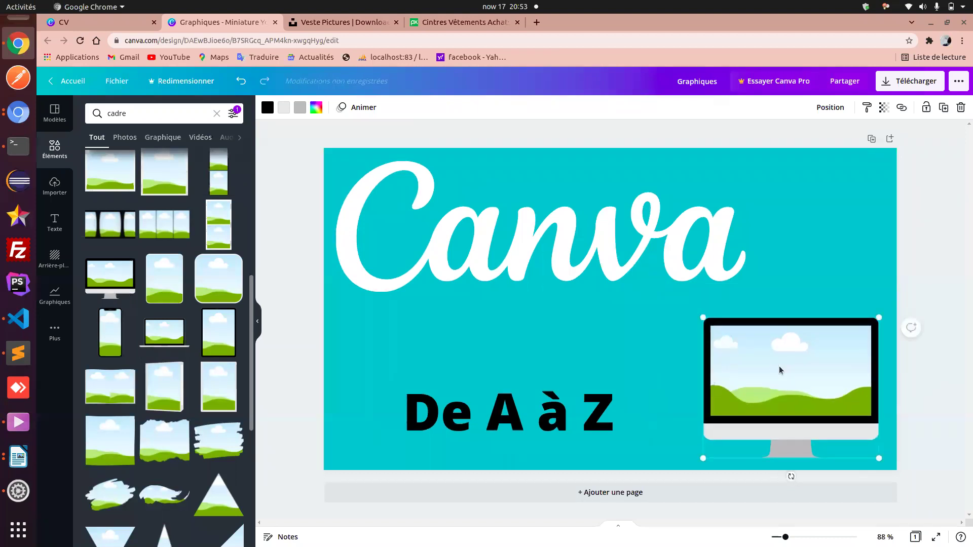
pyautogui.click(648, 371)
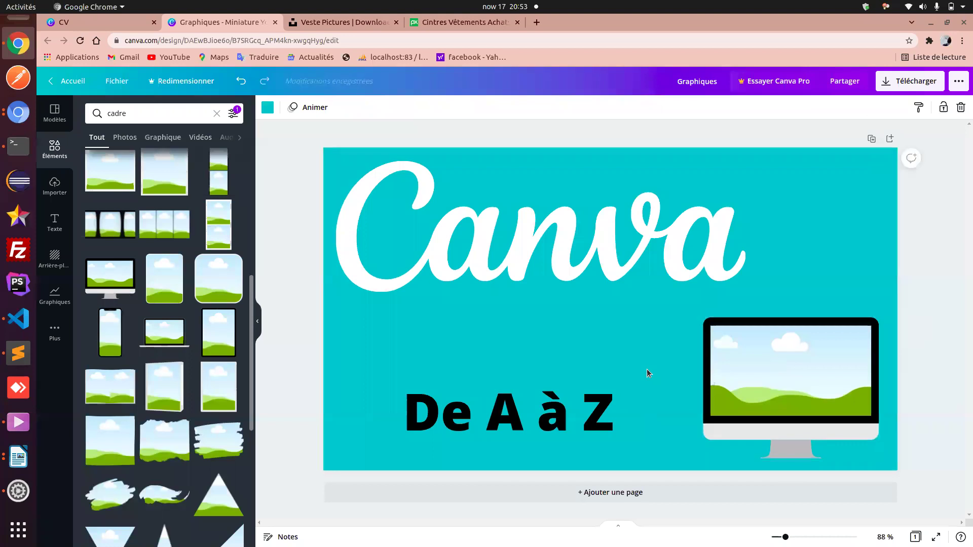
pyautogui.click(18, 430)
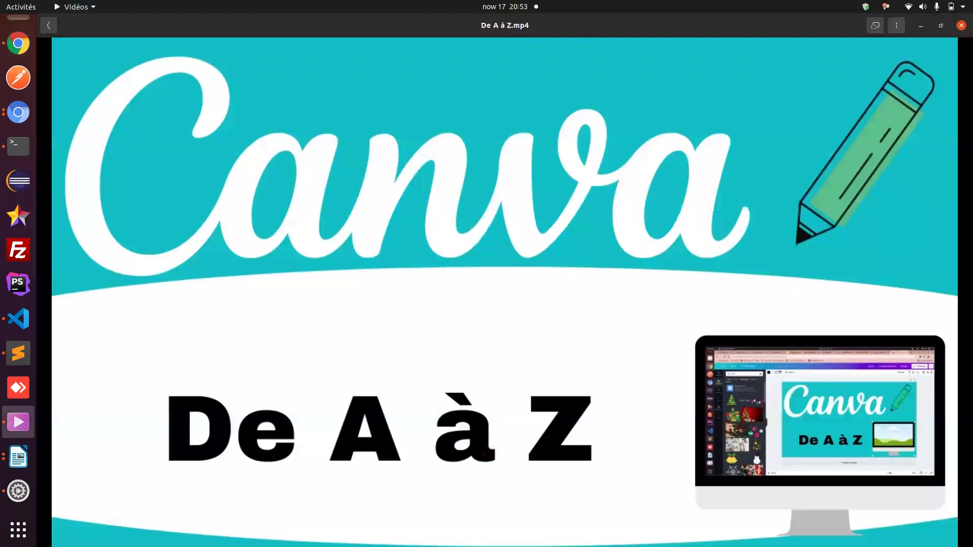
# - Return to Canva and select the old 'cadre' search term for replacement
pyautogui.moveTo(660, 455)
pyautogui.moveTo(917, 250)
pyautogui.click(5, 45)
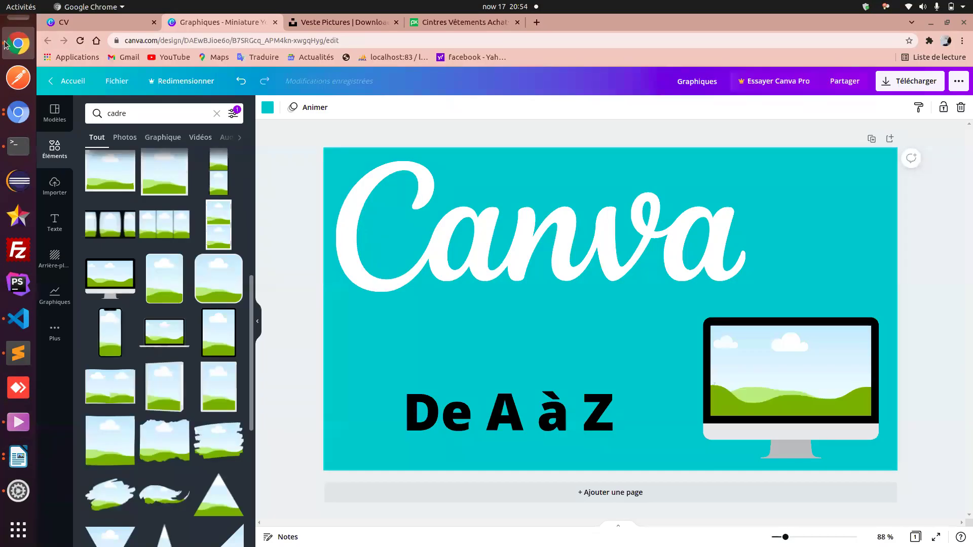
pyautogui.doubleClick(118, 115)
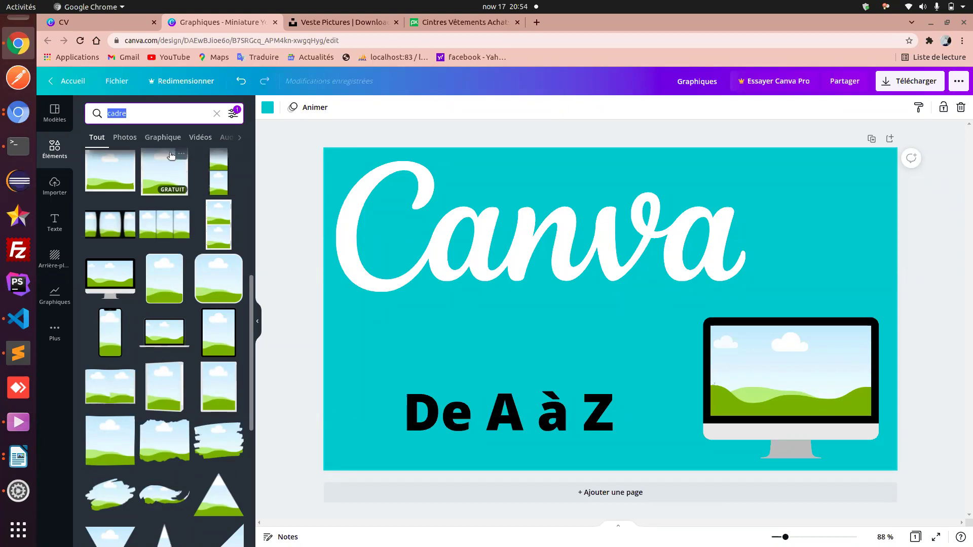
# - Search 'crayon' and browse the pencil results, comparing against the reference video
pyautogui.write('c')
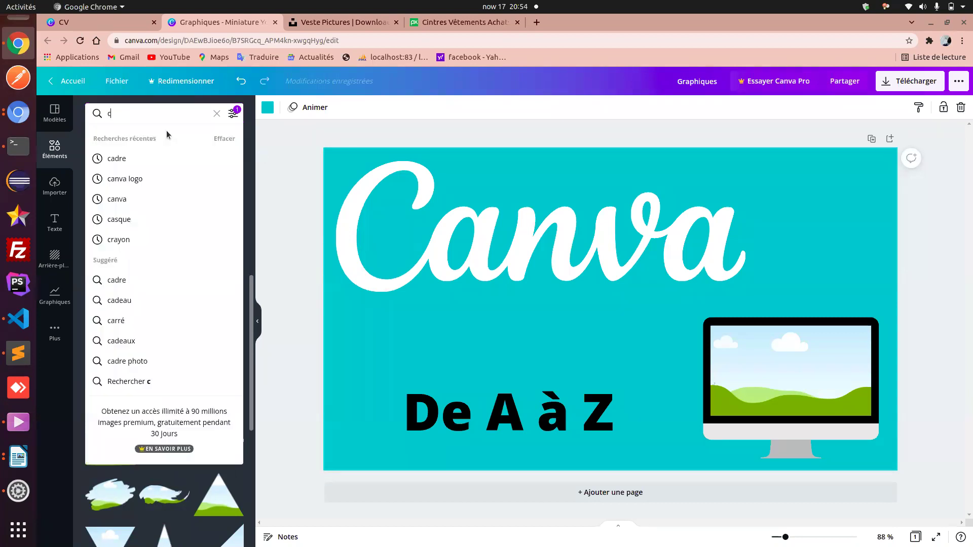
pyautogui.write('rayon')
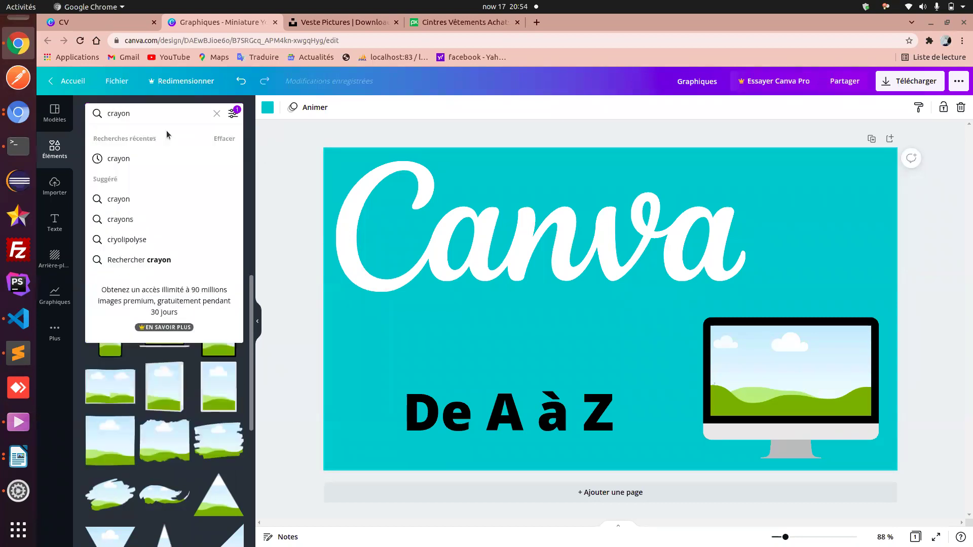
pyautogui.click(168, 157)
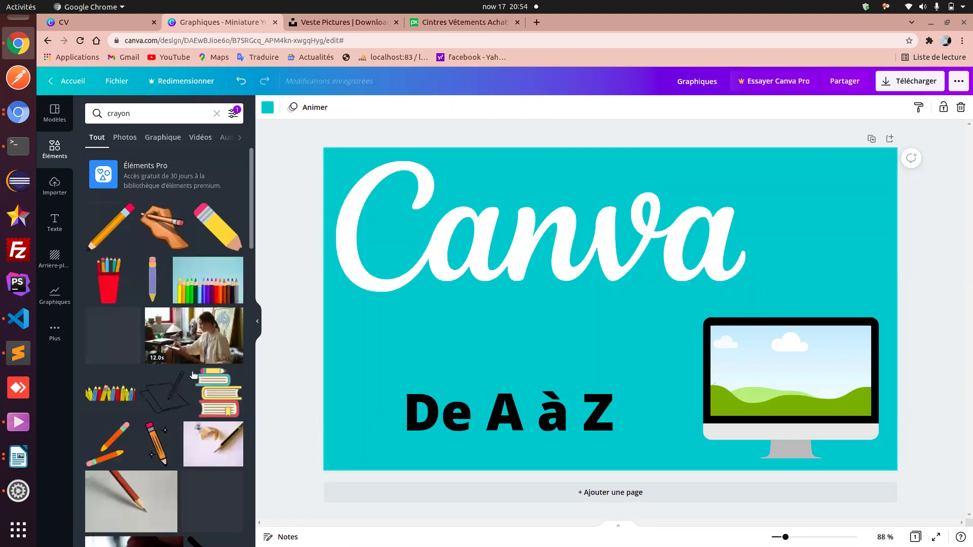
pyautogui.scroll(-10, 192, 372)
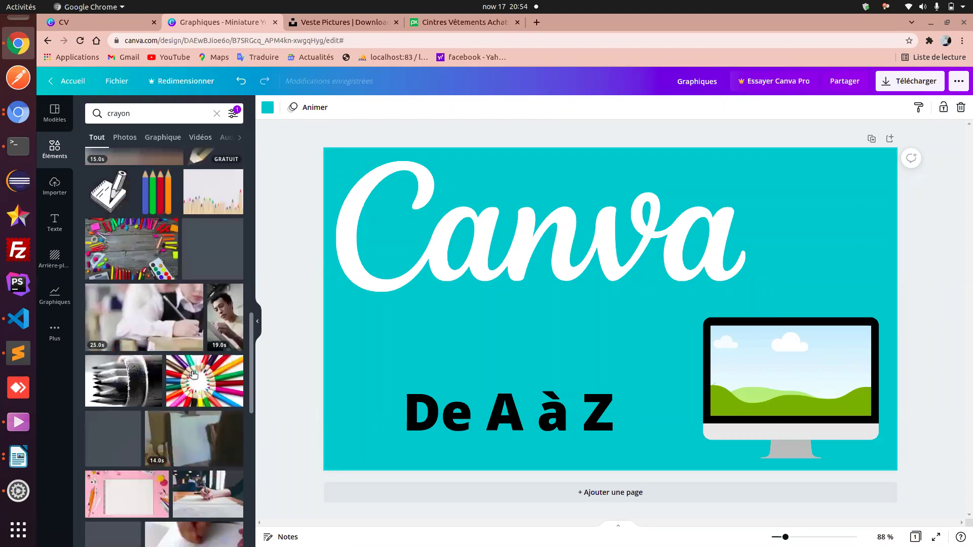
pyautogui.scroll(-6, 193, 375)
pyautogui.scroll(-10, 193, 375)
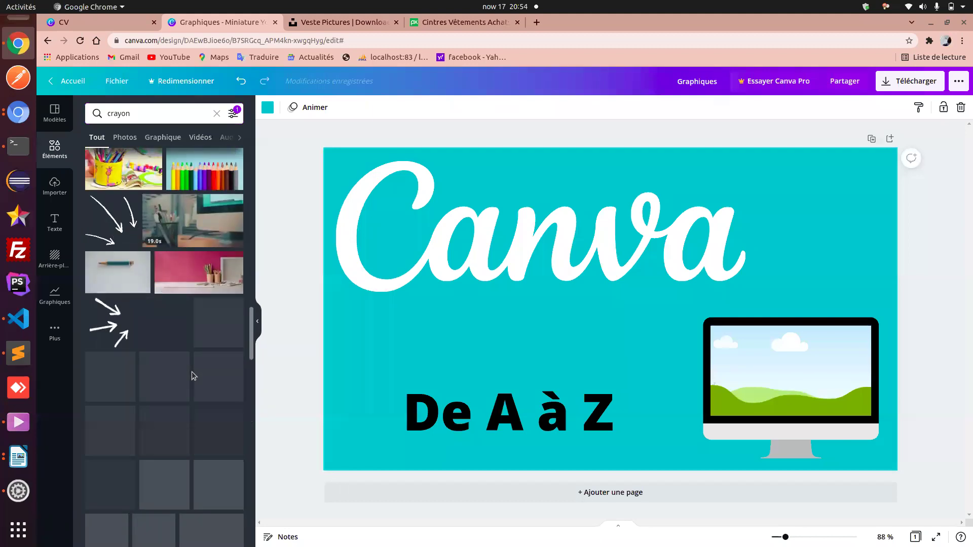
pyautogui.scroll(-10, 192, 375)
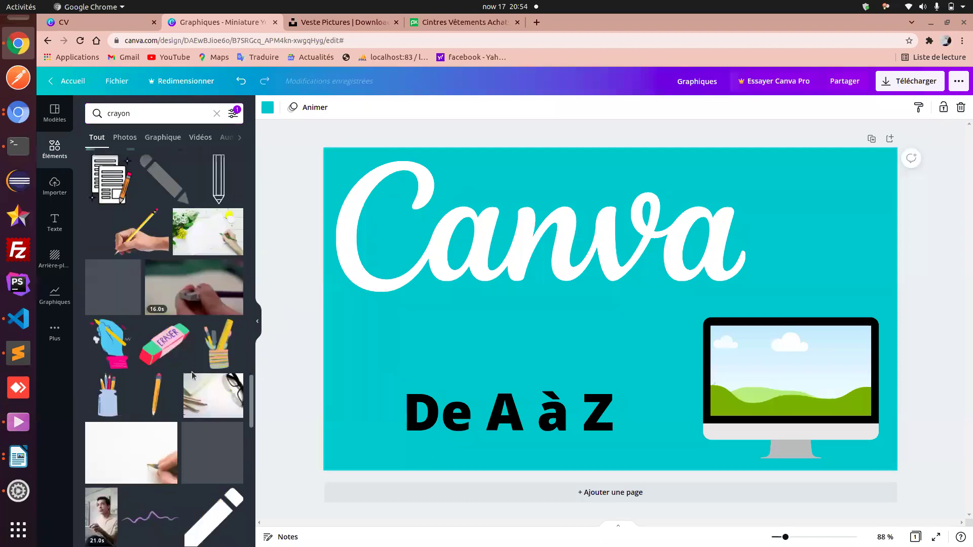
pyautogui.scroll(-10, 191, 375)
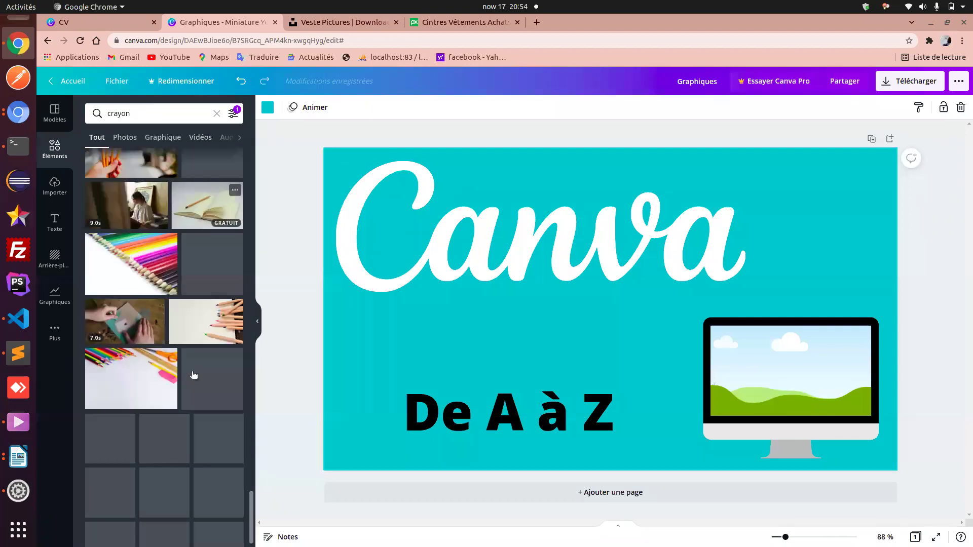
pyautogui.scroll(-5, 193, 375)
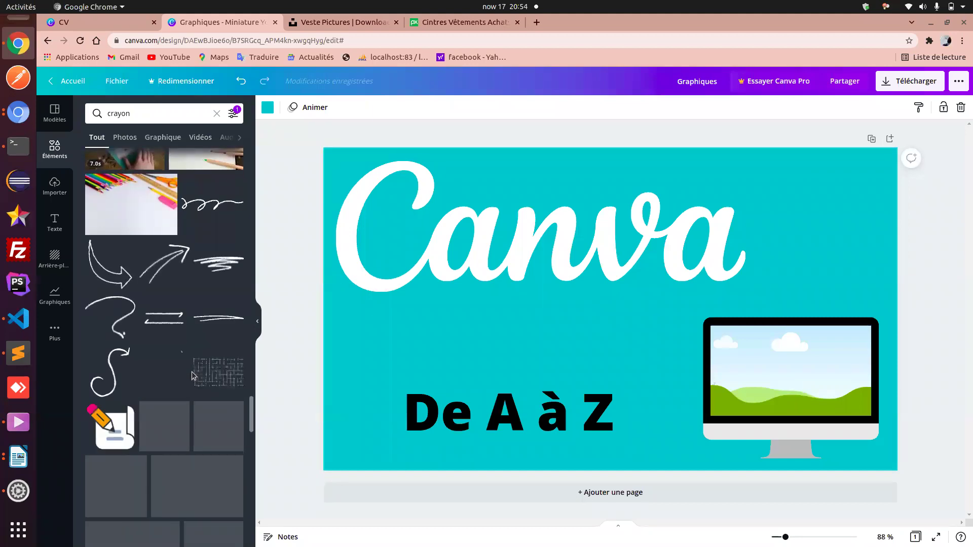
pyautogui.scroll(-5, 192, 375)
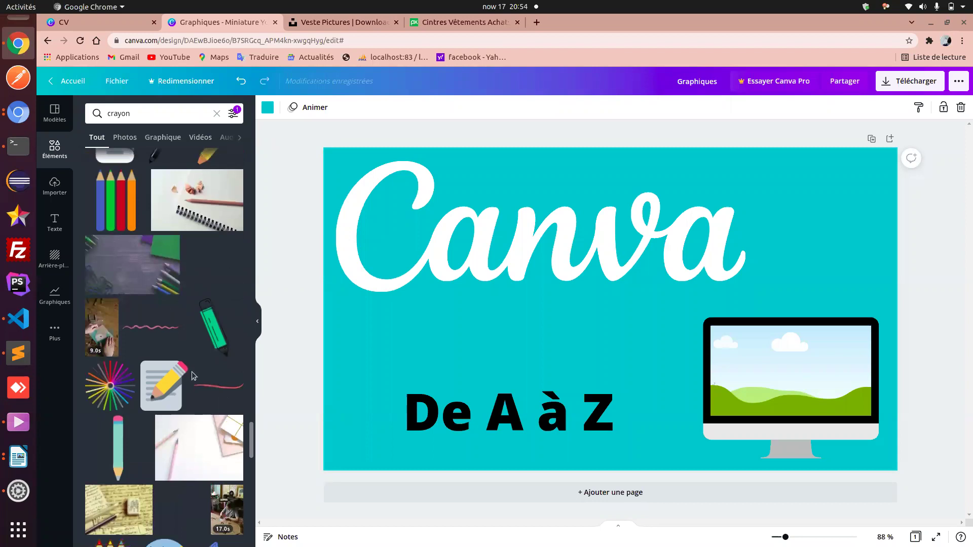
pyautogui.scroll(-1, 193, 375)
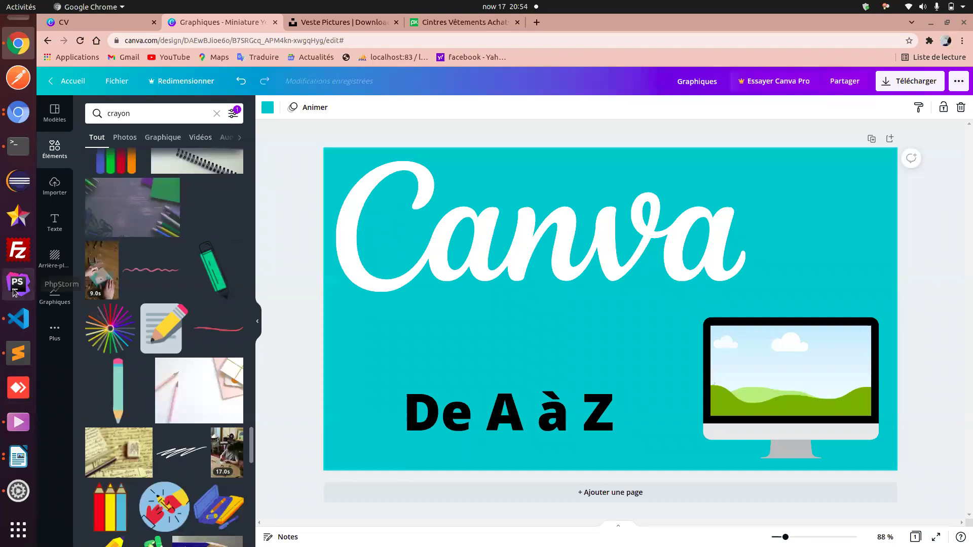
pyautogui.click(18, 422)
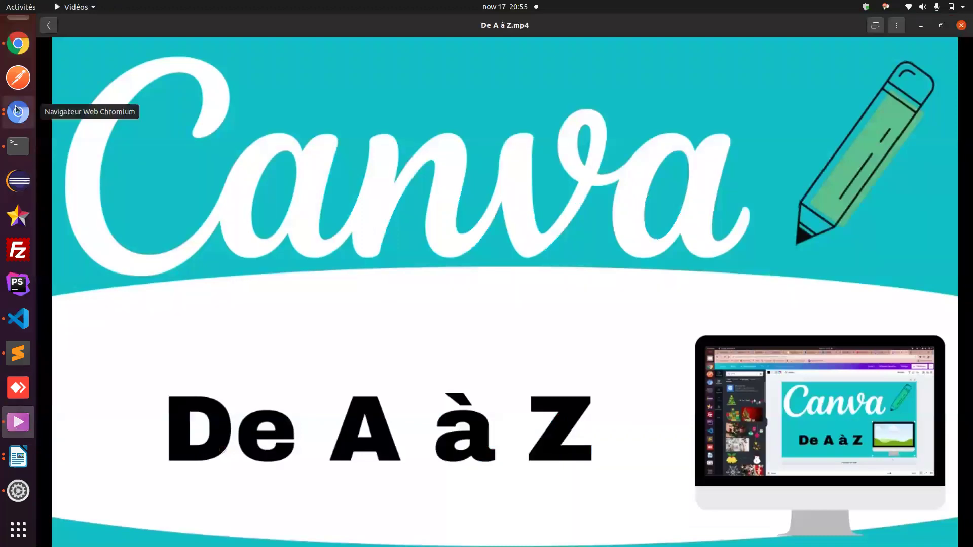
pyautogui.click(19, 44)
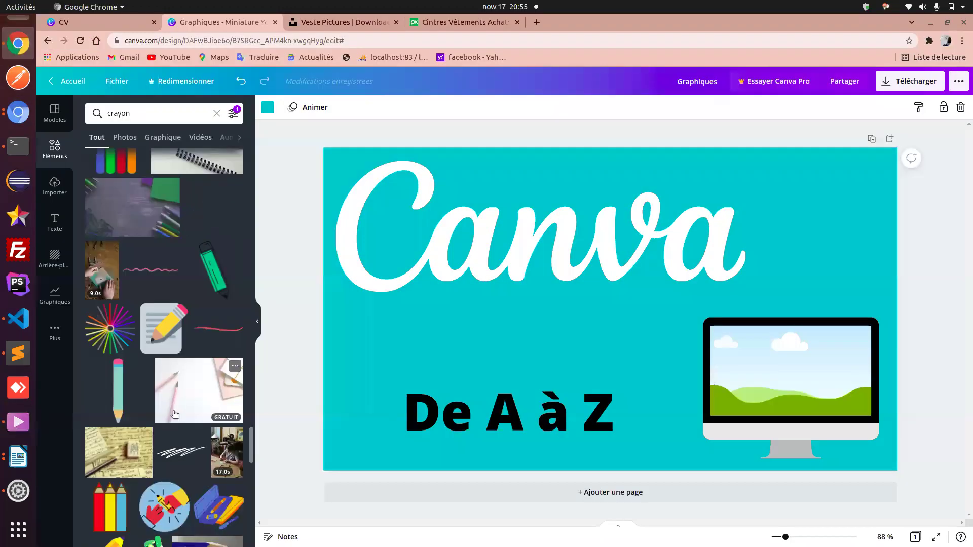
pyautogui.scroll(-5, 175, 415)
pyautogui.scroll(-10, 174, 414)
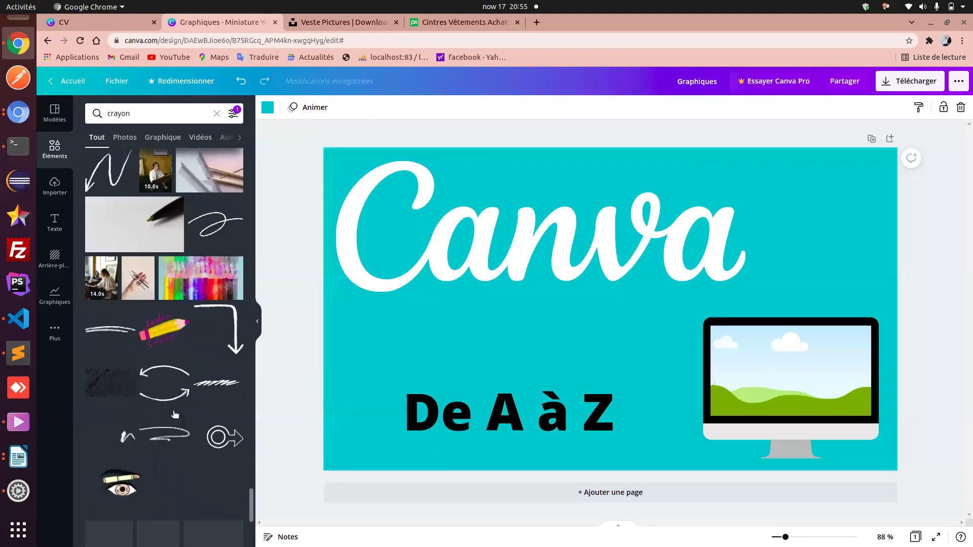
pyautogui.scroll(-5, 174, 414)
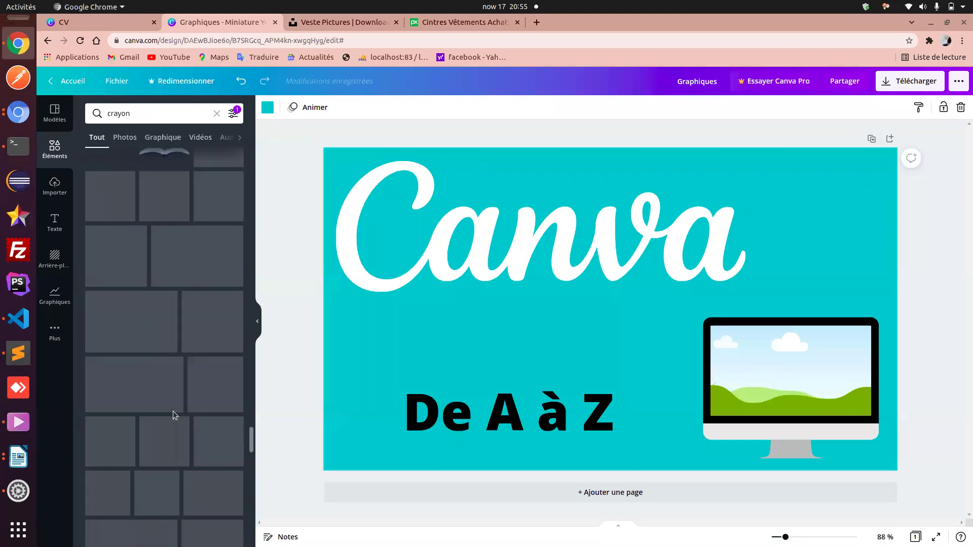
pyautogui.scroll(-10, 174, 415)
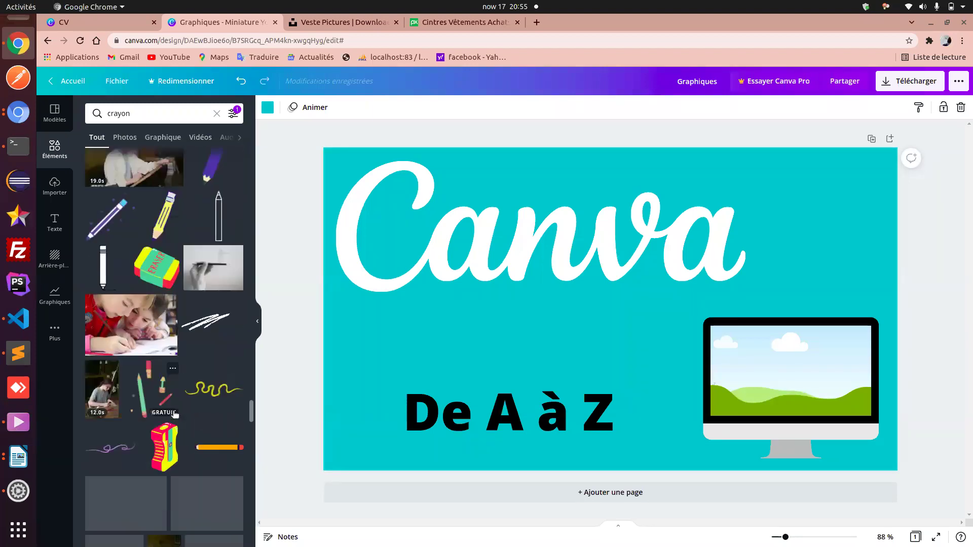
pyautogui.scroll(-3, 175, 415)
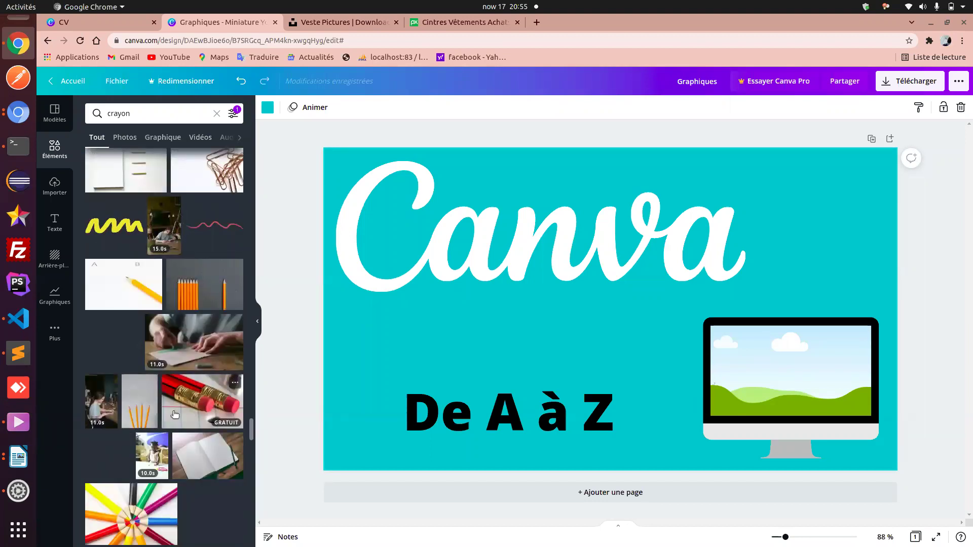
pyautogui.scroll(-8, 174, 414)
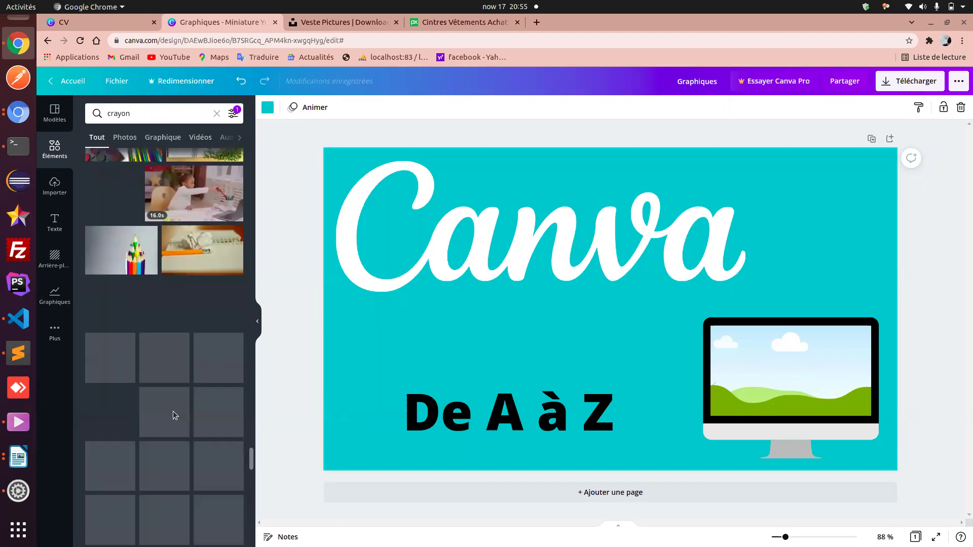
pyautogui.scroll(-3, 175, 415)
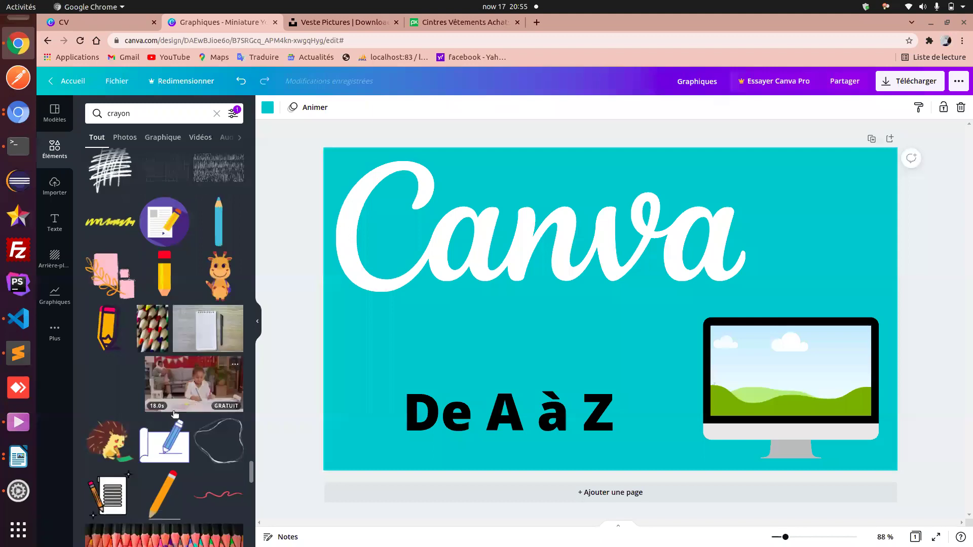
pyautogui.scroll(-5, 175, 414)
pyautogui.scroll(-5, 174, 415)
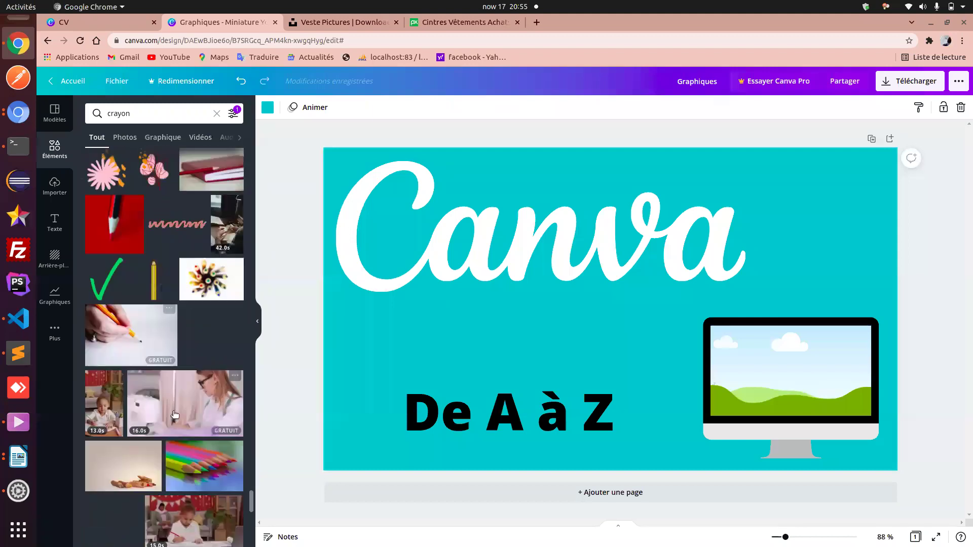
pyautogui.scroll(-10, 174, 415)
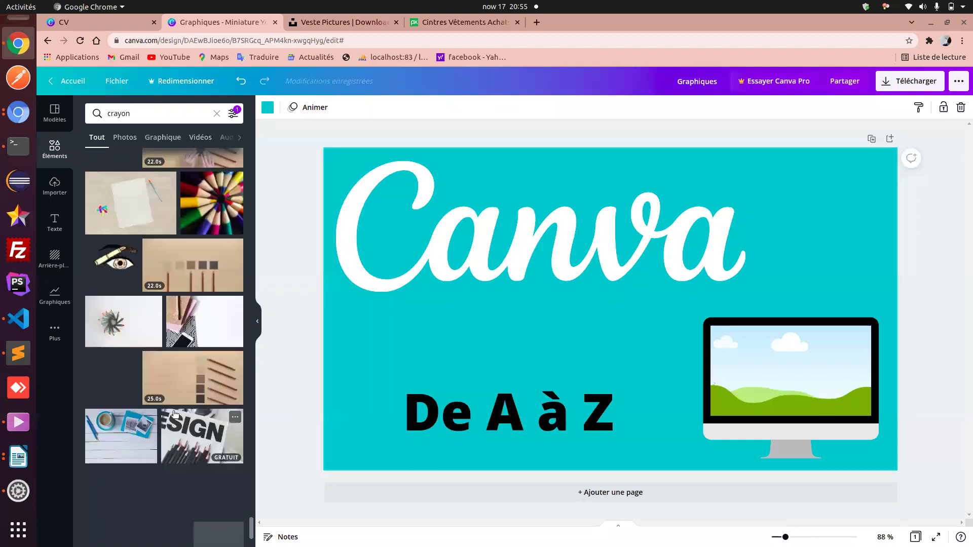
pyautogui.scroll(-10, 173, 414)
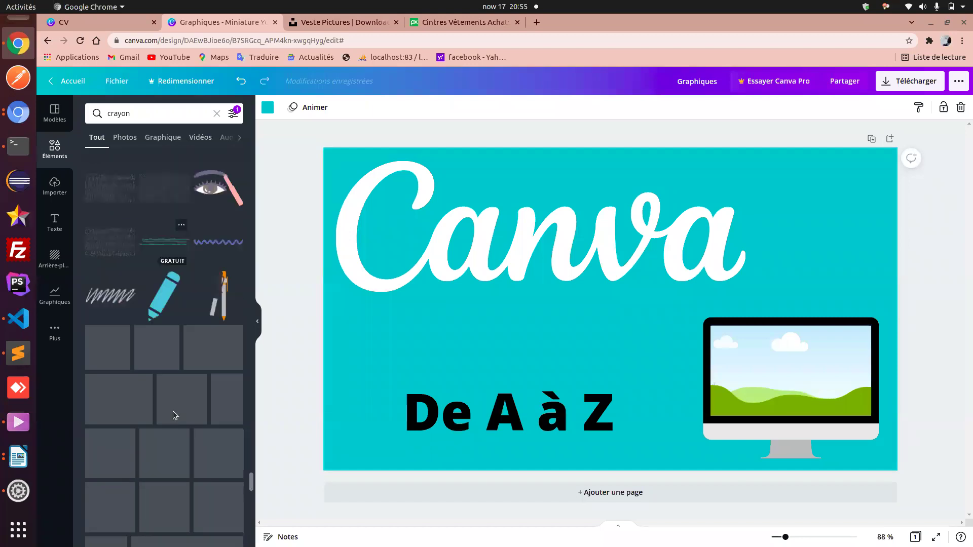
pyautogui.scroll(-2, 174, 415)
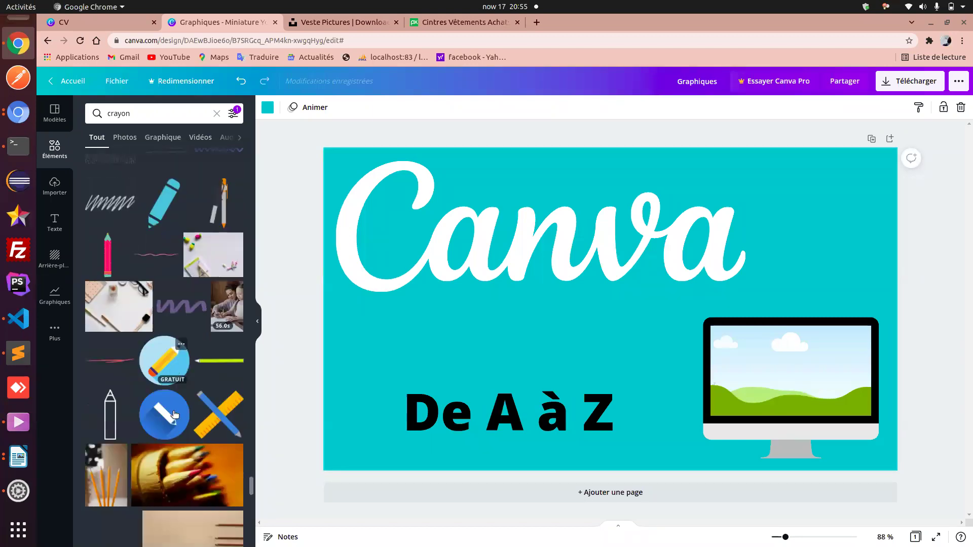
pyautogui.scroll(-7, 174, 414)
pyautogui.scroll(-10, 174, 415)
pyautogui.scroll(-7, 174, 414)
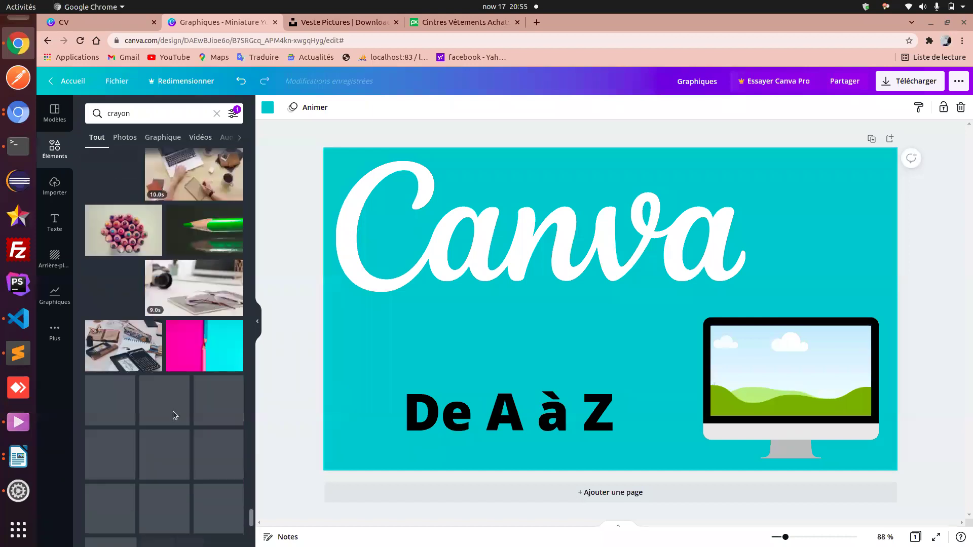
pyautogui.scroll(4, 172, 413)
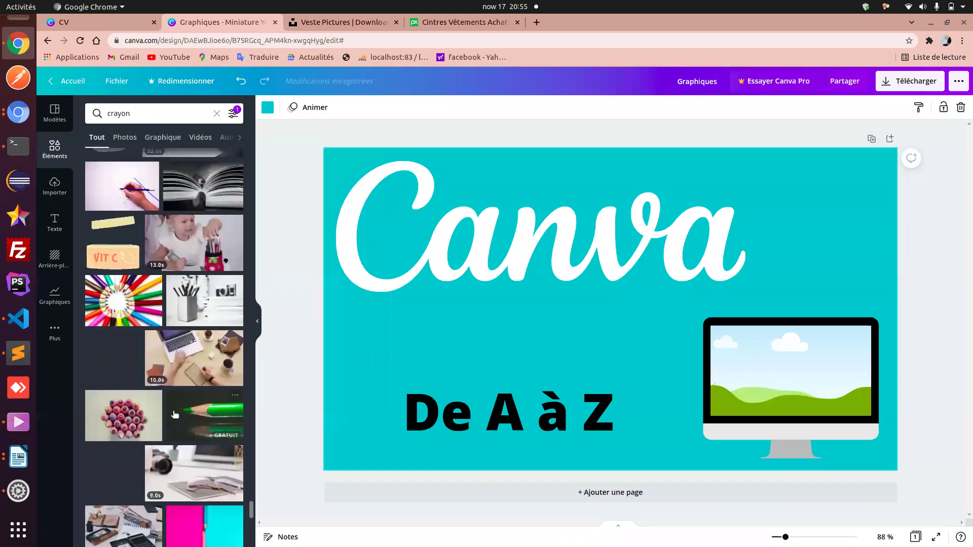
pyautogui.scroll(5, 174, 415)
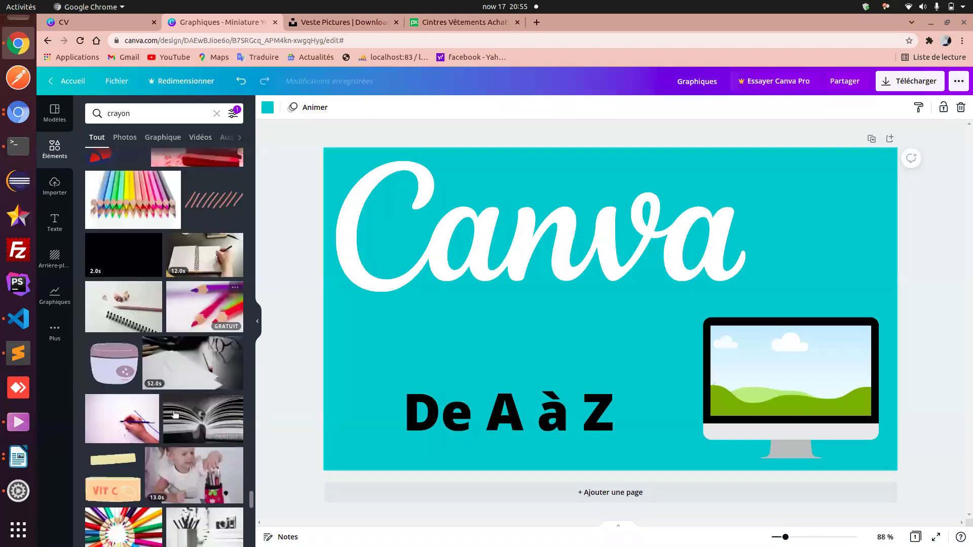
pyautogui.scroll(-5, 174, 415)
pyautogui.scroll(-5, 174, 415)
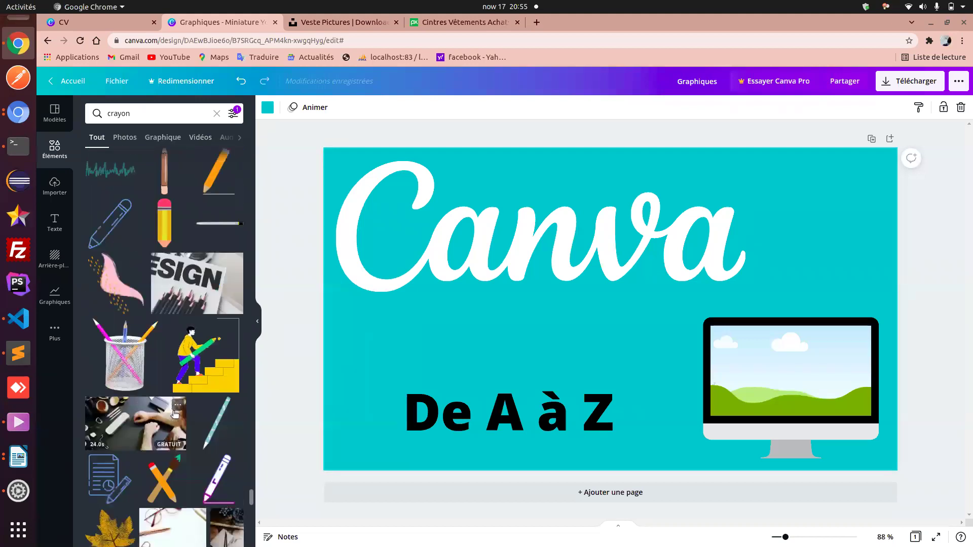
pyautogui.scroll(-10, 175, 415)
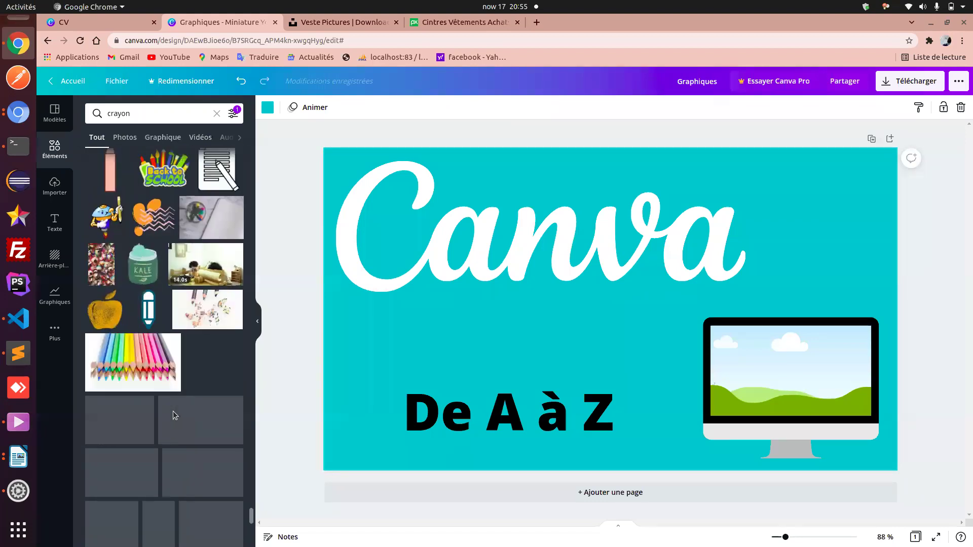
pyautogui.scroll(-4, 174, 415)
pyautogui.scroll(-3, 174, 416)
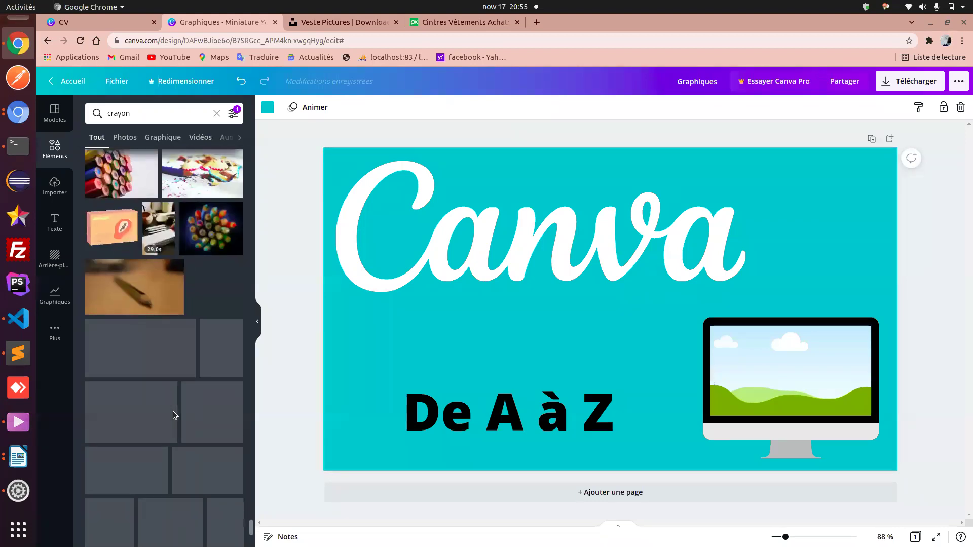
pyautogui.scroll(-3, 174, 414)
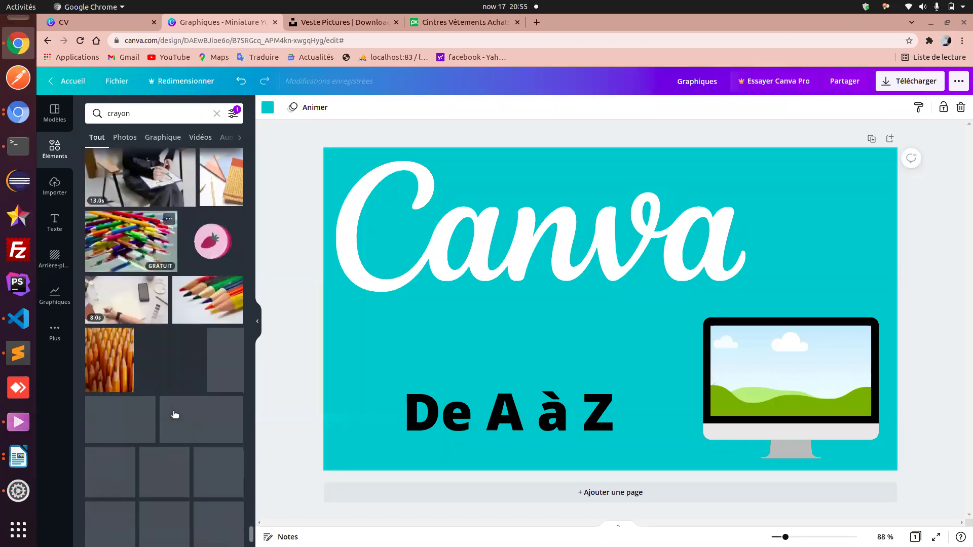
pyautogui.scroll(-10, 173, 415)
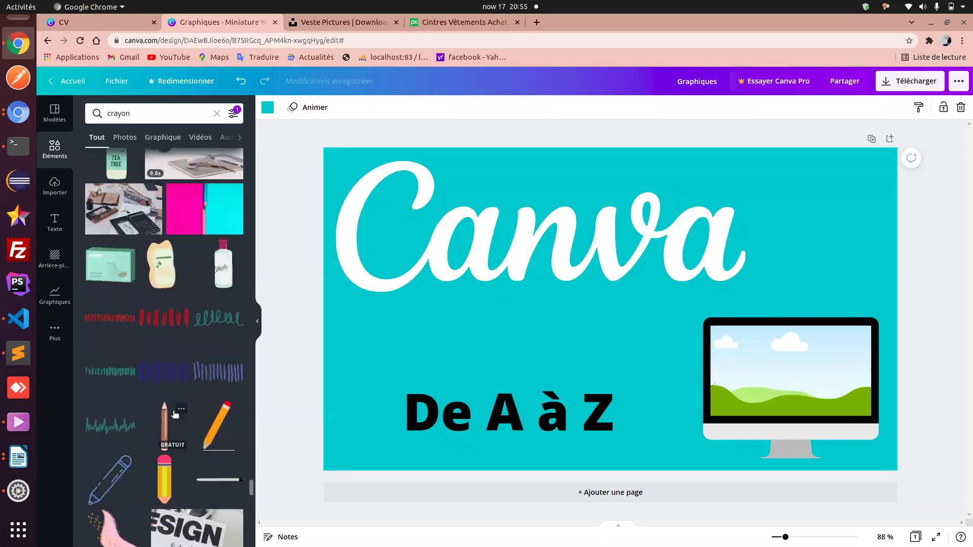
pyautogui.scroll(-5, 174, 414)
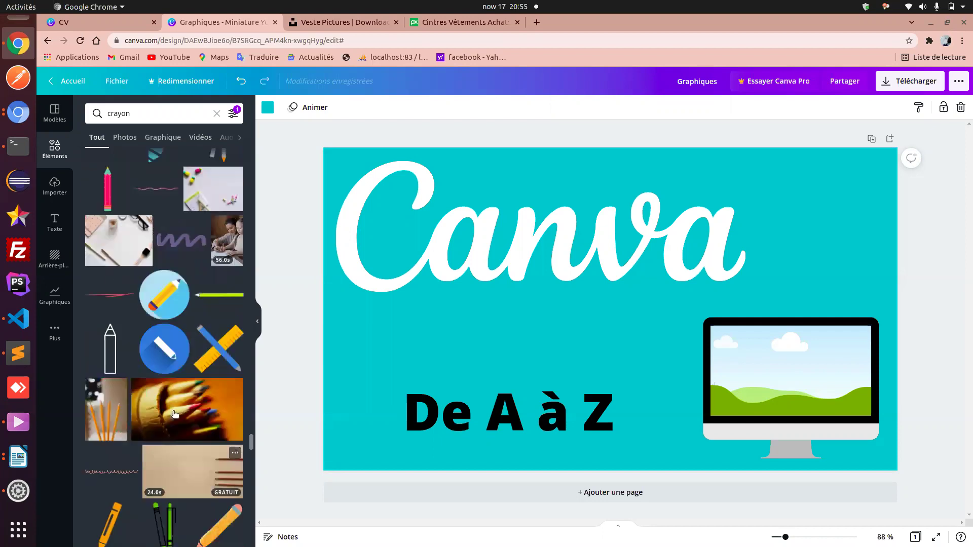
pyautogui.scroll(-10, 174, 415)
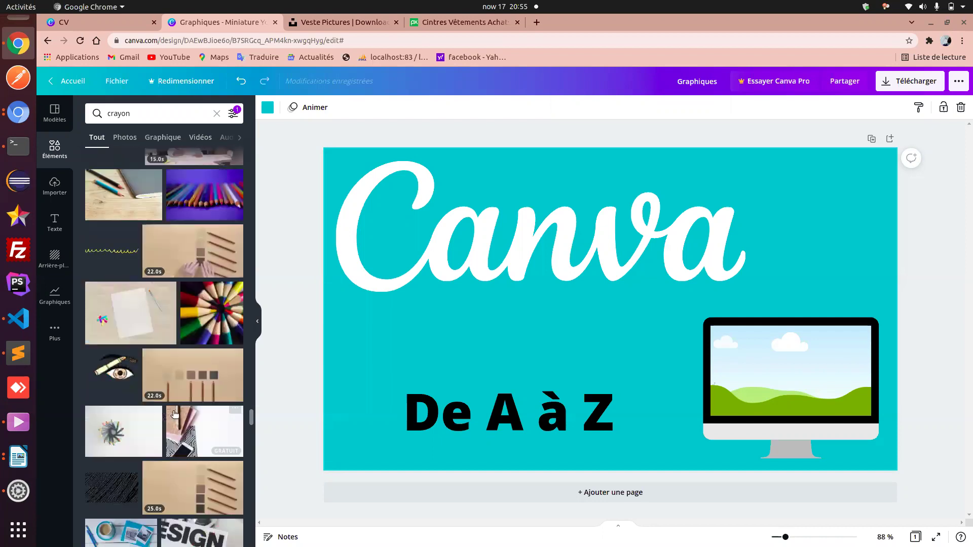
pyautogui.scroll(-10, 174, 414)
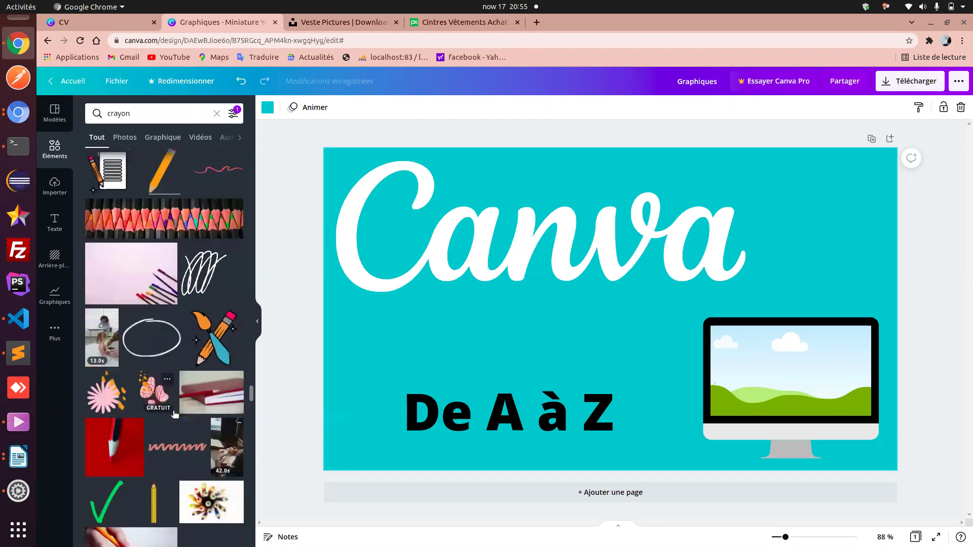
pyautogui.scroll(-10, 175, 414)
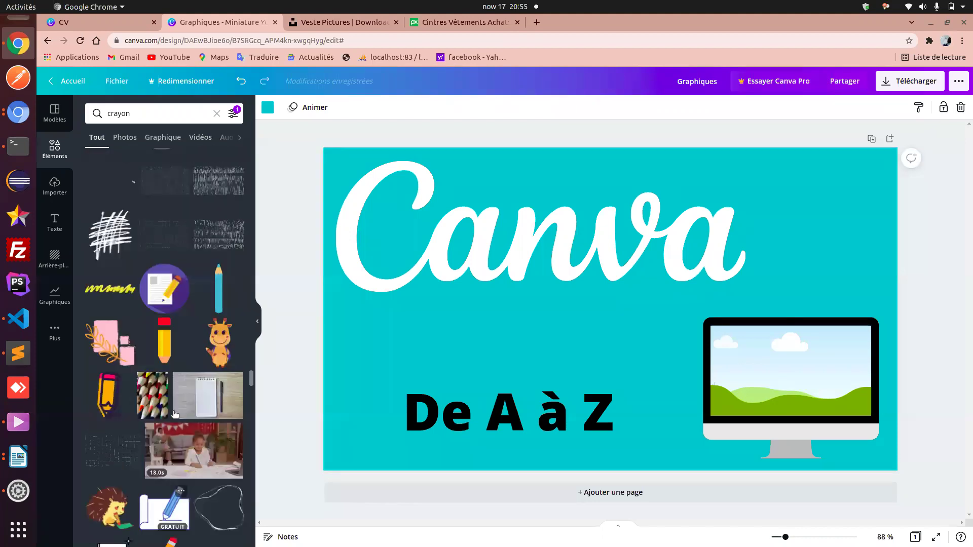
pyautogui.scroll(-10, 174, 415)
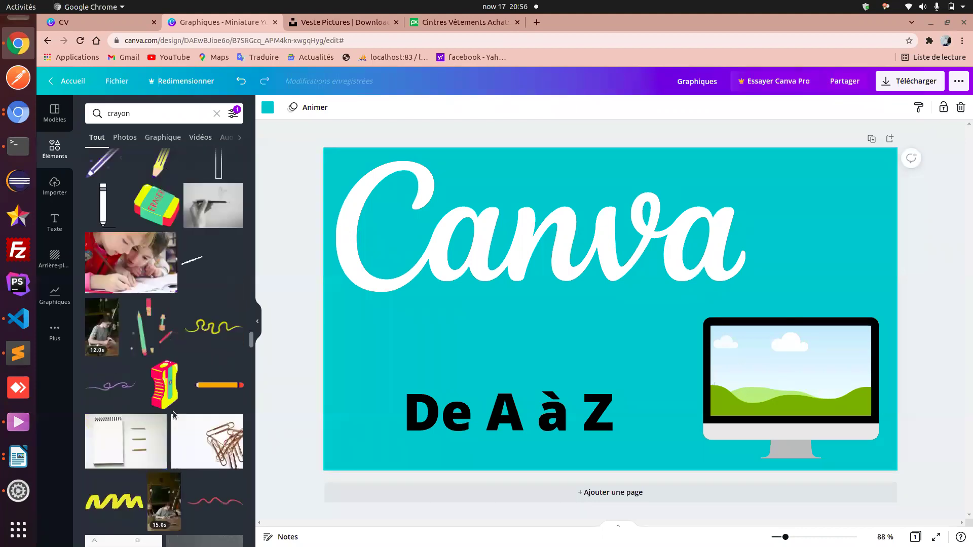
pyautogui.scroll(-10, 175, 414)
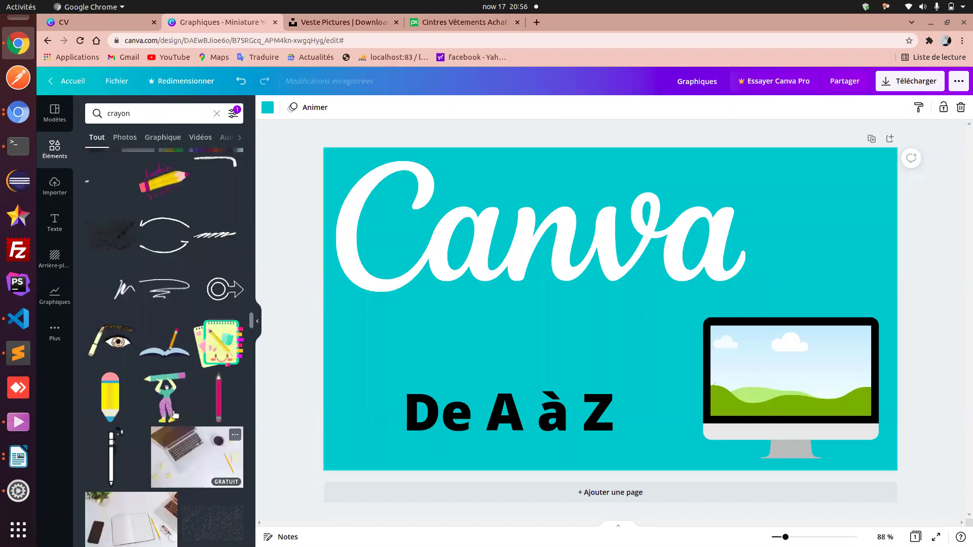
pyautogui.scroll(8, 174, 415)
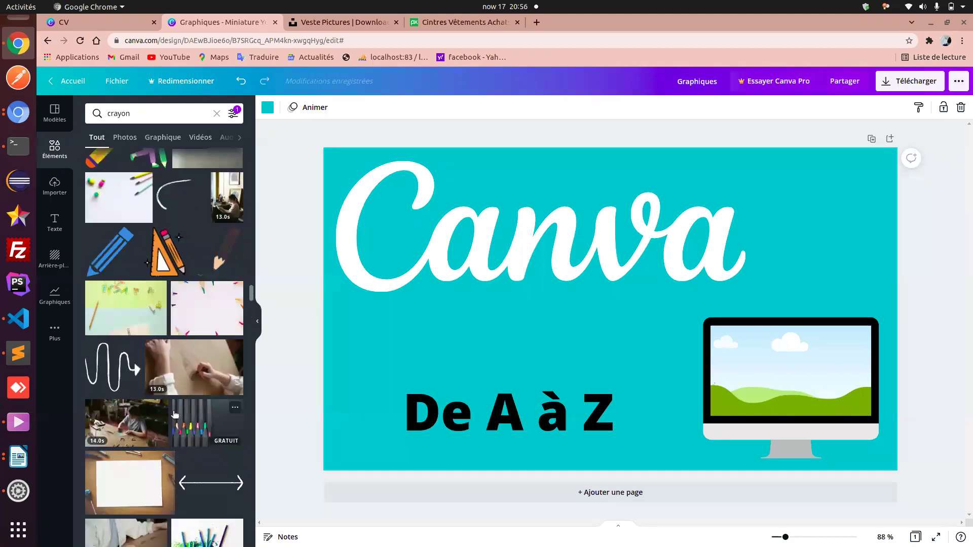
pyautogui.scroll(5, 174, 415)
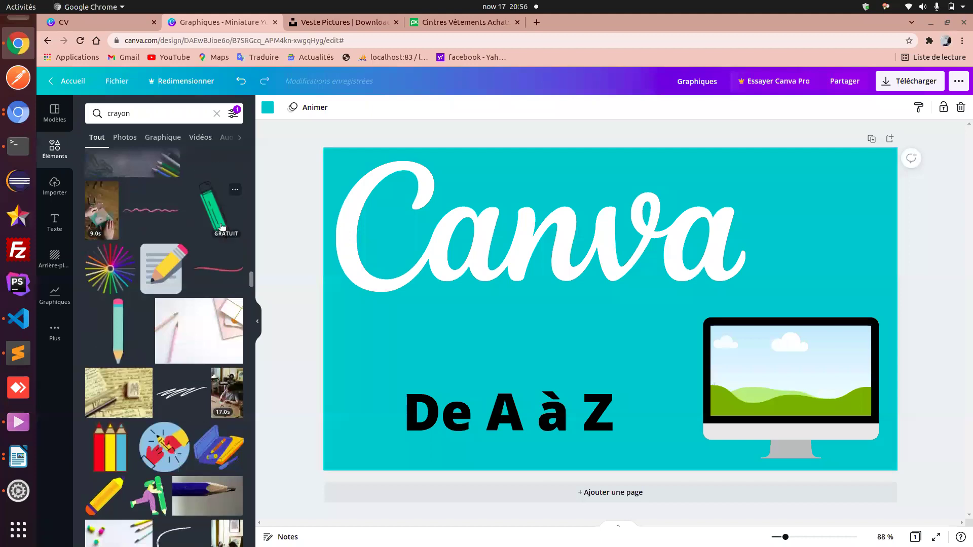
# - Add the green pencil graphic at the top right above the monitor, then check the De A à Z reference video
pyautogui.click(213, 207)
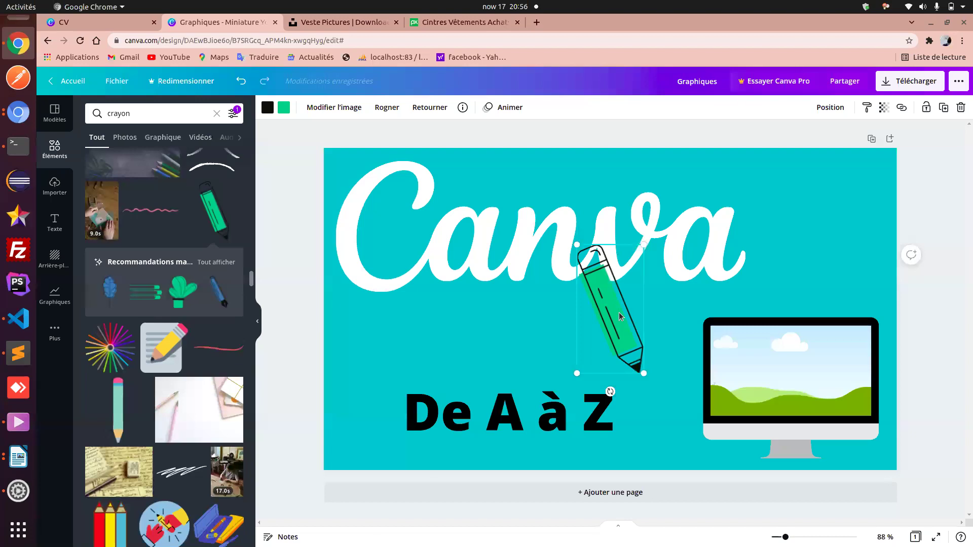
pyautogui.moveTo(618, 312); pyautogui.dragTo(830, 219)
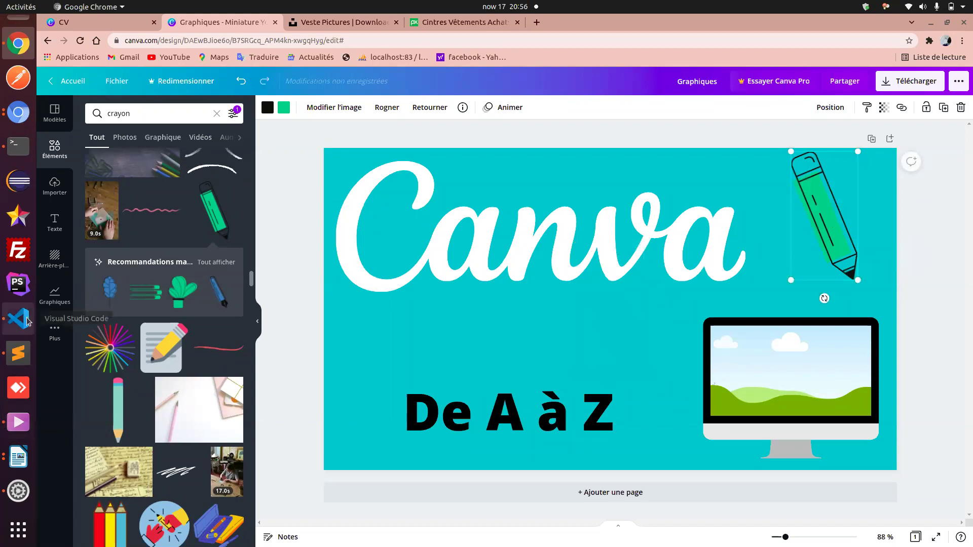
pyautogui.click(17, 423)
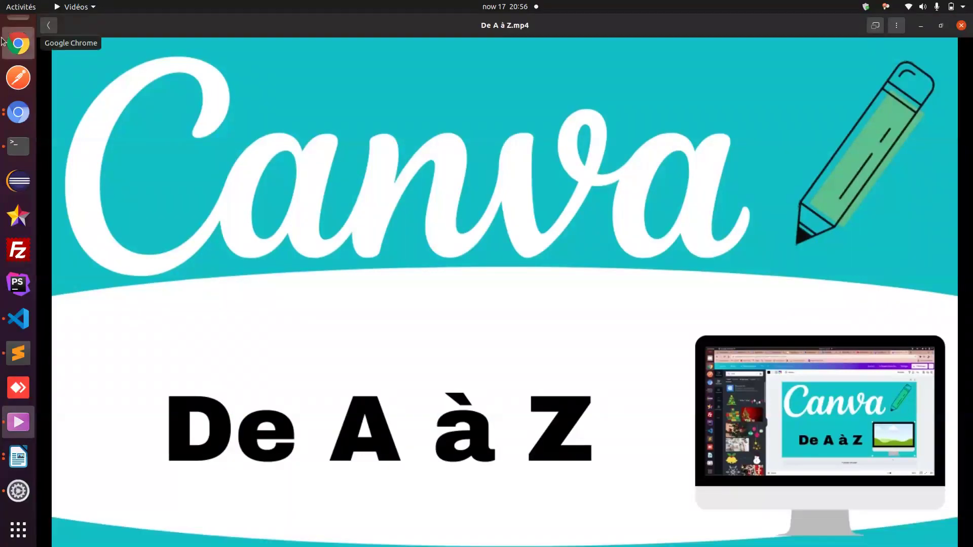
pyautogui.click(18, 43)
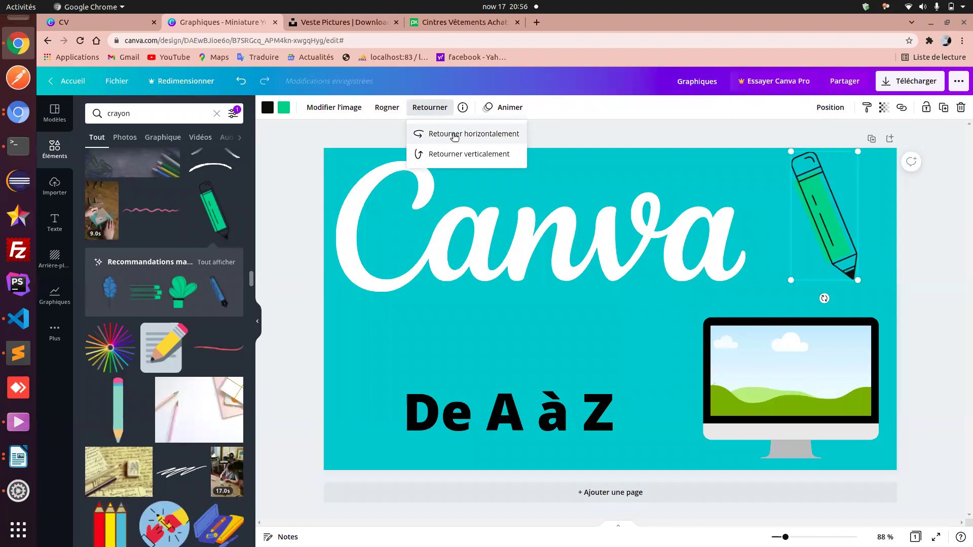
pyautogui.click(456, 158)
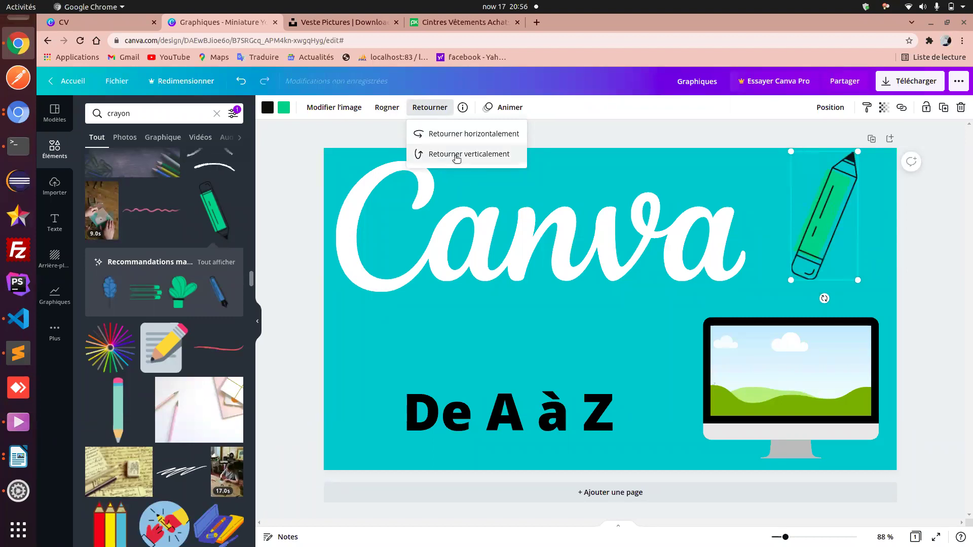
pyautogui.click(457, 157)
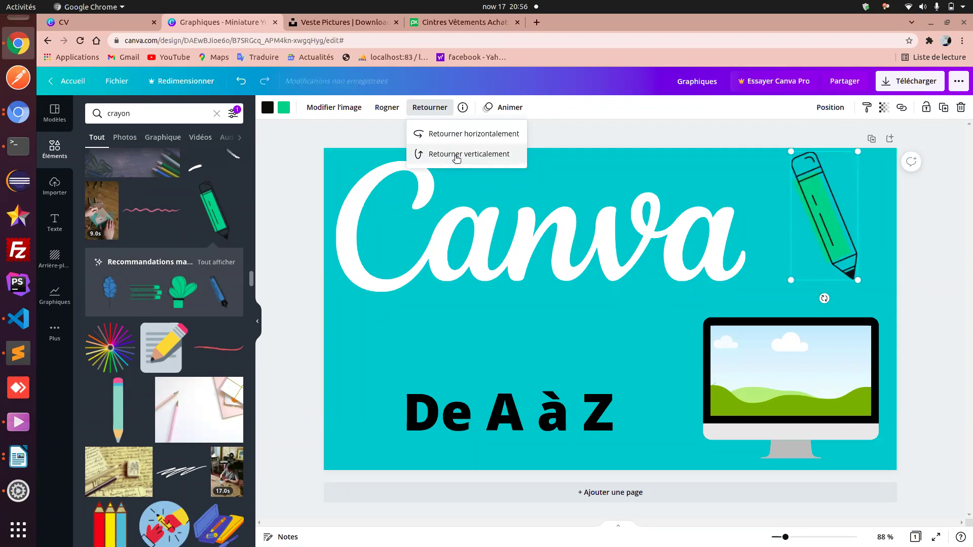
pyautogui.click(445, 133)
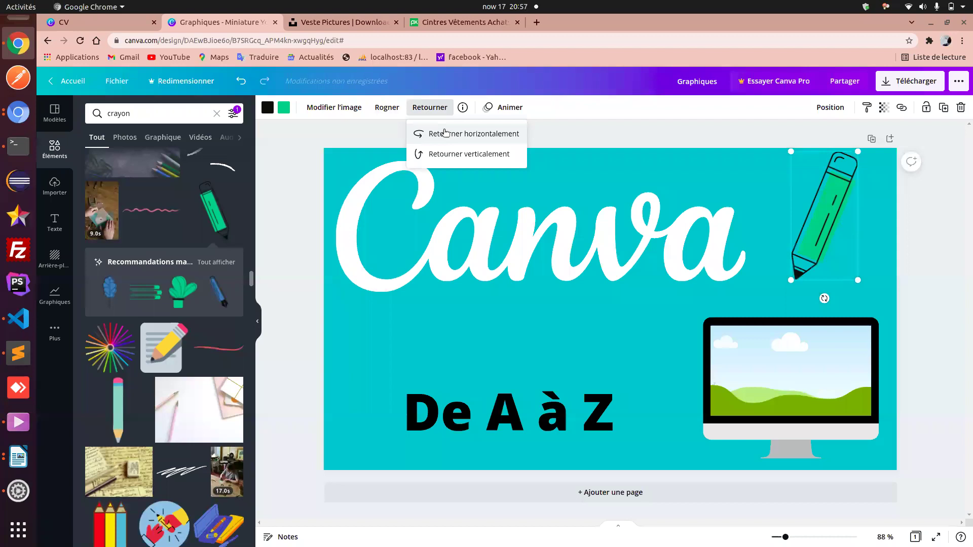
pyautogui.click(834, 205)
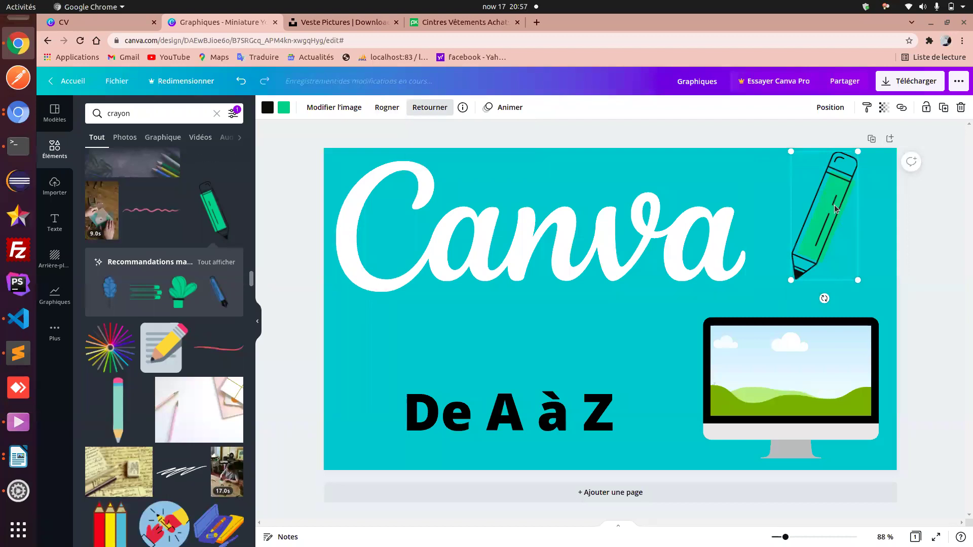
pyautogui.click(752, 295)
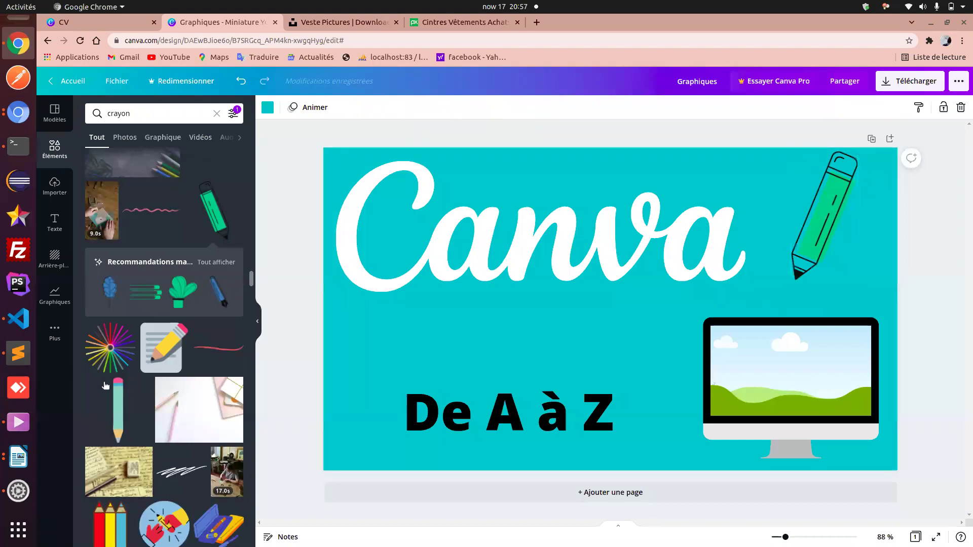
pyautogui.click(15, 424)
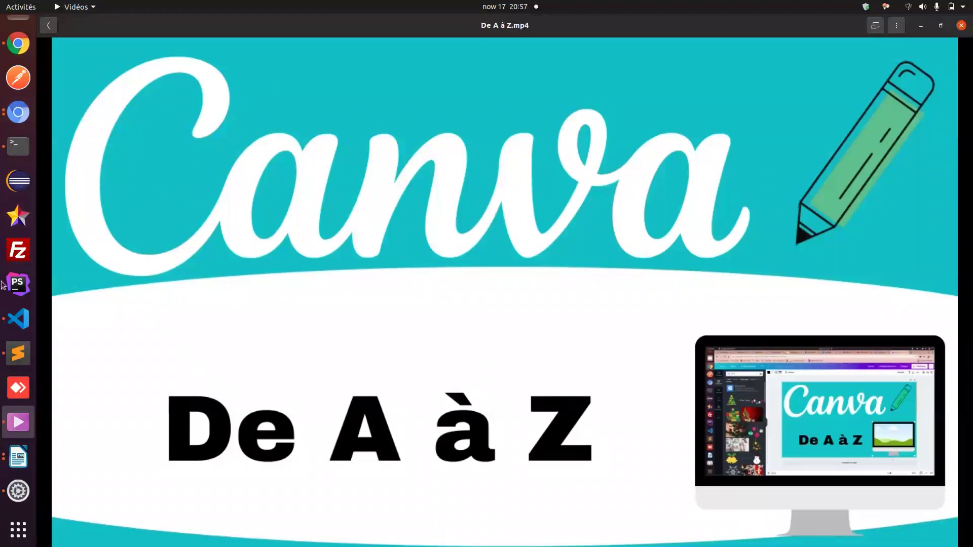
pyautogui.click(18, 45)
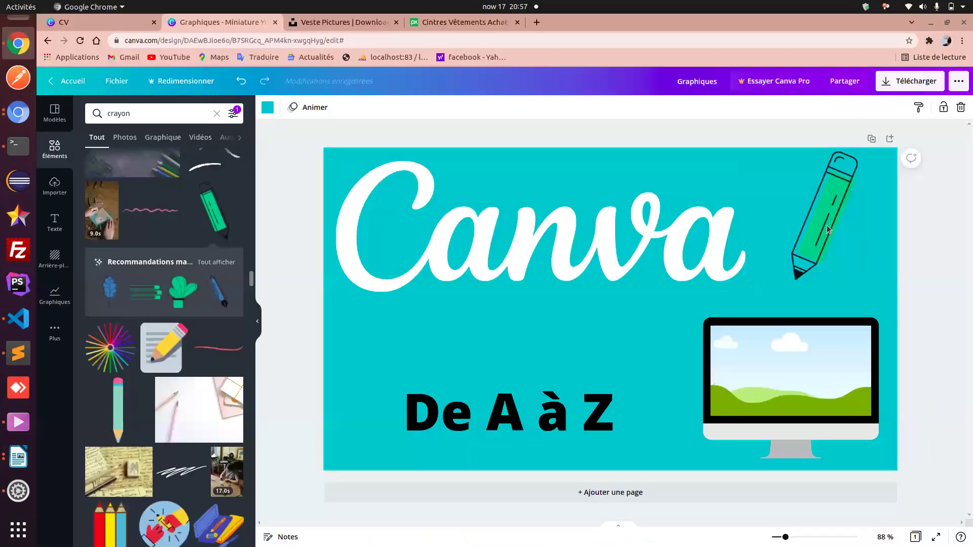
pyautogui.click(828, 228)
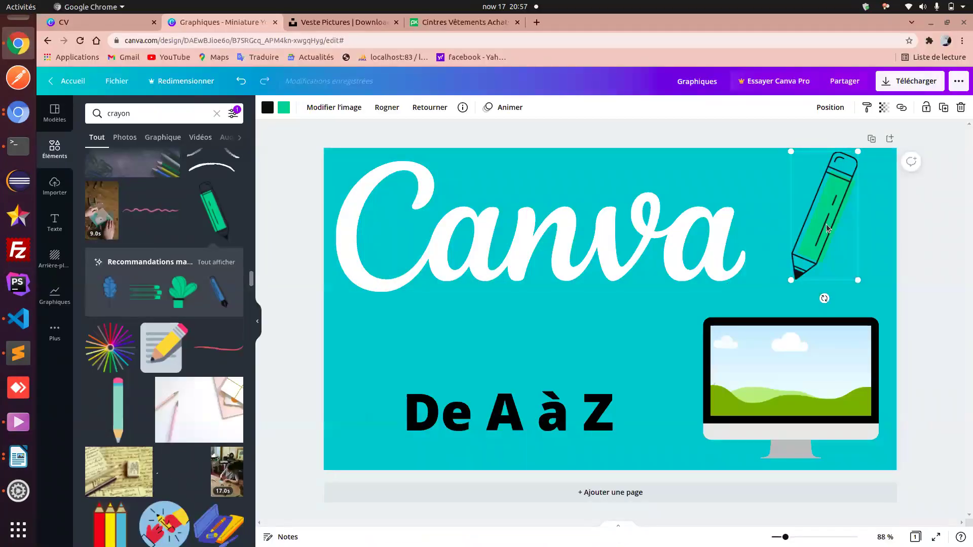
# - Tilt the pencil about 15° clockwise and place it just right of the word Canva
pyautogui.moveTo(819, 227); pyautogui.dragTo(801, 237)
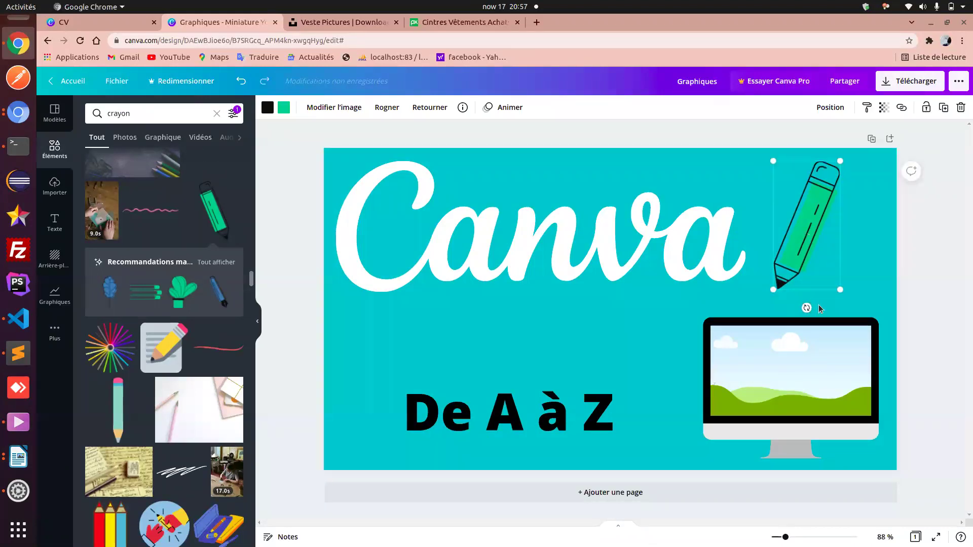
pyautogui.moveTo(807, 308); pyautogui.dragTo(784, 307)
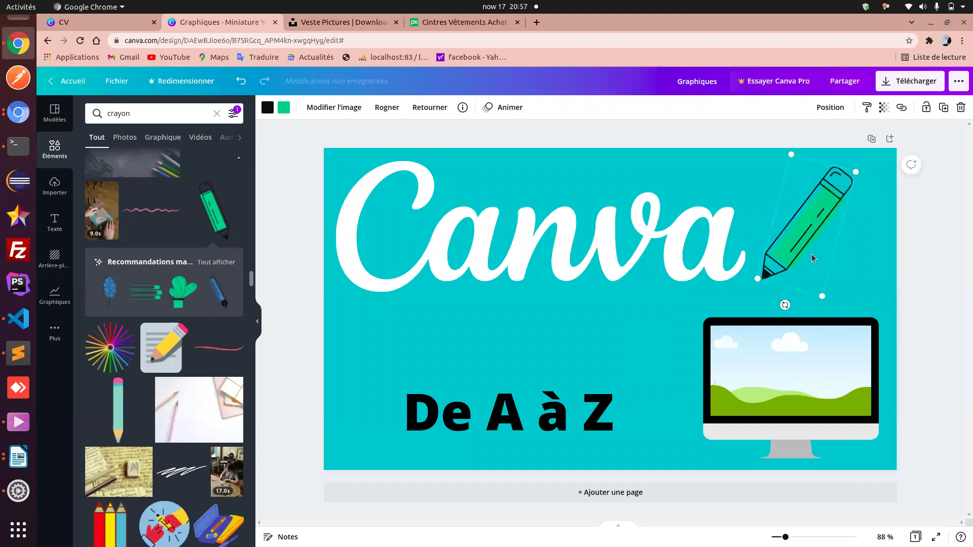
pyautogui.moveTo(805, 235); pyautogui.dragTo(818, 235)
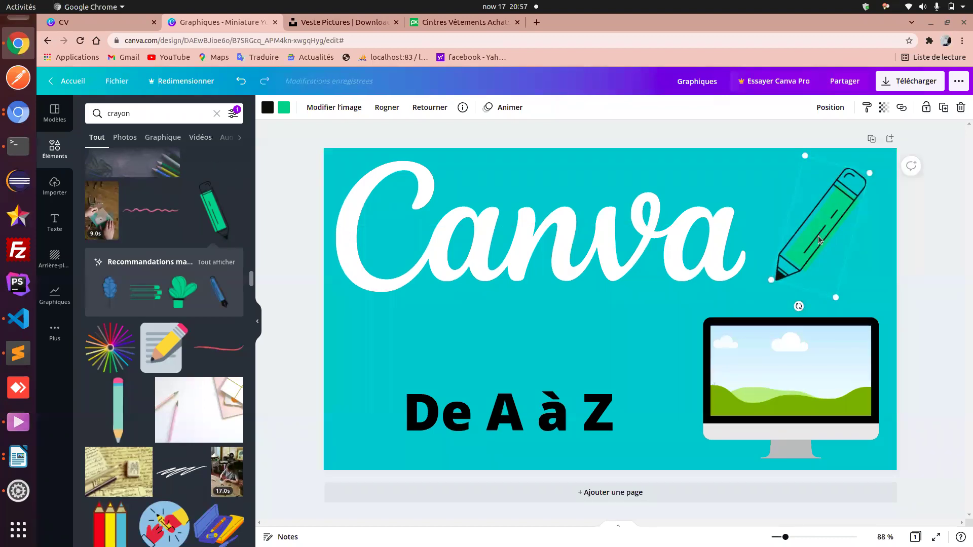
pyautogui.click(641, 349)
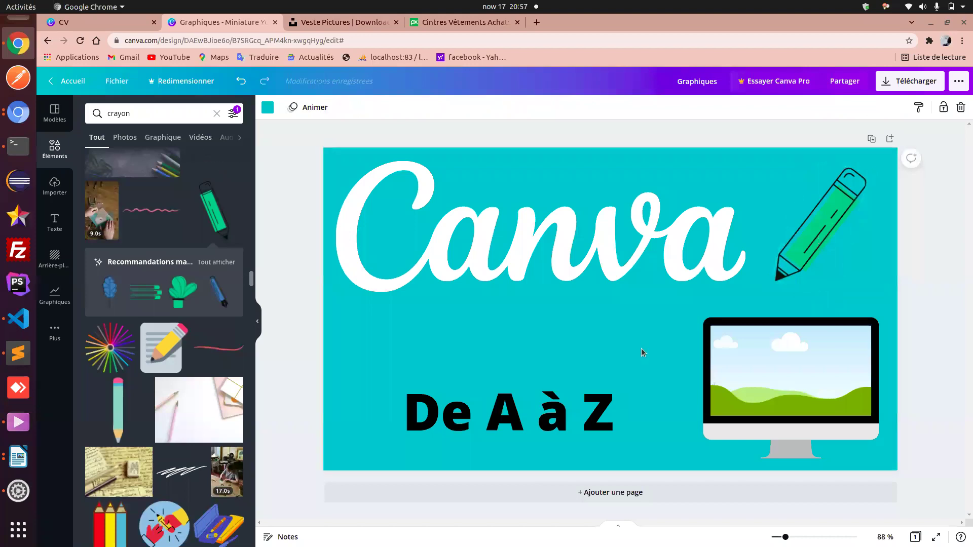
# - Nudge the monitor image slightly right and down, then compare with the exported video
pyautogui.click(741, 372)
pyautogui.moveTo(741, 377)
pyautogui.mouseDown()
pyautogui.moveTo(746, 386)
pyautogui.moveTo(745, 377)
pyautogui.mouseUp()
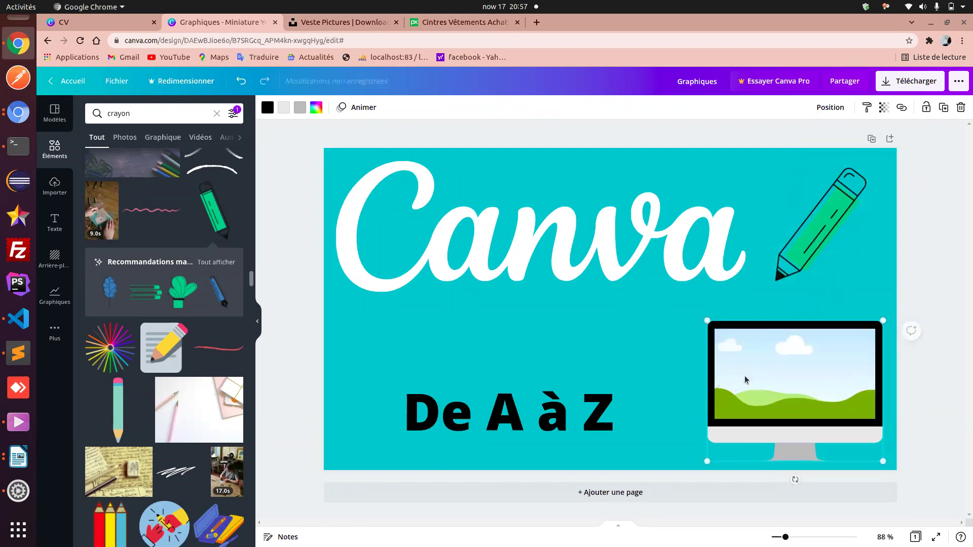
pyautogui.click(667, 358)
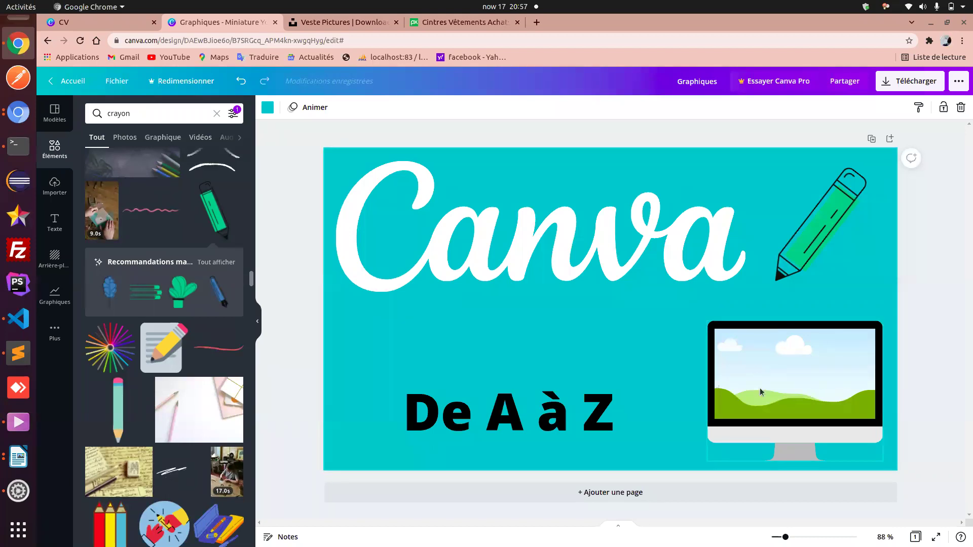
pyautogui.click(18, 422)
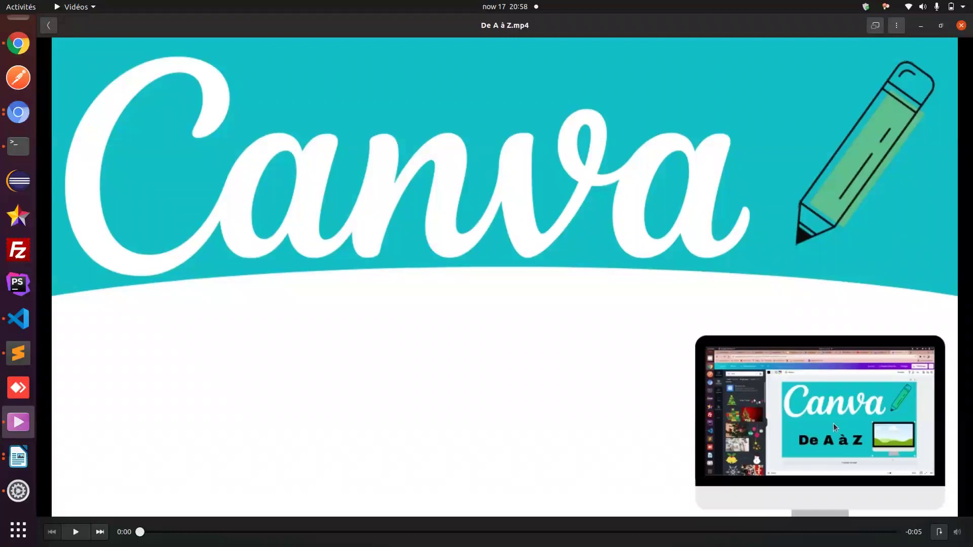
pyautogui.click(18, 45)
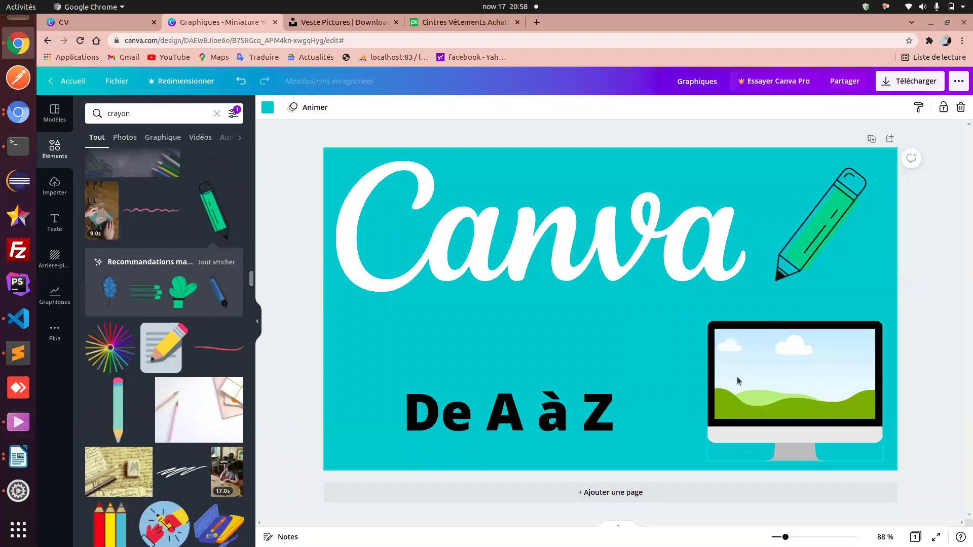
# - Replace the Éléments search 'crayon' with 'noël' to list Christmas graphics
pyautogui.click(781, 379)
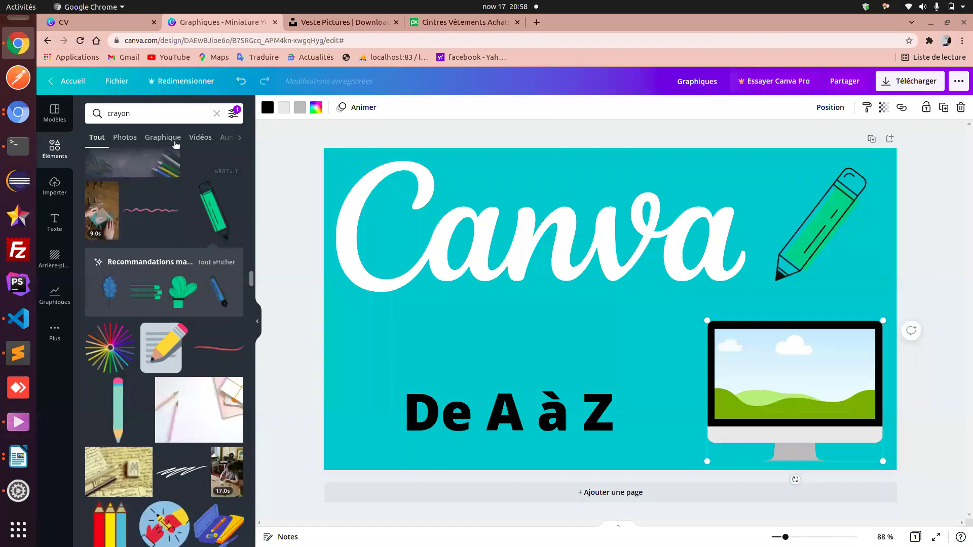
pyautogui.hscroll(2, 147, 137)
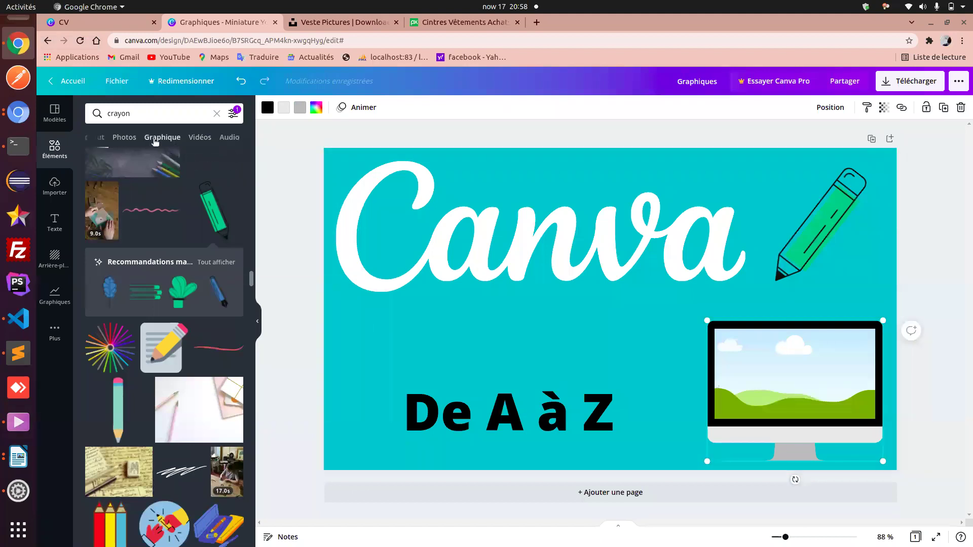
pyautogui.doubleClick(120, 114)
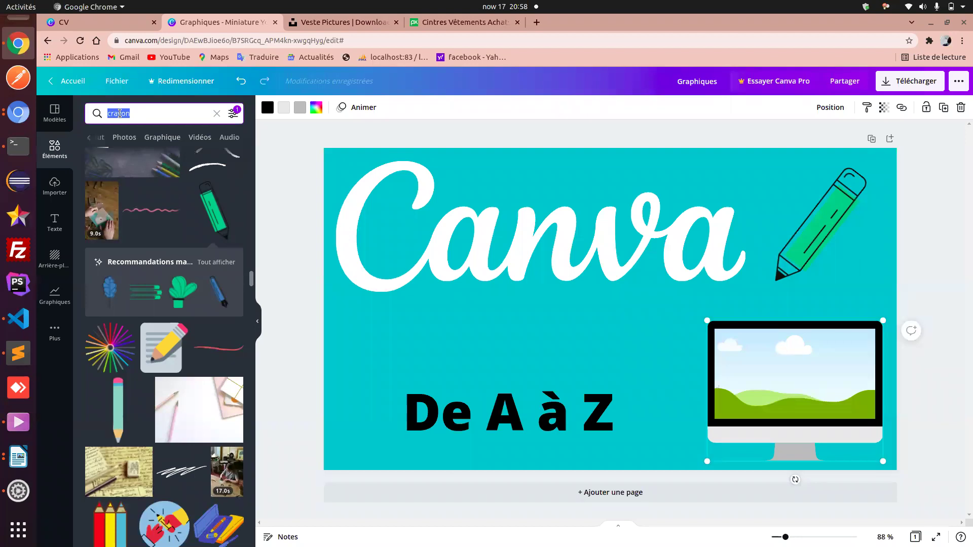
pyautogui.write('noel')
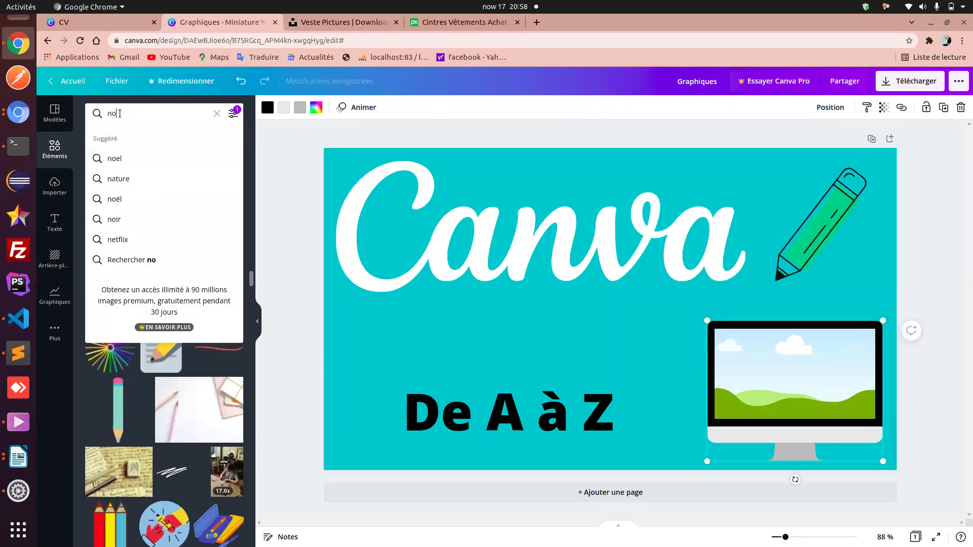
pyautogui.press('Down')
pyautogui.press('Down')
pyautogui.press('Return')
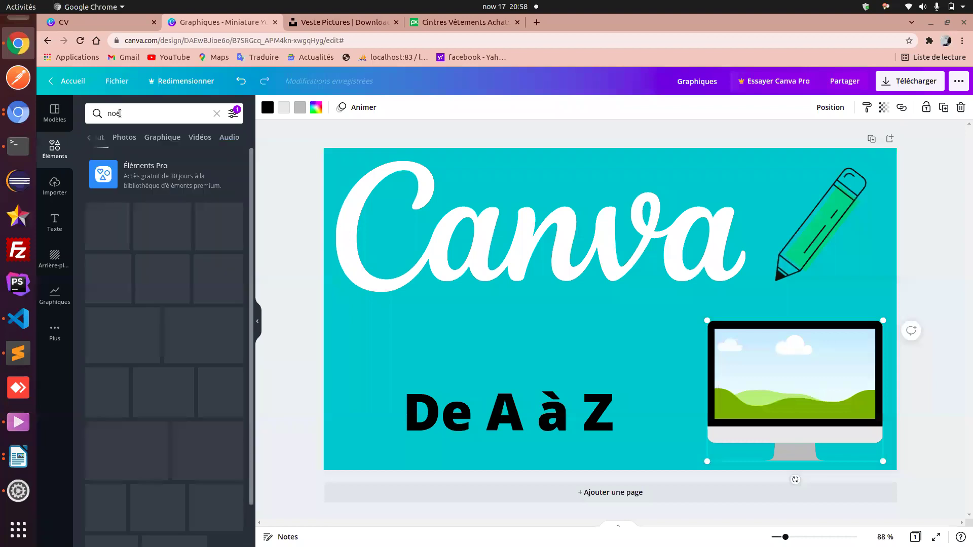
pyautogui.click(10, 430)
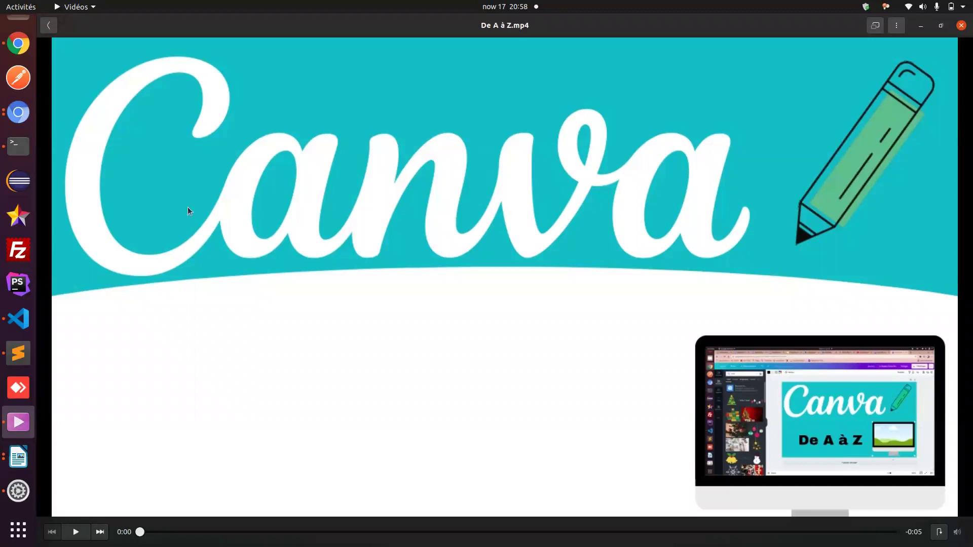
pyautogui.click(18, 49)
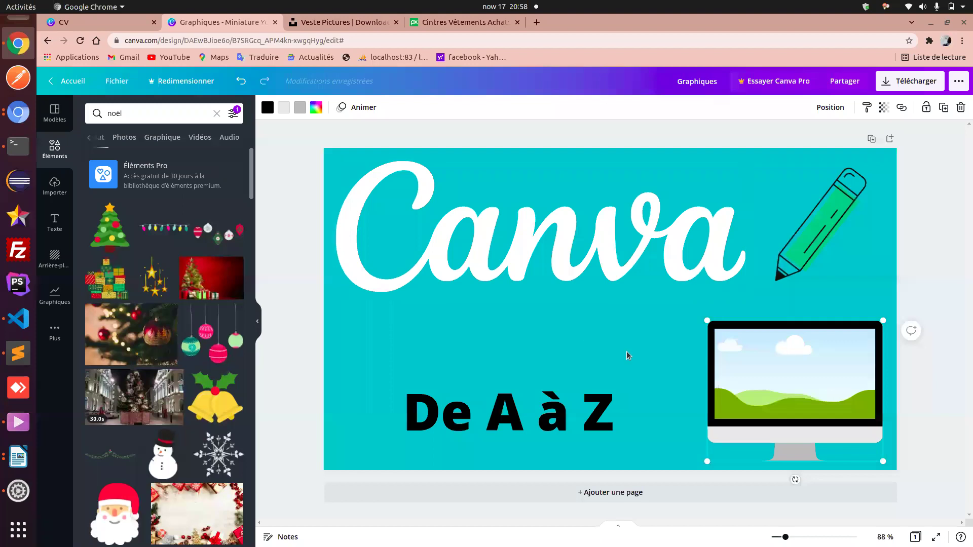
# - Move the uploaded screenshot and the uploaded photo in Importer to the Corbeille
pyautogui.click(673, 371)
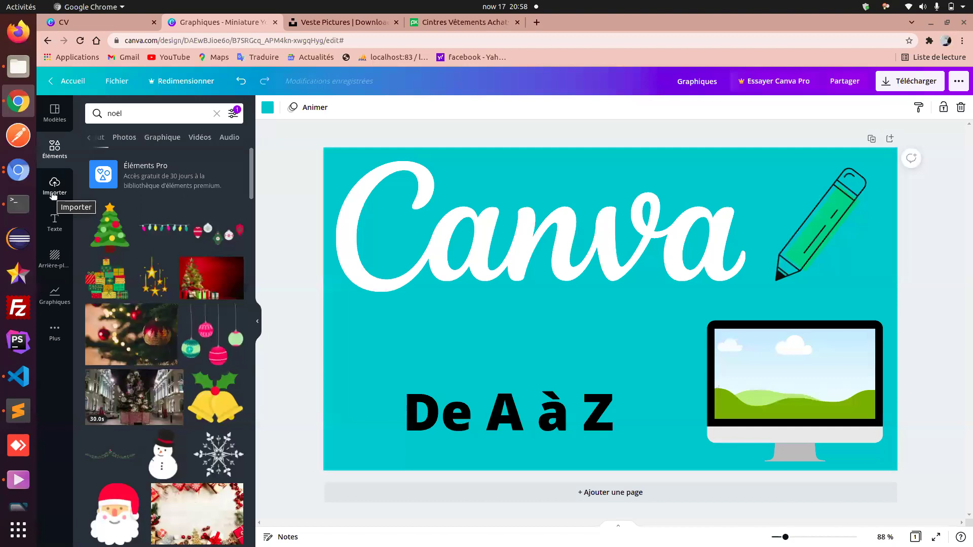
pyautogui.click(732, 374)
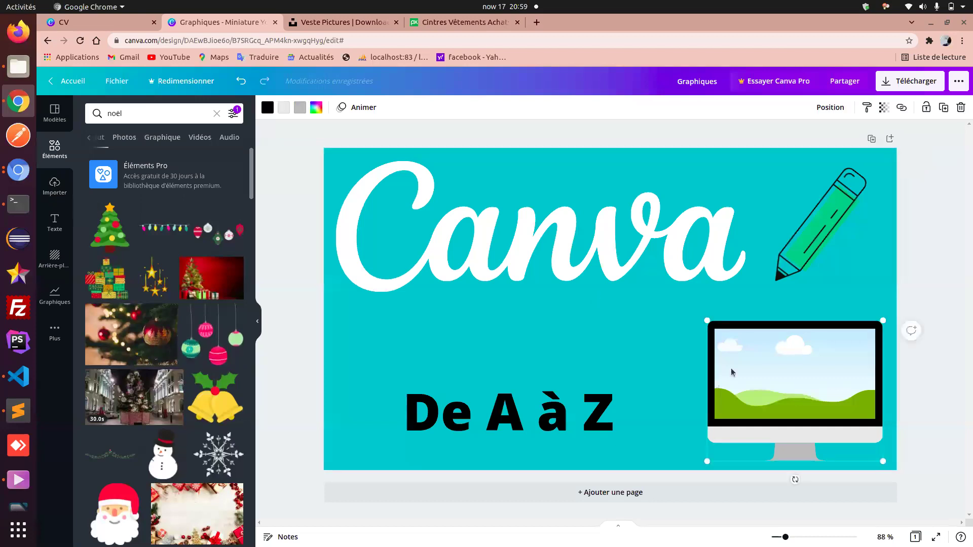
pyautogui.click(55, 186)
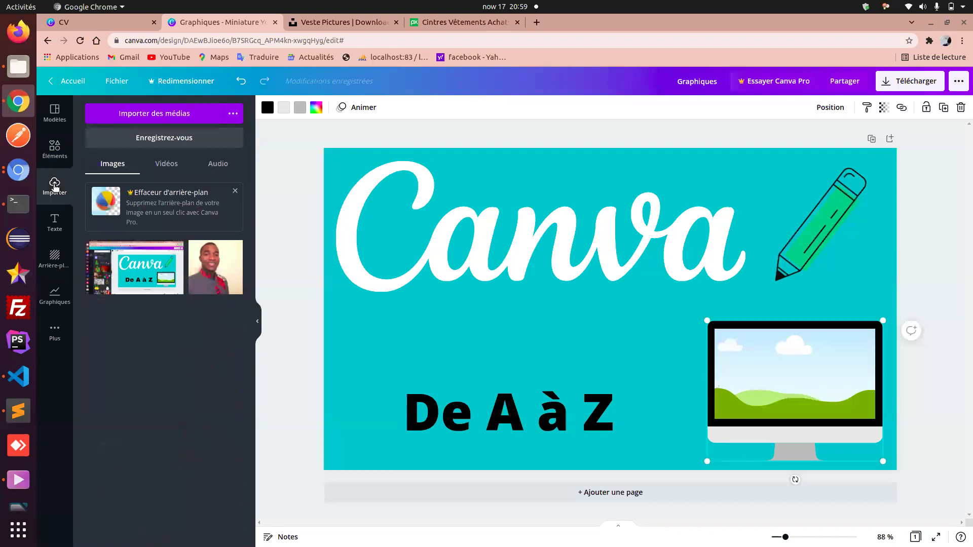
pyautogui.click(173, 251)
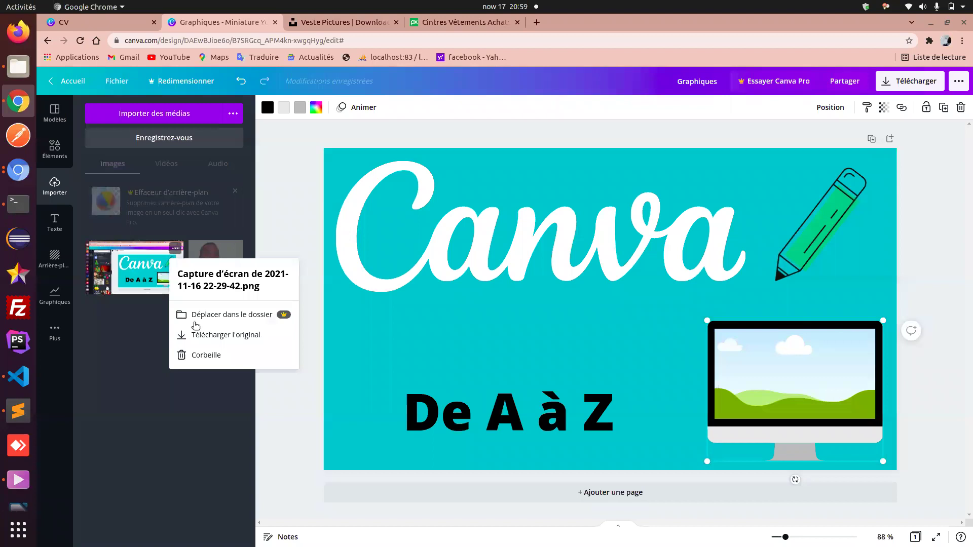
pyautogui.click(202, 355)
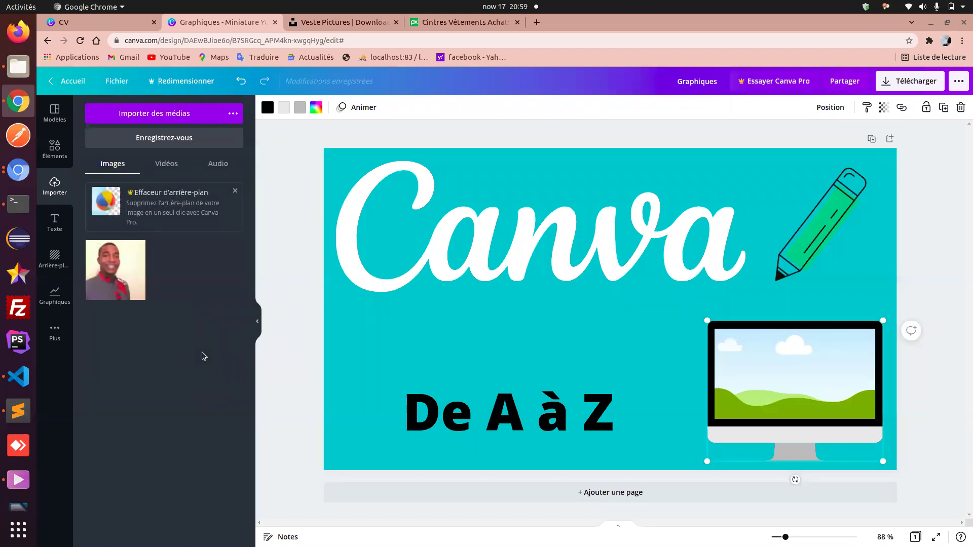
pyautogui.click(139, 249)
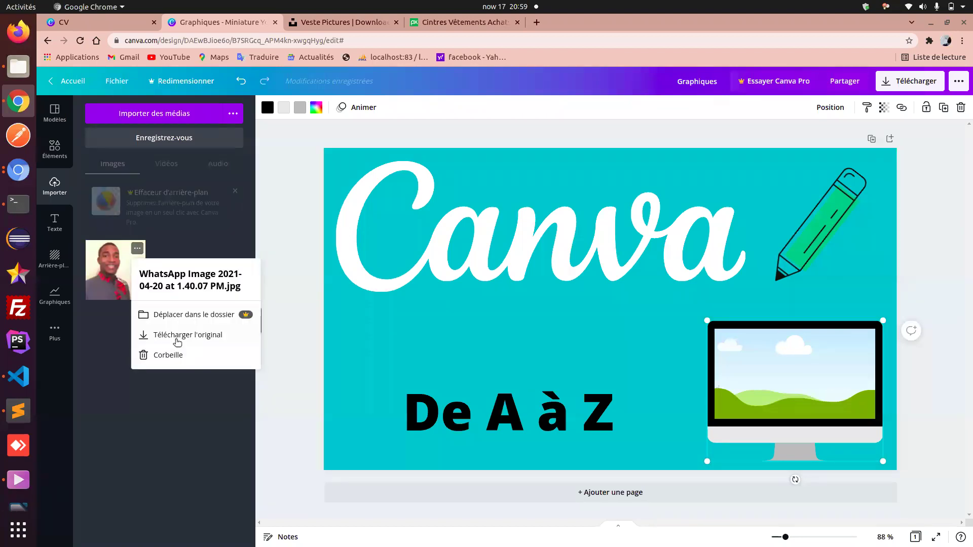
pyautogui.click(174, 355)
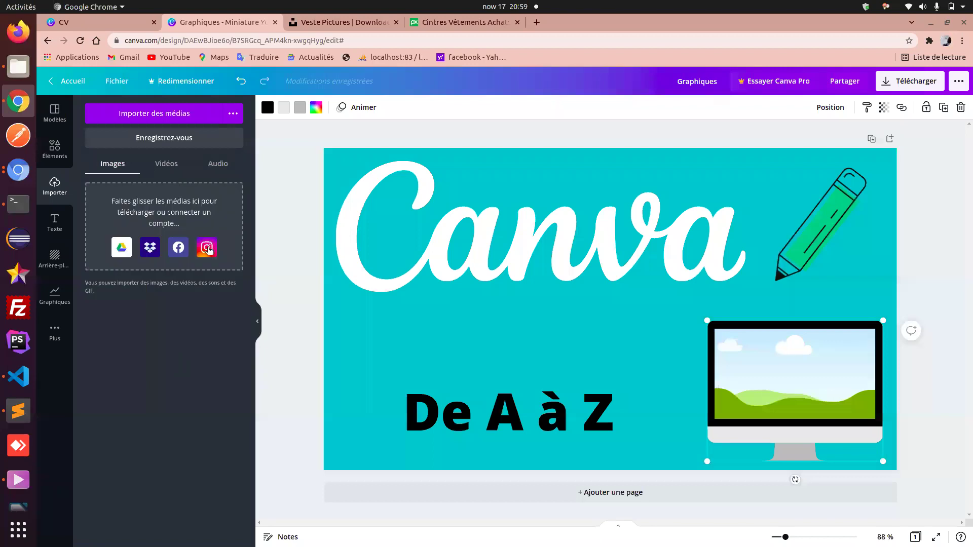
pyautogui.click(176, 114)
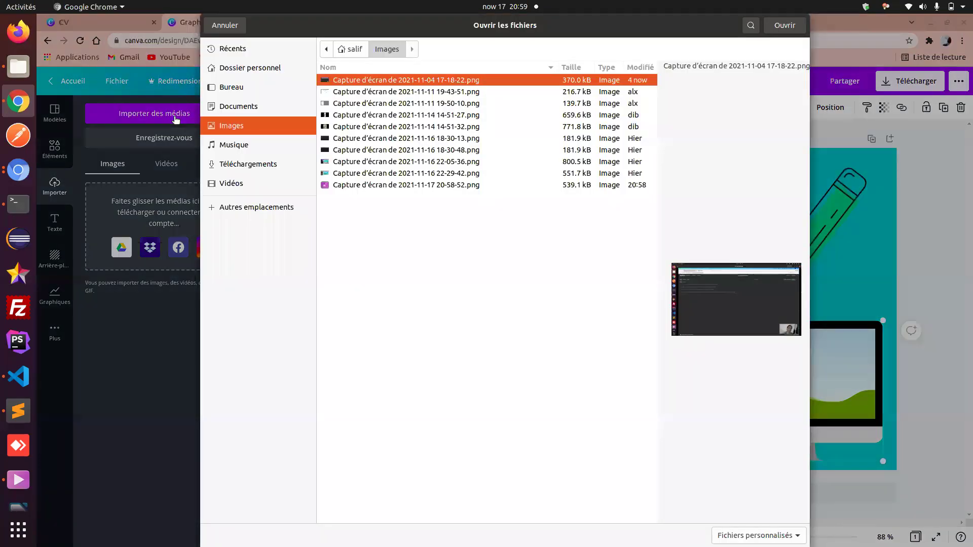
pyautogui.click(363, 187)
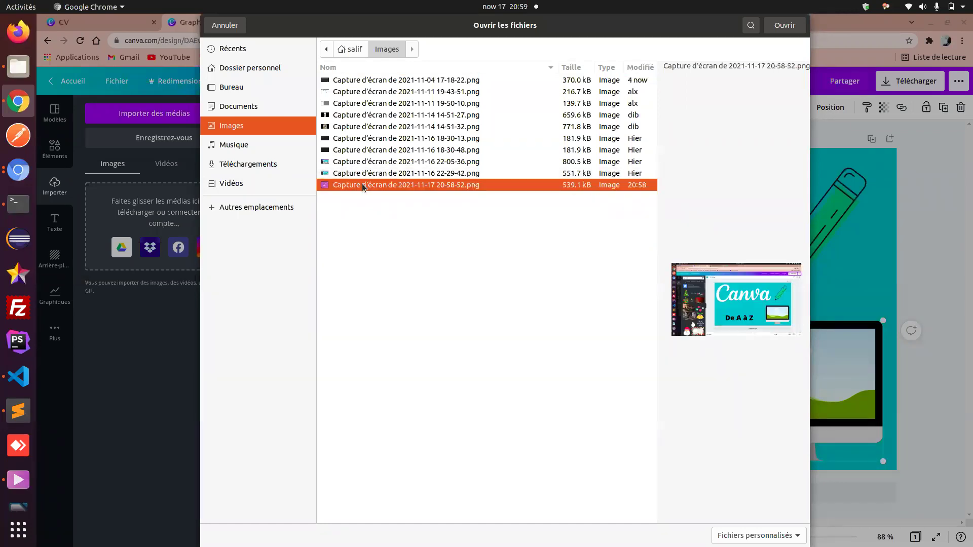
pyautogui.click(783, 28)
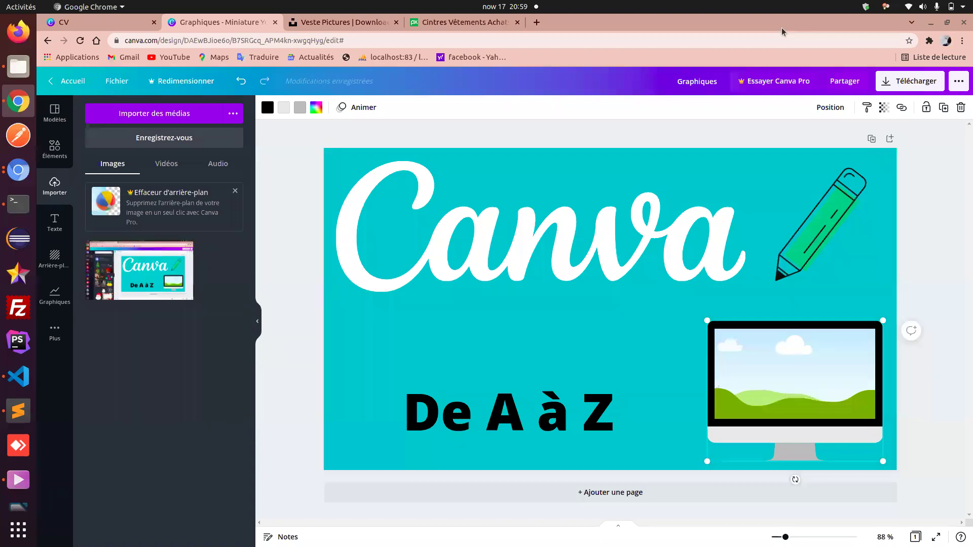
# - Place the uploaded screenshot inside the monitor's screen frame
pyautogui.moveTo(117, 270)
pyautogui.moveTo(117, 270); pyautogui.dragTo(741, 351)
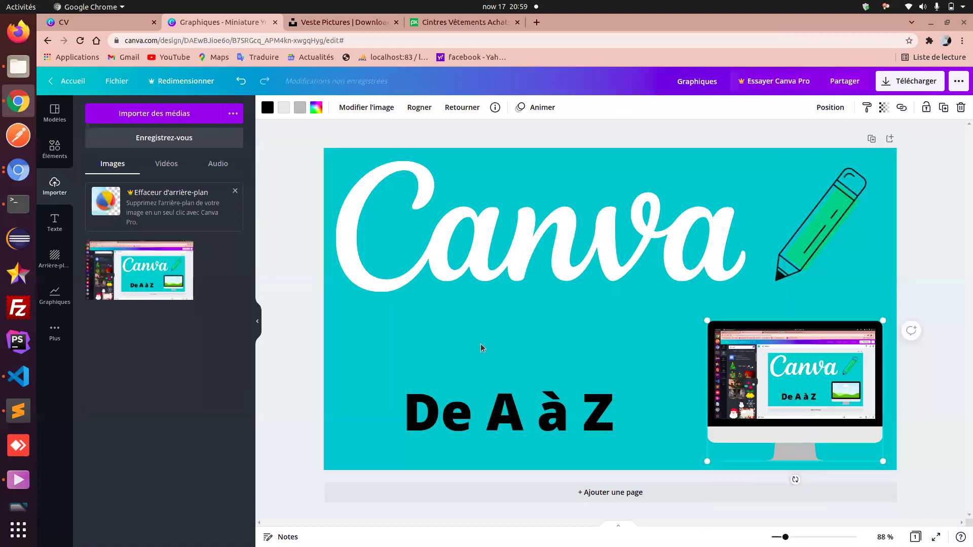
pyautogui.hotkey('ctrl', 'z')
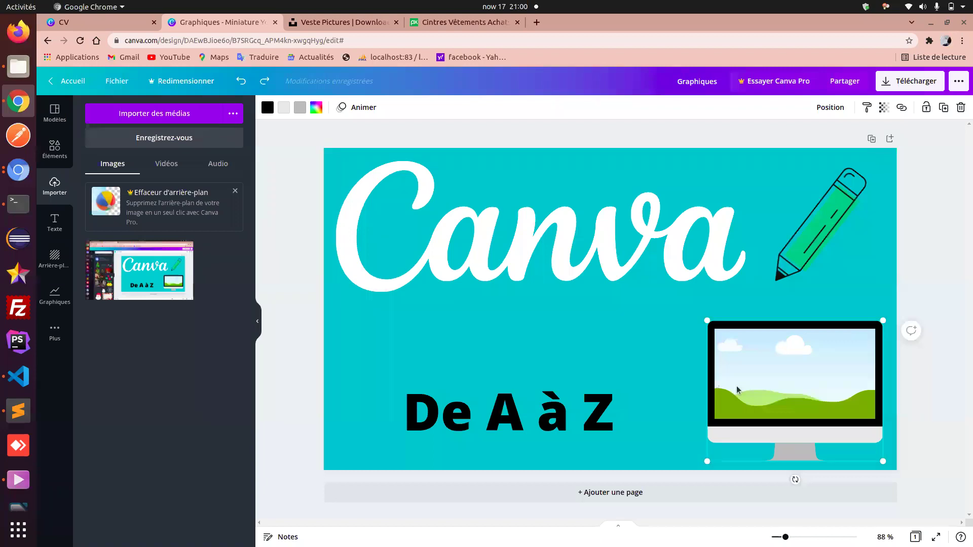
pyautogui.click(152, 277)
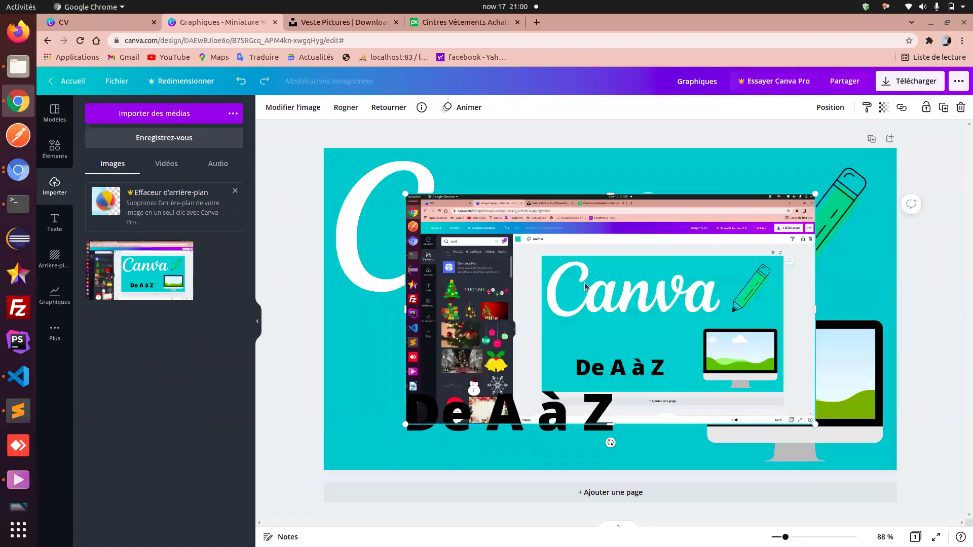
pyautogui.moveTo(586, 287); pyautogui.dragTo(734, 361)
pyautogui.moveTo(738, 362); pyautogui.dragTo(738, 363)
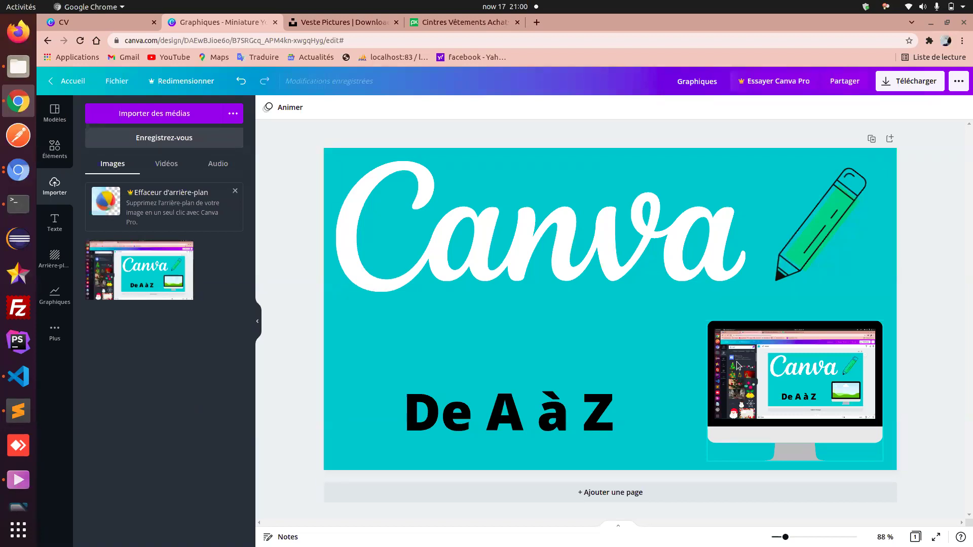
# - Play the exported De A à Z video for comparison
pyautogui.click(600, 367)
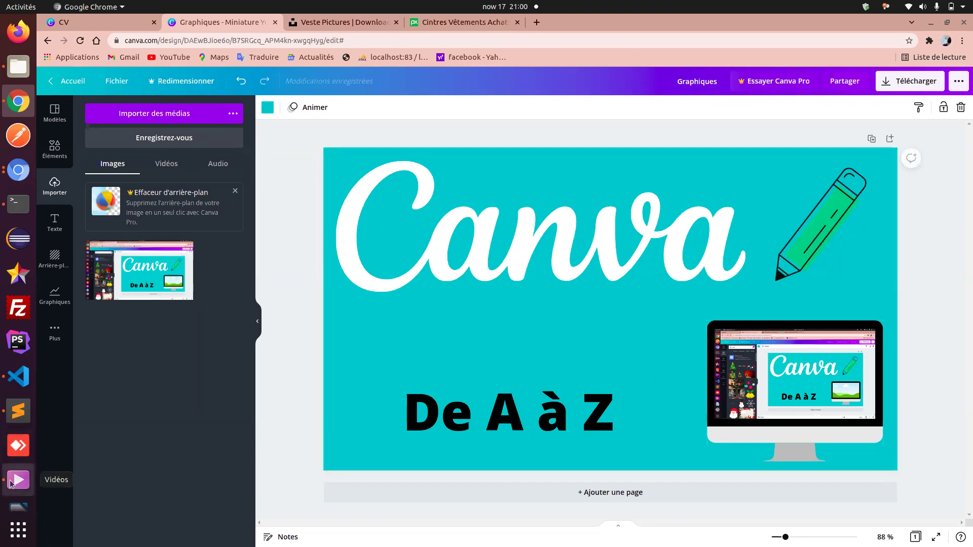
pyautogui.click(13, 482)
pyautogui.click(149, 436)
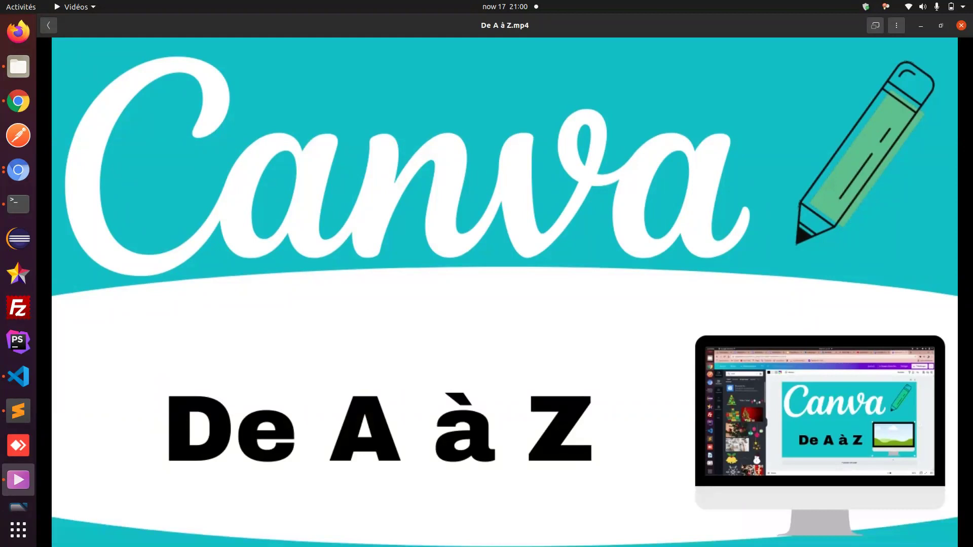
pyautogui.moveTo(493, 393)
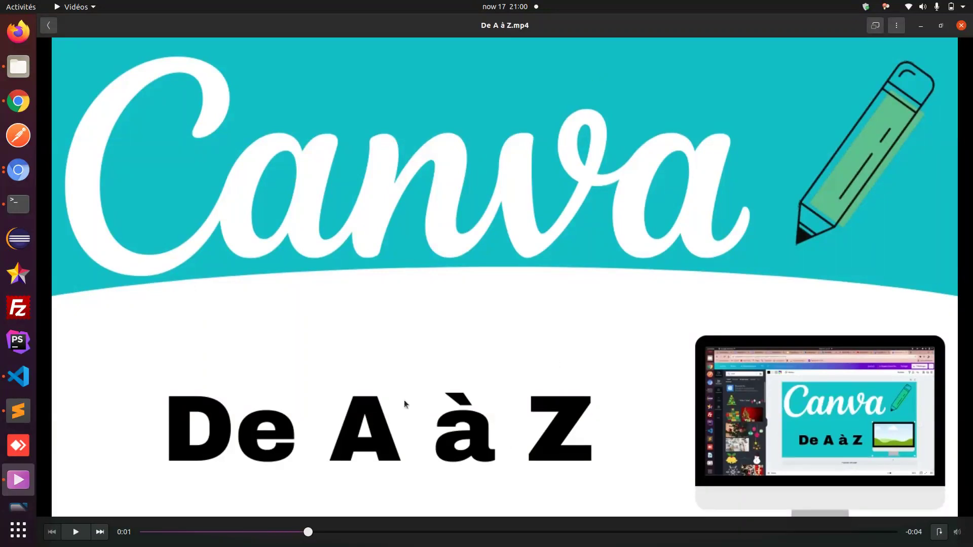
pyautogui.click(19, 102)
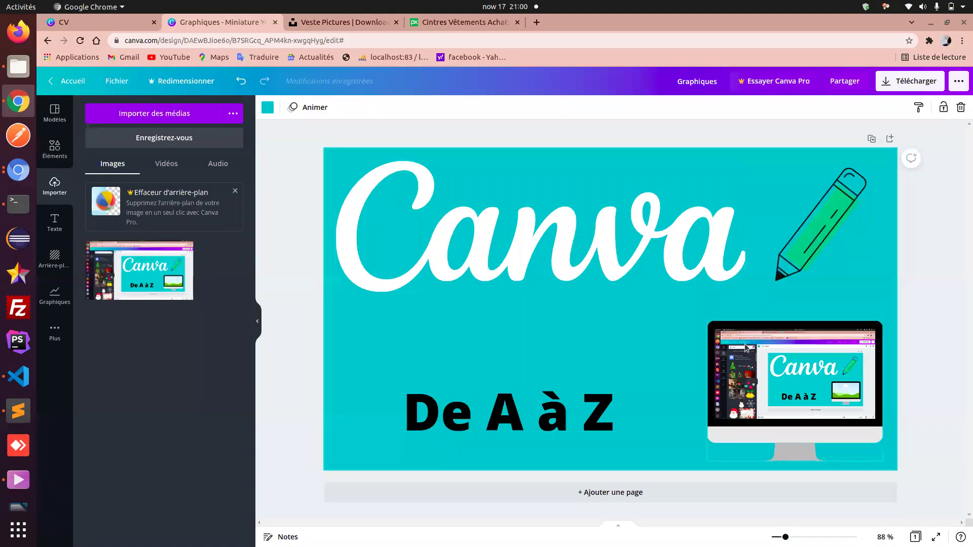
pyautogui.click(14, 474)
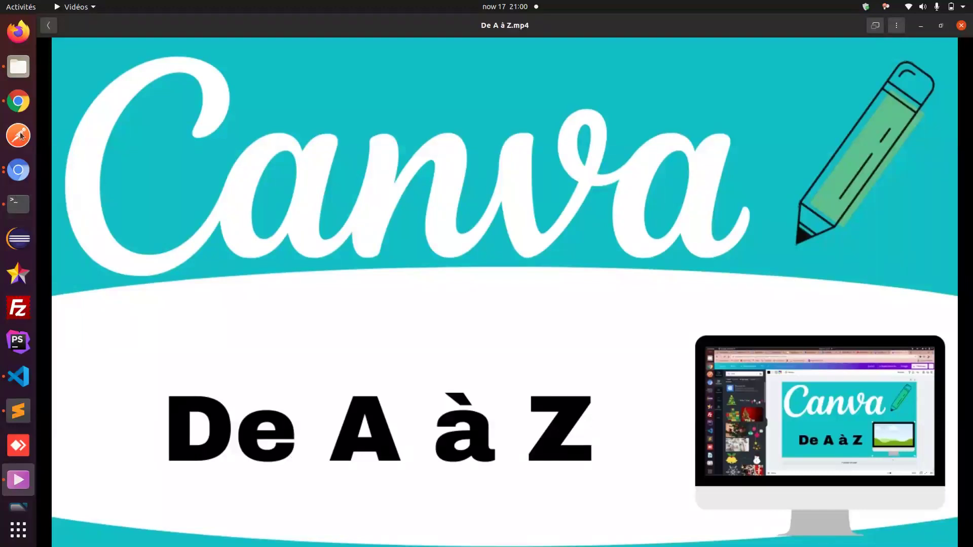
# - Shrink the monitor image slightly and enlarge the 'De A à Z' text to size 95.9
pyautogui.click(15, 100)
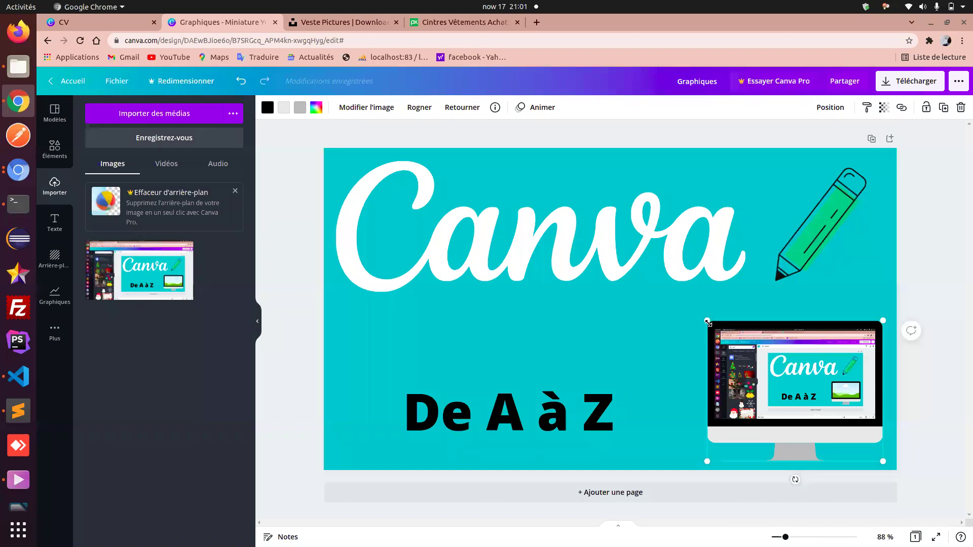
pyautogui.moveTo(708, 323); pyautogui.dragTo(720, 330)
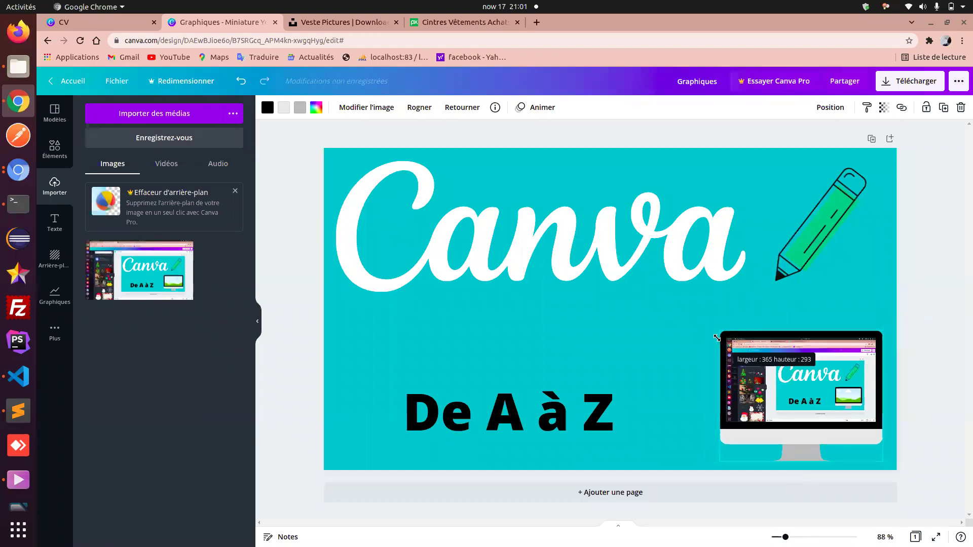
pyautogui.click(624, 406)
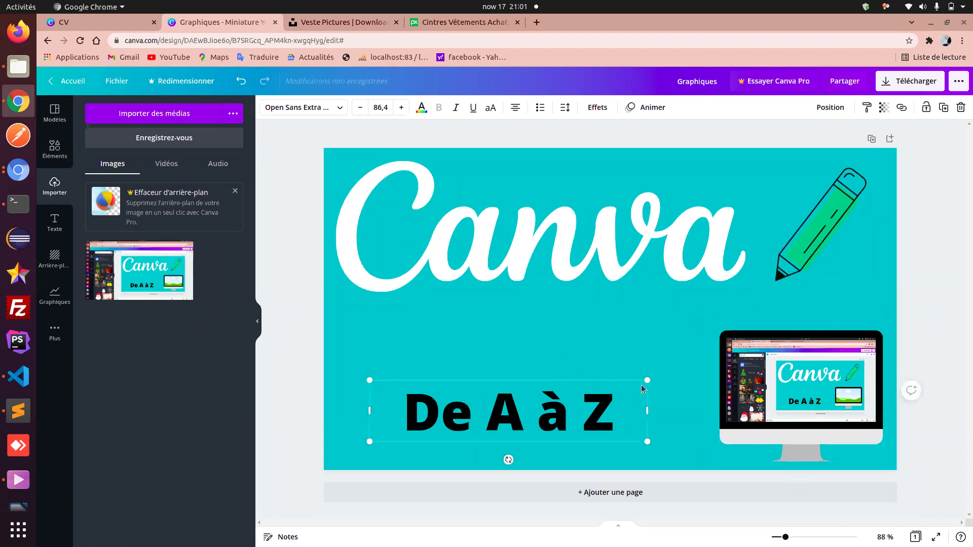
pyautogui.moveTo(647, 380); pyautogui.dragTo(678, 374)
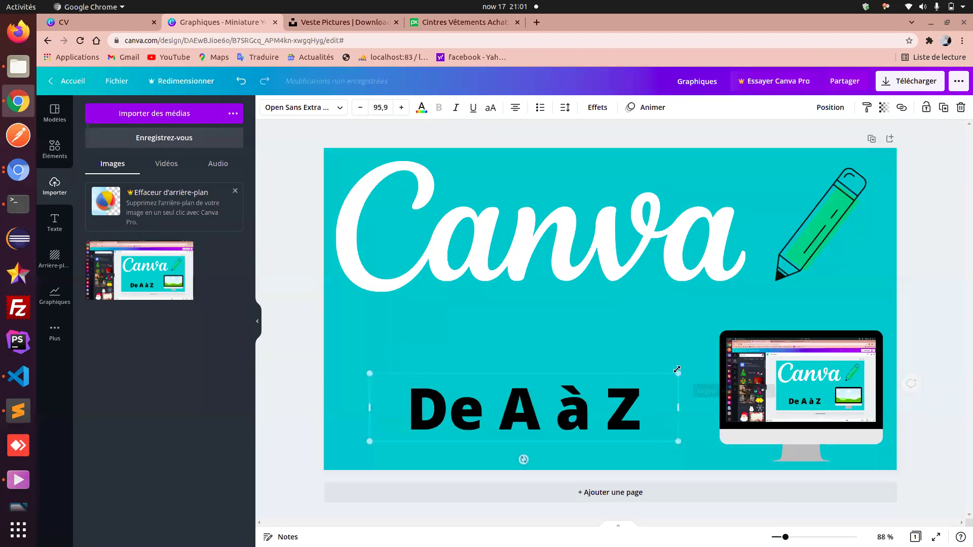
pyautogui.click(703, 399)
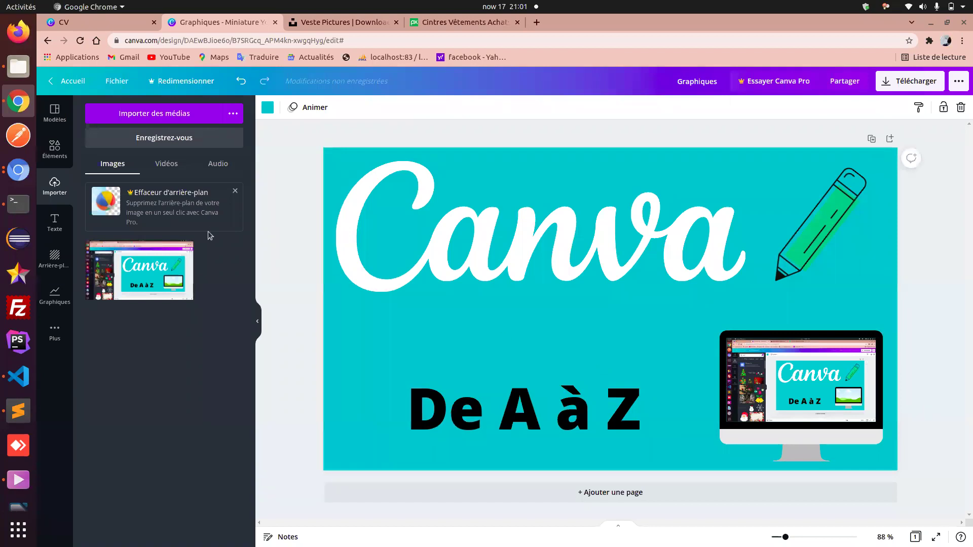
pyautogui.click(51, 148)
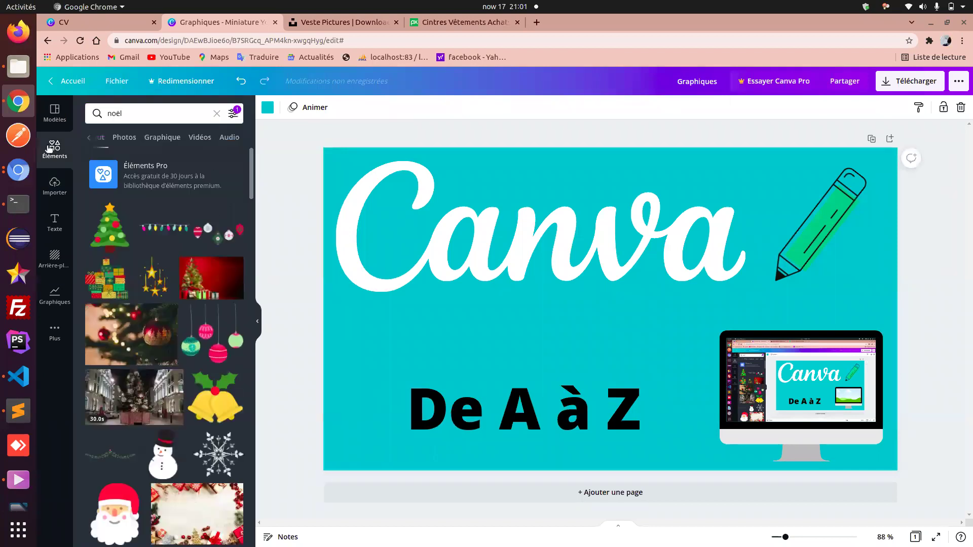
# - Clear the noël search and add the grey curved banner from Lignes et formes to the page
pyautogui.click(216, 114)
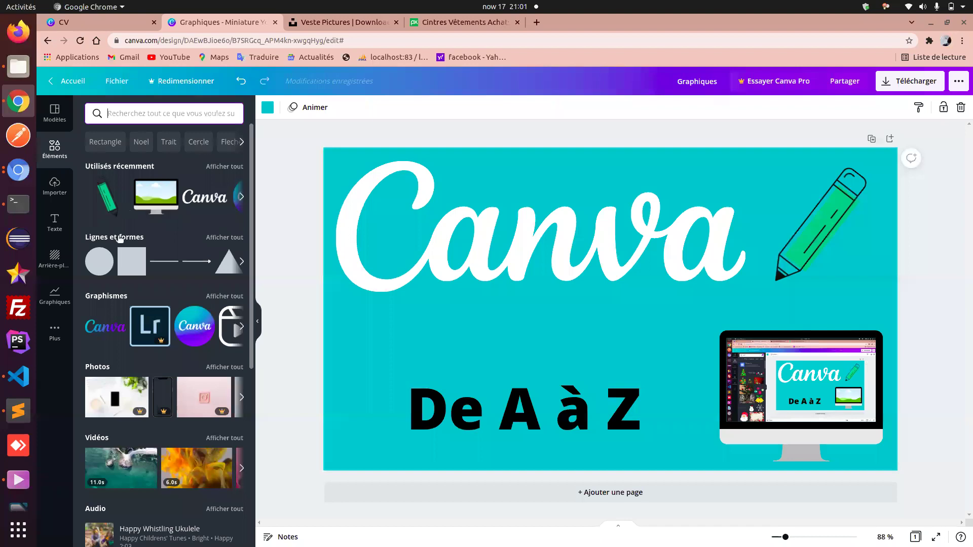
pyautogui.click(224, 238)
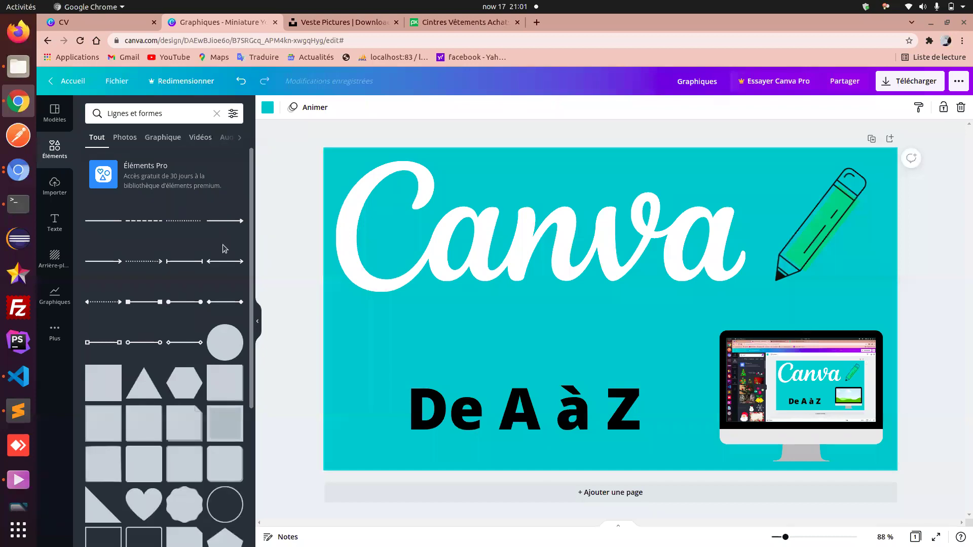
pyautogui.scroll(-3, 201, 474)
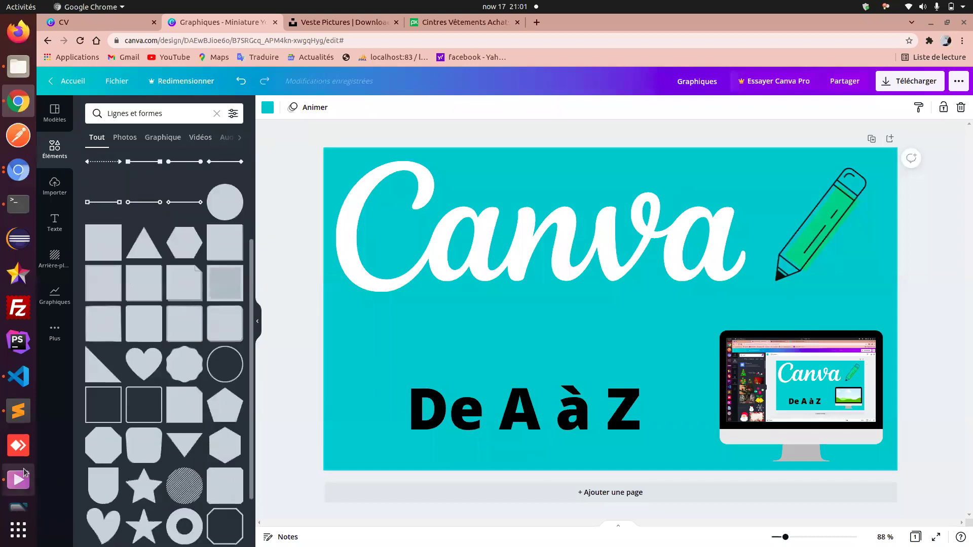
pyautogui.click(19, 479)
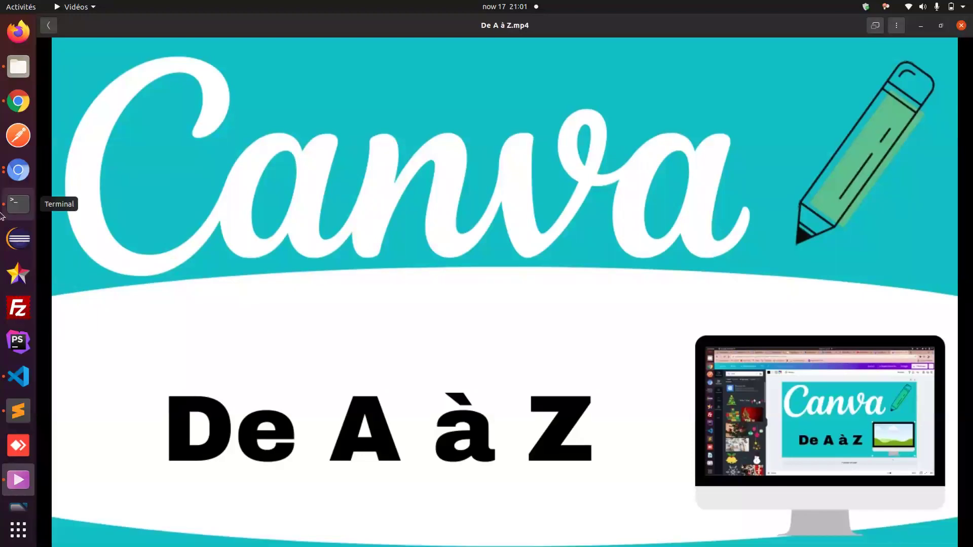
pyautogui.click(11, 103)
pyautogui.scroll(-4, 152, 299)
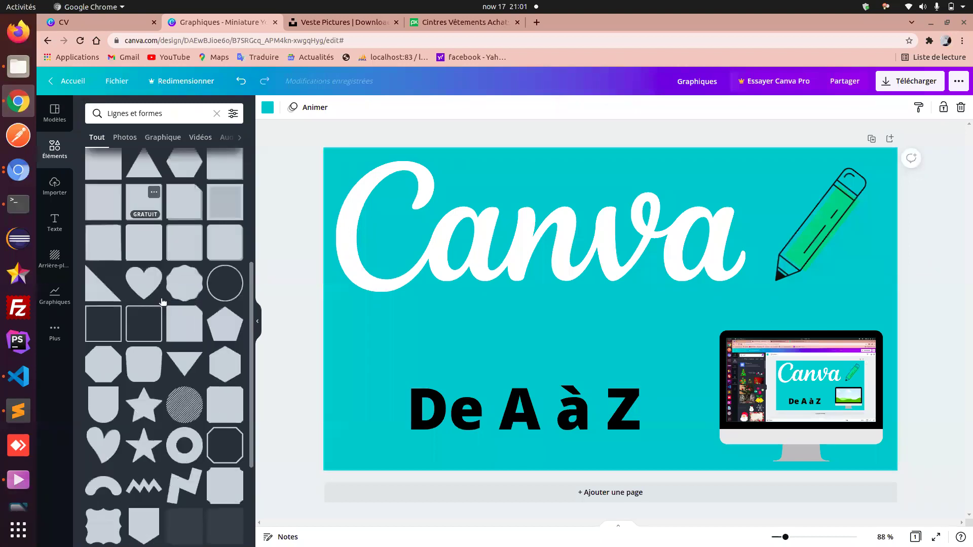
pyautogui.scroll(-4, 162, 302)
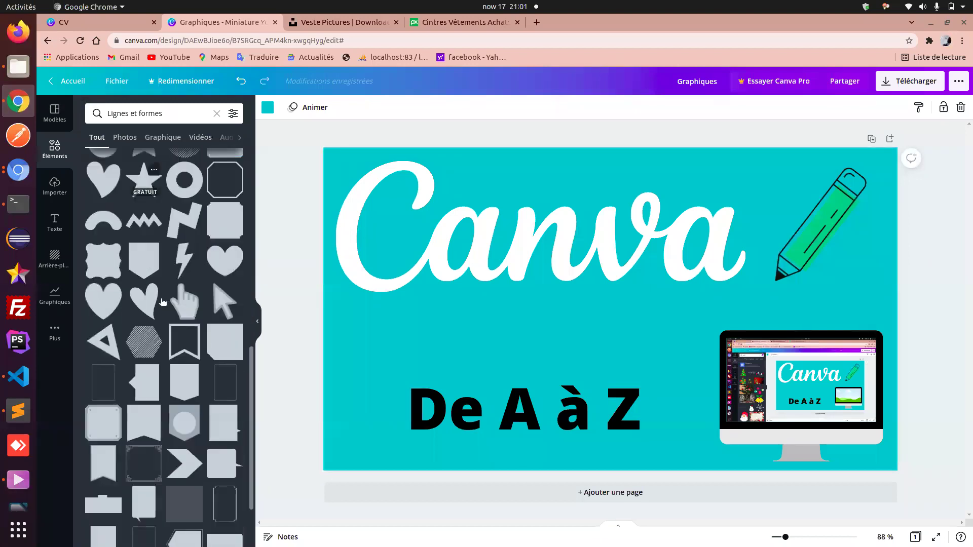
pyautogui.scroll(-4, 162, 302)
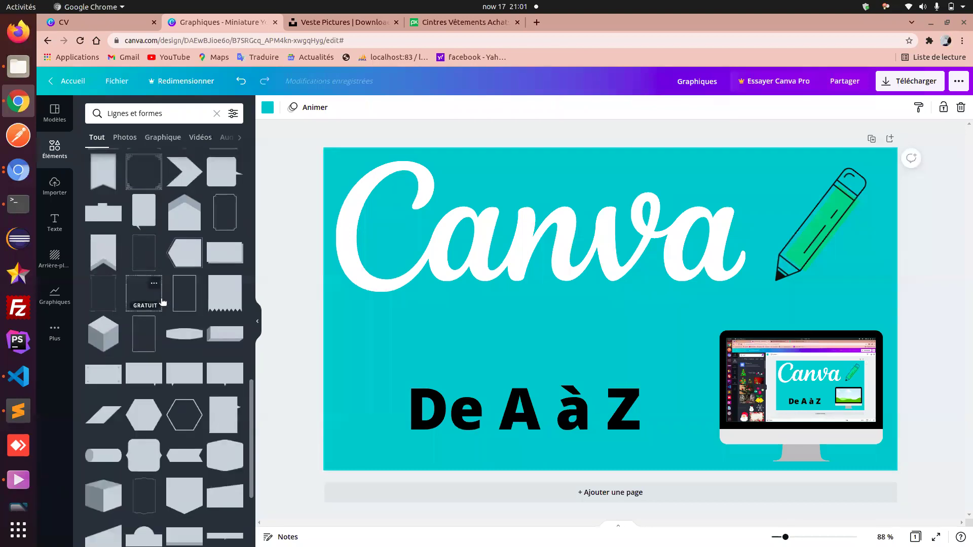
pyautogui.click(192, 336)
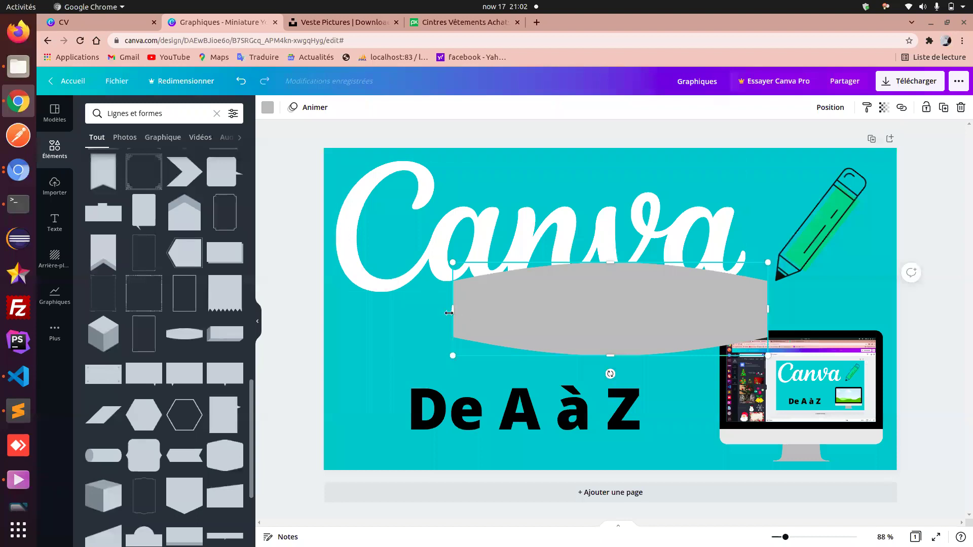
# - Stretch the grey wave shape edge to edge and down to the page bottom, about 367 high
pyautogui.moveTo(448, 312); pyautogui.dragTo(320, 321)
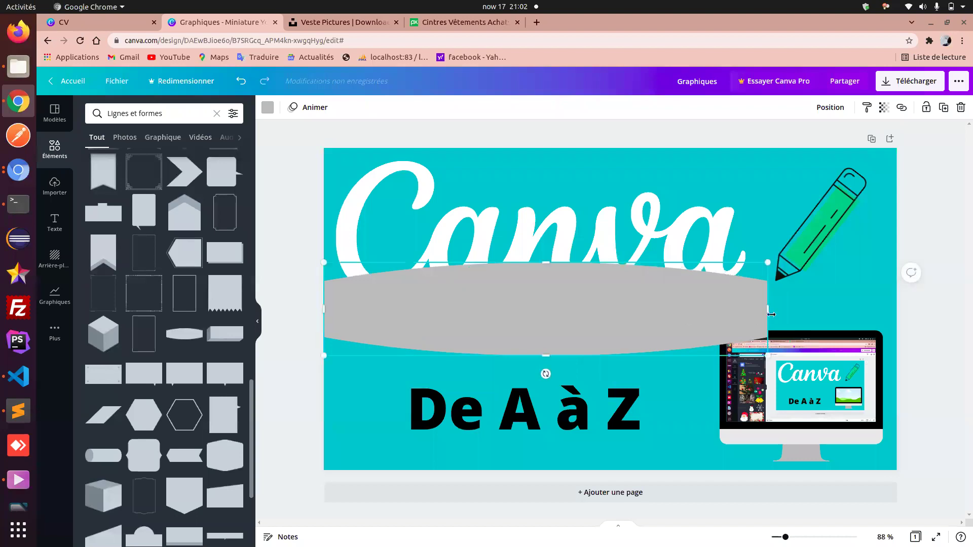
pyautogui.moveTo(768, 310); pyautogui.dragTo(897, 307)
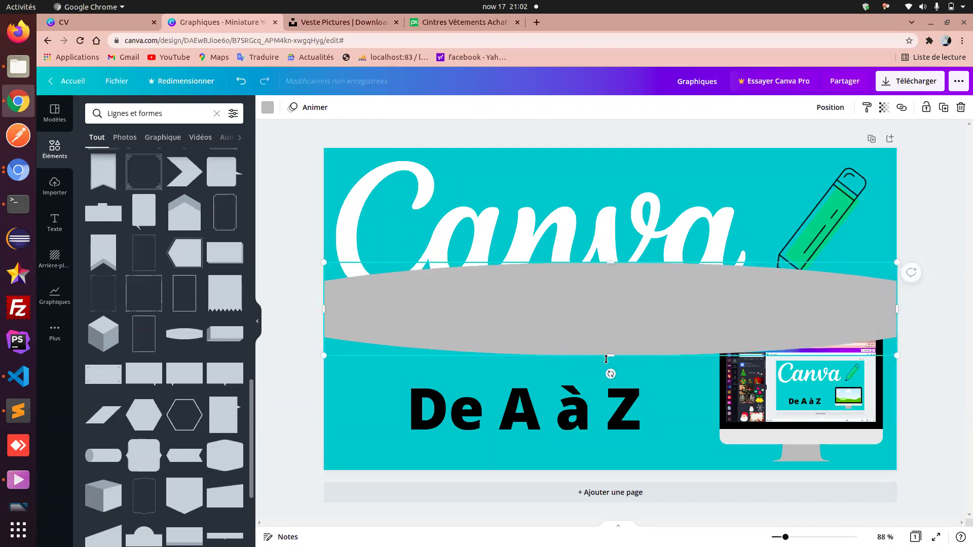
pyautogui.moveTo(611, 358); pyautogui.dragTo(616, 424)
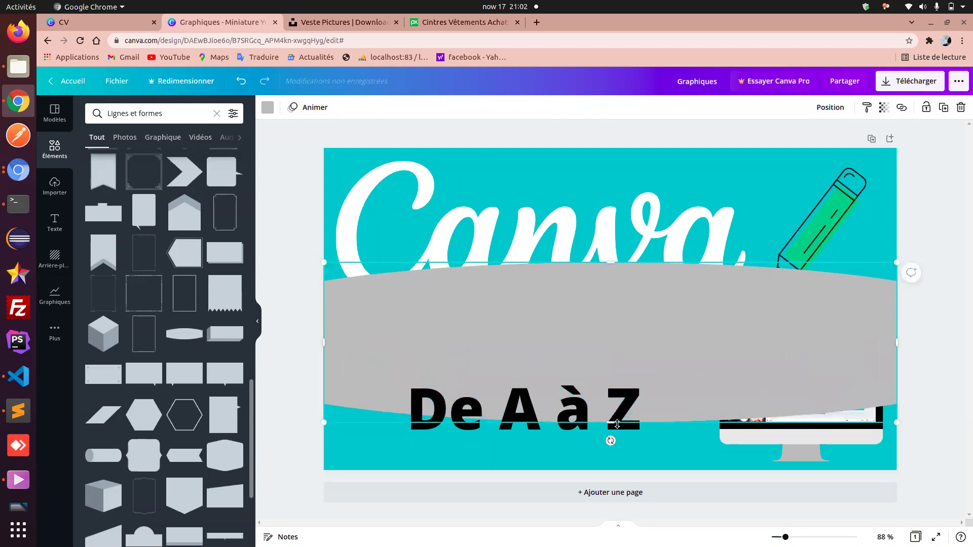
pyautogui.moveTo(613, 358); pyautogui.dragTo(612, 395)
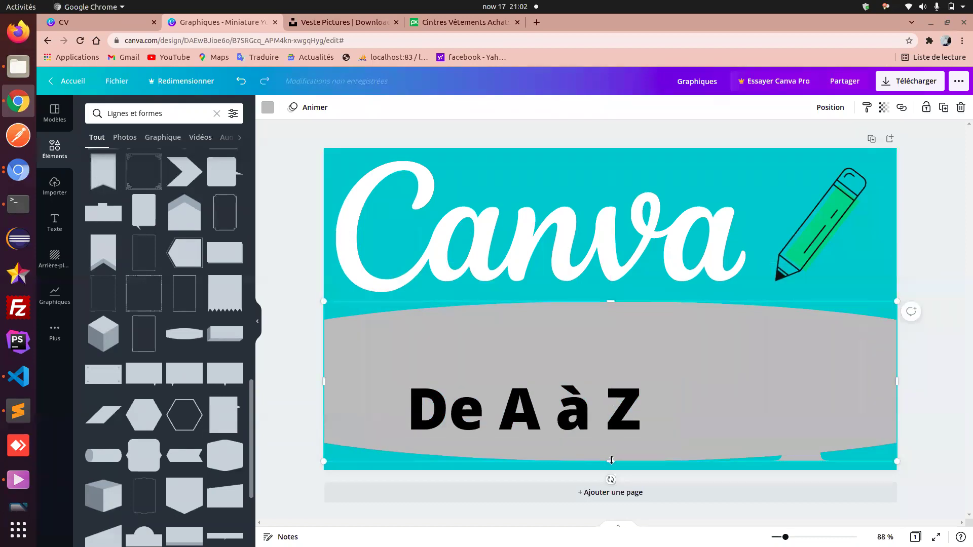
pyautogui.moveTo(611, 460); pyautogui.dragTo(613, 463)
pyautogui.click(26, 480)
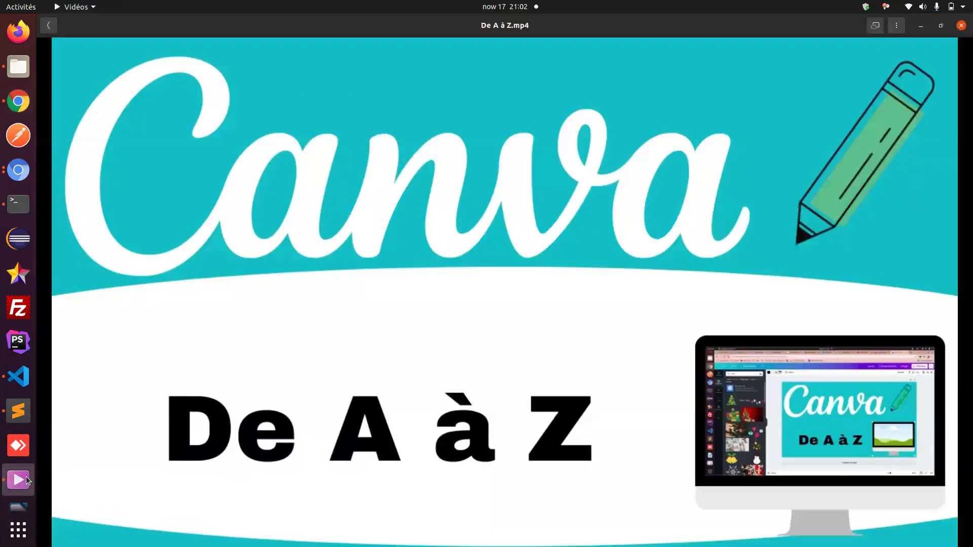
pyautogui.click(25, 102)
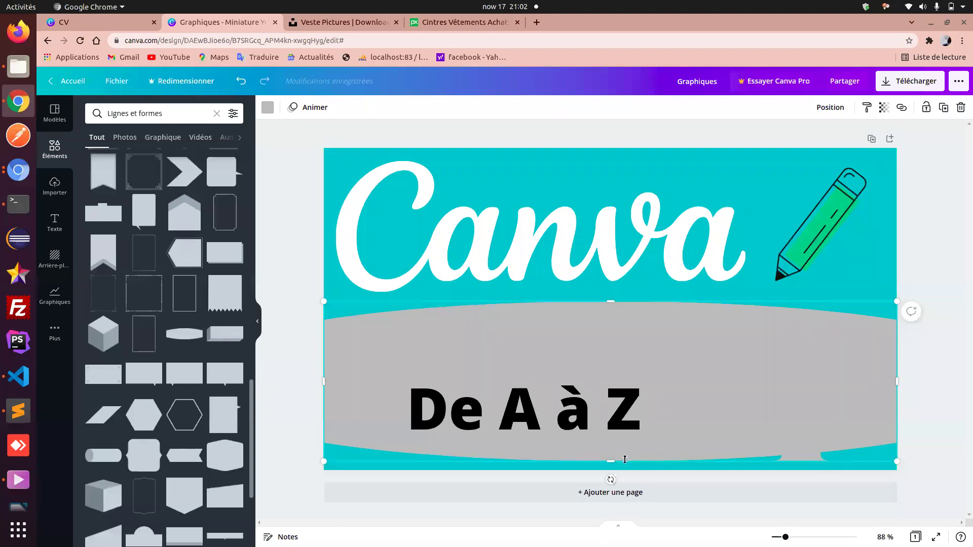
pyautogui.moveTo(612, 461); pyautogui.dragTo(613, 465)
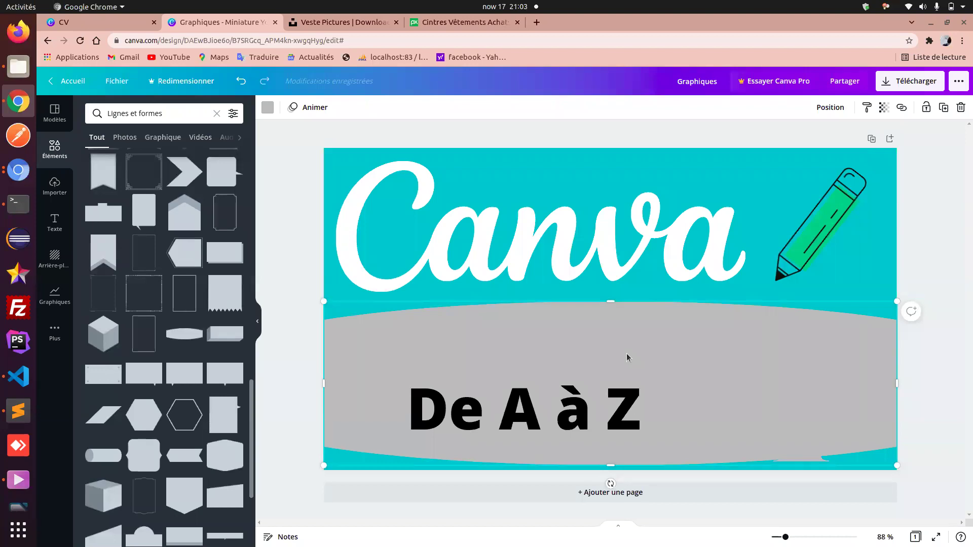
# - Make the wave shape white (#ffffff) and send it to the back with Mettre à l'arrière-plan
pyautogui.click(266, 109)
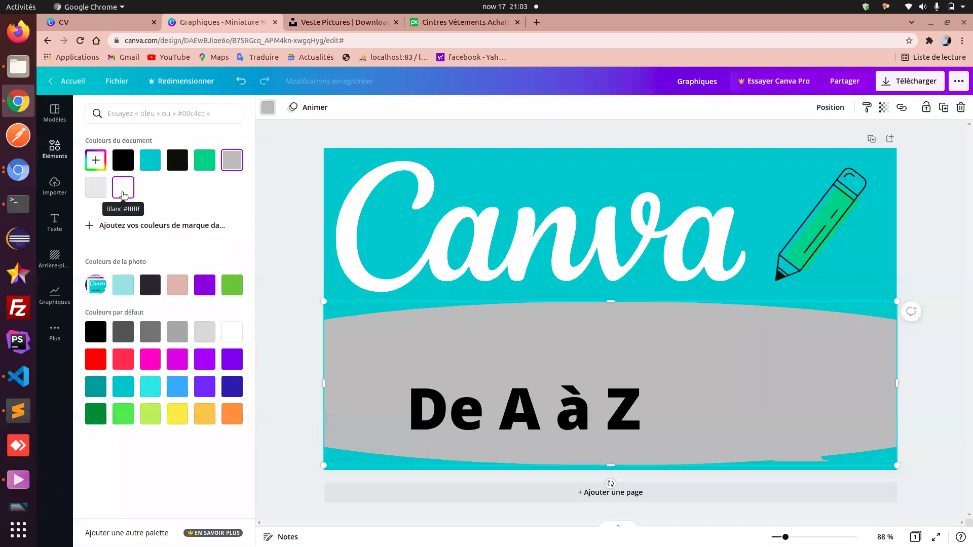
pyautogui.click(123, 195)
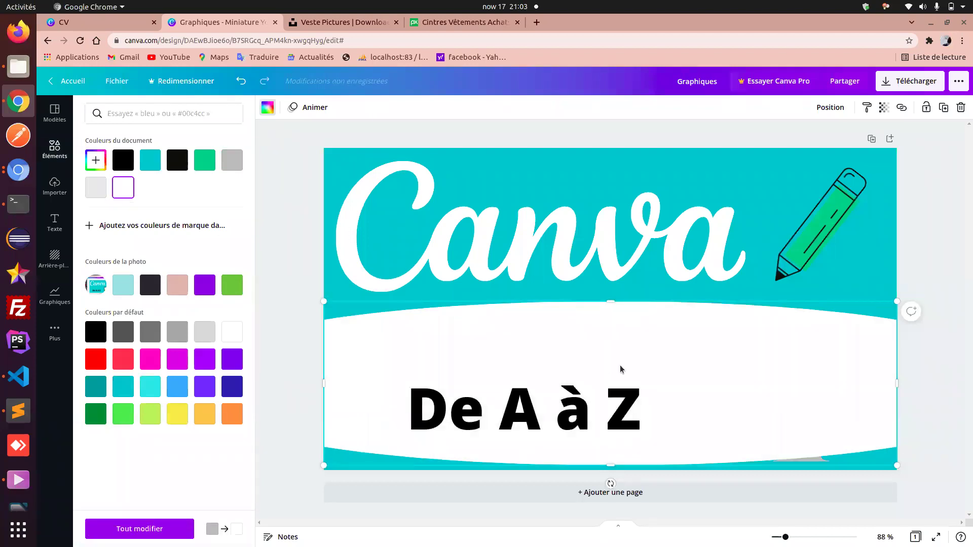
pyautogui.rightClick(672, 331)
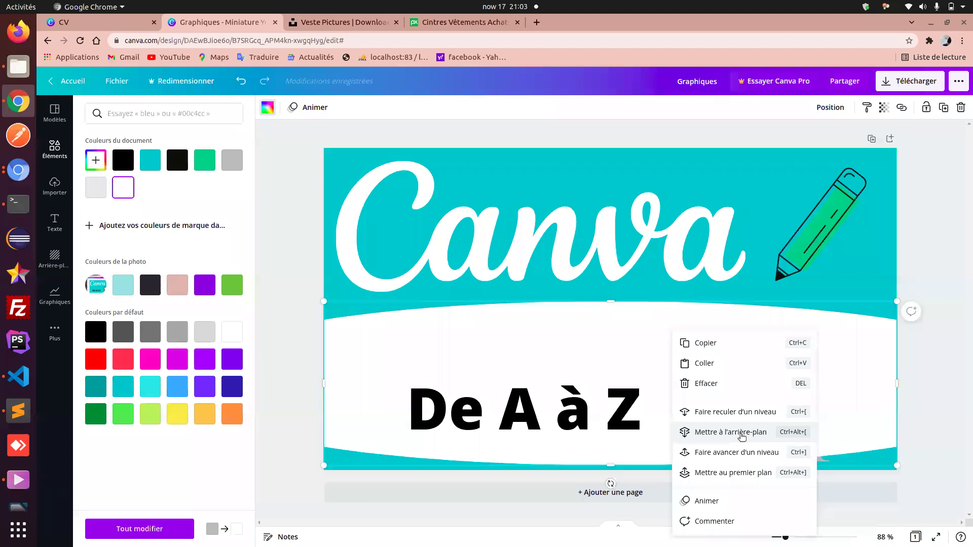
pyautogui.click(741, 435)
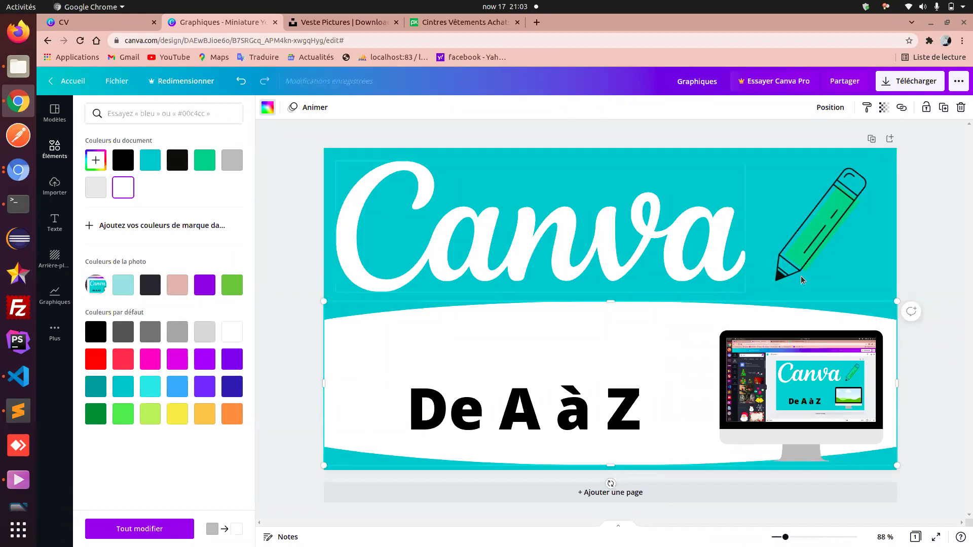
# - Nudge the monitor image slightly upward
pyautogui.click(861, 257)
pyautogui.moveTo(805, 384); pyautogui.dragTo(805, 384)
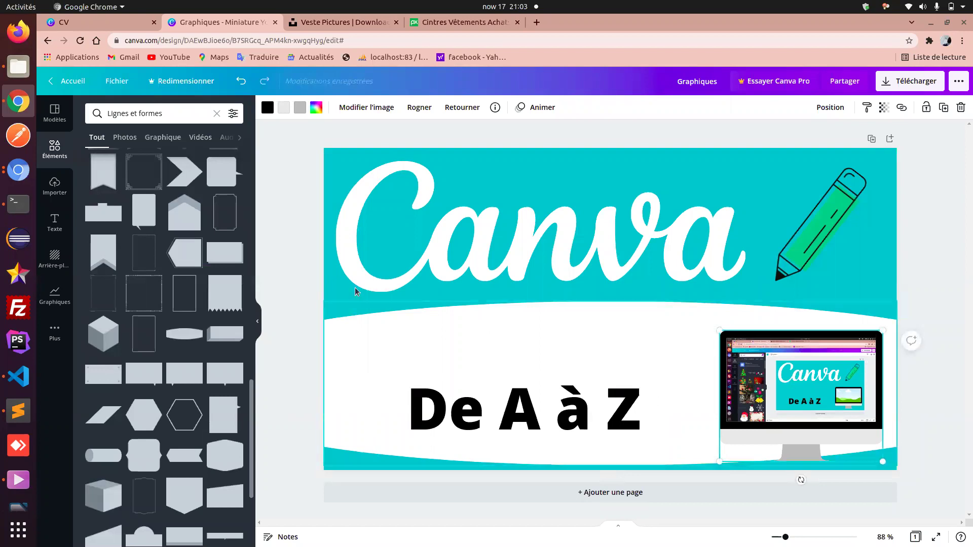
pyautogui.click(296, 227)
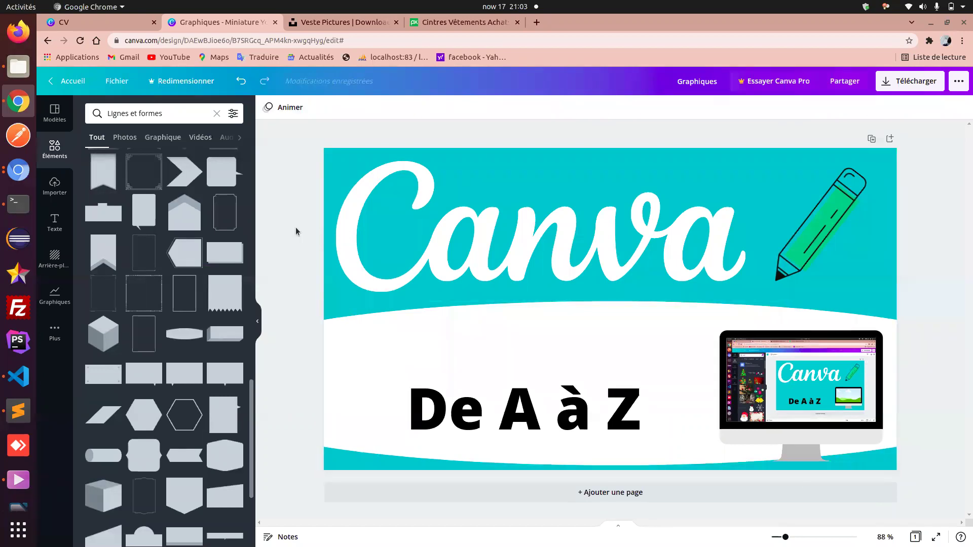
# - Compare with the reference video and resize the white wave to height 368
pyautogui.click(16, 481)
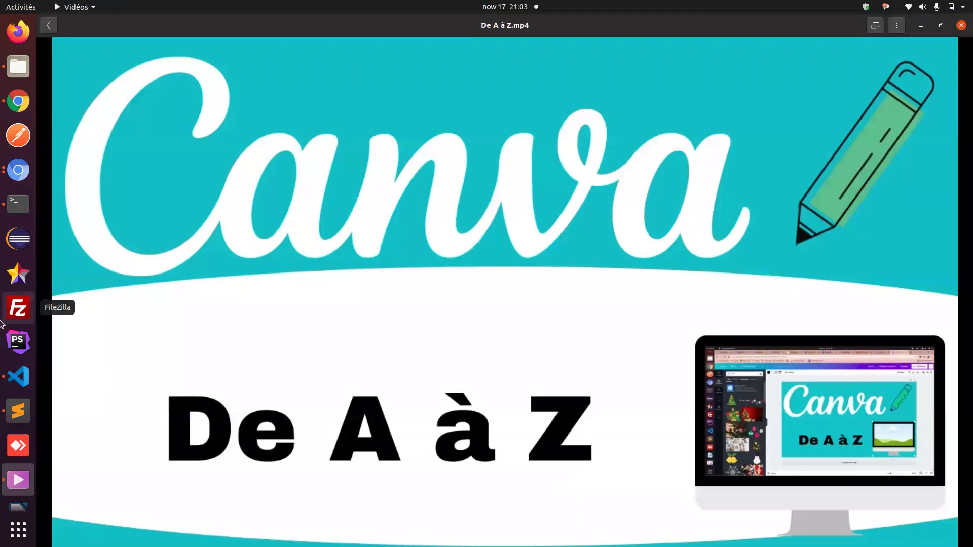
pyautogui.click(19, 109)
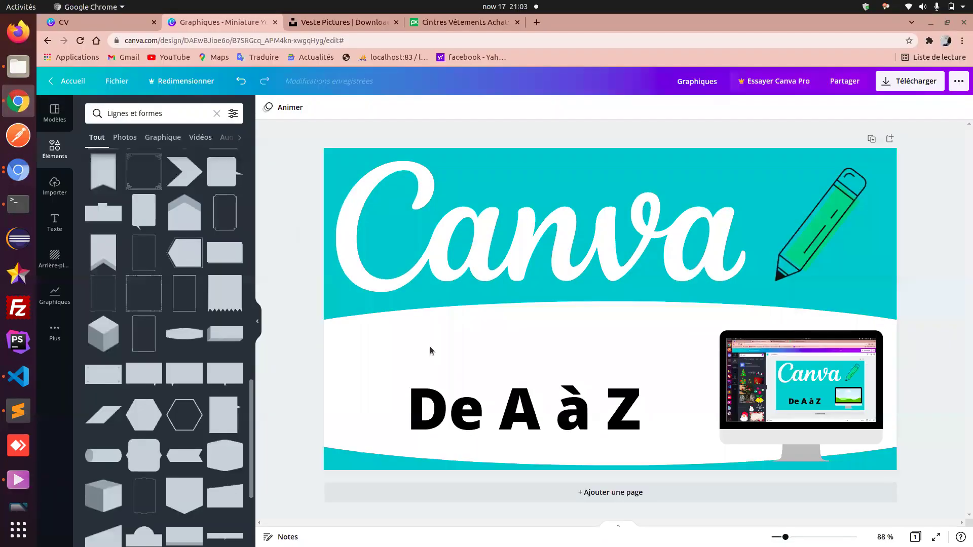
pyautogui.click(622, 452)
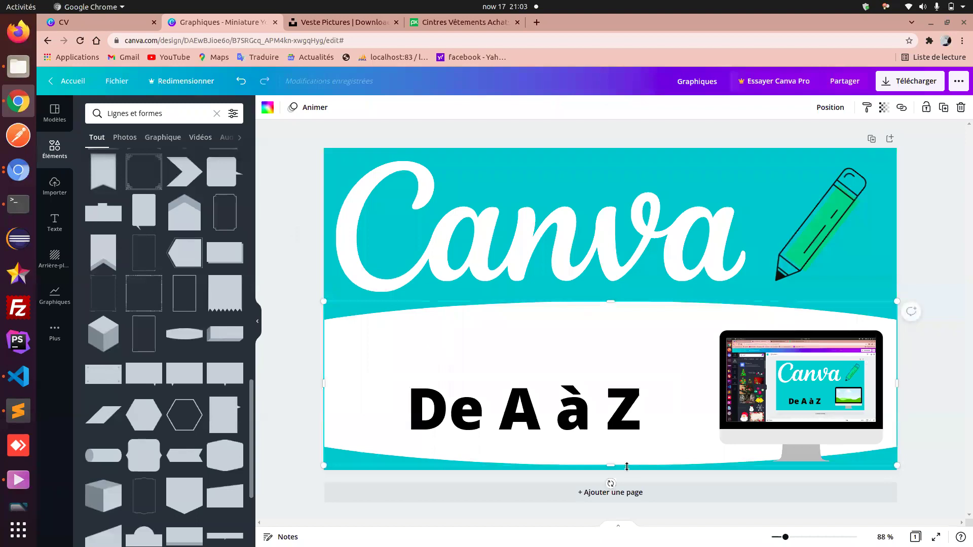
pyautogui.click(15, 487)
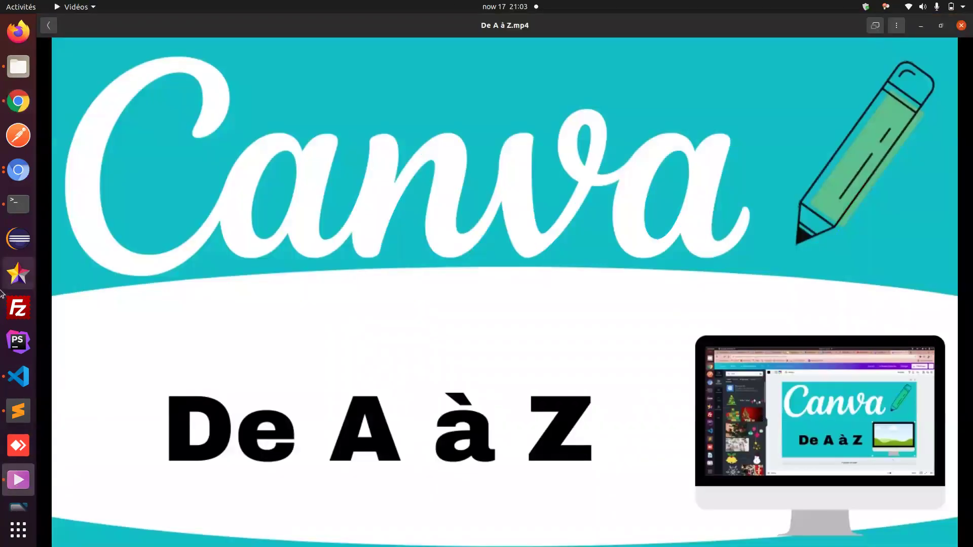
pyautogui.click(17, 105)
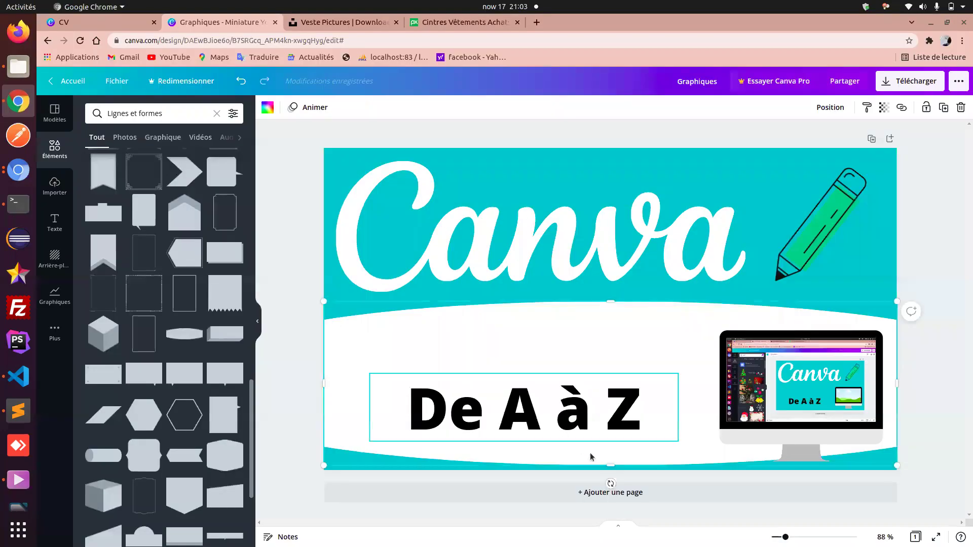
pyautogui.moveTo(612, 466); pyautogui.dragTo(612, 469)
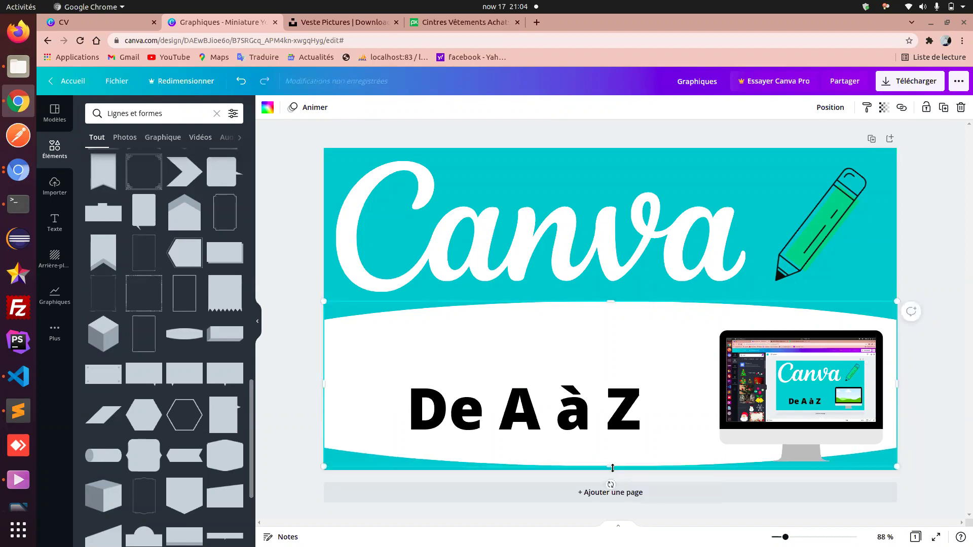
# - Reselect the white wave shape and bring up its animation options
pyautogui.click(879, 285)
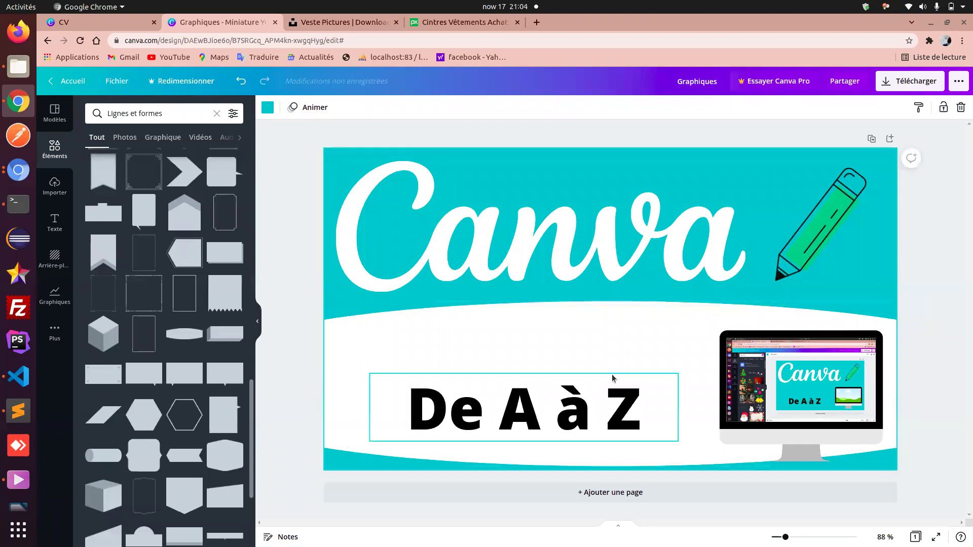
pyautogui.click(552, 328)
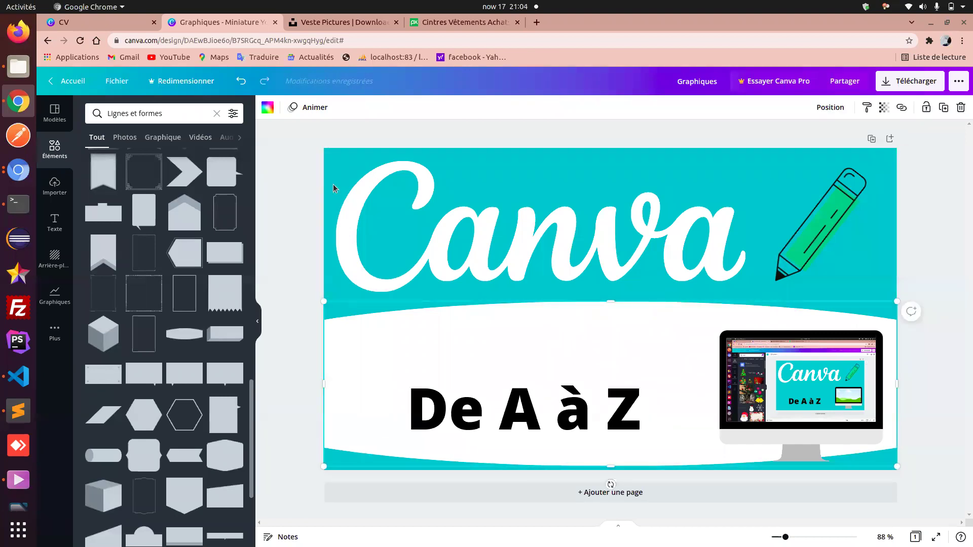
pyautogui.click(300, 112)
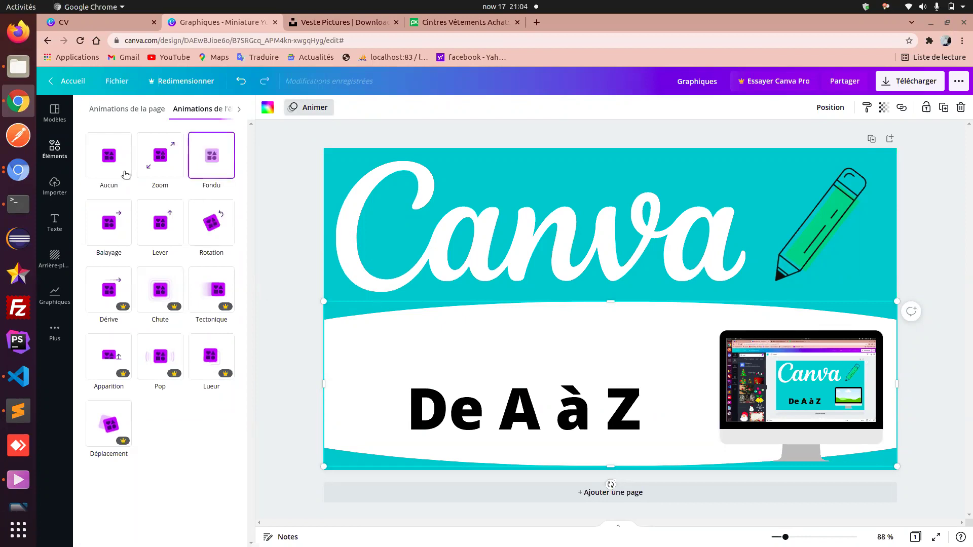
# - Try the Fondu and Balayage page animations, then apply Lever to the whole page
pyautogui.click(100, 110)
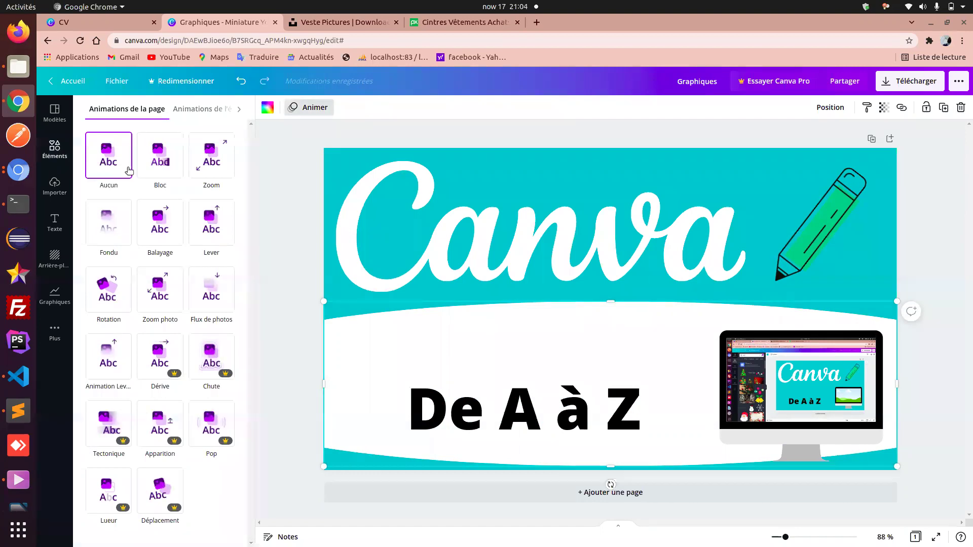
pyautogui.click(110, 223)
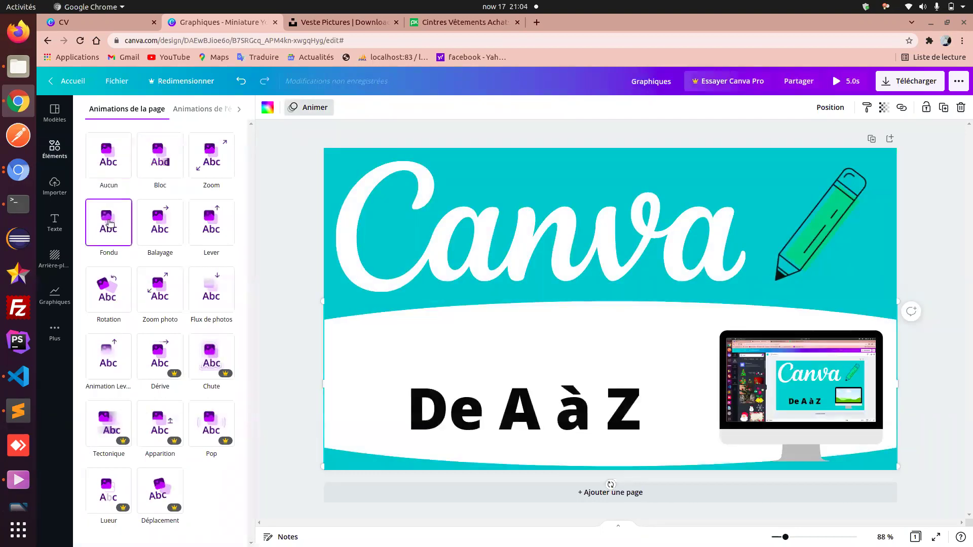
pyautogui.click(154, 230)
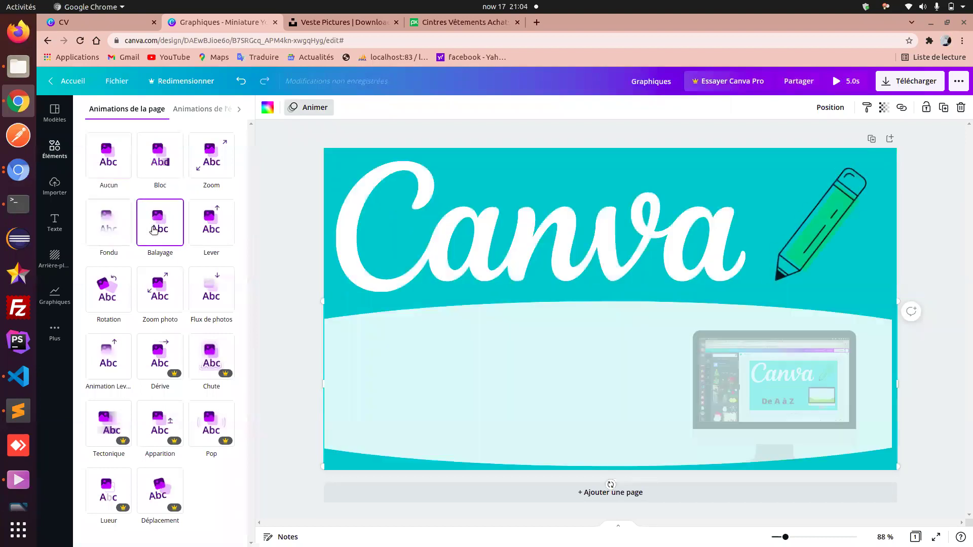
pyautogui.click(199, 231)
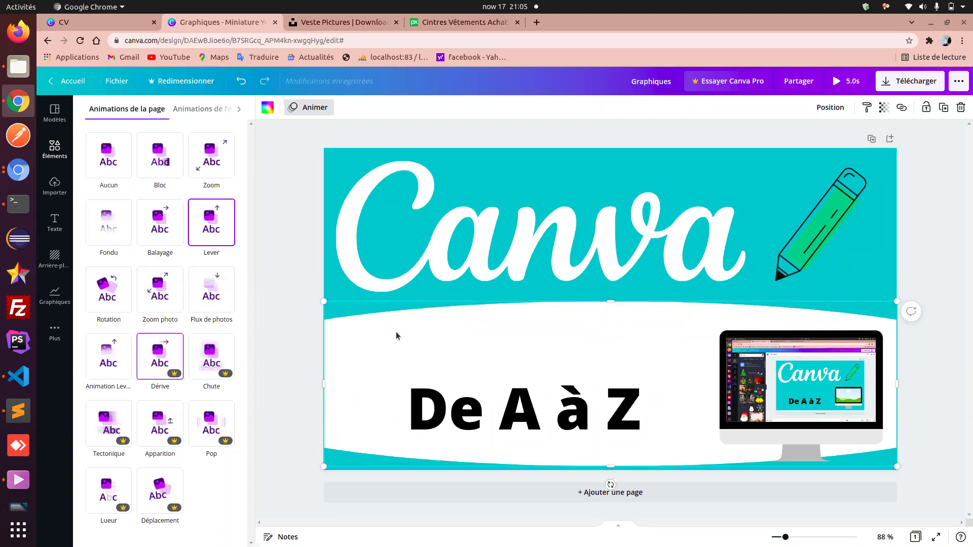
pyautogui.click(14, 485)
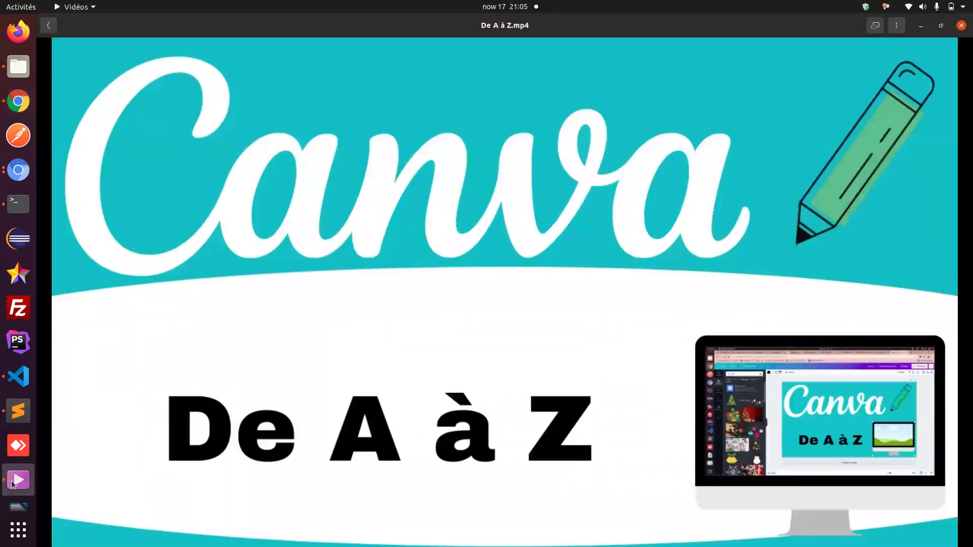
pyautogui.moveTo(230, 474)
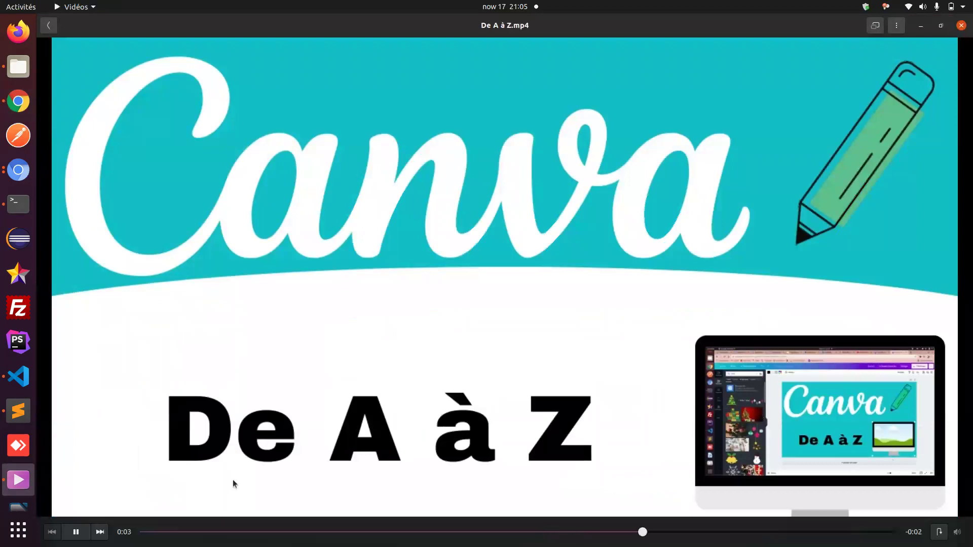
pyautogui.click(142, 532)
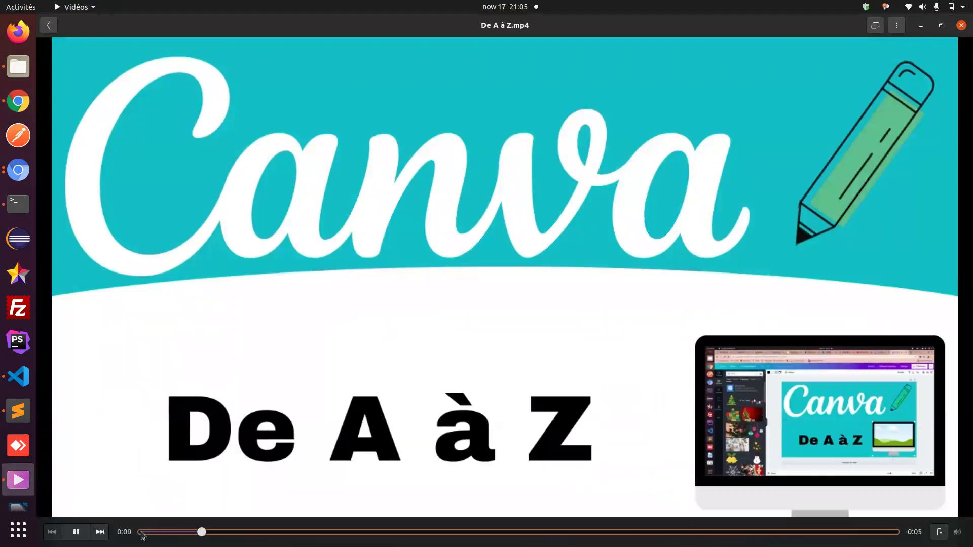
pyautogui.press('space')
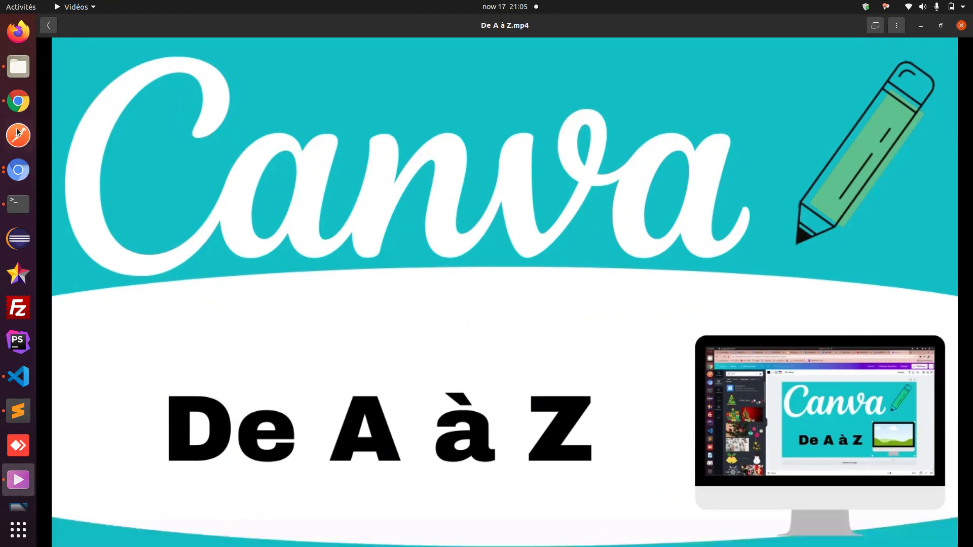
pyautogui.click(18, 101)
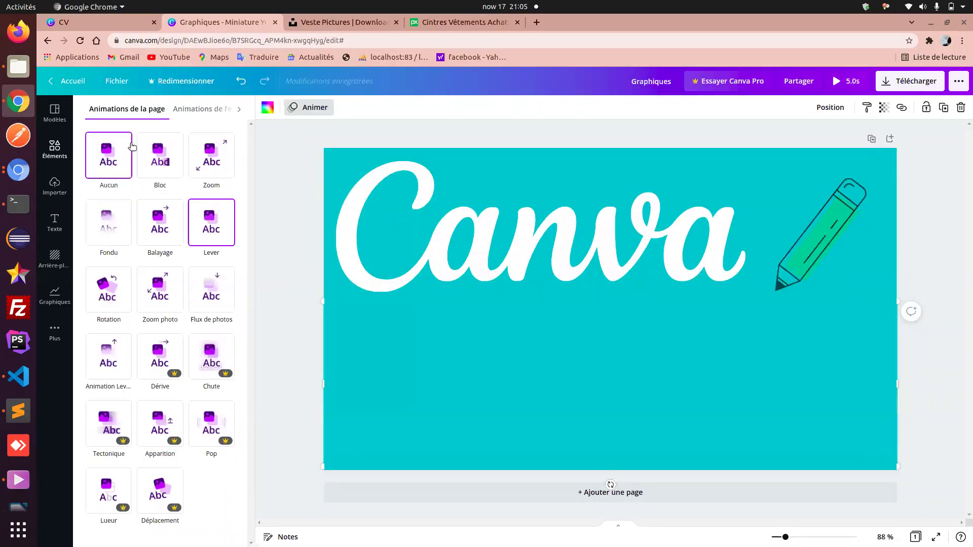
pyautogui.click(158, 154)
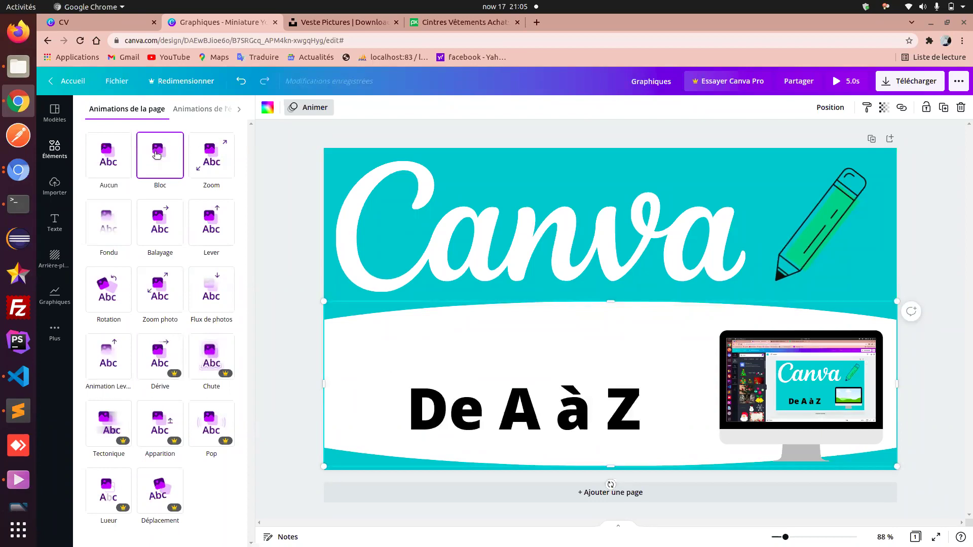
pyautogui.press('Escape')
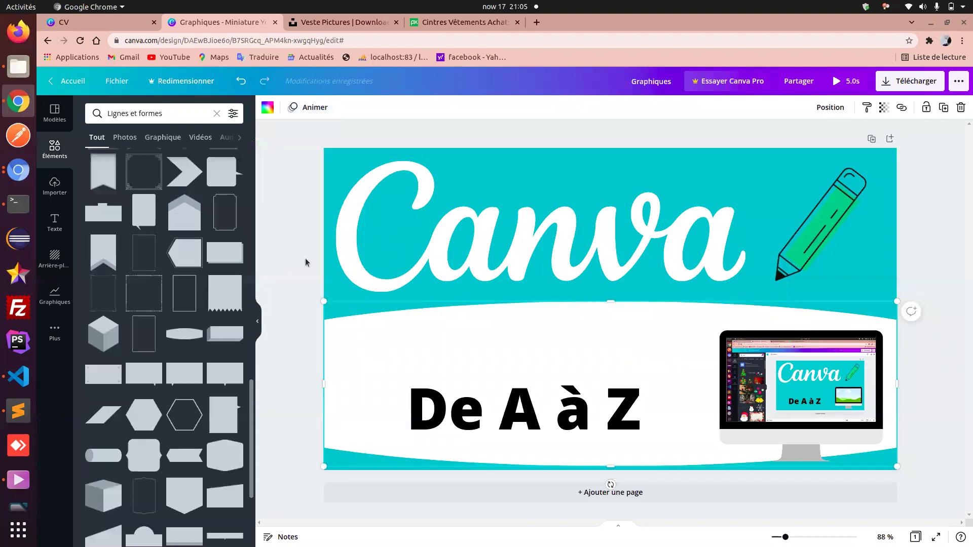
pyautogui.press('Escape')
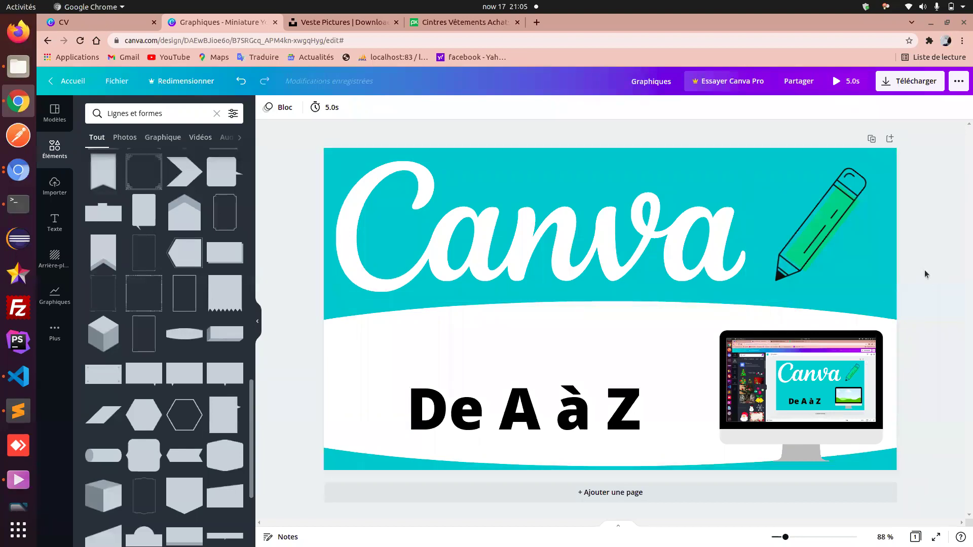
pyautogui.click(317, 112)
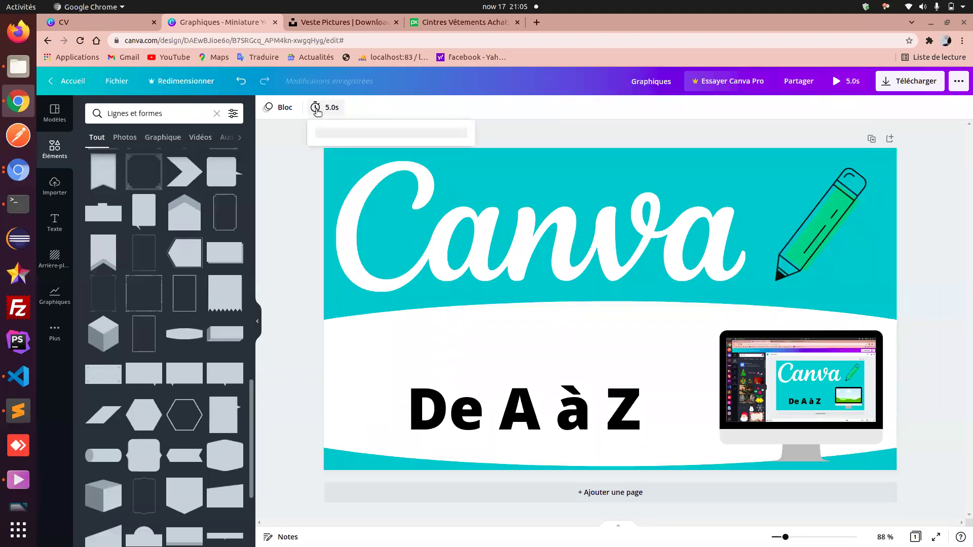
pyautogui.click(308, 164)
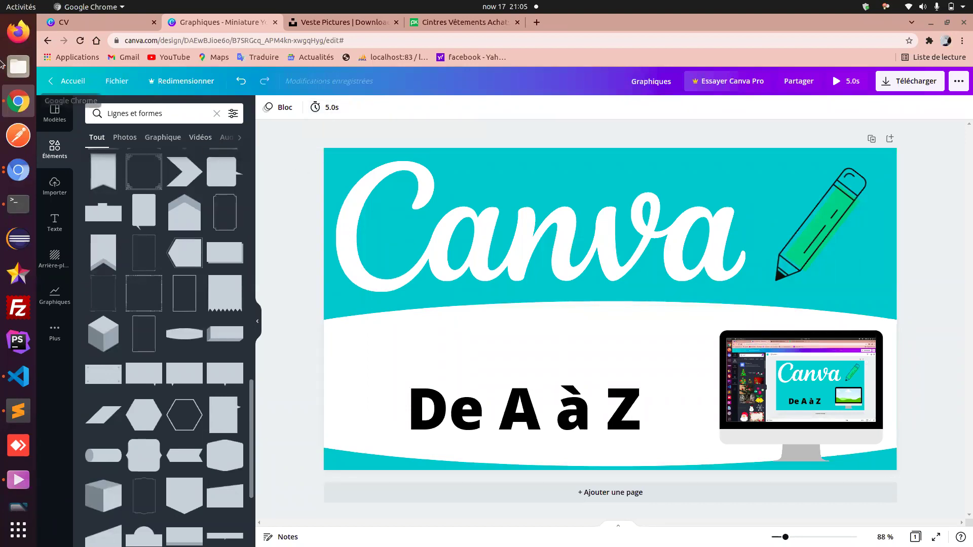
pyautogui.click(11, 171)
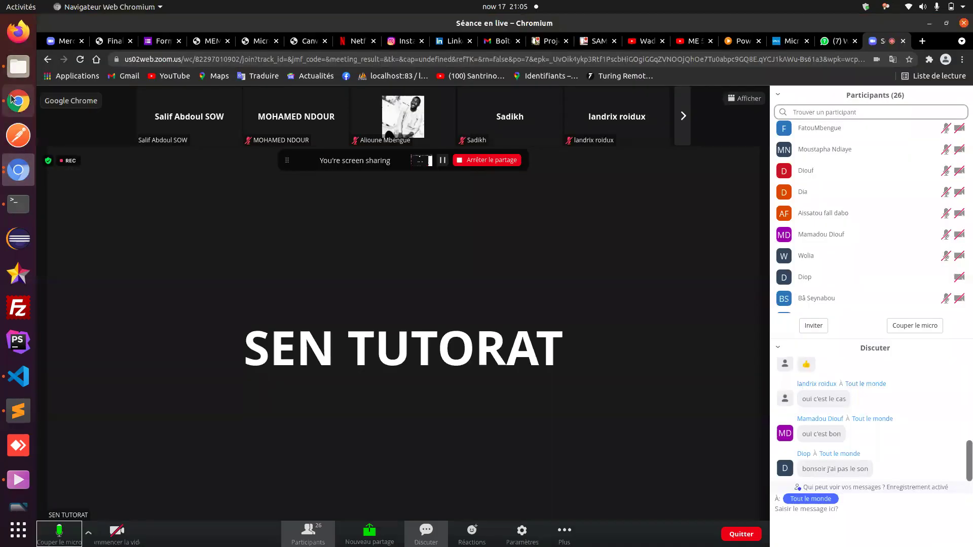
pyautogui.click(18, 101)
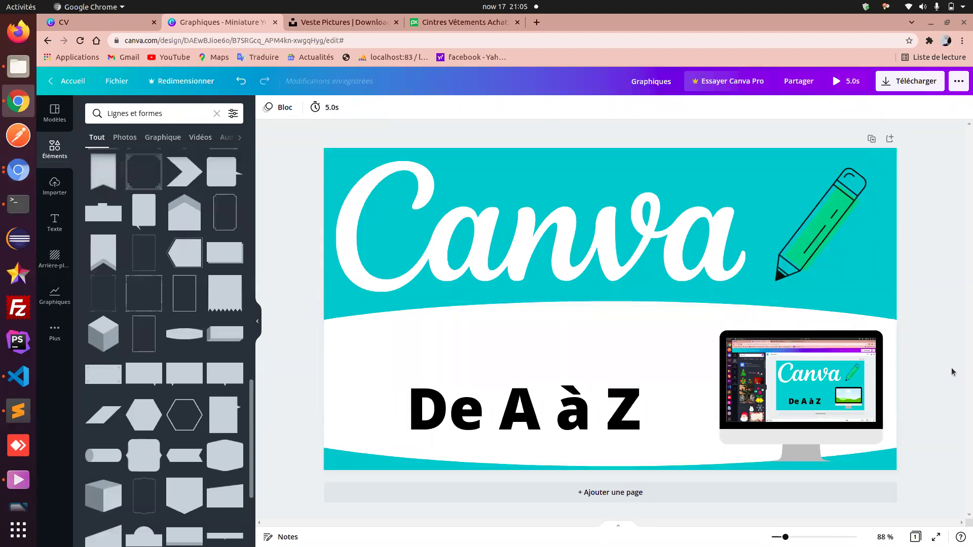
pyautogui.click(3, 167)
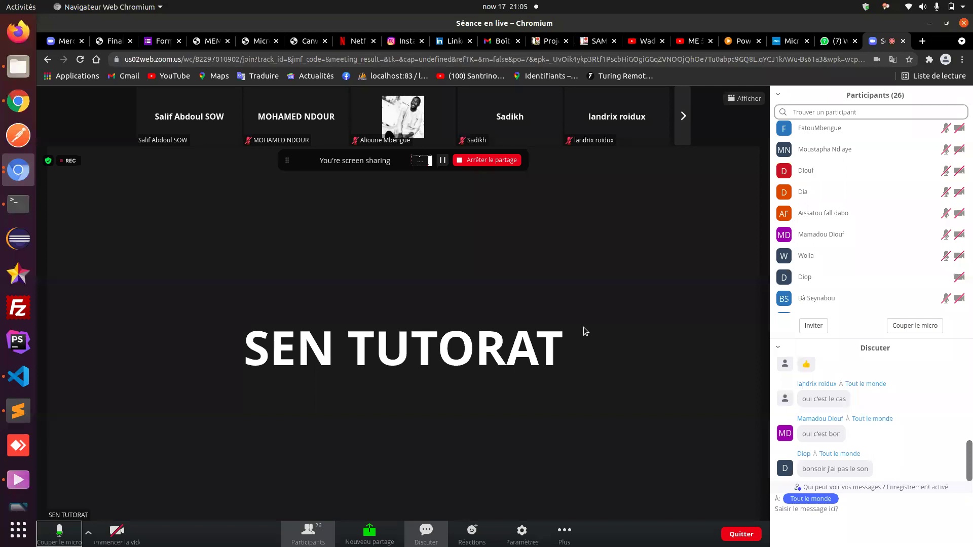
pyautogui.click(13, 104)
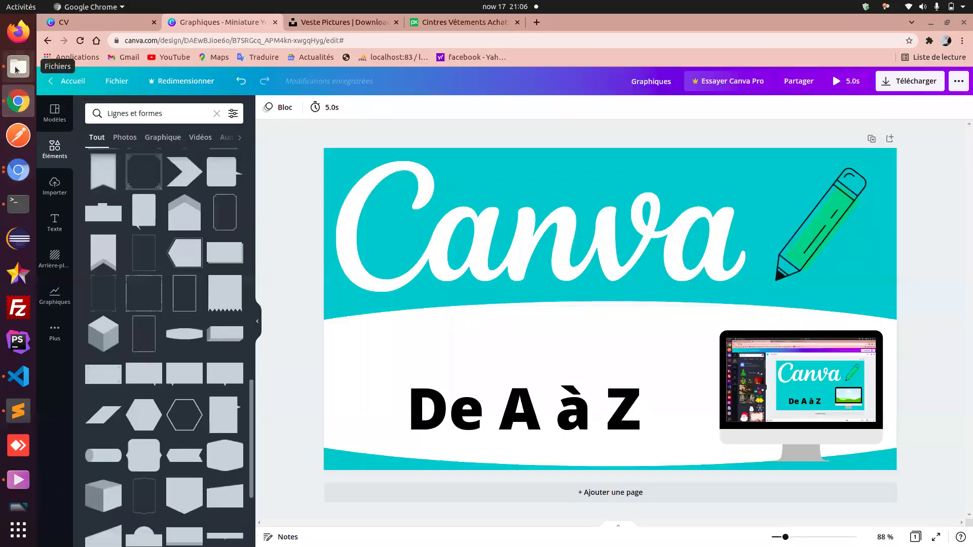
# - Move the old De A à Z.mp4 from Téléchargements to the trash and return to Canva
pyautogui.click(18, 68)
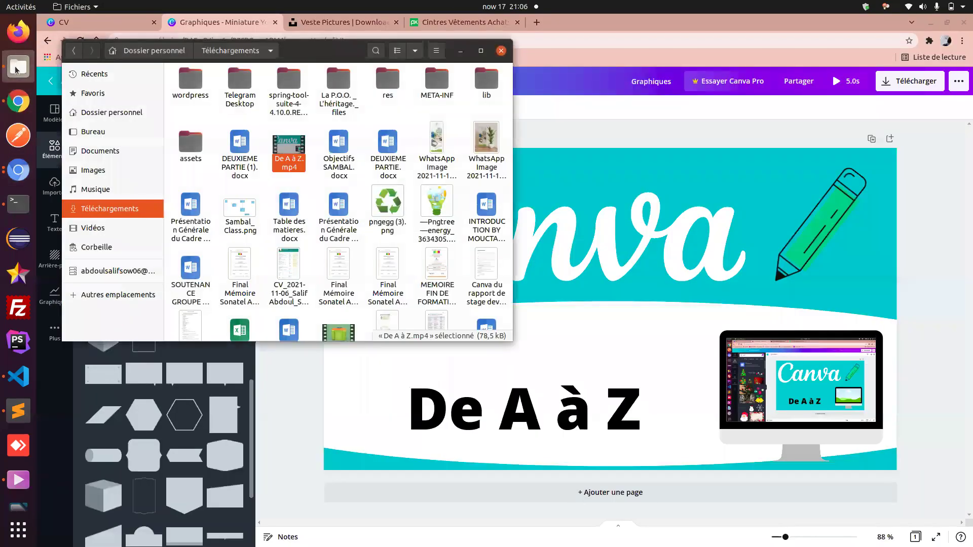
pyautogui.rightClick(291, 164)
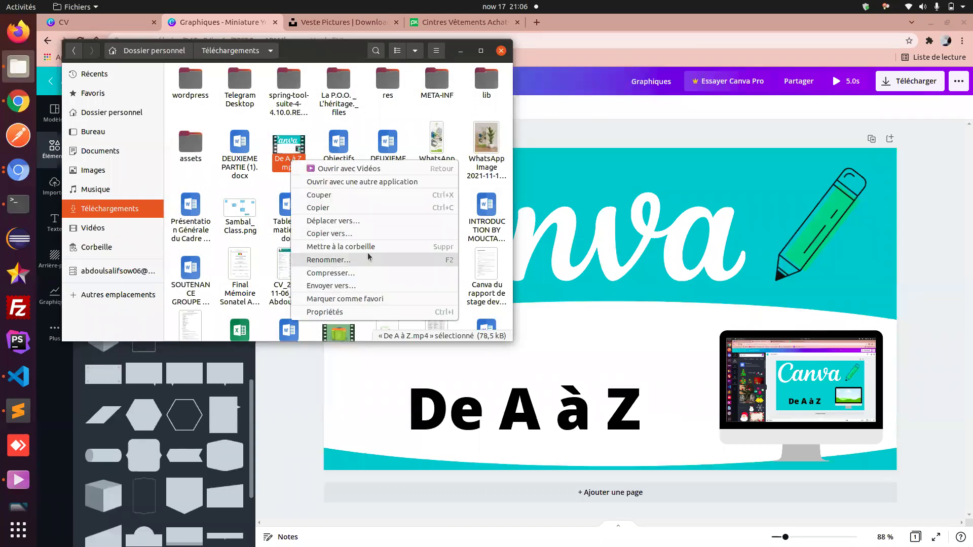
pyautogui.click(367, 254)
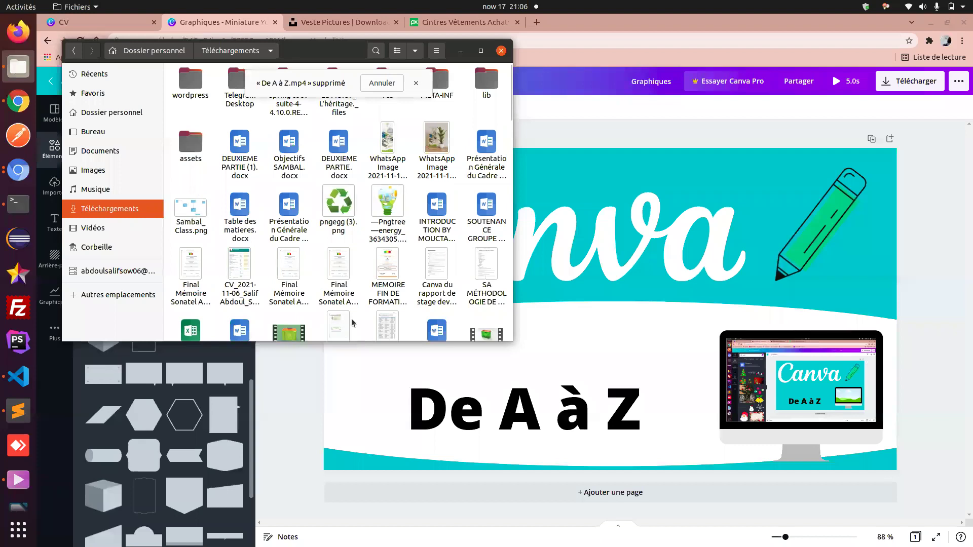
pyautogui.click(895, 253)
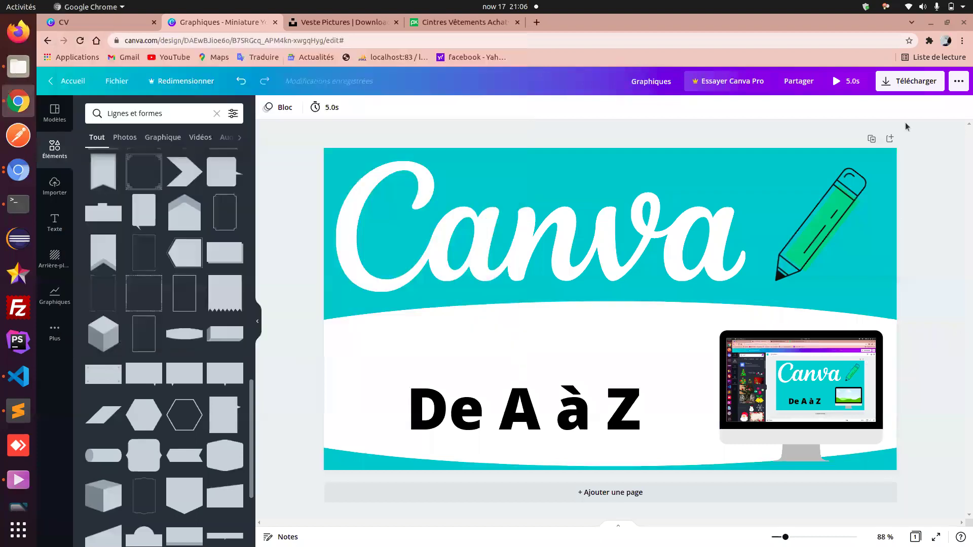
# - Download the design as an MP4 video, copy the invitation link, and close the dialog
pyautogui.click(901, 87)
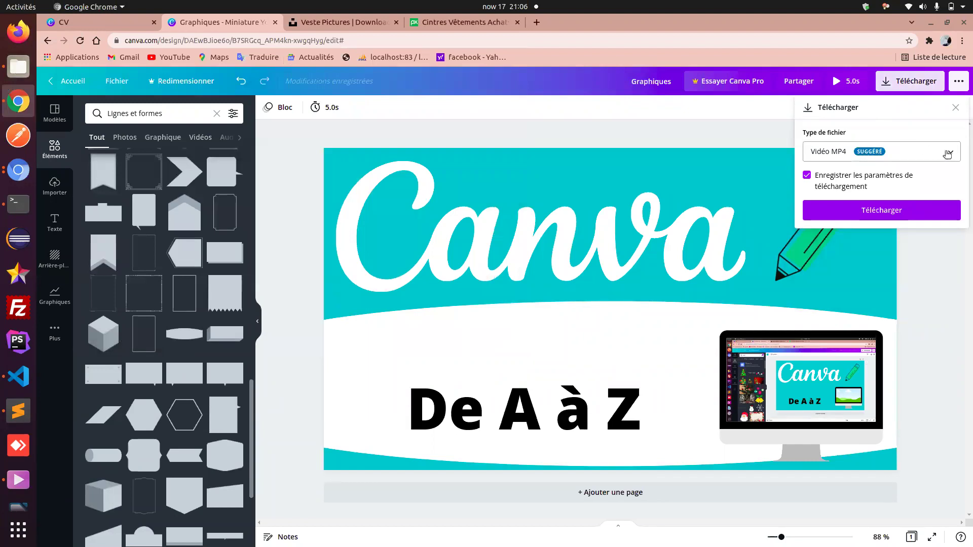
pyautogui.click(947, 154)
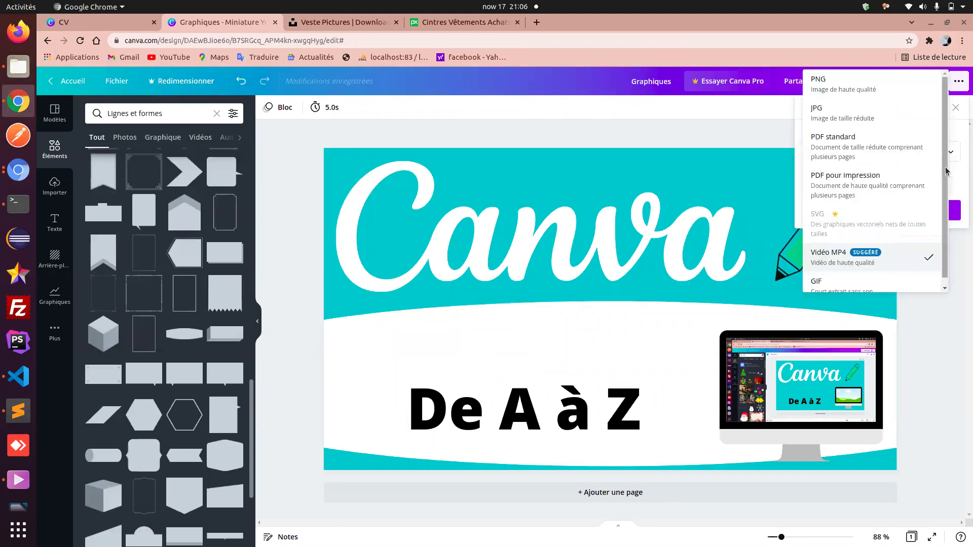
pyautogui.click(956, 296)
pyautogui.click(866, 212)
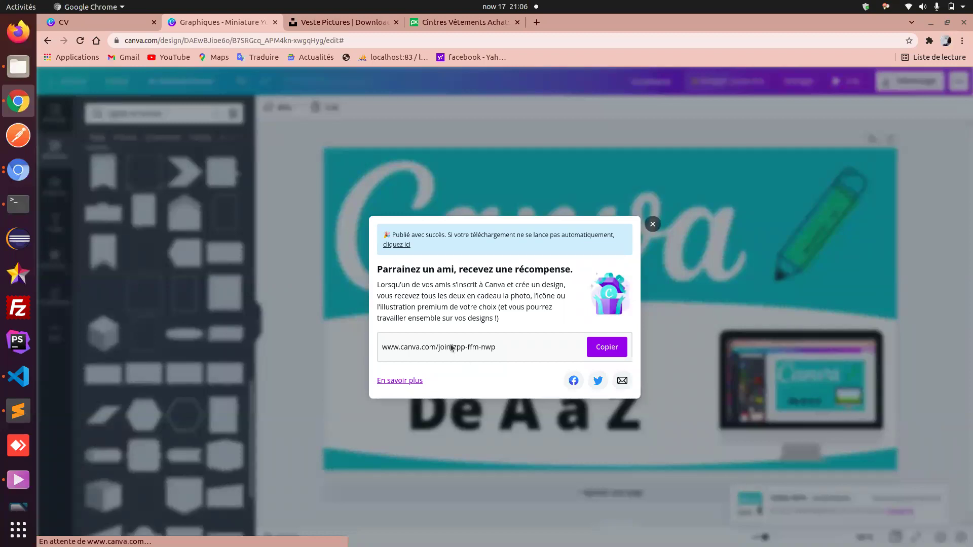
pyautogui.click(613, 330)
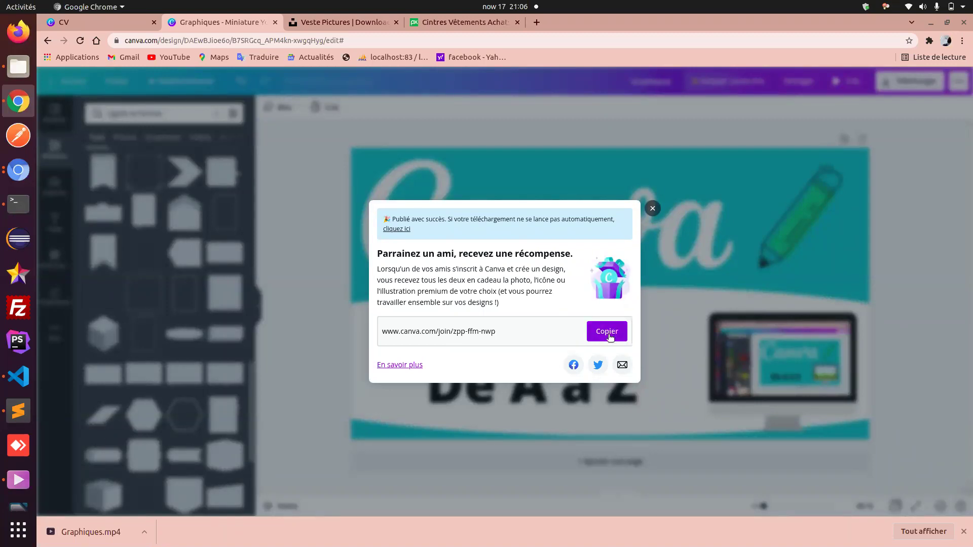
pyautogui.click(653, 208)
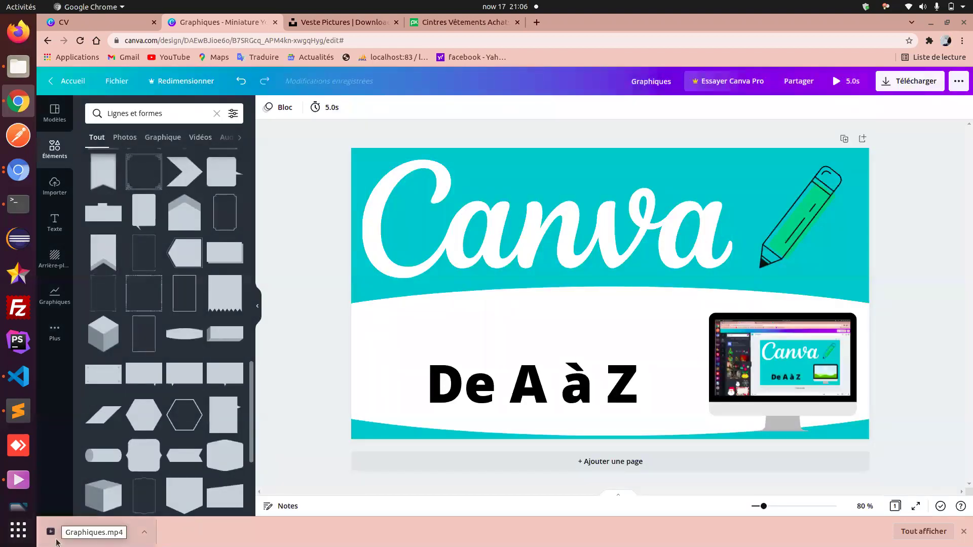
# - Open the copied invitation link in a new tab, then return to the Miniature YouTube design
pyautogui.click(535, 23)
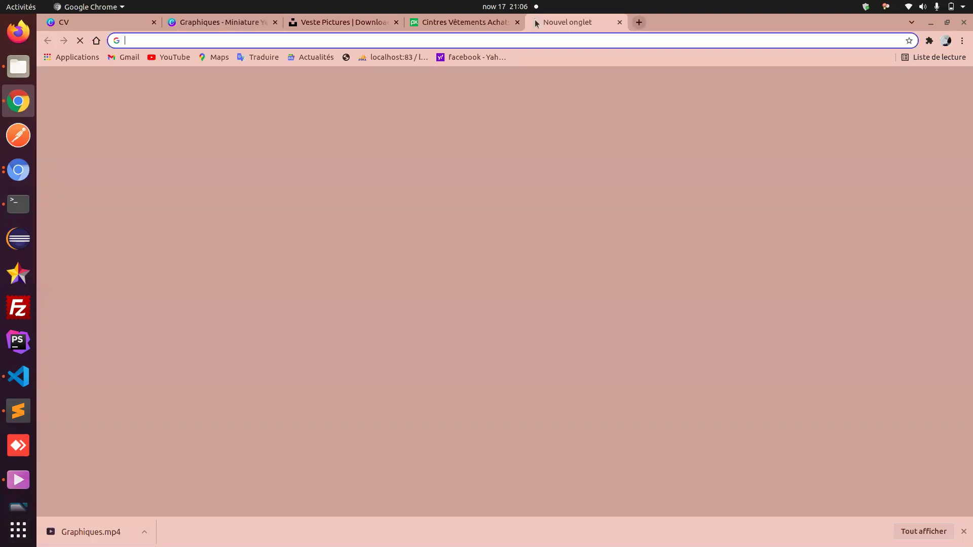
pyautogui.press('Return')
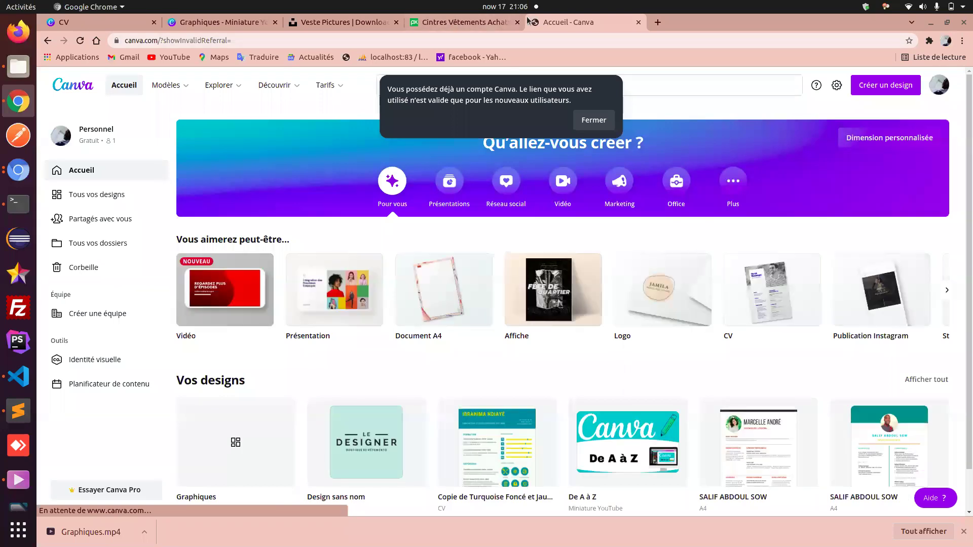
pyautogui.click(205, 26)
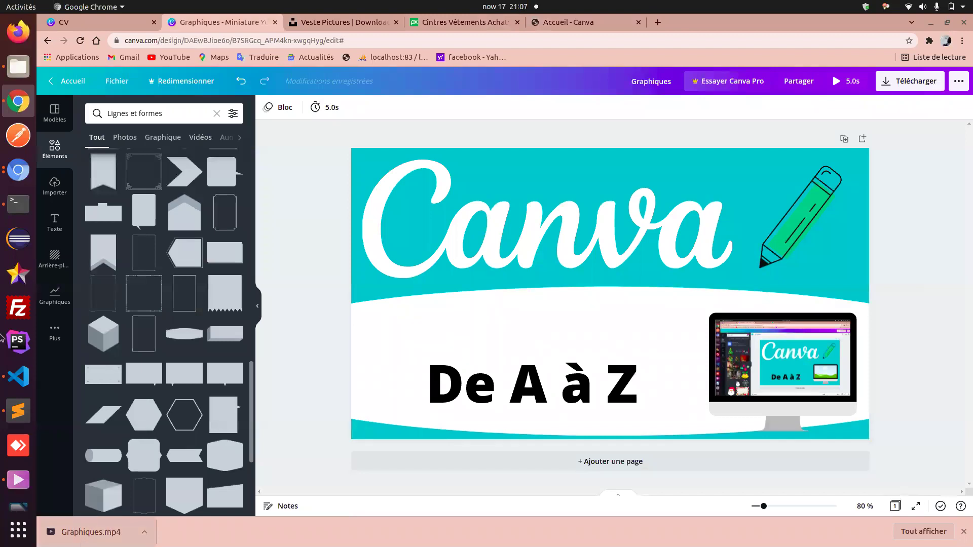
# - Play Graphiques.mp4 from the Téléchargements folder
pyautogui.click(14, 63)
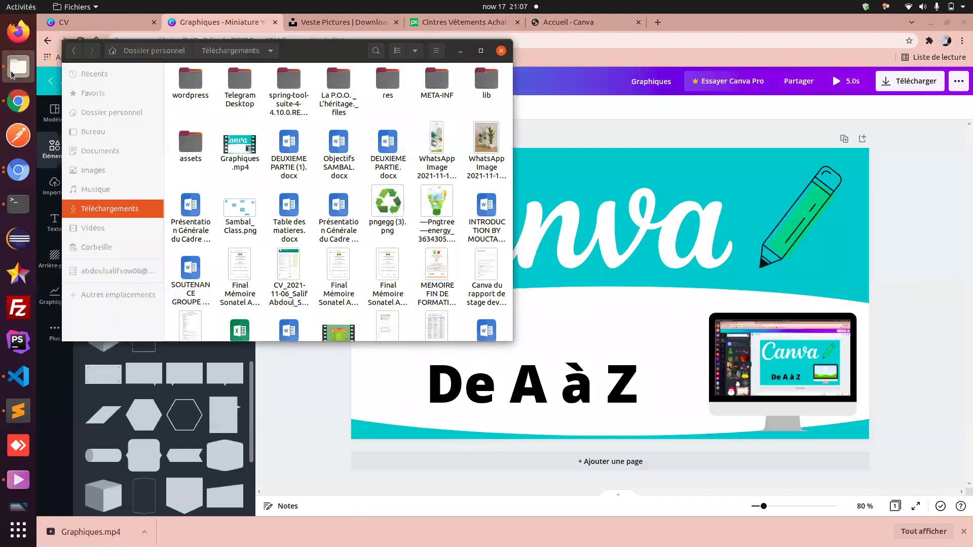
pyautogui.doubleClick(236, 152)
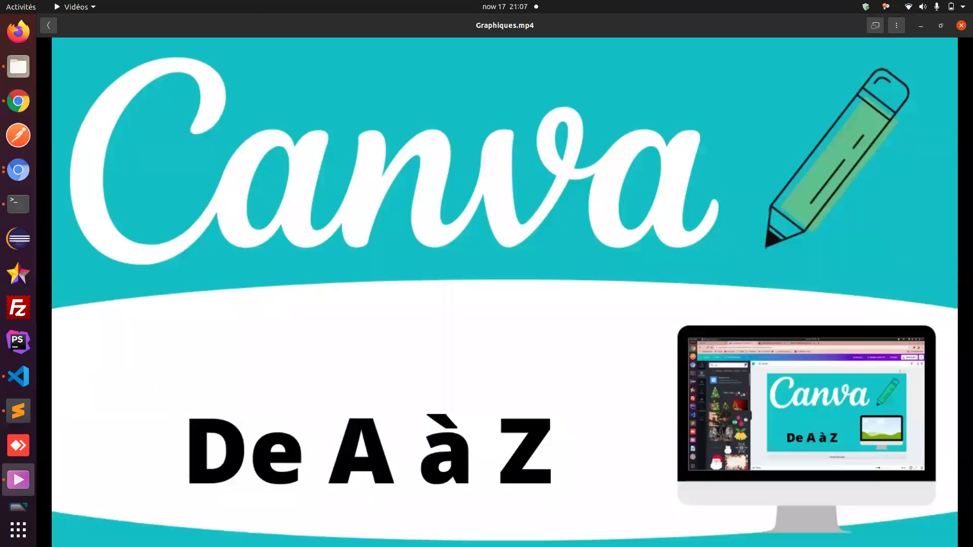
# - Switch from the video player back to the Zoom meeting with Alt+Tab
pyautogui.hotkey('alt', 'Tab')
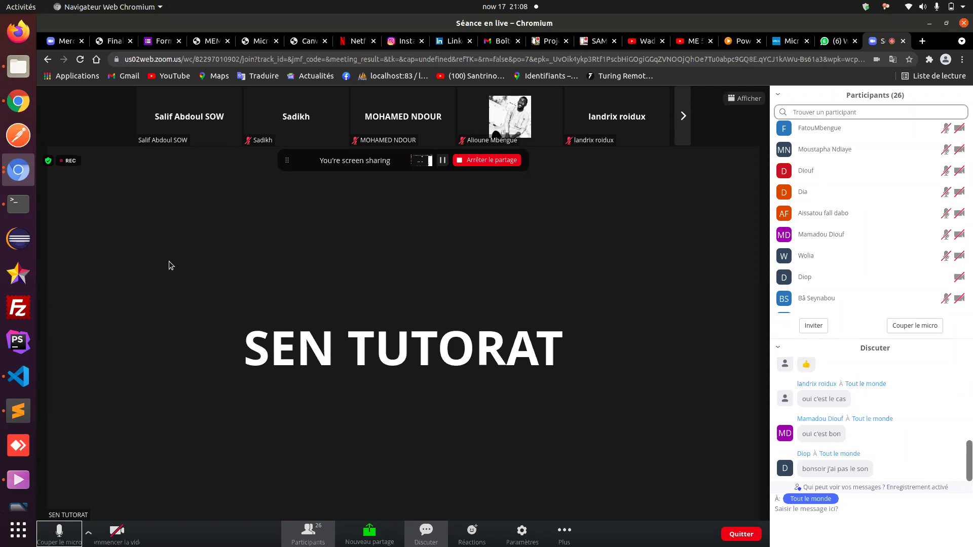
# - Hide and reopen the meeting chat, then bring up the Quitter leave-meeting confirmation
pyautogui.click(425, 541)
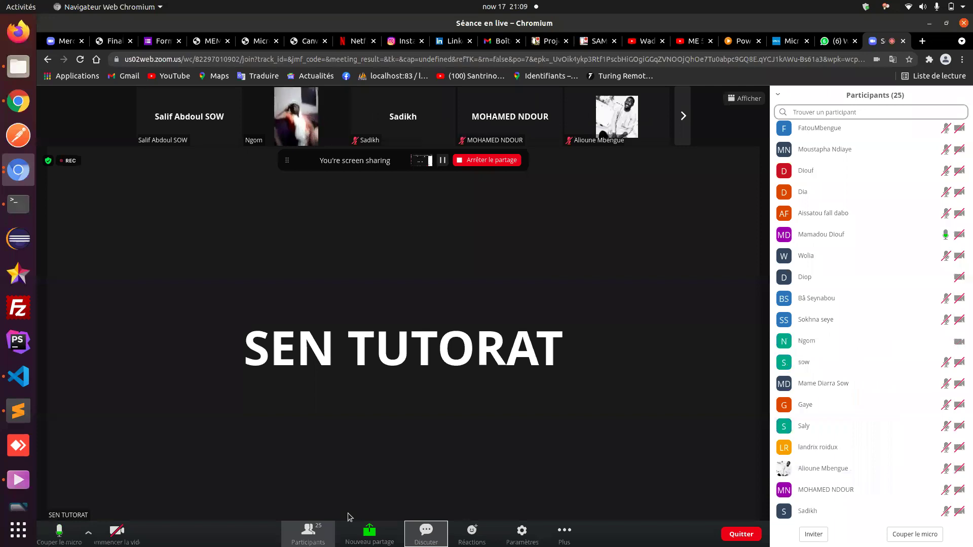
pyautogui.click(423, 538)
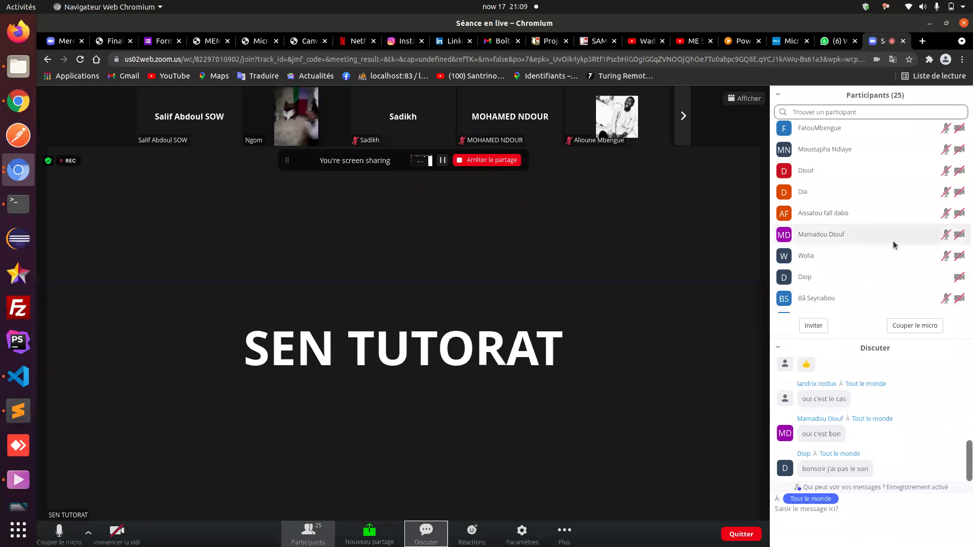
pyautogui.scroll(5, 893, 242)
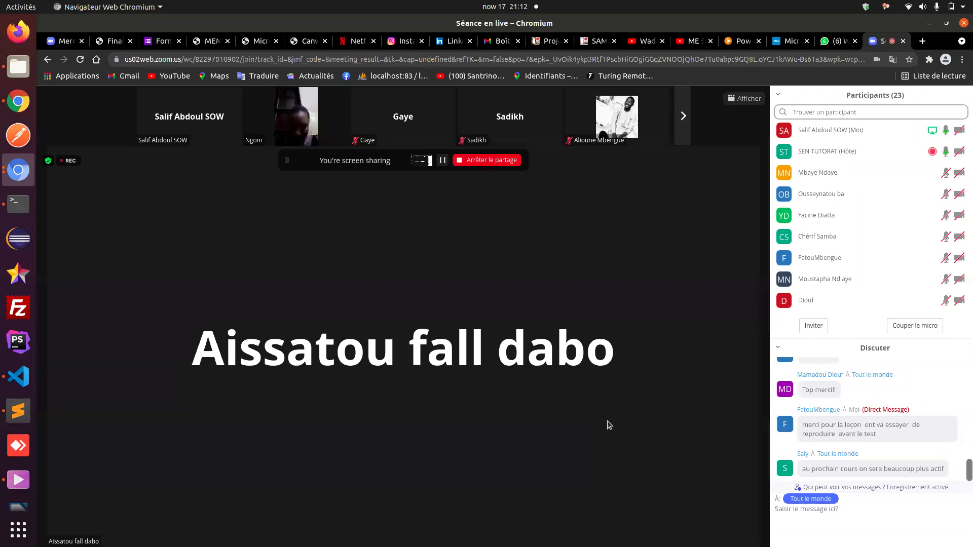
pyautogui.moveTo(552, 510)
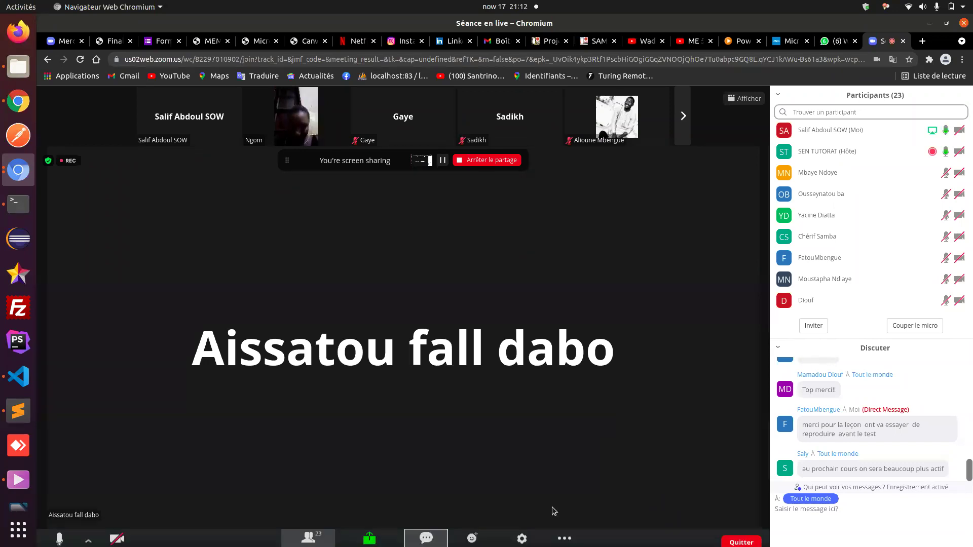
pyautogui.click(753, 536)
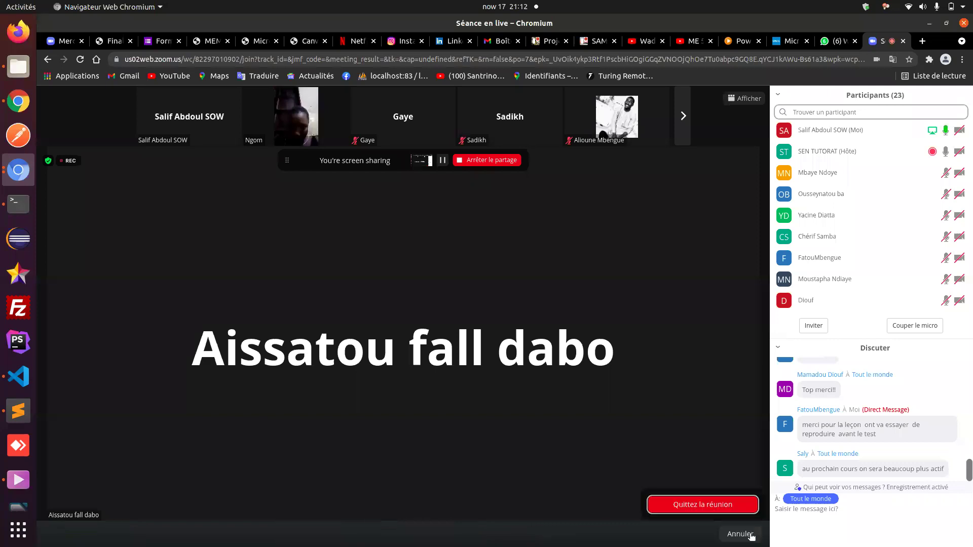